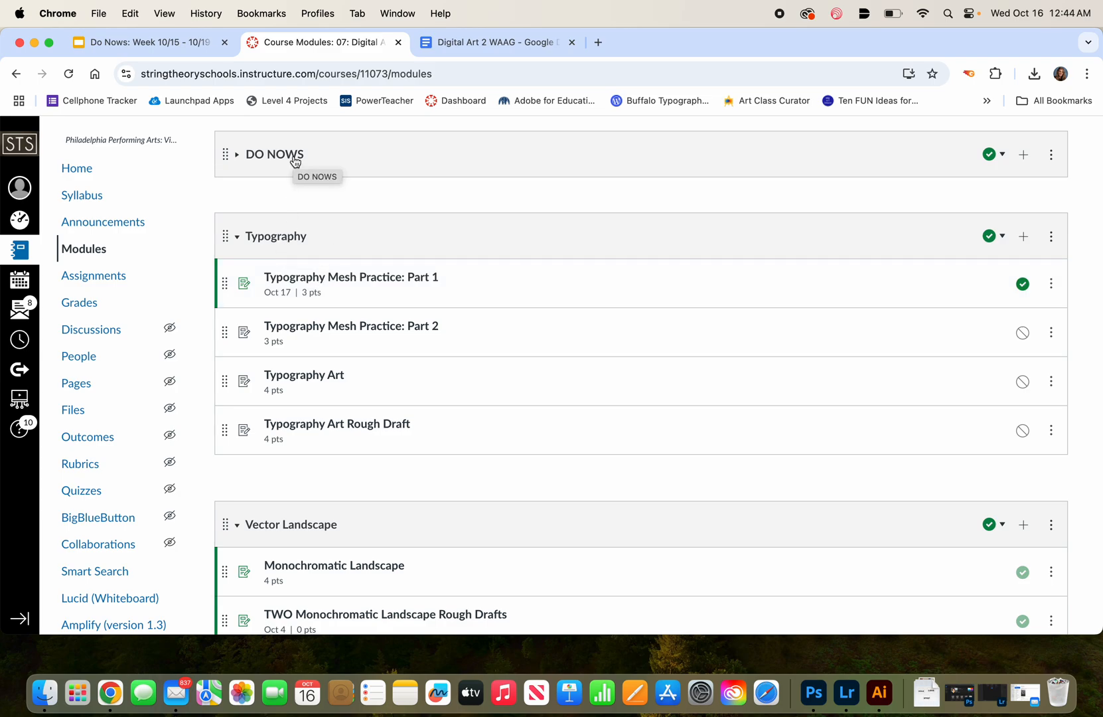
# Download the MESH_PRACTICE file from the Typography Mesh Practice: Part 1 assignment and open it in Illustrator.
pyautogui.click(392, 278)
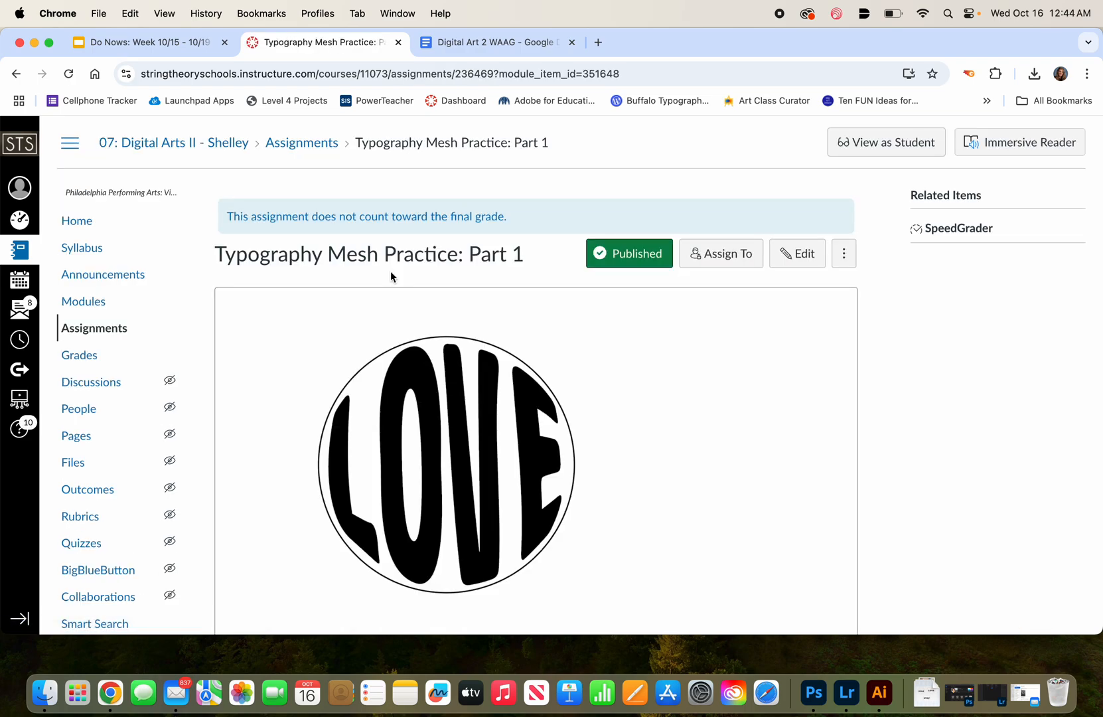
pyautogui.scroll(-5, 782, 276)
pyautogui.scroll(-3, 782, 274)
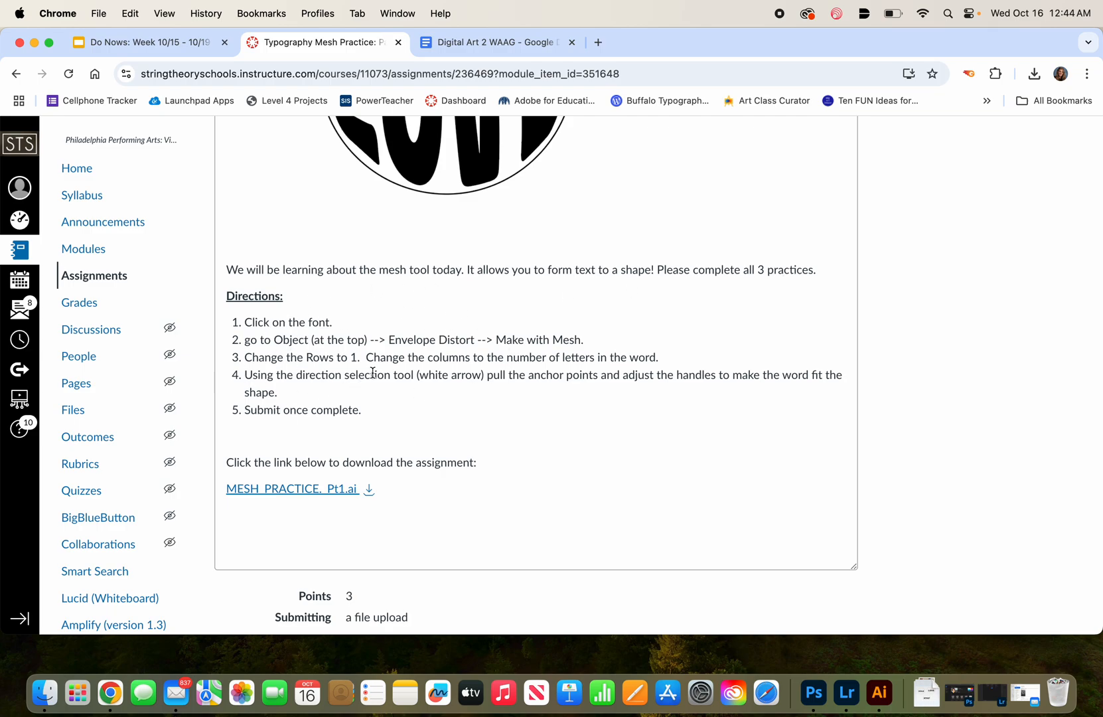
pyautogui.click(370, 492)
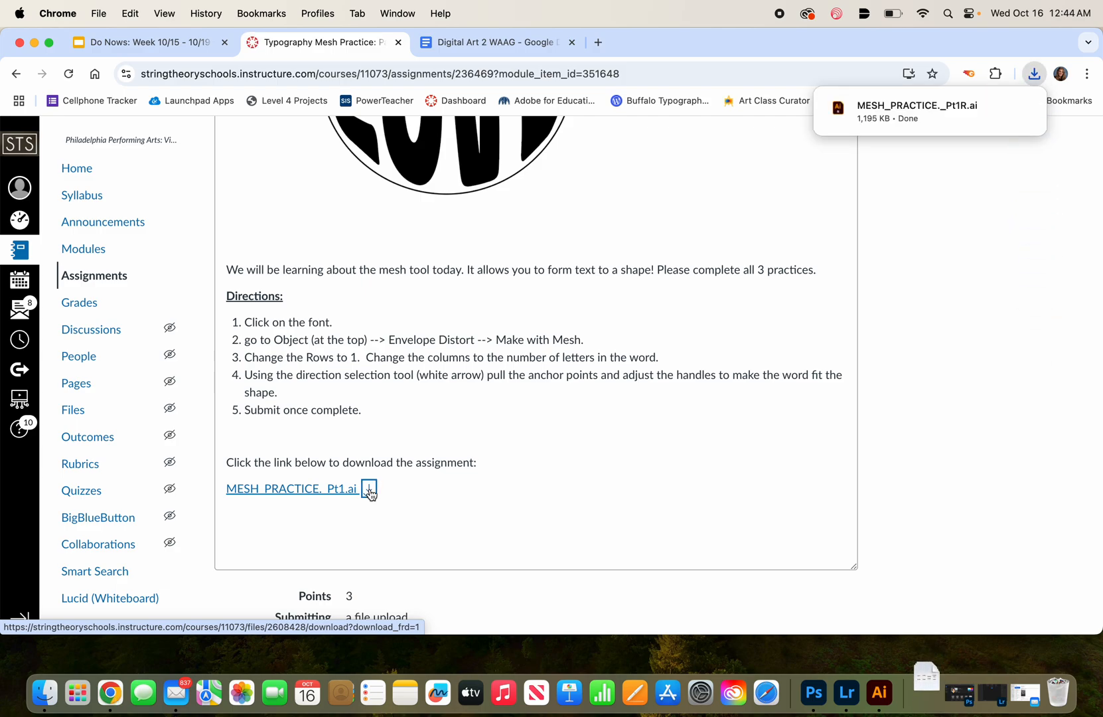
pyautogui.click(960, 114)
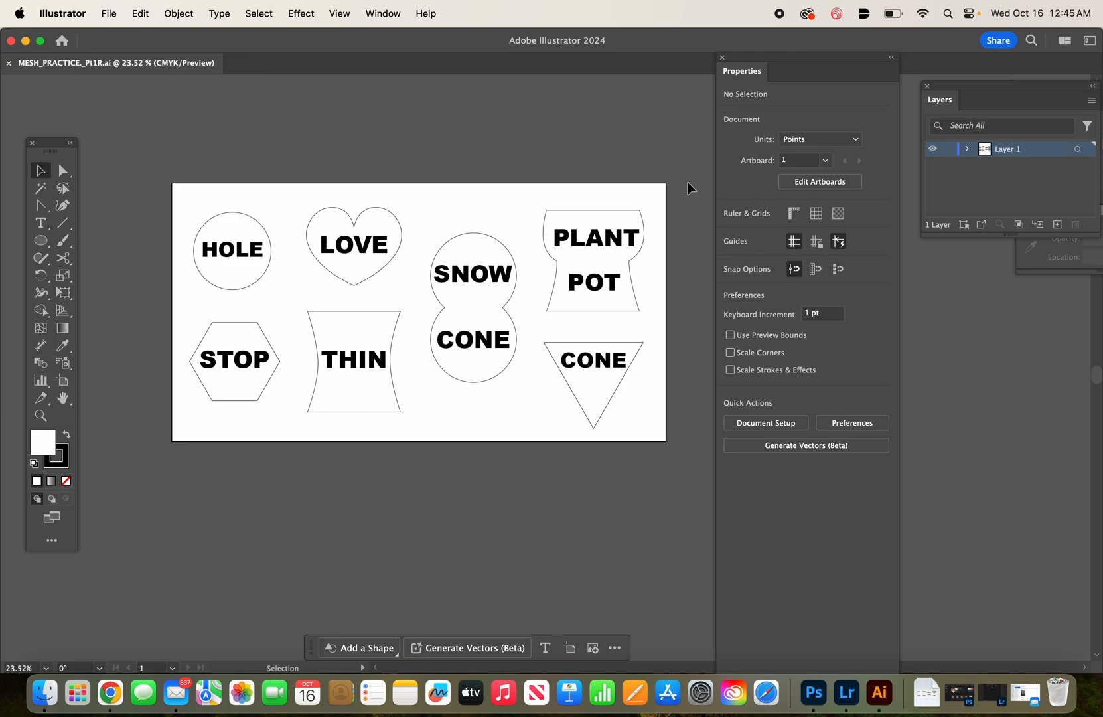
# Apply an envelope distort mesh with 1 row and 4 columns to the word HOLE in the circle.
pyautogui.scroll(2, 566, 224)
pyautogui.hscroll(-2, 566, 224)
pyautogui.scroll(5, 252, 290)
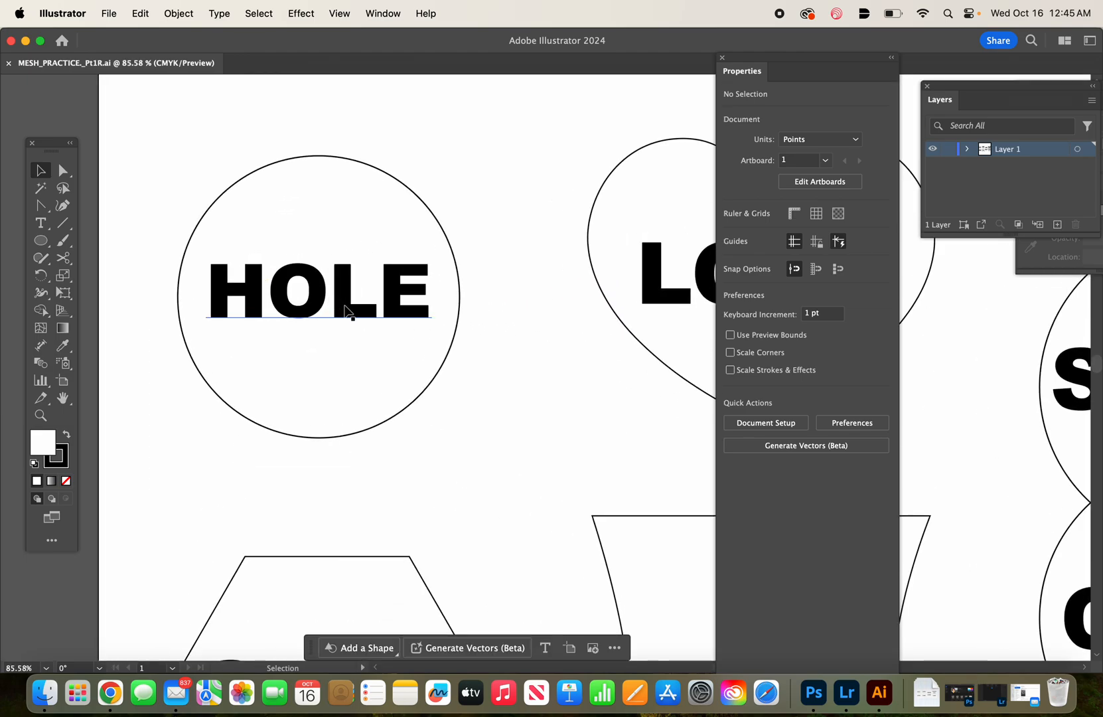
pyautogui.click(346, 310)
pyautogui.moveTo(351, 315)
pyautogui.mouseDown()
pyautogui.moveTo(382, 311)
pyautogui.moveTo(336, 313)
pyautogui.mouseUp()
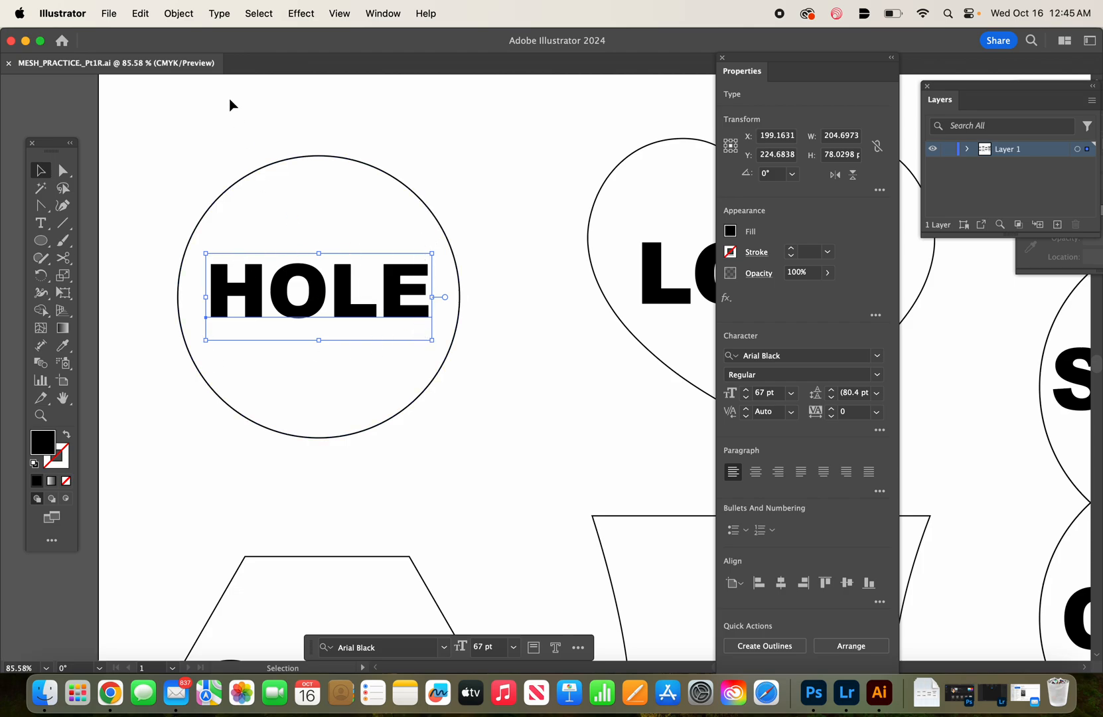
pyautogui.click(178, 14)
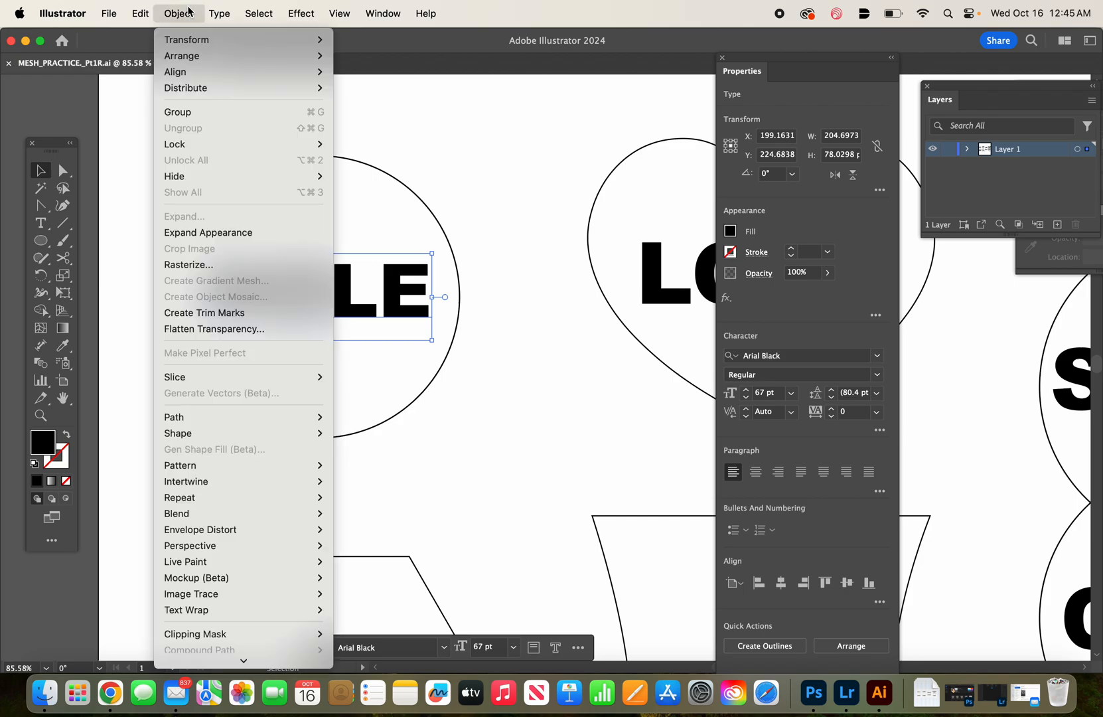
pyautogui.moveTo(236, 533)
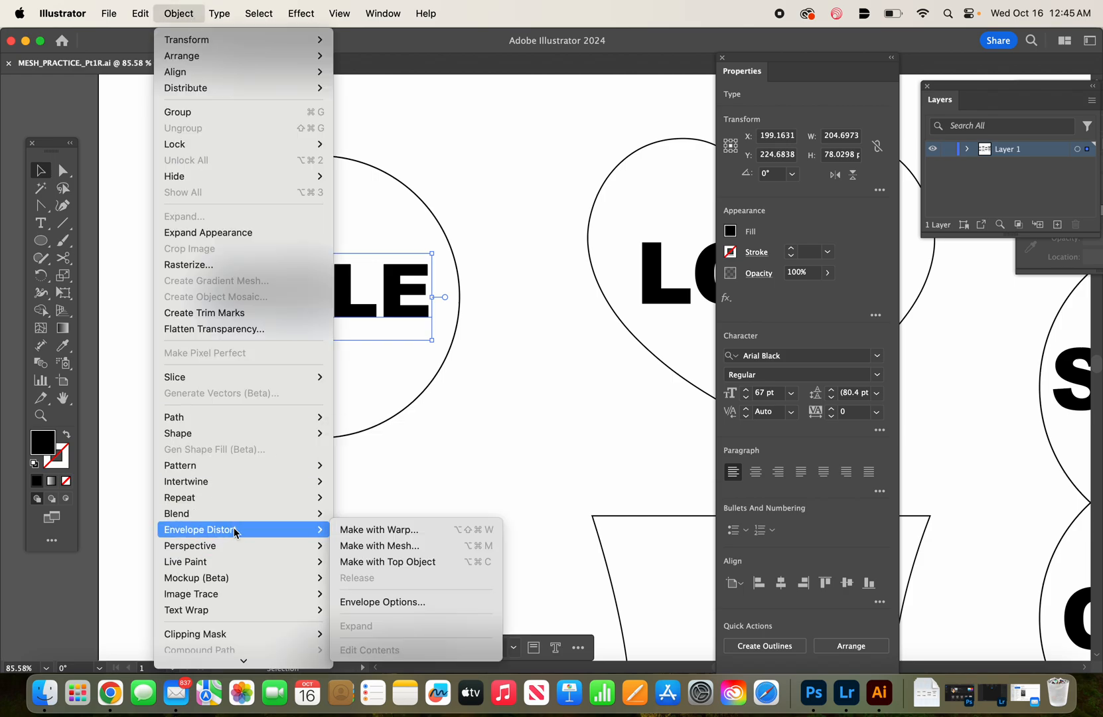
pyautogui.click(430, 546)
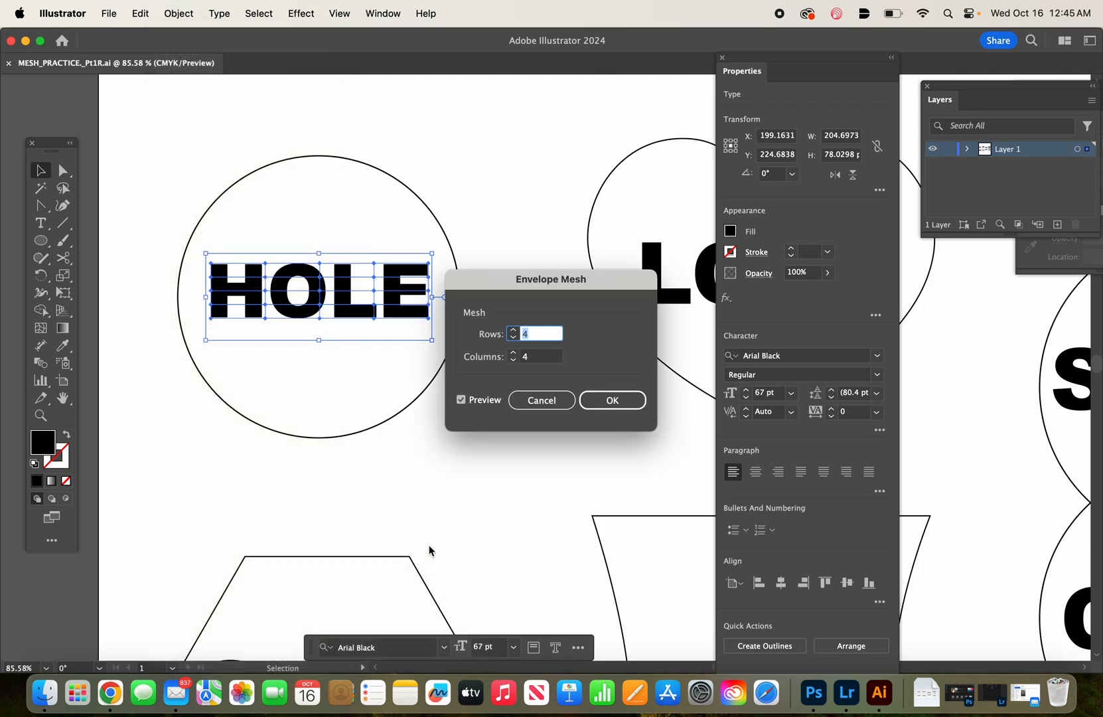
pyautogui.click(514, 337)
pyautogui.click(514, 337)
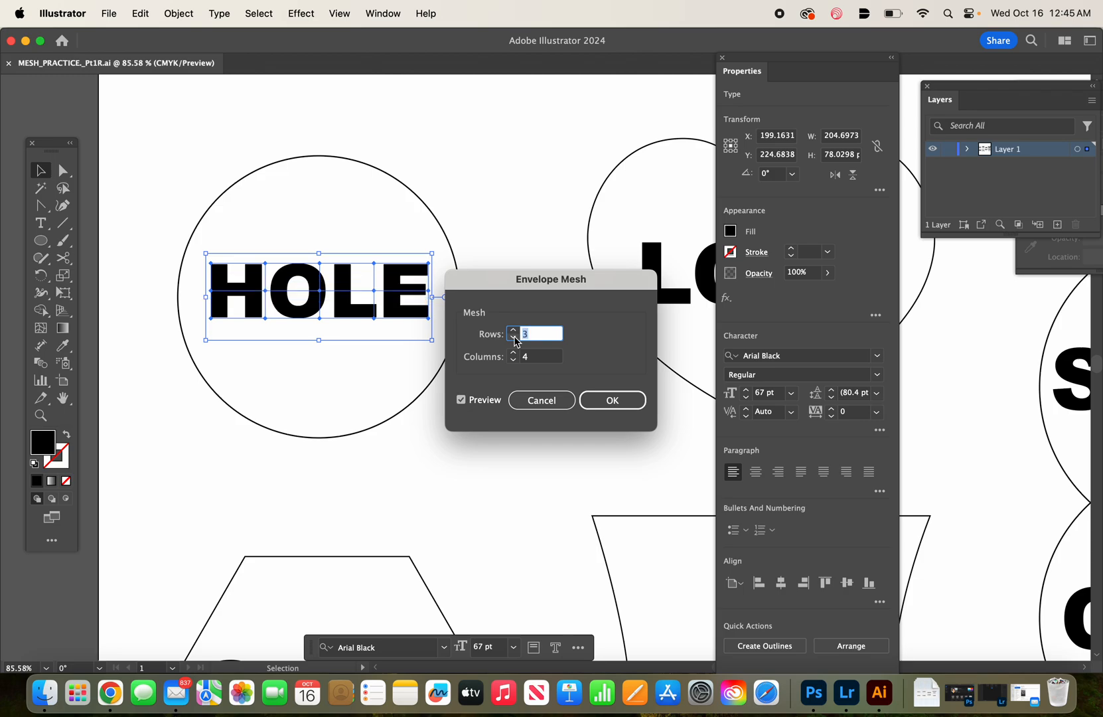
pyautogui.click(514, 338)
pyautogui.click(619, 402)
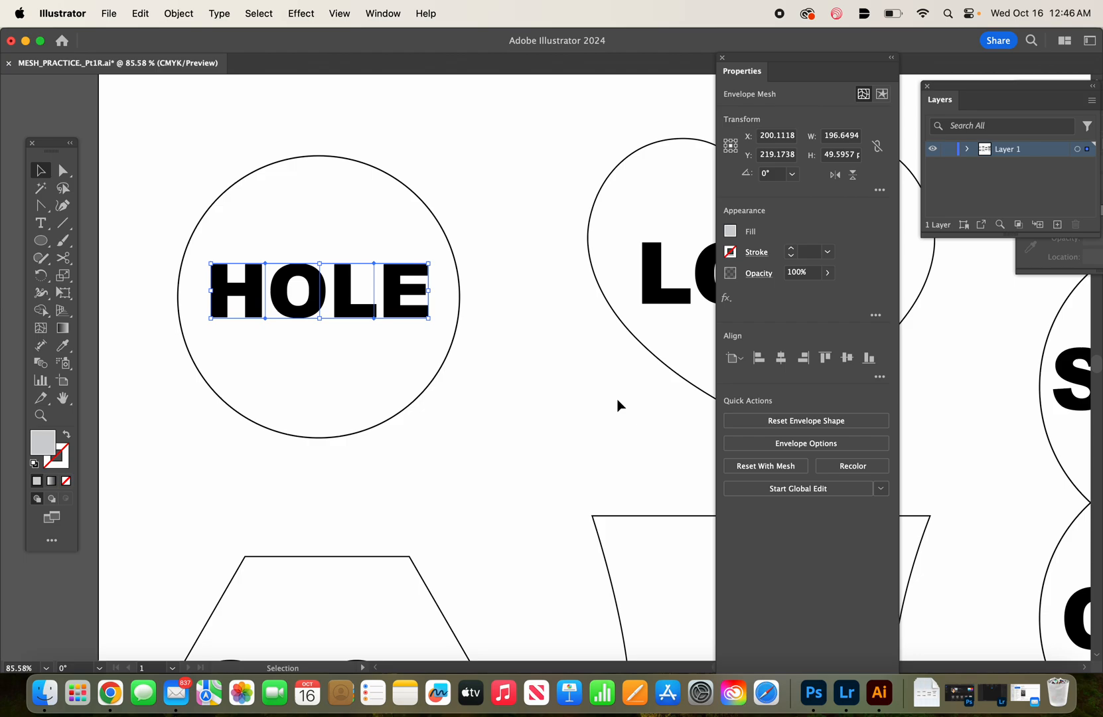
# Pull the three inner mesh points along the top of HOLE up to the circle's upper edge with Direct Selection.
pyautogui.click(63, 172)
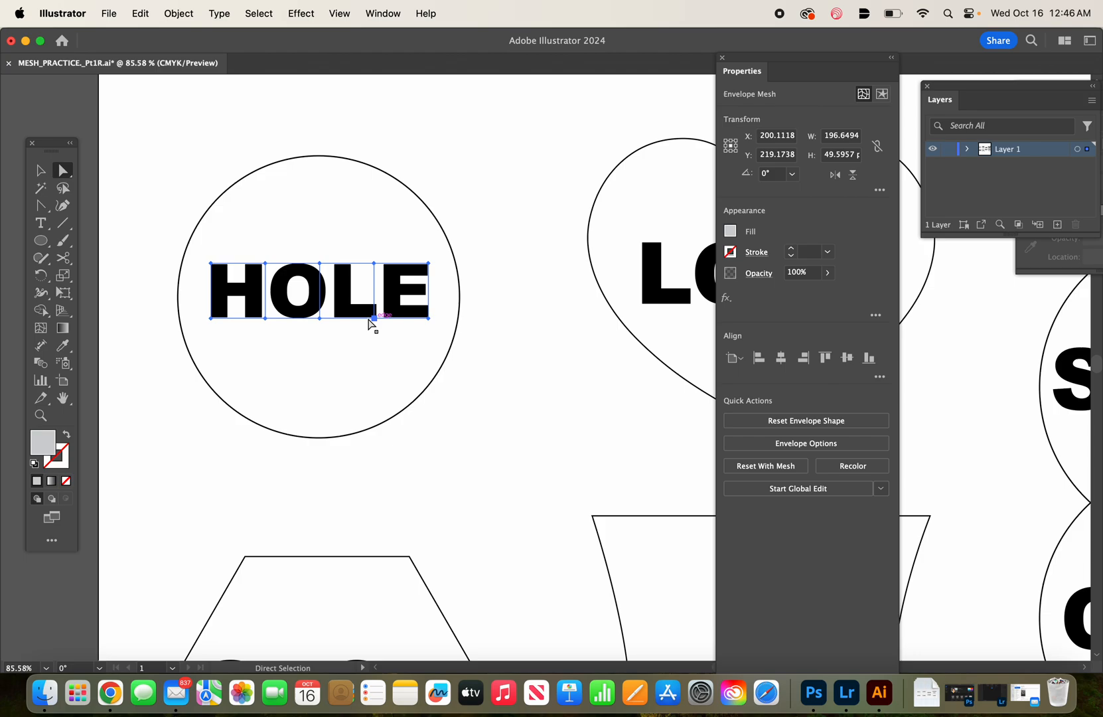
pyautogui.click(320, 264)
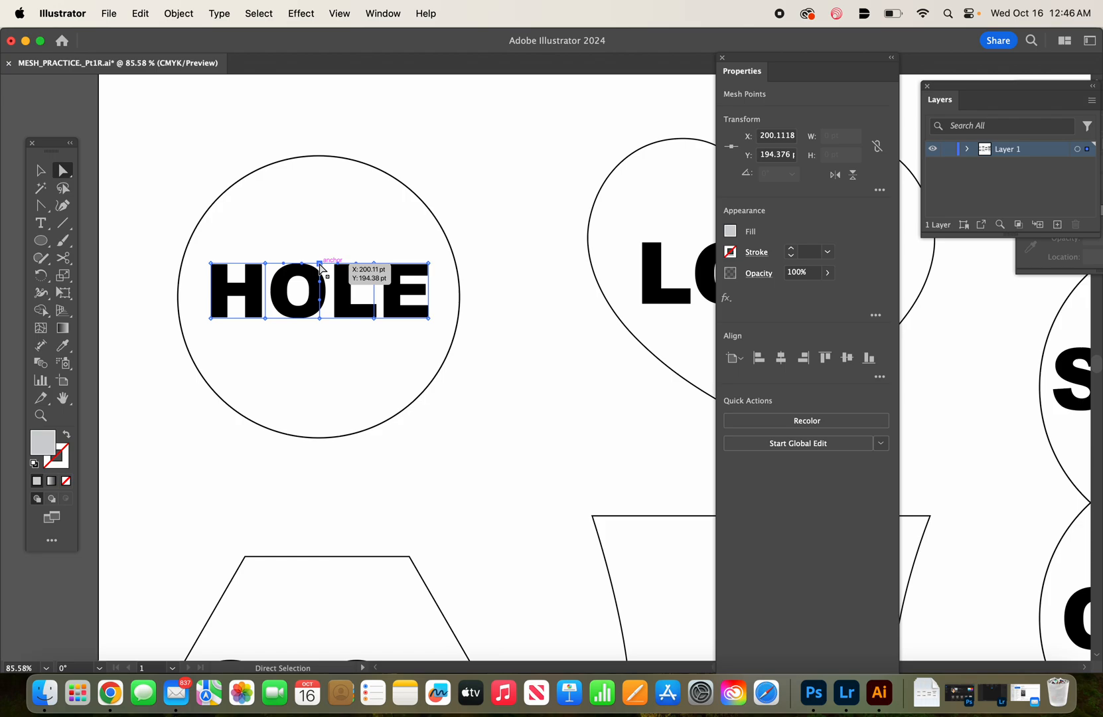
pyautogui.moveTo(320, 264); pyautogui.dragTo(312, 157)
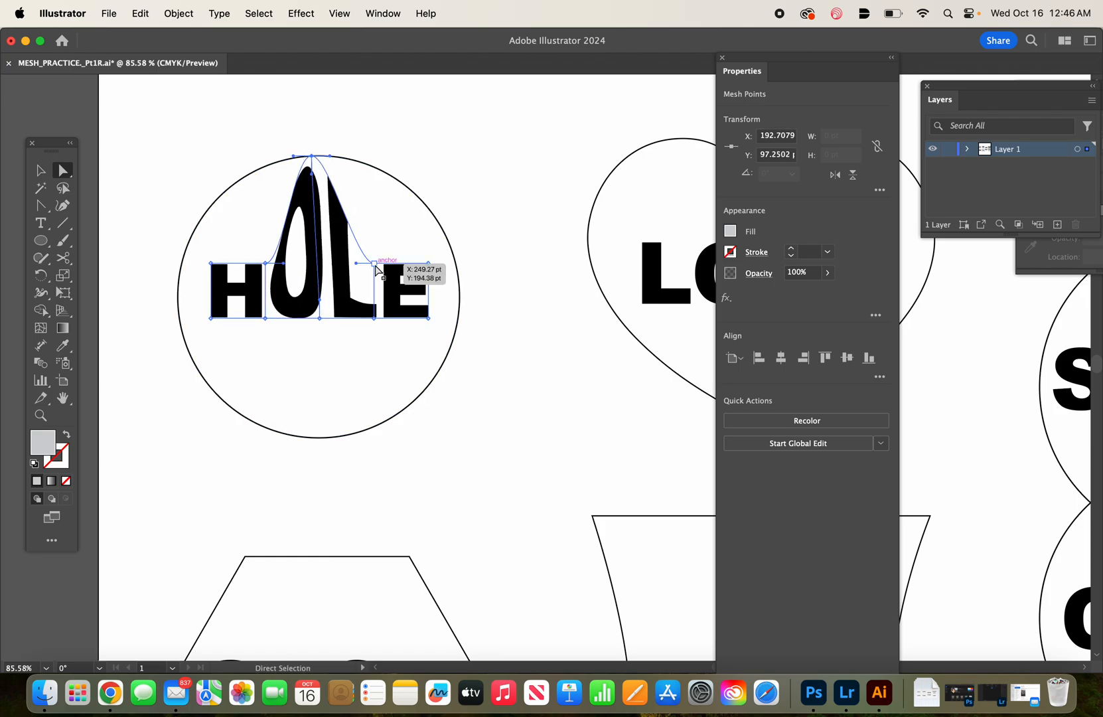
pyautogui.click(375, 264)
pyautogui.moveTo(376, 265); pyautogui.dragTo(373, 170)
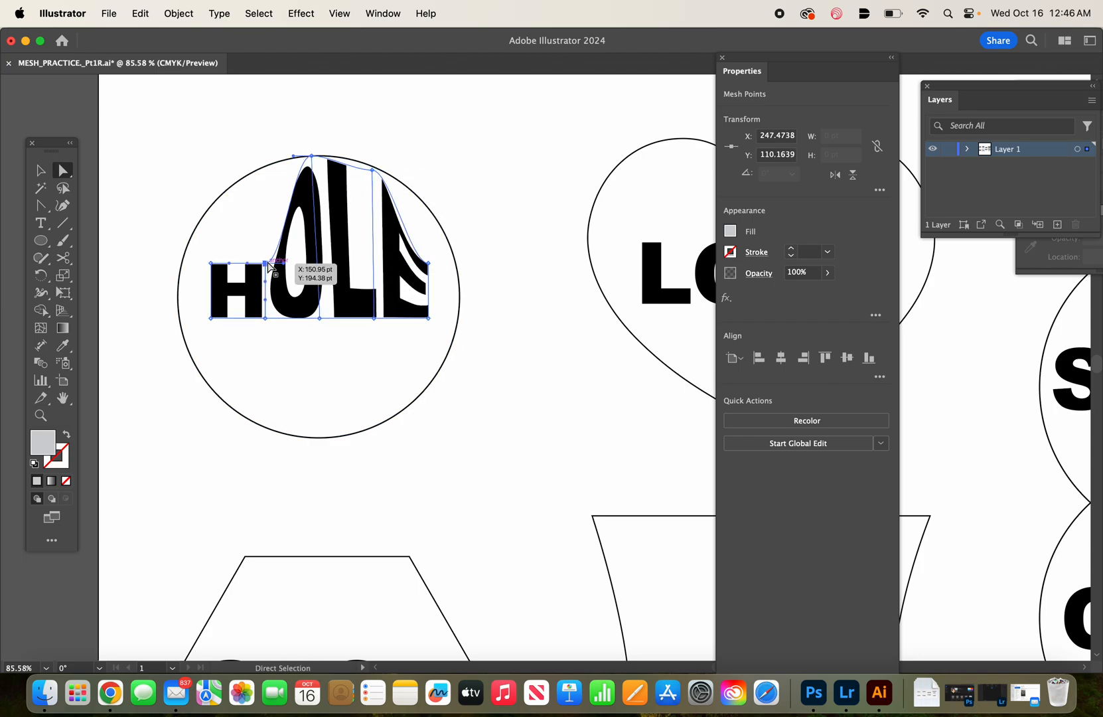
pyautogui.moveTo(267, 264); pyautogui.dragTo(261, 174)
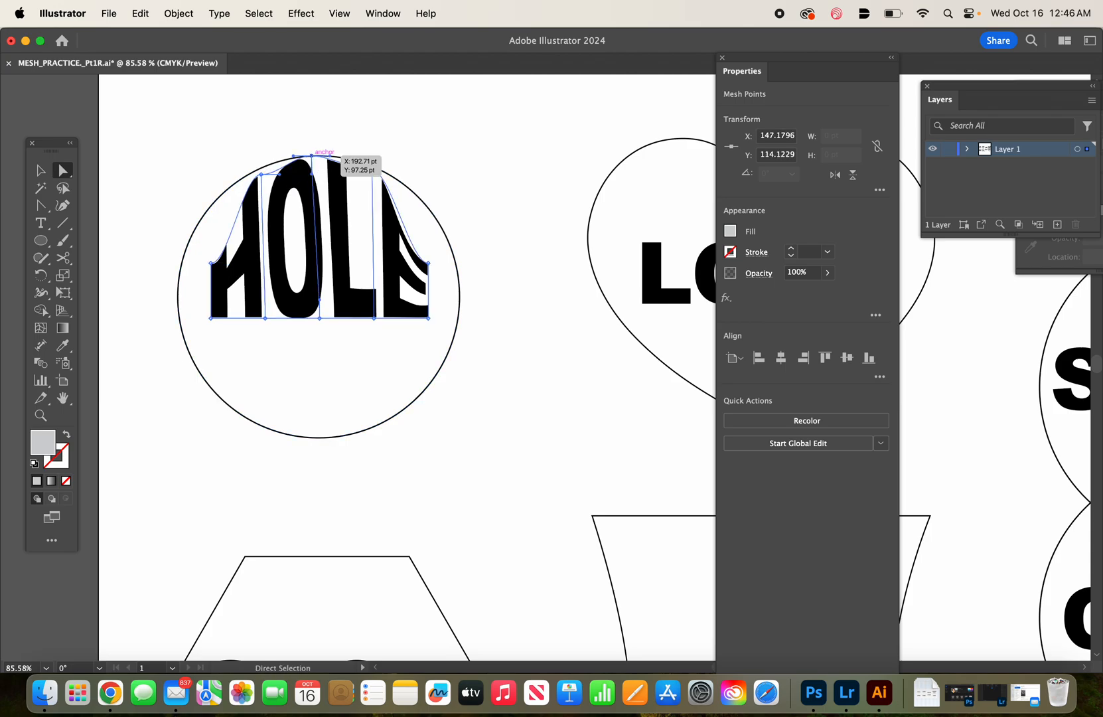
pyautogui.click(312, 158)
pyautogui.moveTo(313, 163); pyautogui.dragTo(315, 163)
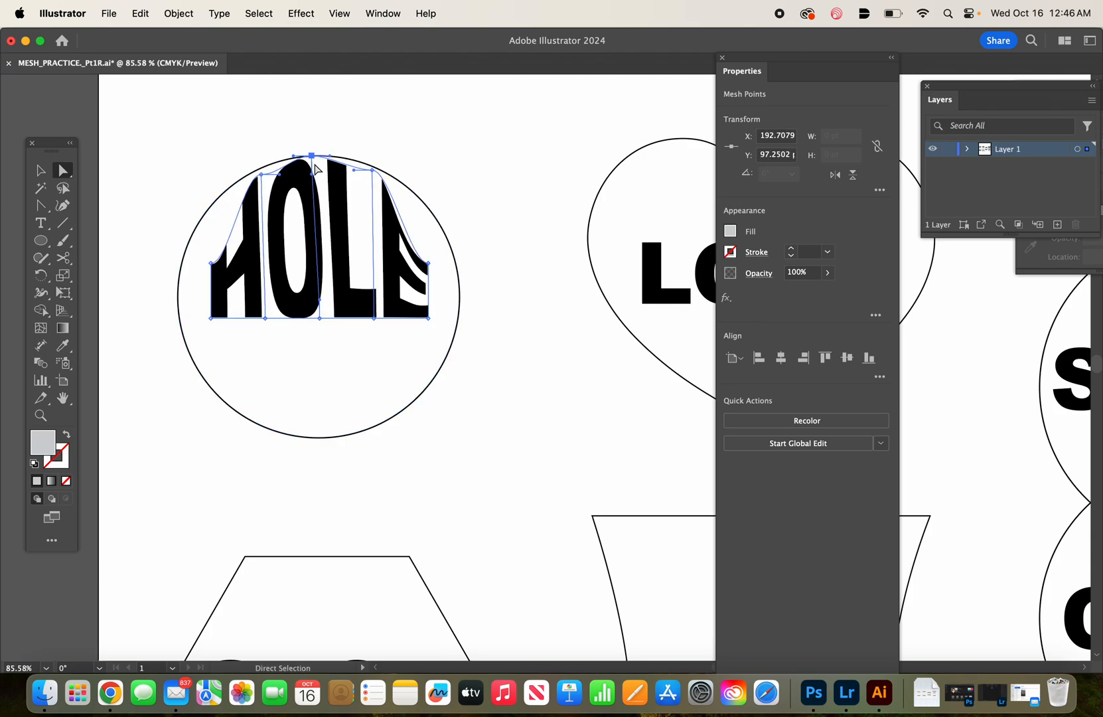
# Pull the three inner mesh points along the bottom of HOLE down to the circle's lower edge.
pyautogui.click(338, 13)
pyautogui.click(415, 517)
pyautogui.moveTo(321, 319); pyautogui.dragTo(317, 447)
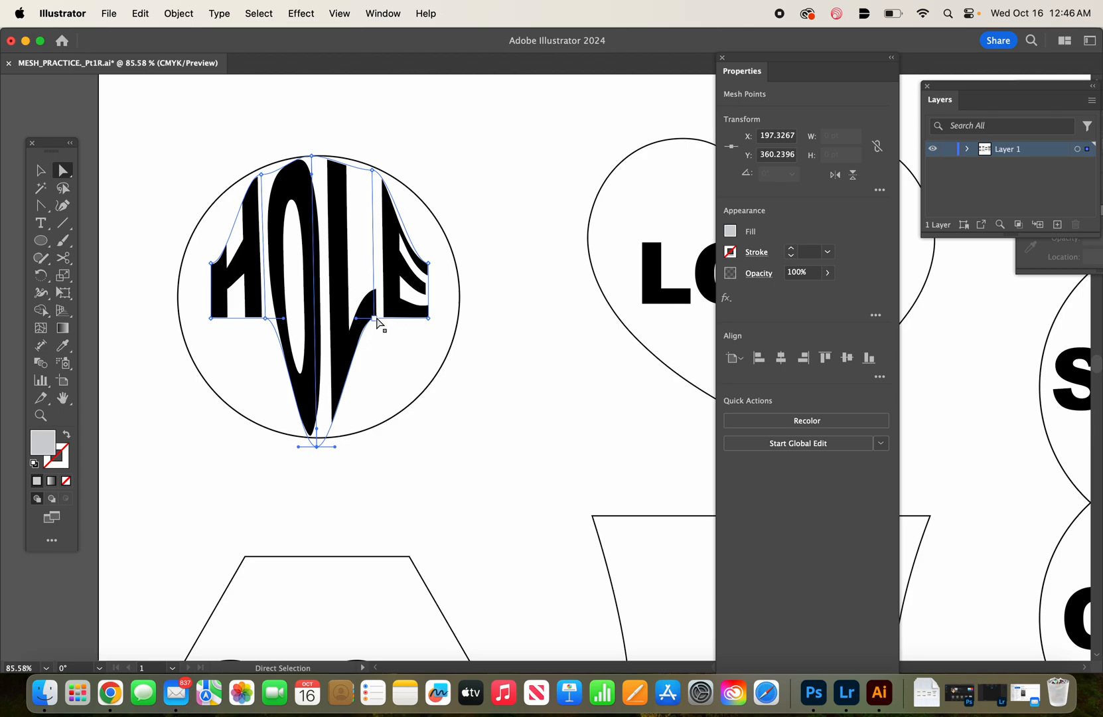
pyautogui.moveTo(375, 323); pyautogui.dragTo(383, 424)
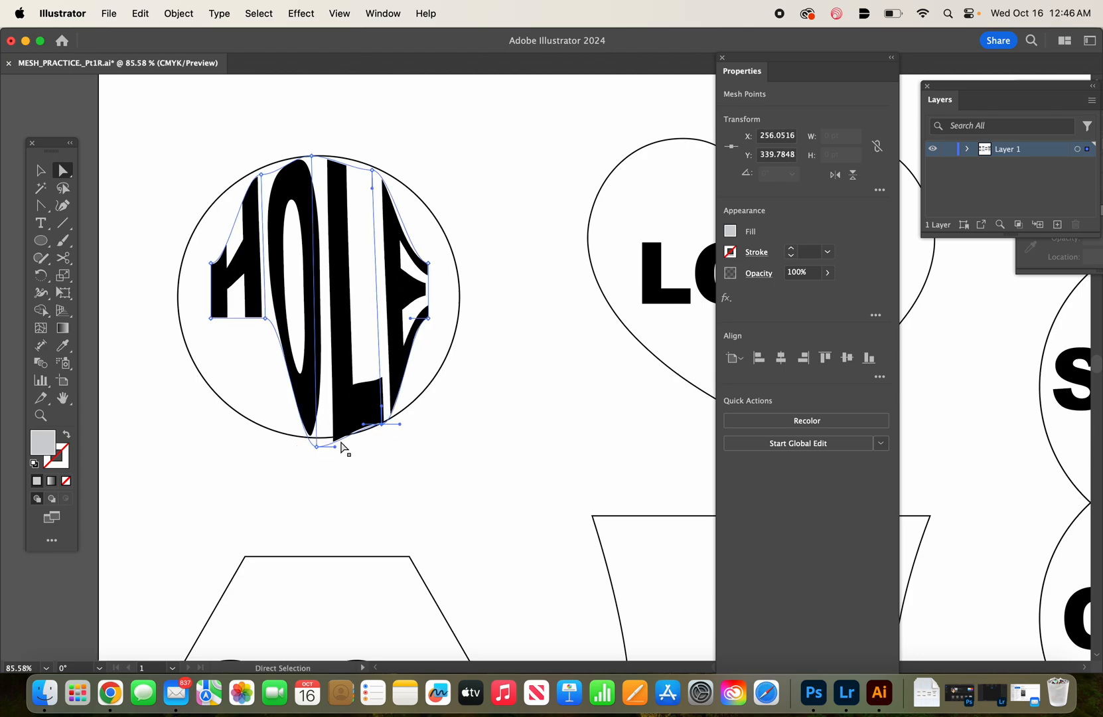
pyautogui.moveTo(317, 447); pyautogui.dragTo(319, 436)
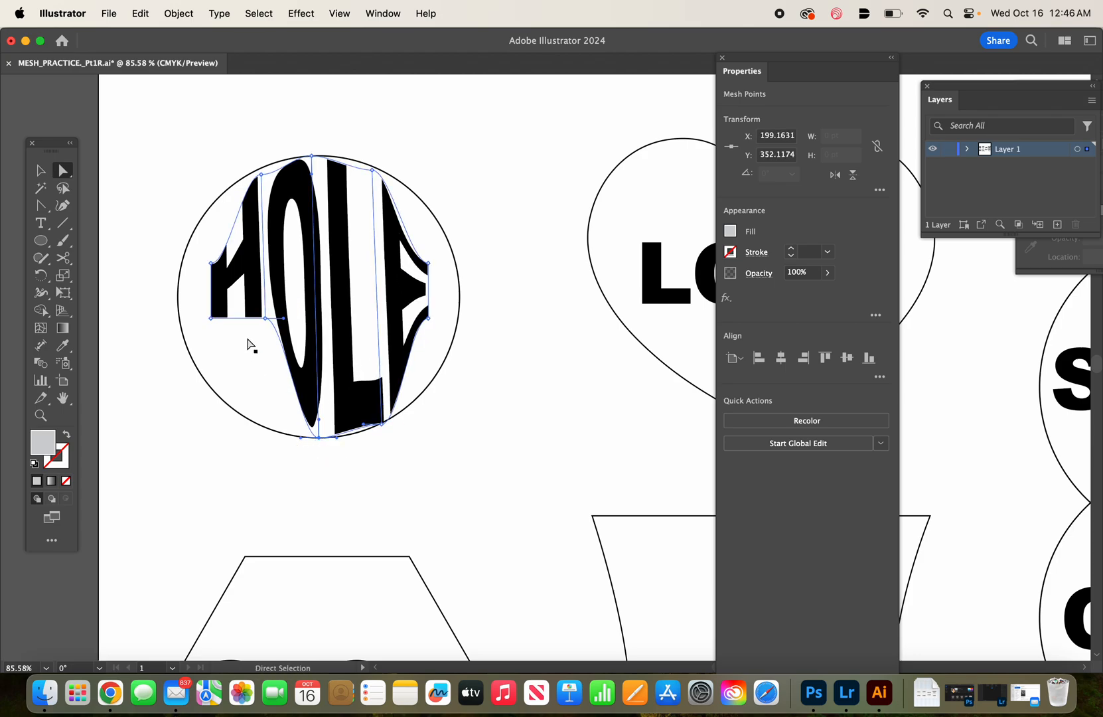
pyautogui.moveTo(265, 318); pyautogui.dragTo(262, 426)
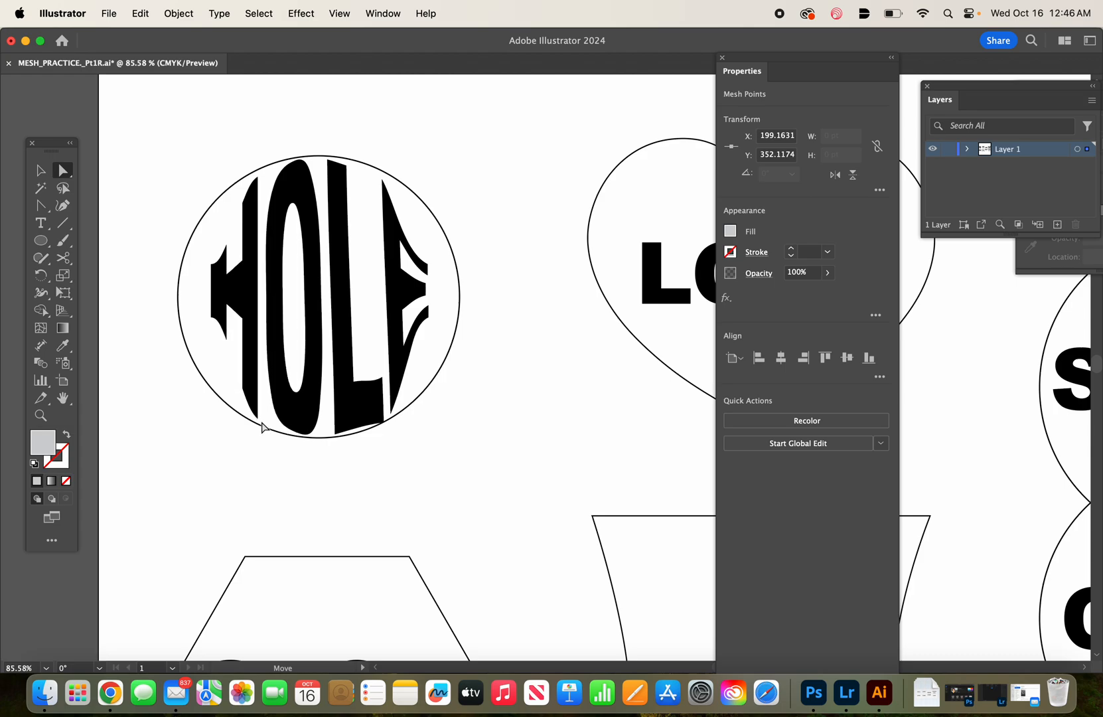
# Move the four outer corner mesh points of the H and E toward the circle and refine the point below the L.
pyautogui.moveTo(216, 309); pyautogui.dragTo(213, 388)
pyautogui.moveTo(212, 267); pyautogui.dragTo(210, 225)
pyautogui.moveTo(429, 267); pyautogui.dragTo(432, 226)
pyautogui.moveTo(432, 321); pyautogui.dragTo(431, 379)
pyautogui.moveTo(401, 425); pyautogui.dragTo(381, 419)
pyautogui.click(416, 422)
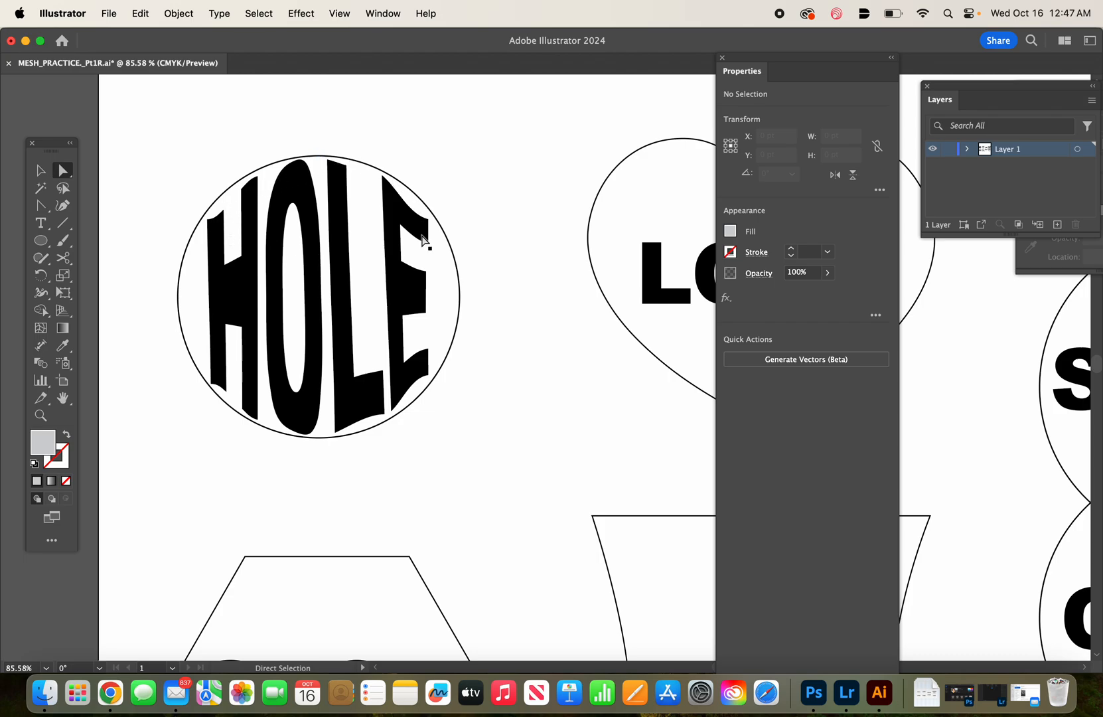
# Adjust the mesh points and handles along the top of HOLE so the O and L follow the circle's curve.
pyautogui.scroll(4, 424, 242)
pyautogui.click(409, 201)
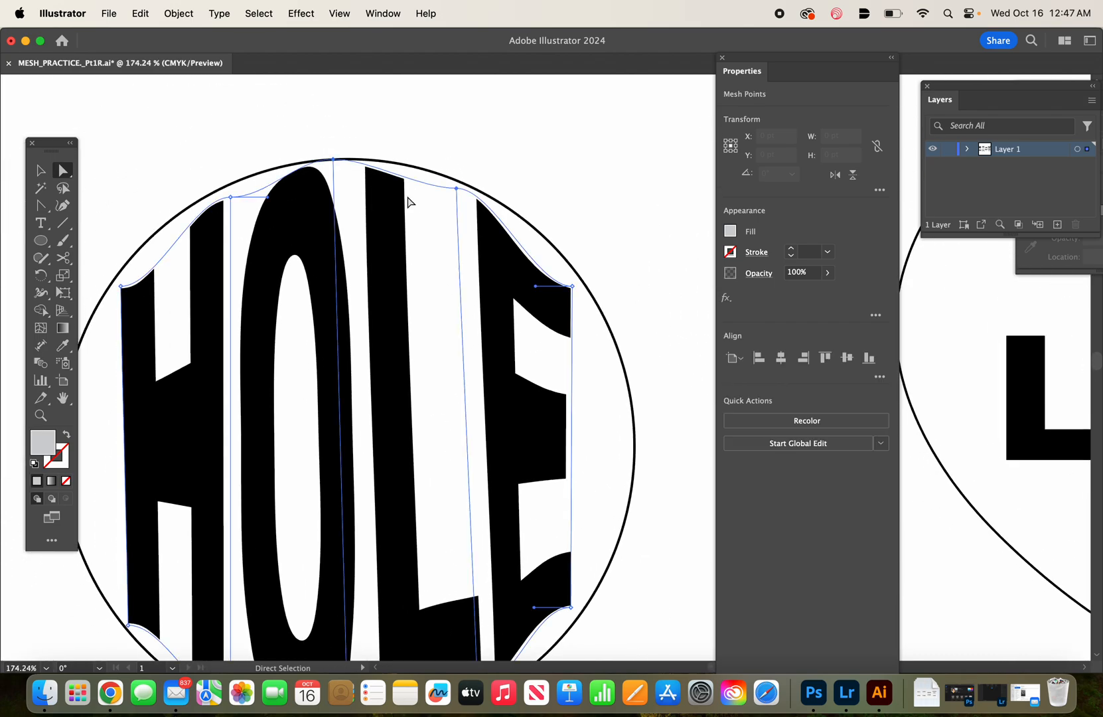
pyautogui.click(459, 192)
pyautogui.moveTo(459, 195); pyautogui.dragTo(511, 209)
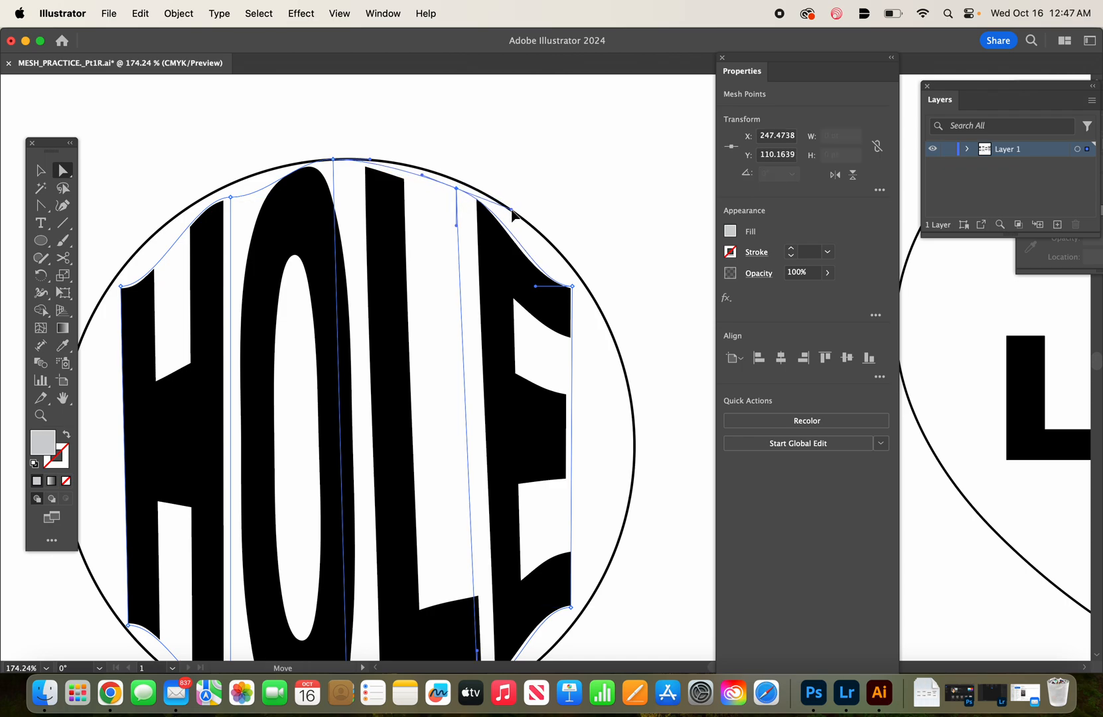
pyautogui.click(334, 159)
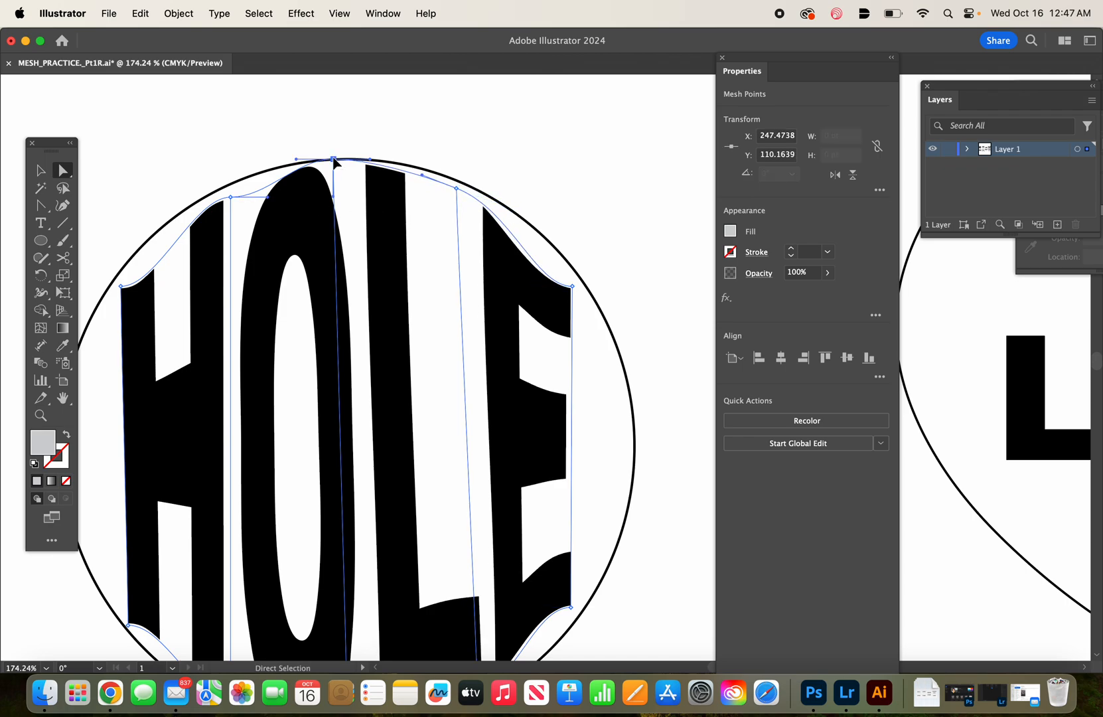
pyautogui.moveTo(333, 159); pyautogui.dragTo(335, 164)
pyautogui.click(231, 198)
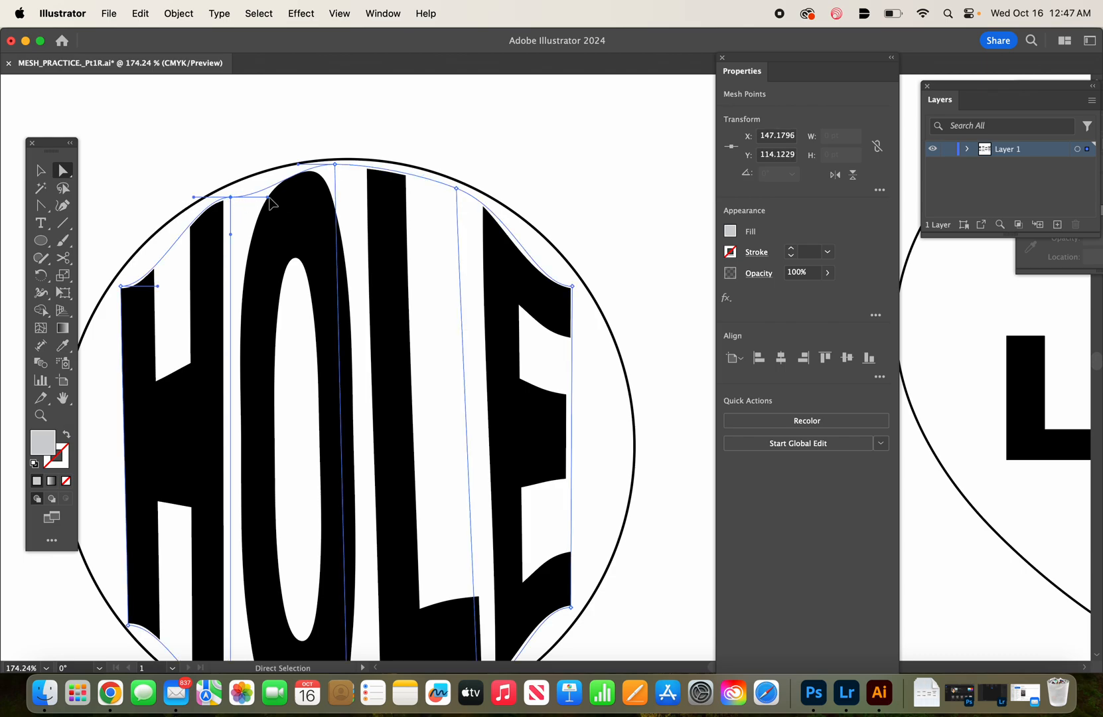
pyautogui.moveTo(268, 197); pyautogui.dragTo(275, 177)
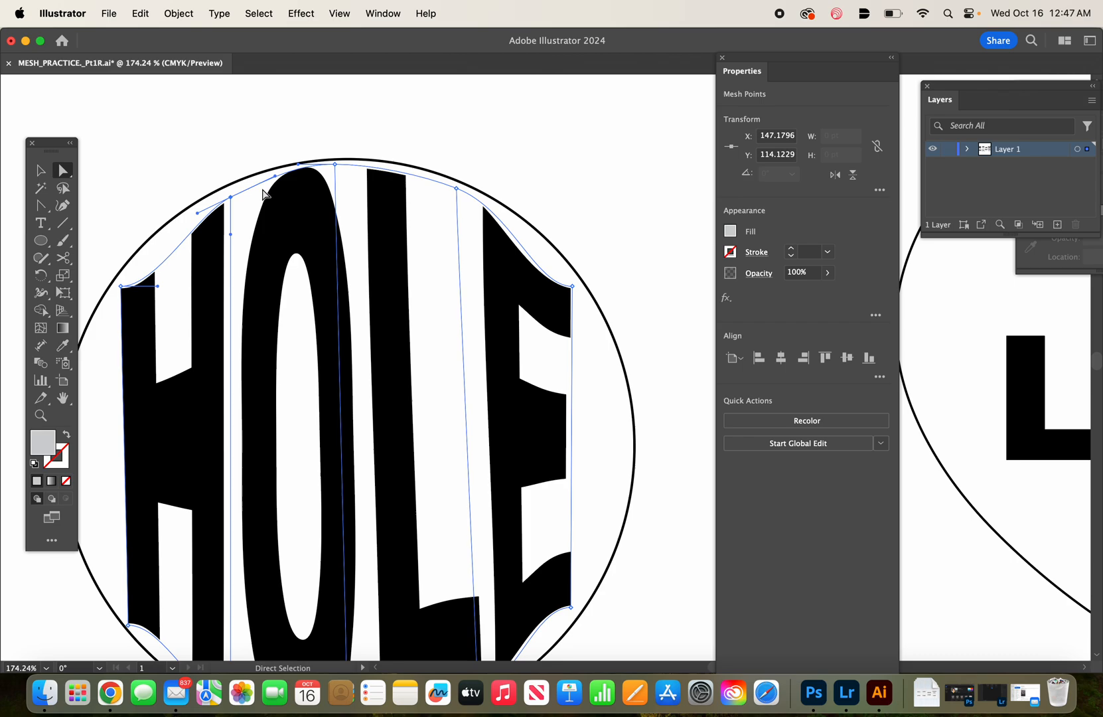
# Adjust the mesh points and direction handles below the O and L so the L's base follows the circle's lower curve.
pyautogui.scroll(-5, 409, 243)
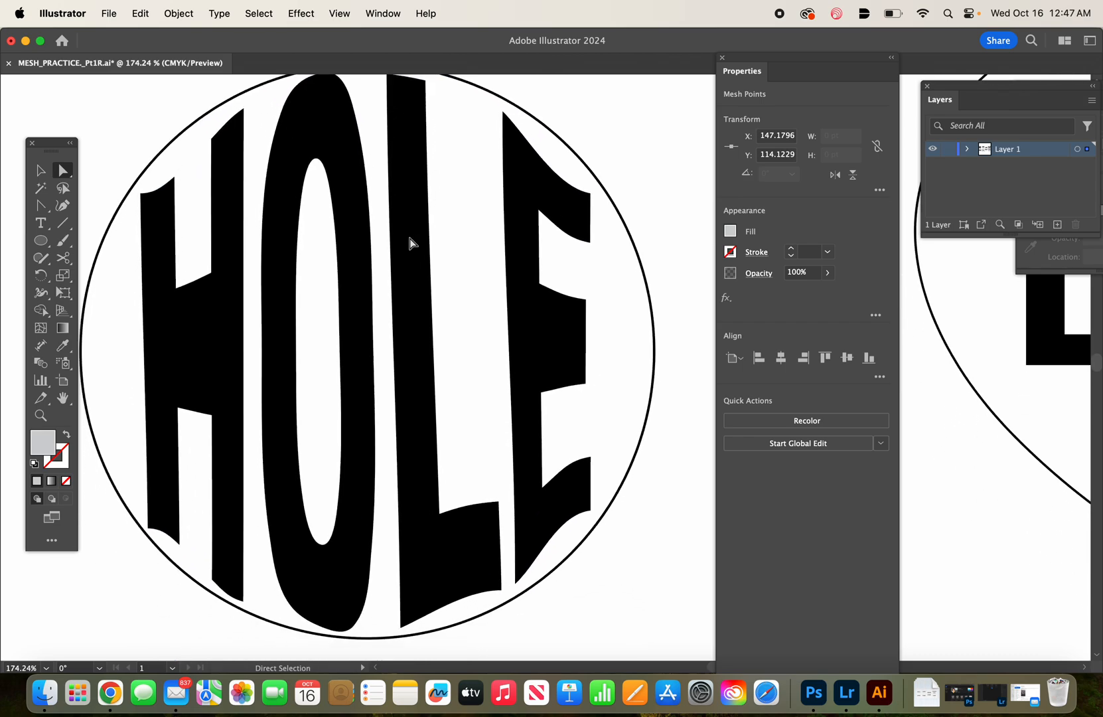
pyautogui.click(360, 582)
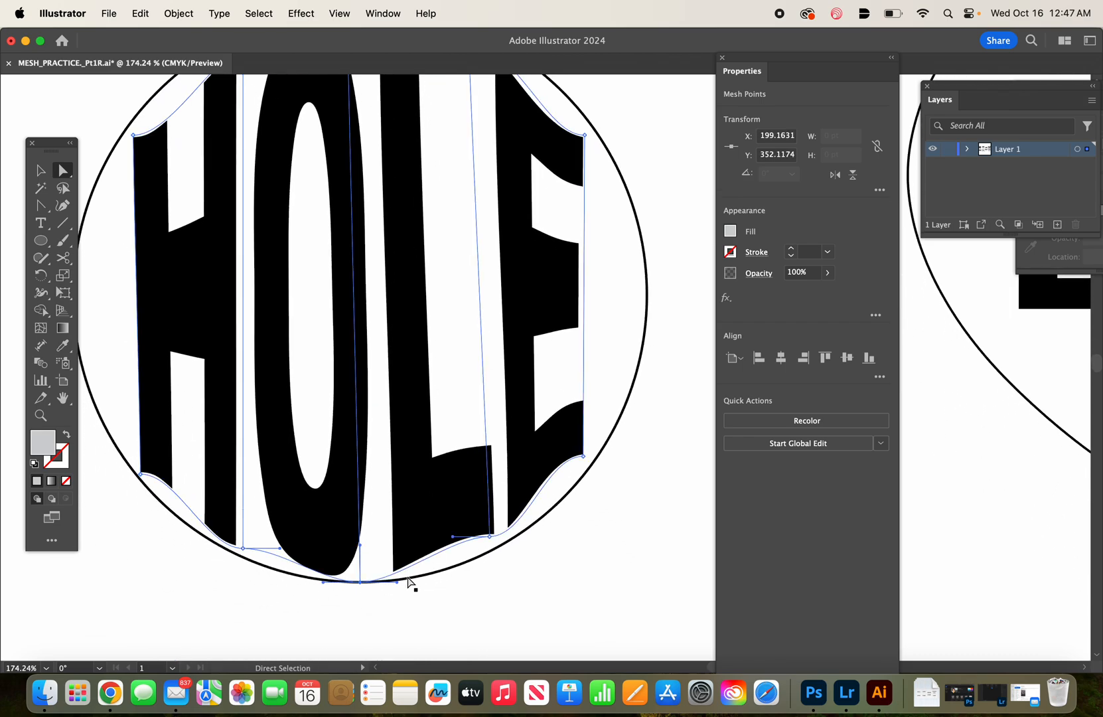
pyautogui.moveTo(398, 582); pyautogui.dragTo(435, 580)
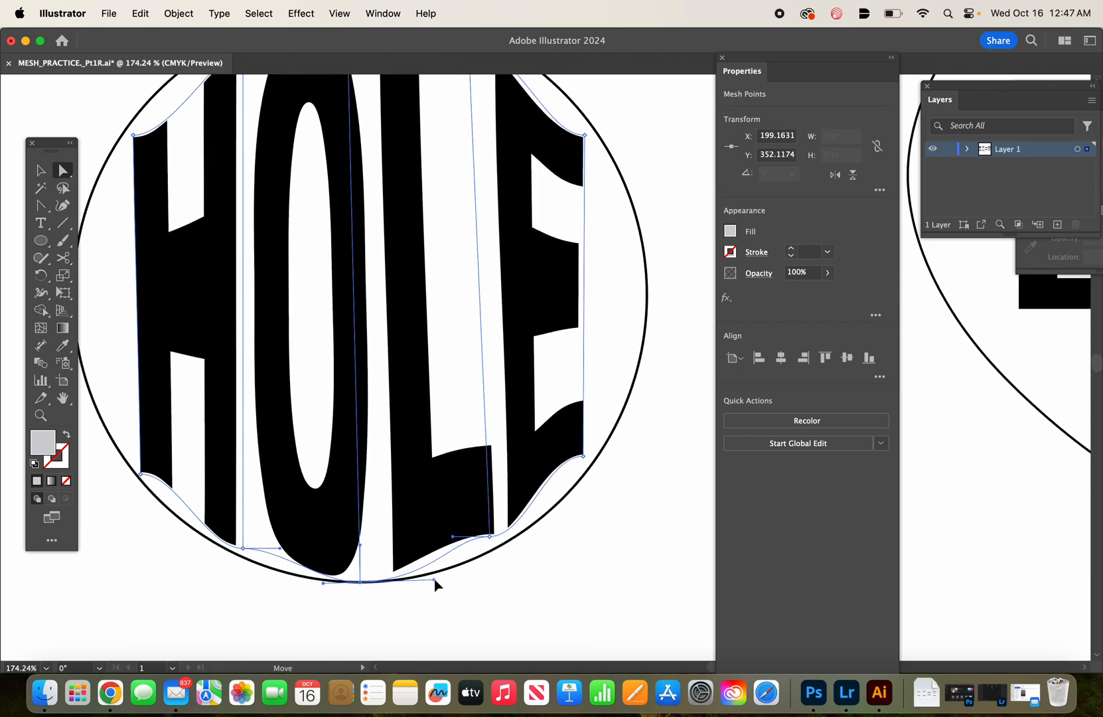
pyautogui.click(489, 535)
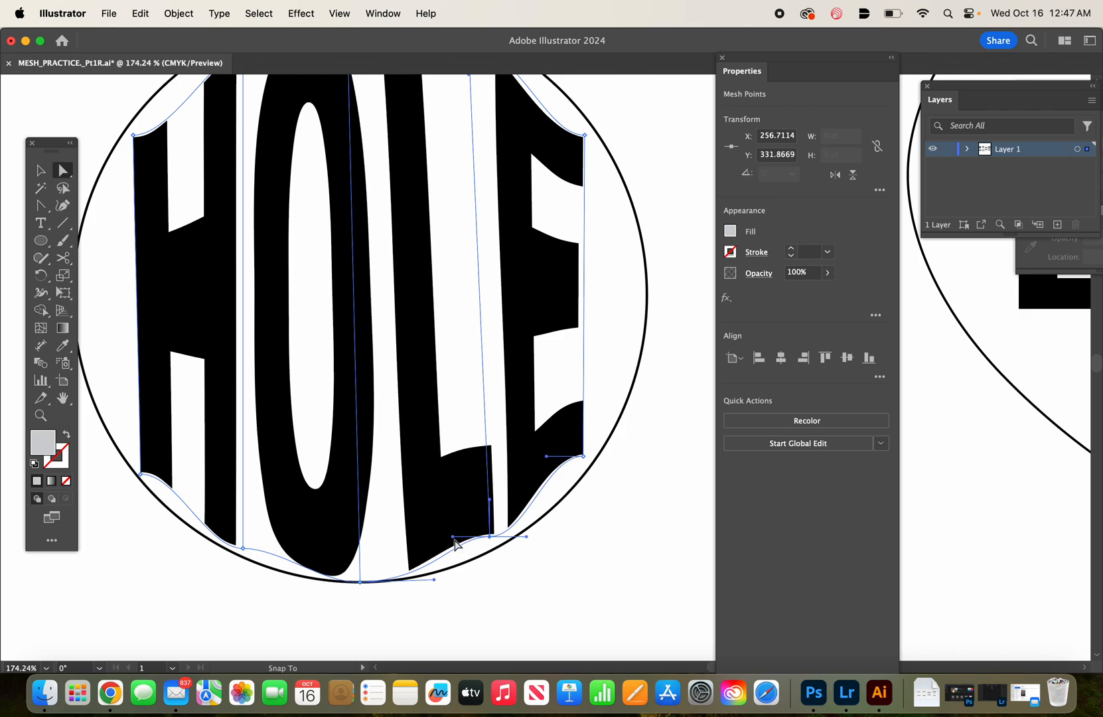
pyautogui.moveTo(457, 537); pyautogui.dragTo(453, 552)
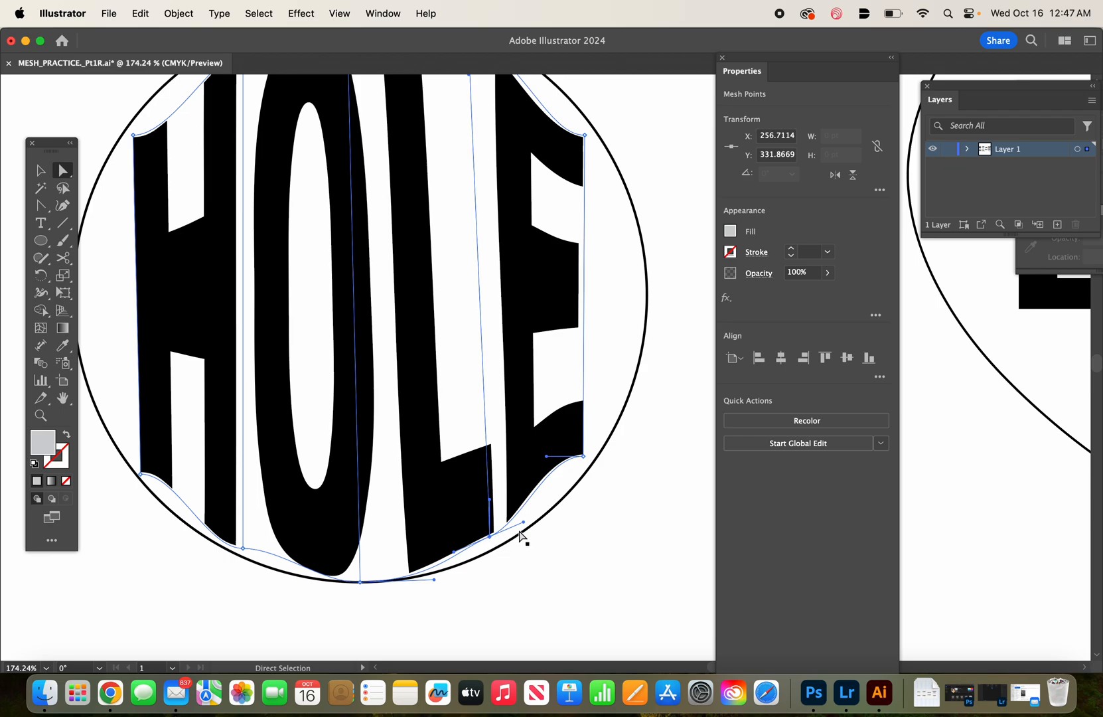
pyautogui.moveTo(523, 521); pyautogui.dragTo(493, 548)
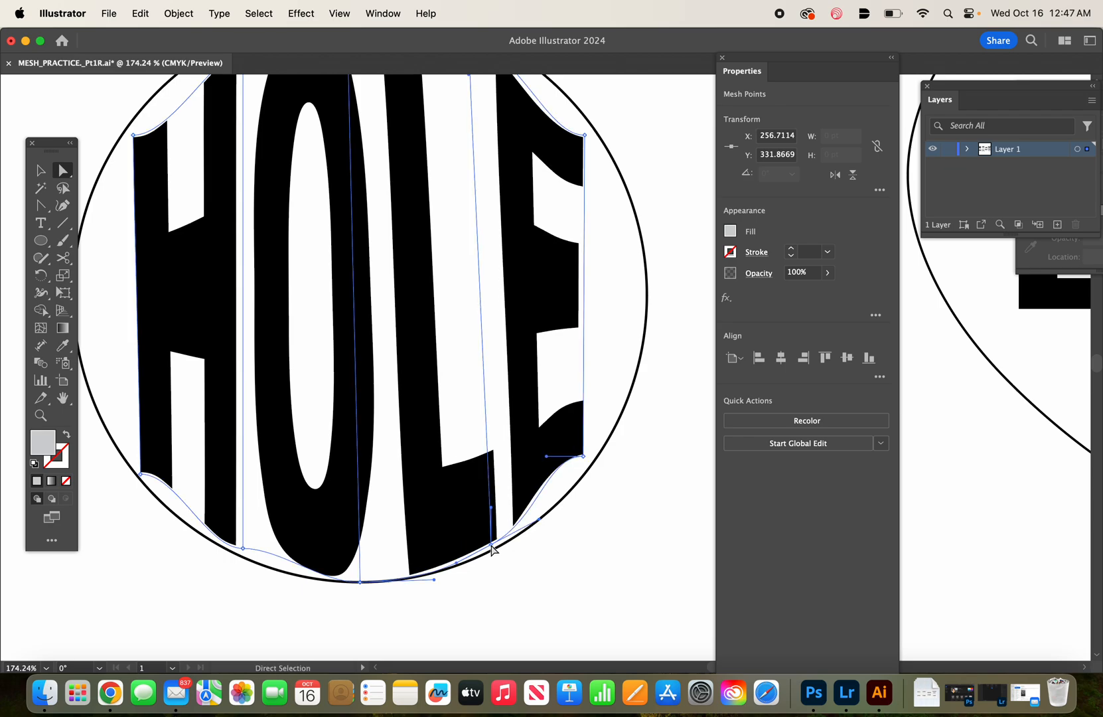
# Nudge the bottom centre mesh point slightly inward and fit the bottom point and handles between H and O to the circle.
pyautogui.click(362, 583)
pyautogui.moveTo(362, 583); pyautogui.dragTo(364, 579)
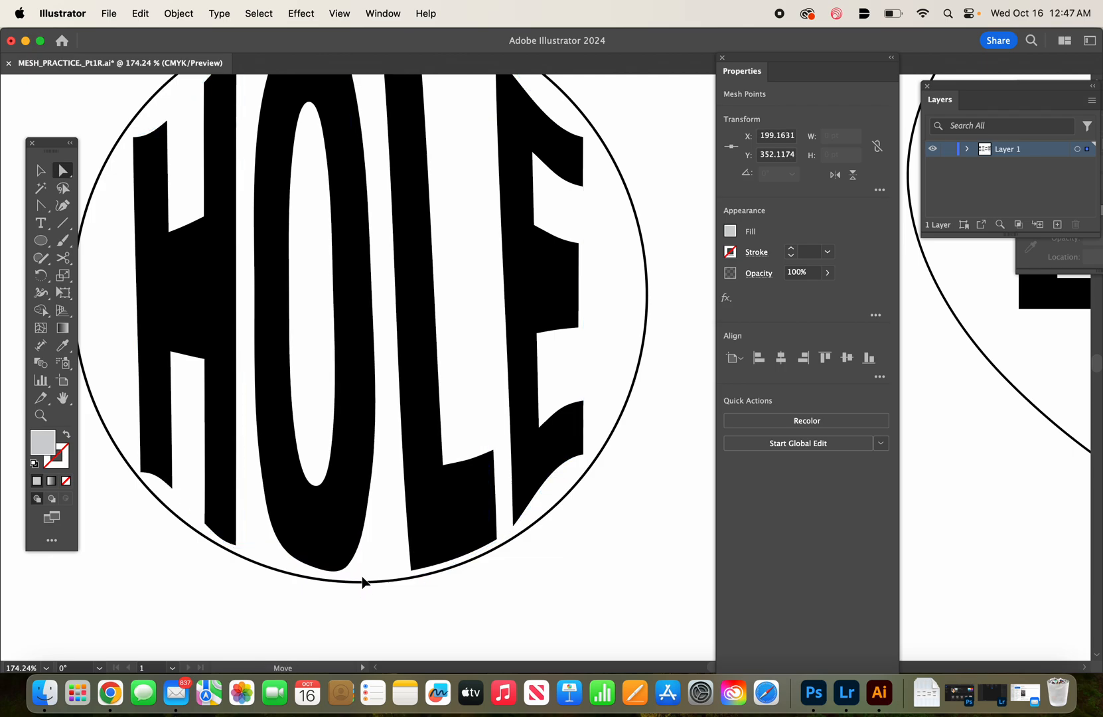
pyautogui.click(244, 549)
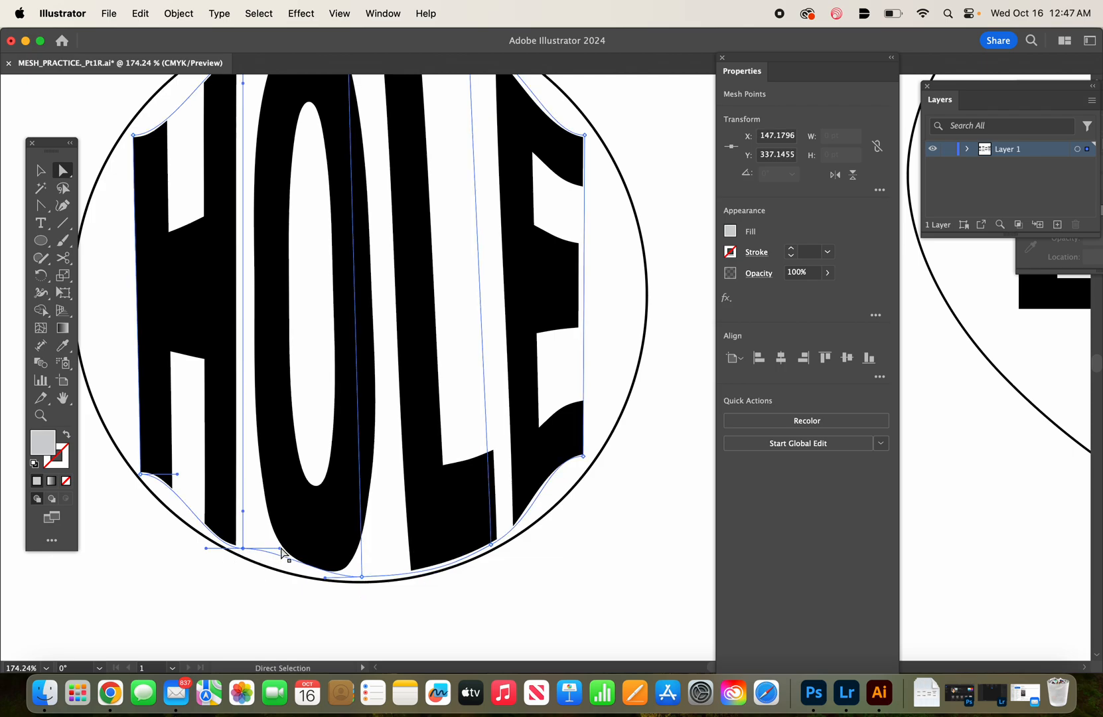
pyautogui.moveTo(282, 553); pyautogui.dragTo(242, 552)
pyautogui.scroll(-3, 246, 555)
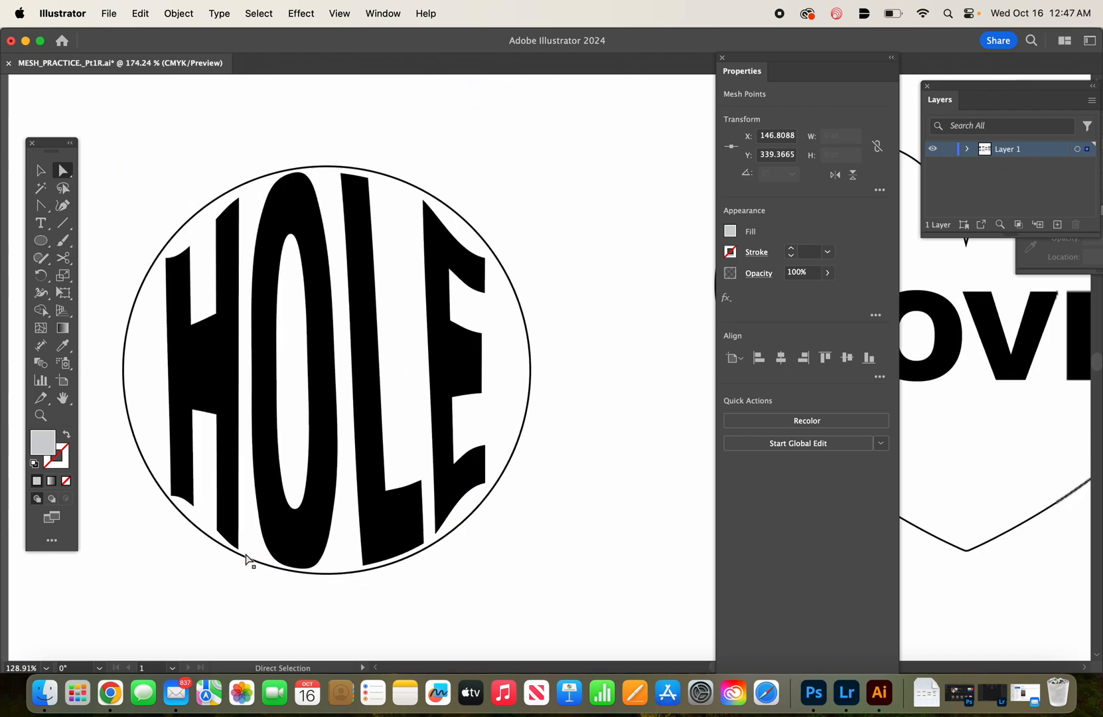
pyautogui.scroll(-2, 245, 555)
pyautogui.click(448, 524)
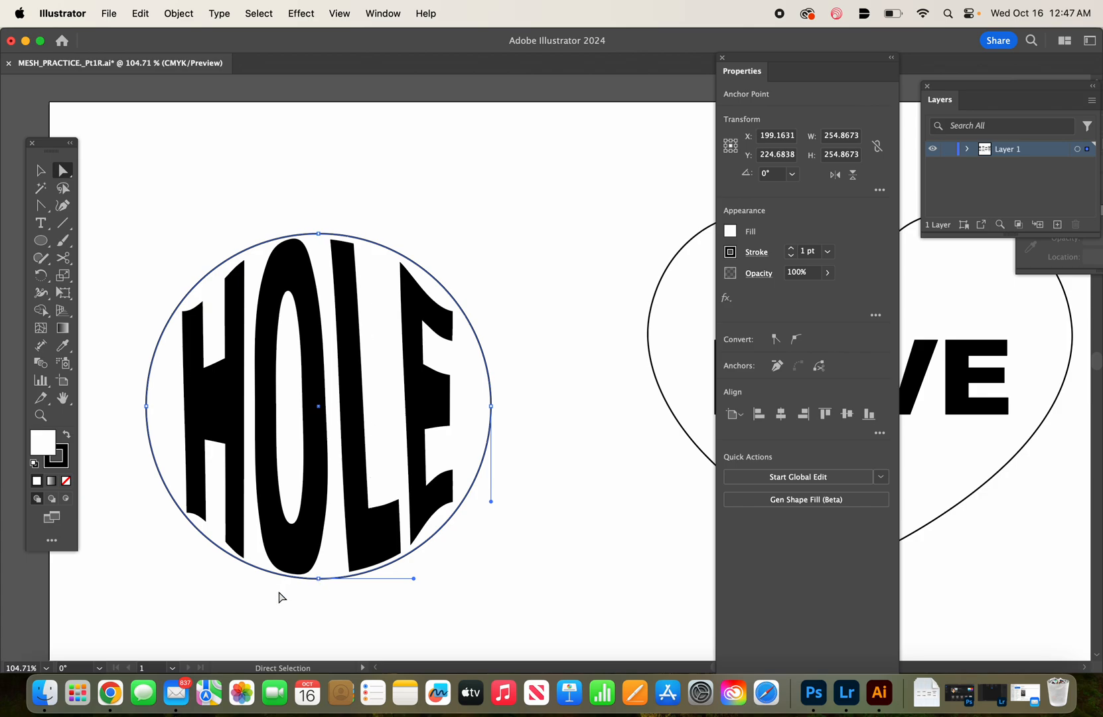
pyautogui.click(319, 576)
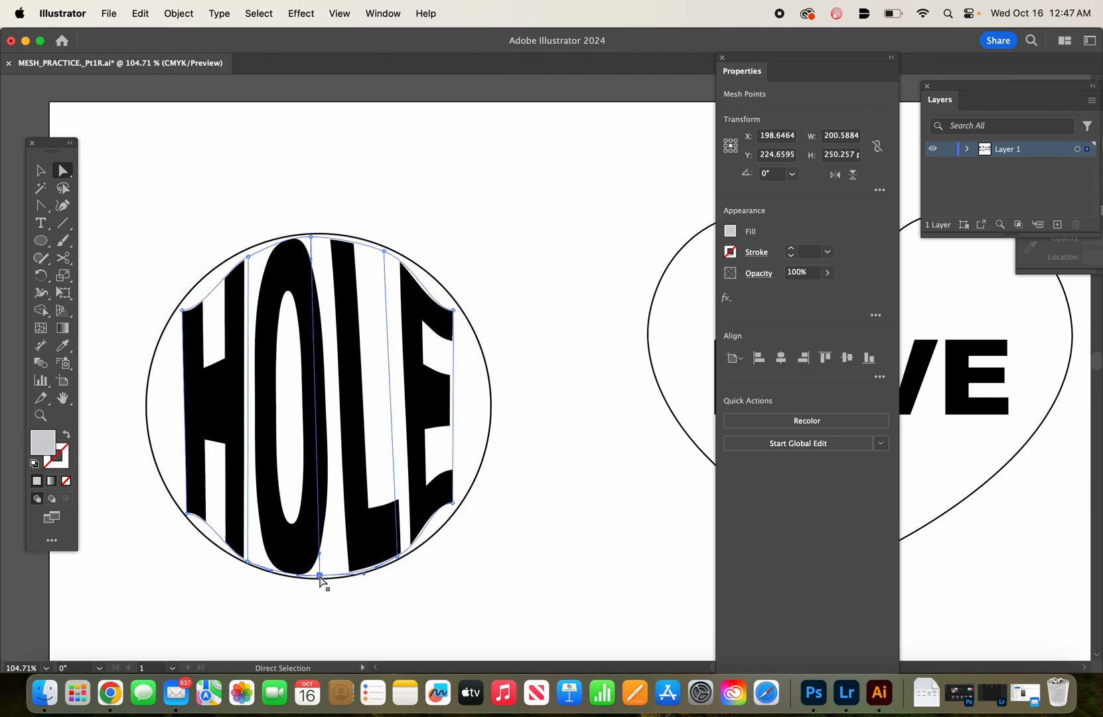
pyautogui.moveTo(319, 582); pyautogui.dragTo(319, 590)
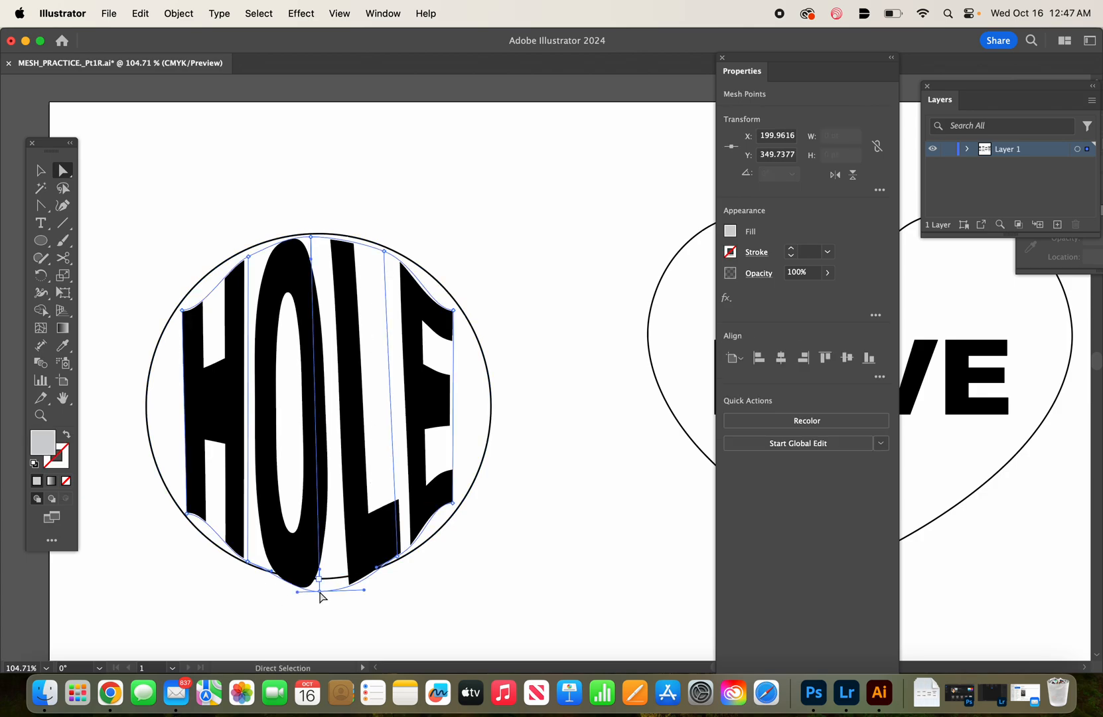
pyautogui.press('super+z')
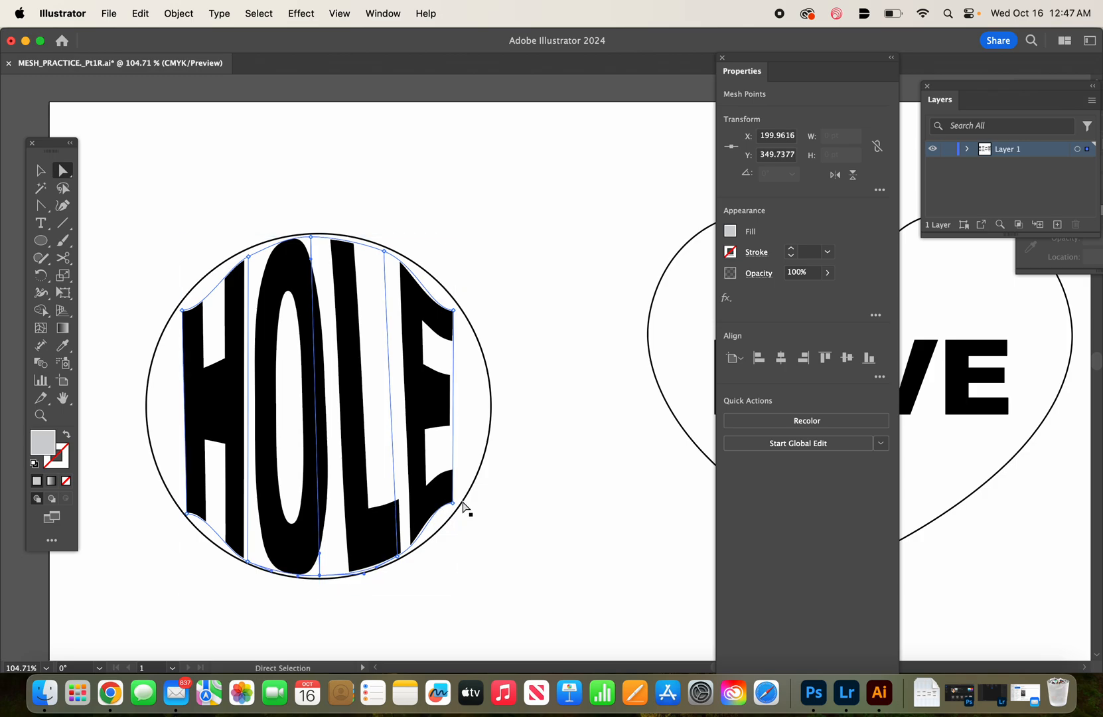
# Angle both direction handles of the E's lower outer corner mesh point so its edges follow the circle.
pyautogui.click(454, 503)
pyautogui.scroll(5, 487, 557)
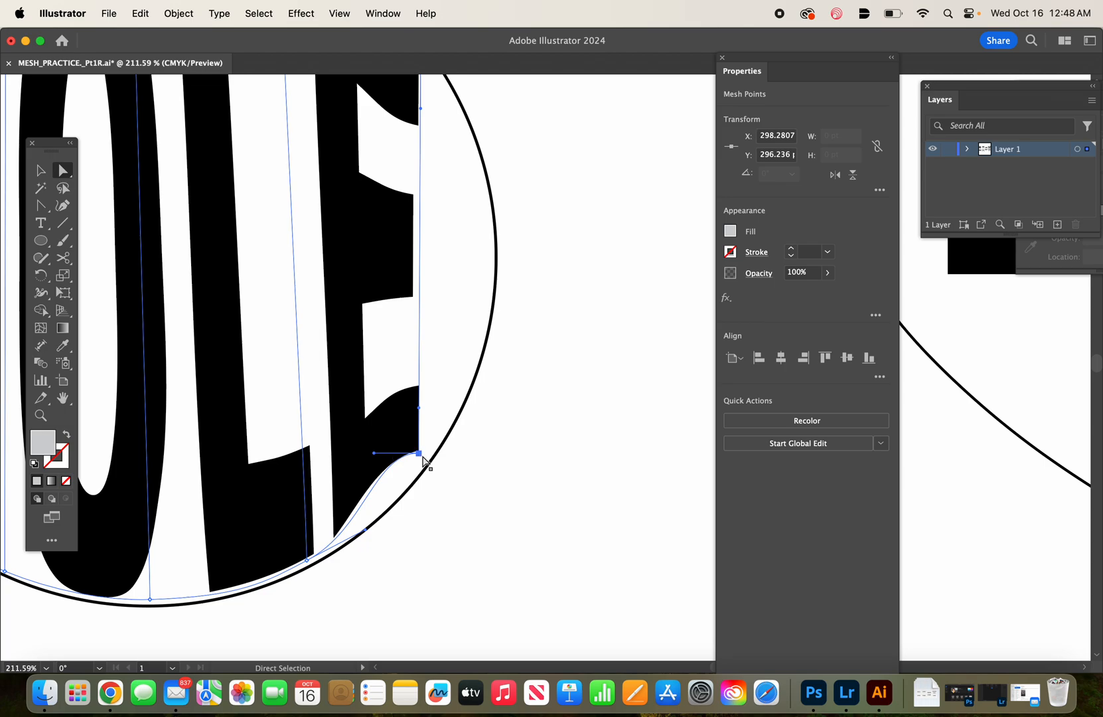
pyautogui.moveTo(375, 456); pyautogui.dragTo(410, 474)
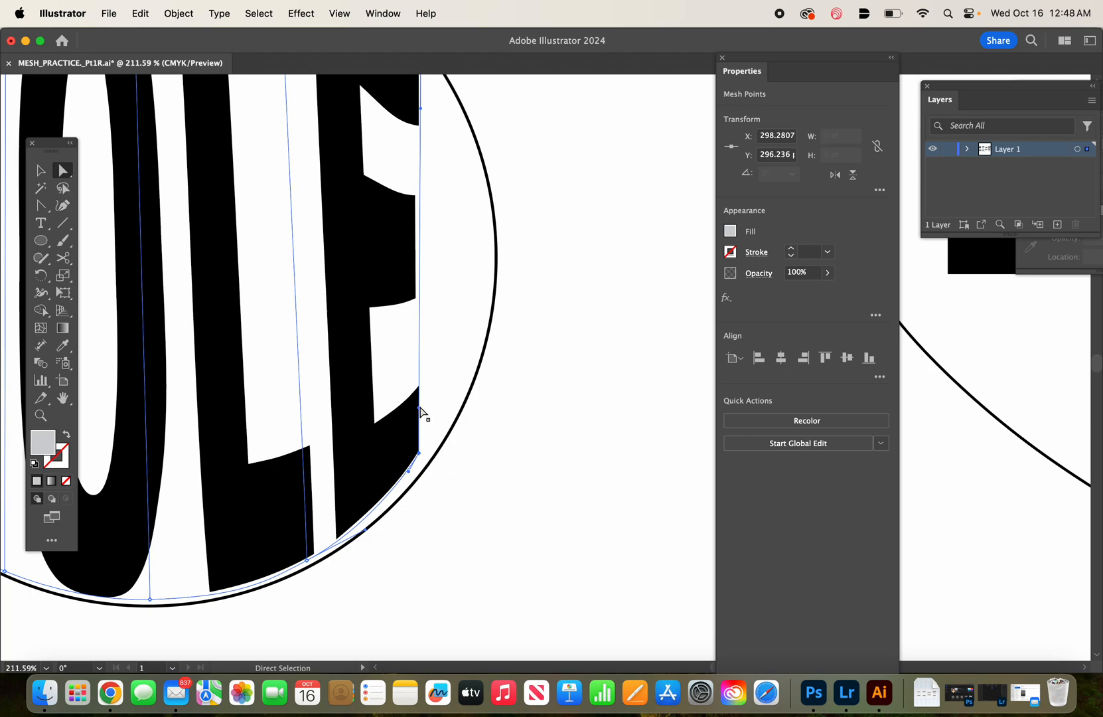
pyautogui.moveTo(418, 411); pyautogui.dragTo(450, 428)
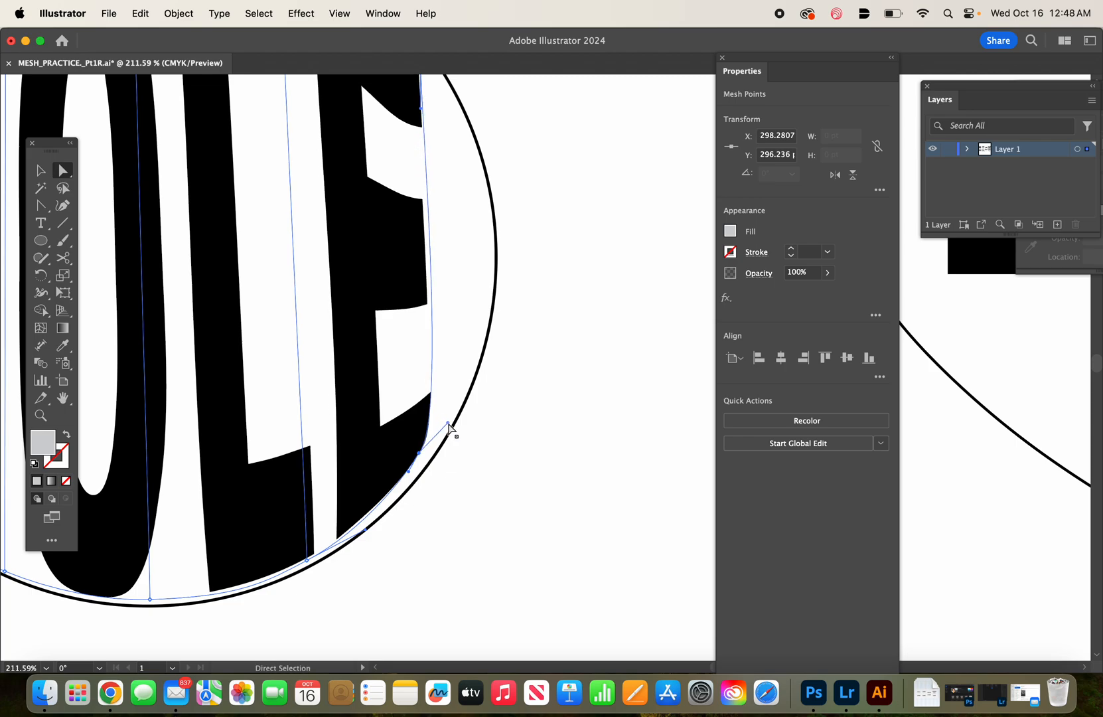
# Angle both direction handles of the E's upper outer corner mesh point along the circle and deselect the mesh.
pyautogui.scroll(5, 450, 428)
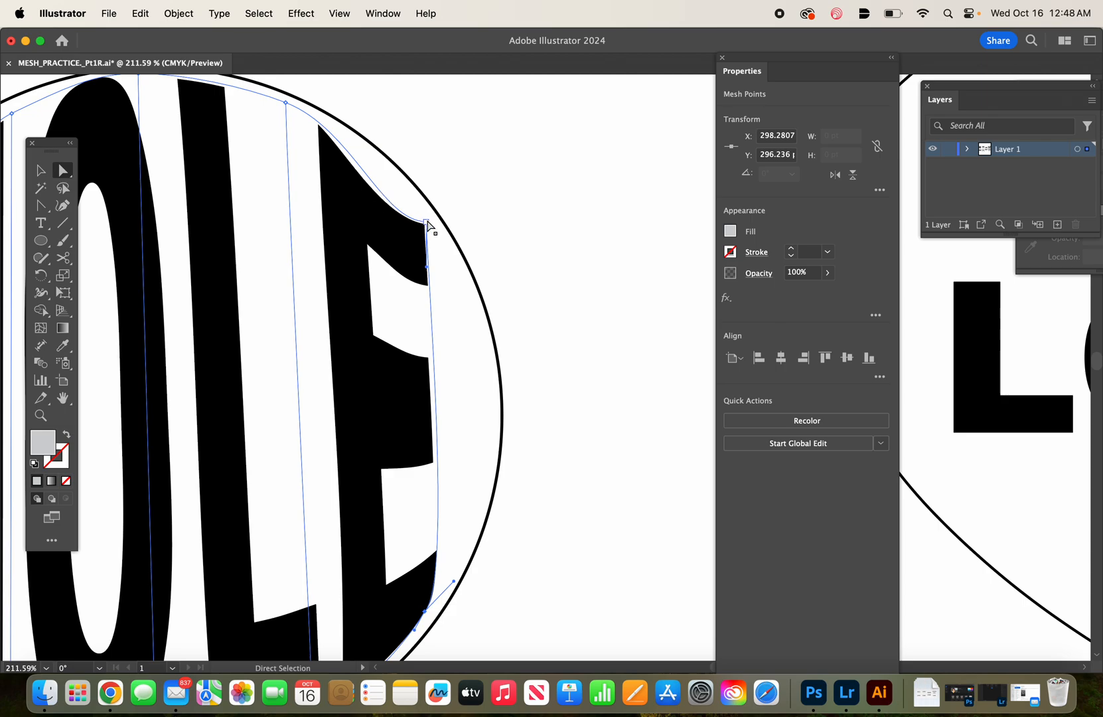
pyautogui.click(427, 222)
pyautogui.moveTo(383, 222); pyautogui.dragTo(404, 192)
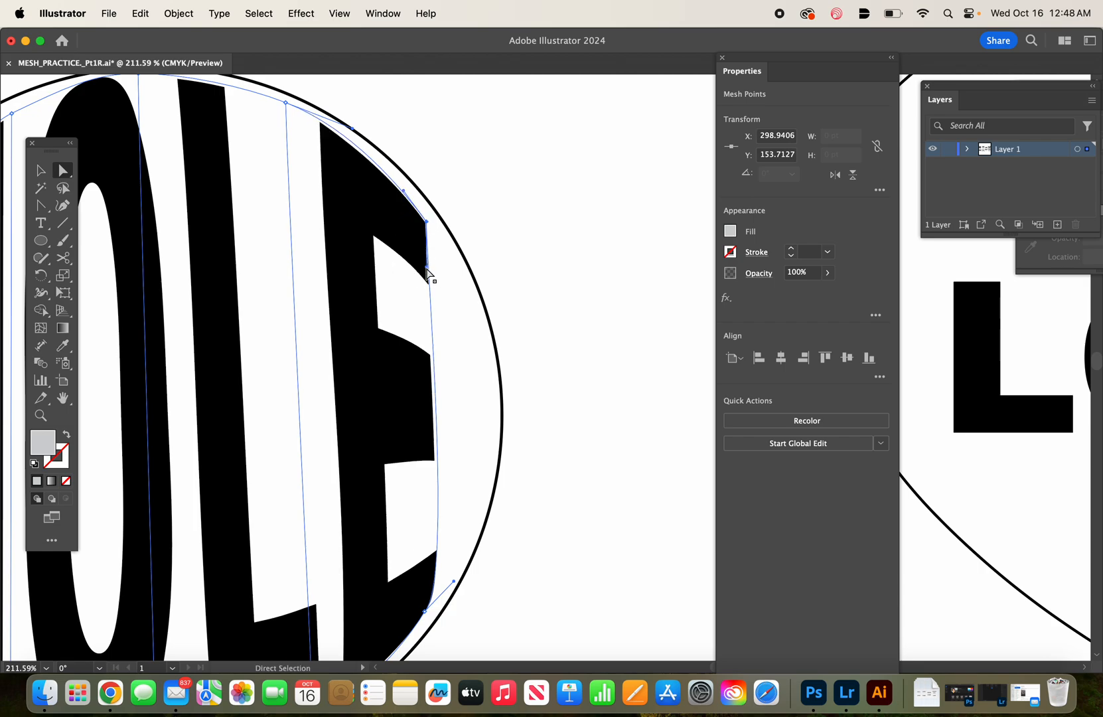
pyautogui.moveTo(426, 269); pyautogui.dragTo(445, 271)
pyautogui.click(517, 254)
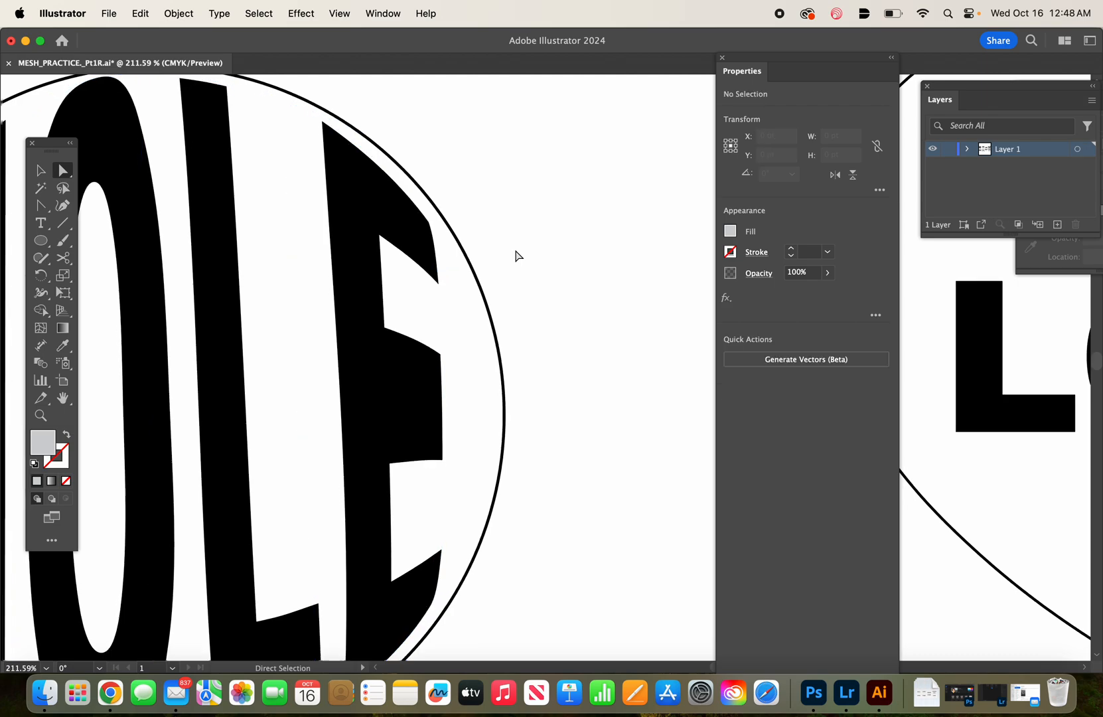
# Angle both direction handles of the H's upper outer corner mesh point so its top and side curve with the circle.
pyautogui.hscroll(-10, 517, 256)
pyautogui.click(348, 201)
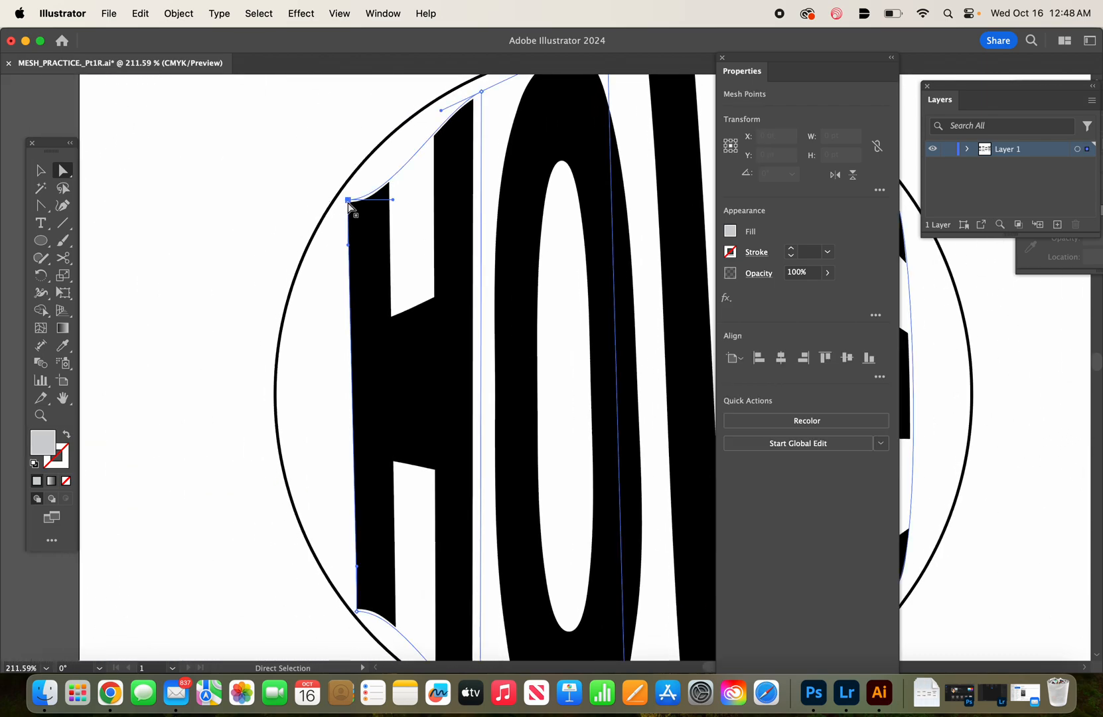
pyautogui.moveTo(393, 199); pyautogui.dragTo(390, 159)
pyautogui.moveTo(350, 245); pyautogui.dragTo(326, 243)
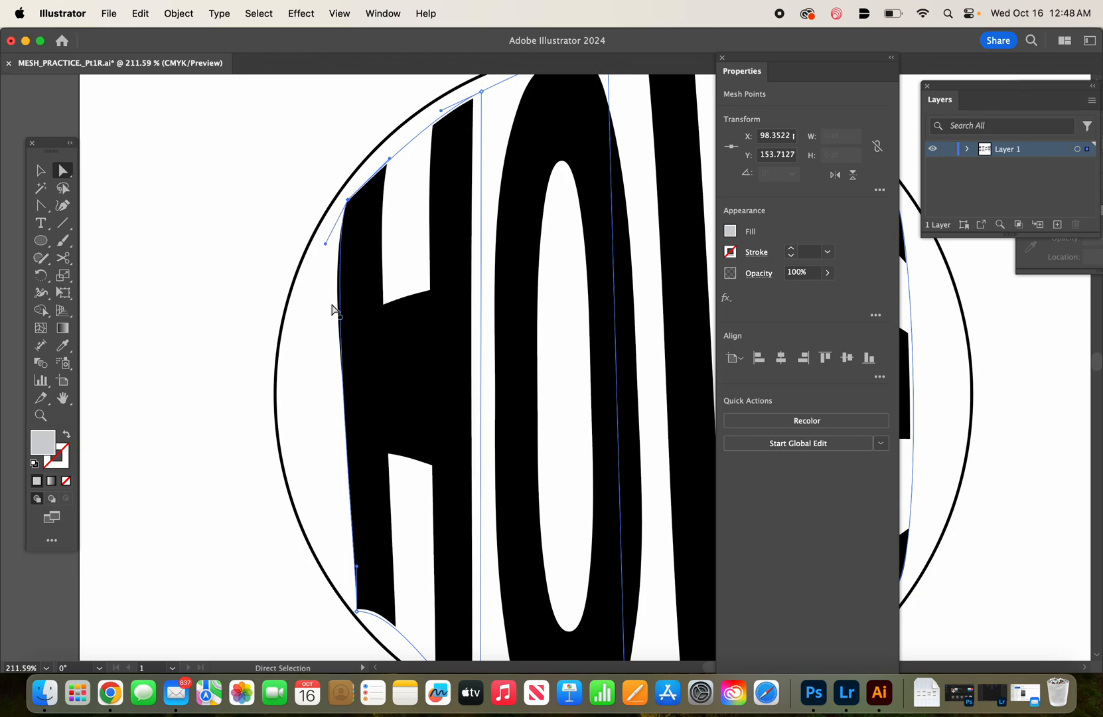
# Angle both direction handles of the H's lower outer corner mesh point along the circle and deselect the mesh.
pyautogui.click(357, 611)
pyautogui.scroll(-4, 362, 614)
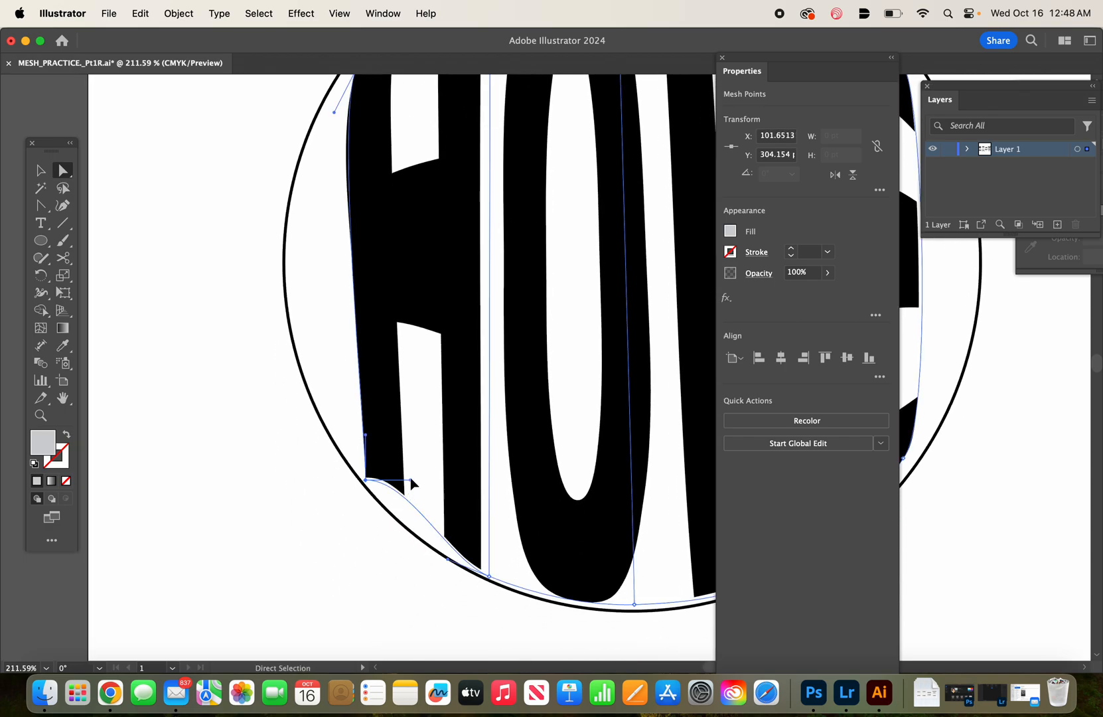
pyautogui.moveTo(411, 484); pyautogui.dragTo(397, 510)
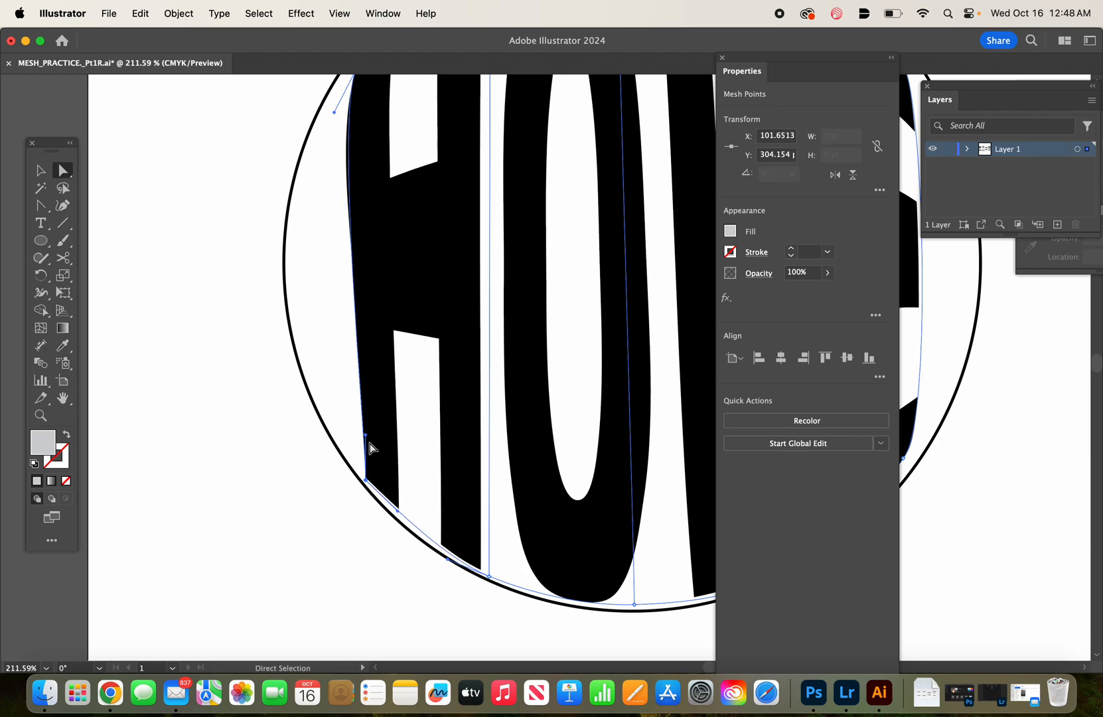
pyautogui.moveTo(366, 436); pyautogui.dragTo(352, 442)
pyautogui.click(273, 540)
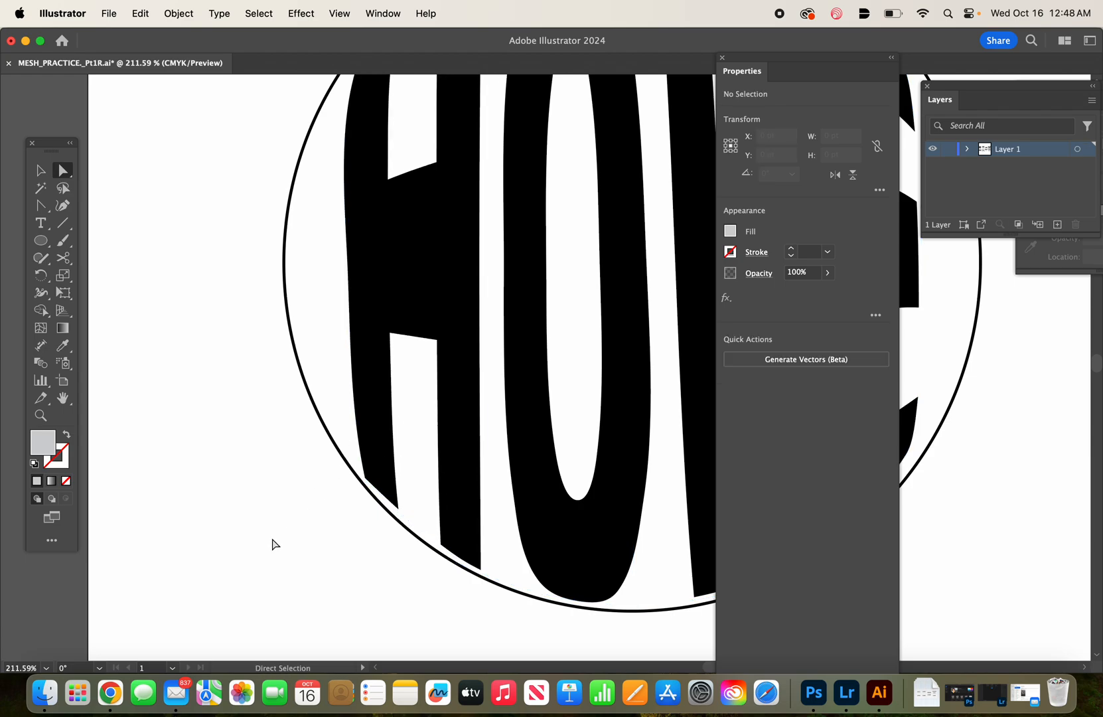
# Apply an envelope mesh with 1 row and 4 columns to the word LOVE in the heart.
pyautogui.scroll(-5, 272, 540)
pyautogui.scroll(-5, 273, 543)
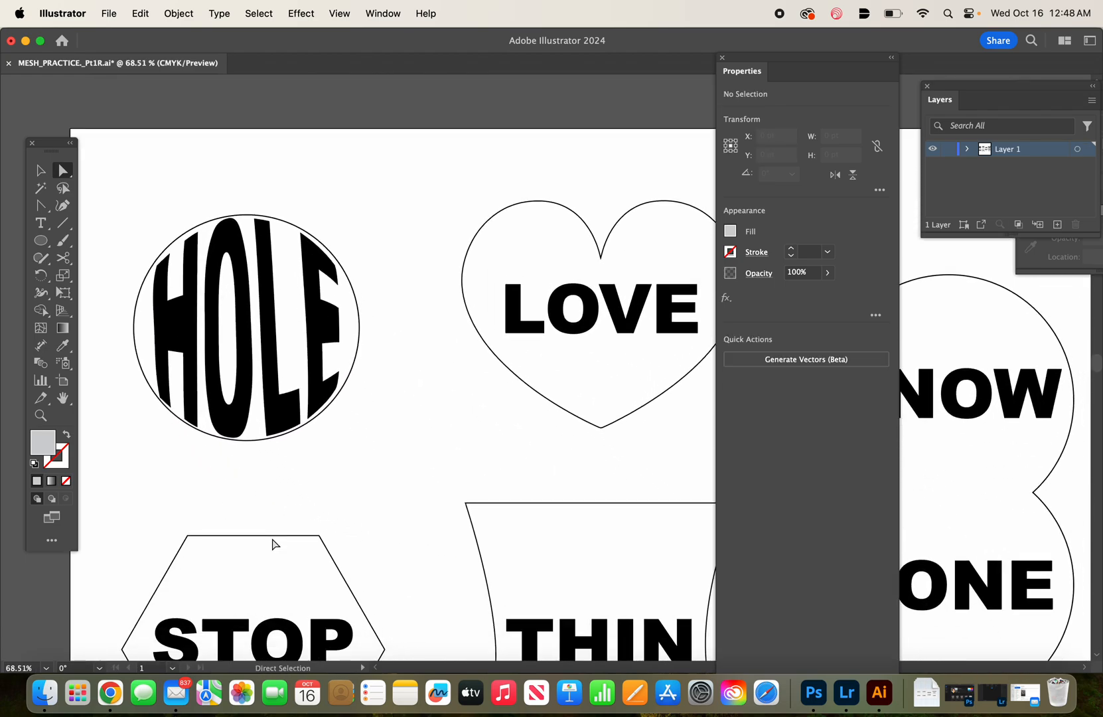
pyautogui.scroll(-3, 272, 543)
pyautogui.scroll(1, 272, 545)
pyautogui.hscroll(5, 272, 544)
pyautogui.scroll(3, 272, 544)
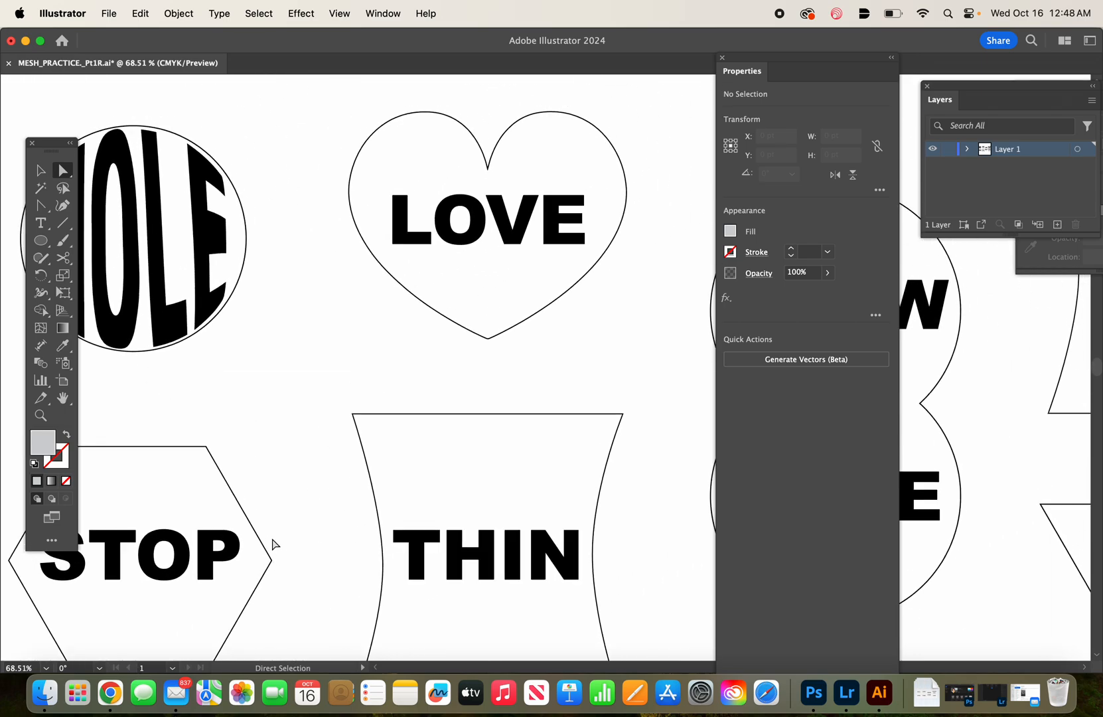
pyautogui.scroll(6, 341, 304)
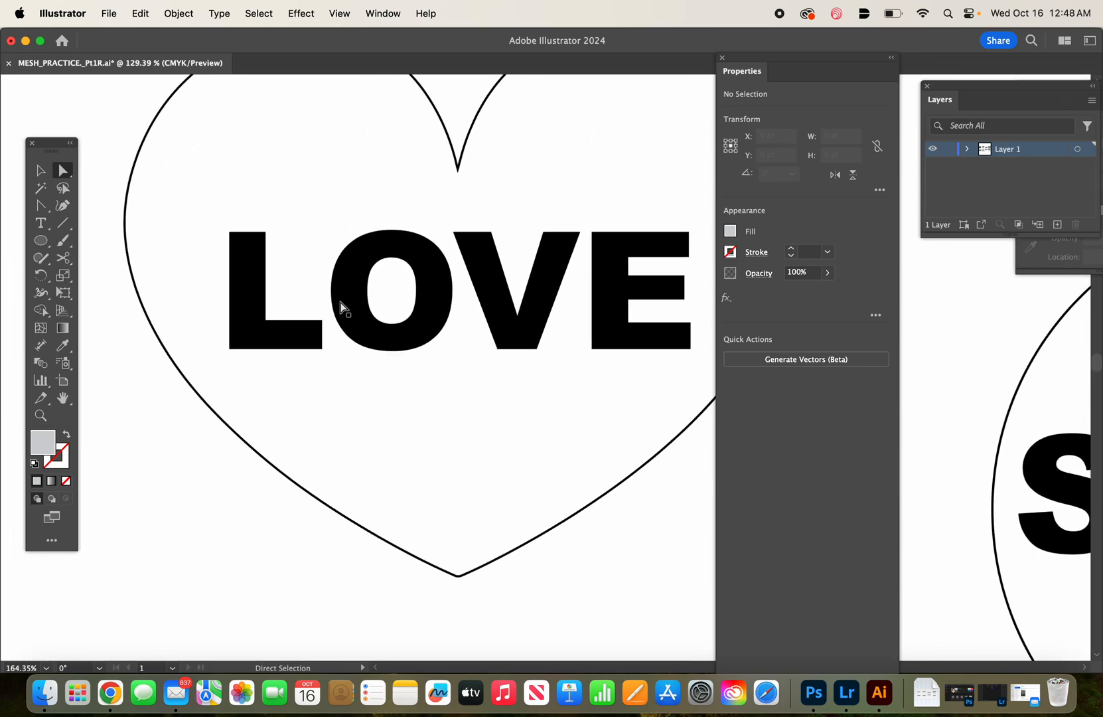
pyautogui.click(340, 304)
pyautogui.scroll(-3, 341, 301)
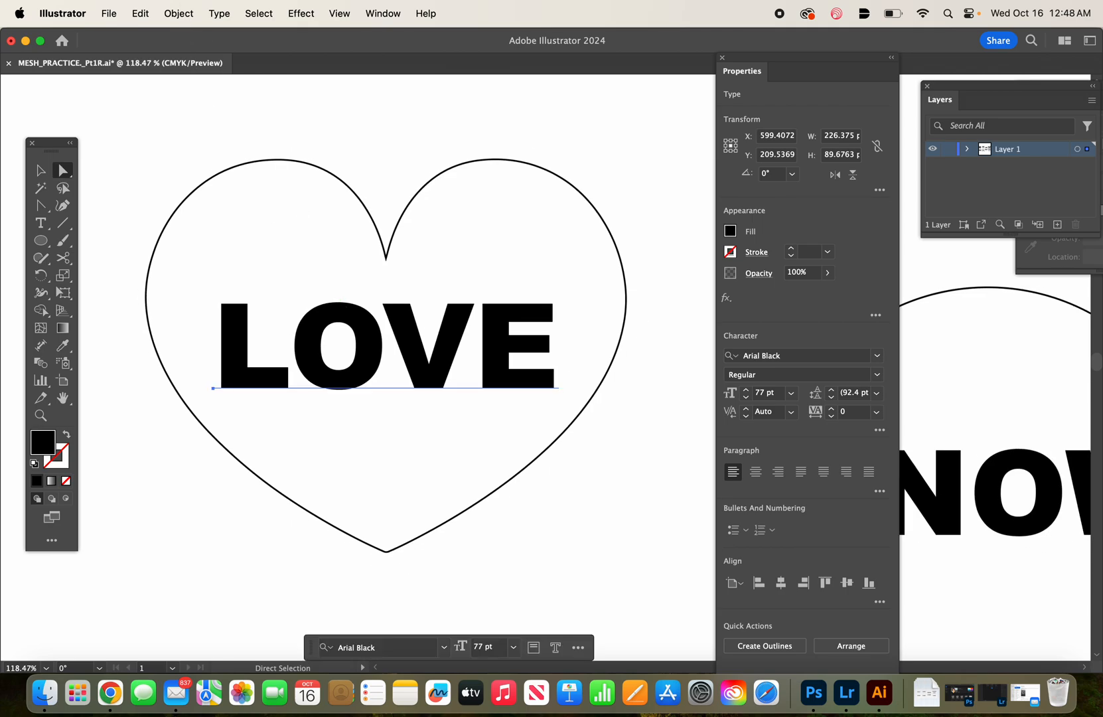
pyautogui.click(181, 9)
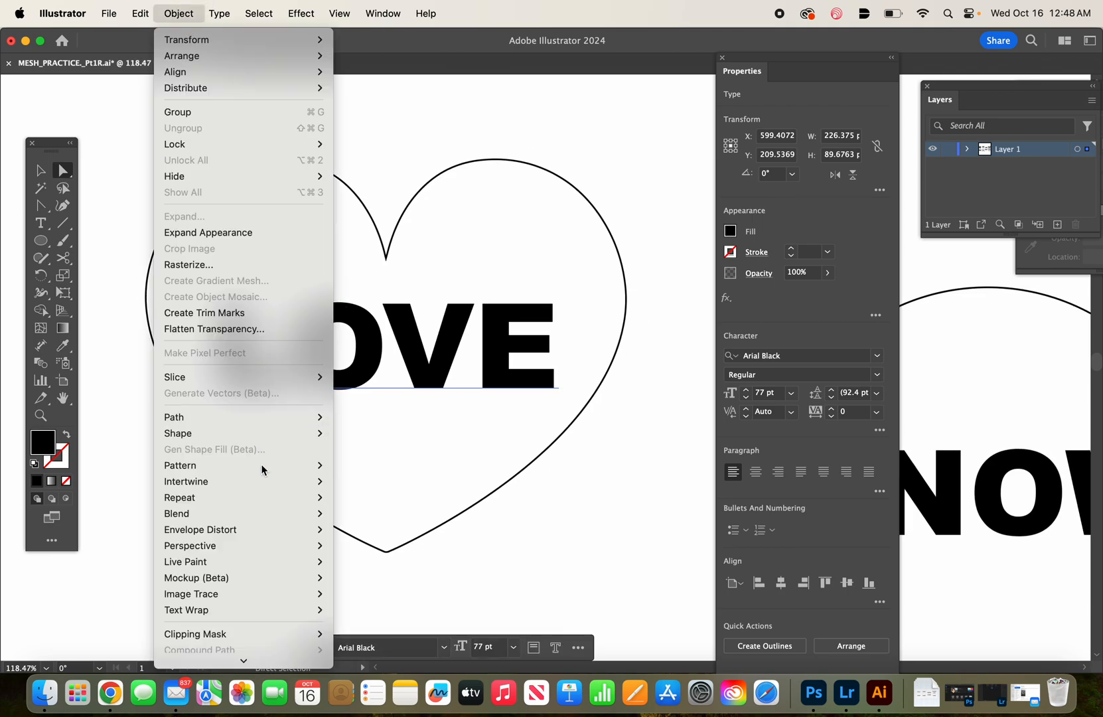
pyautogui.moveTo(257, 561)
pyautogui.moveTo(265, 535)
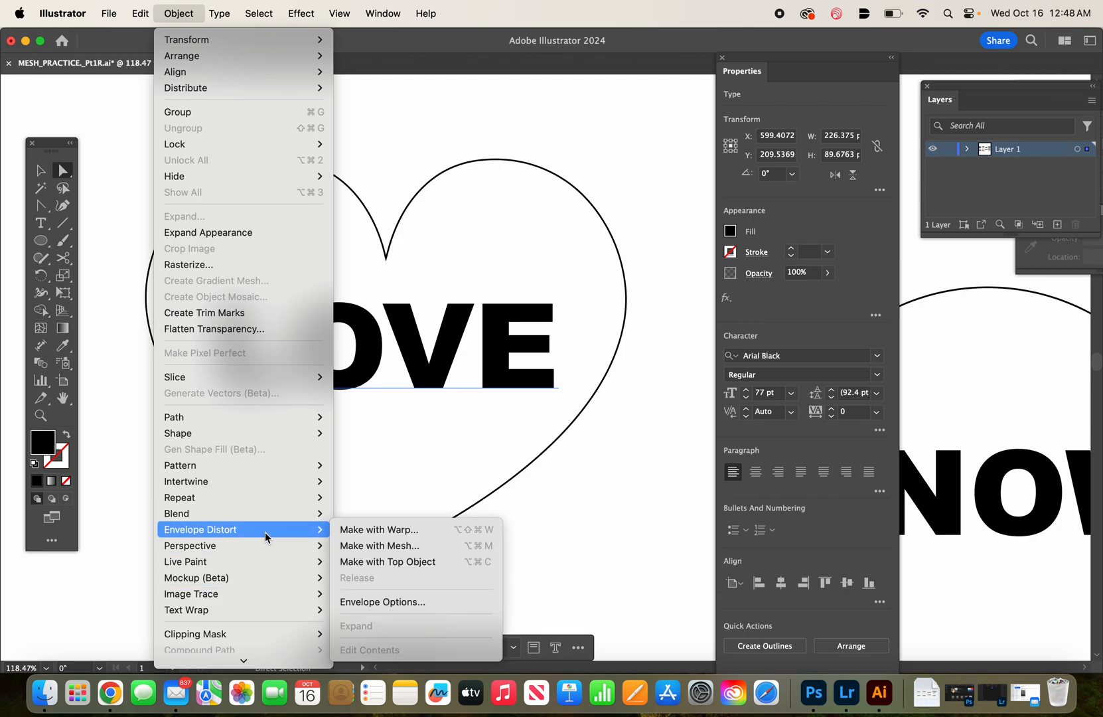
pyautogui.click(392, 546)
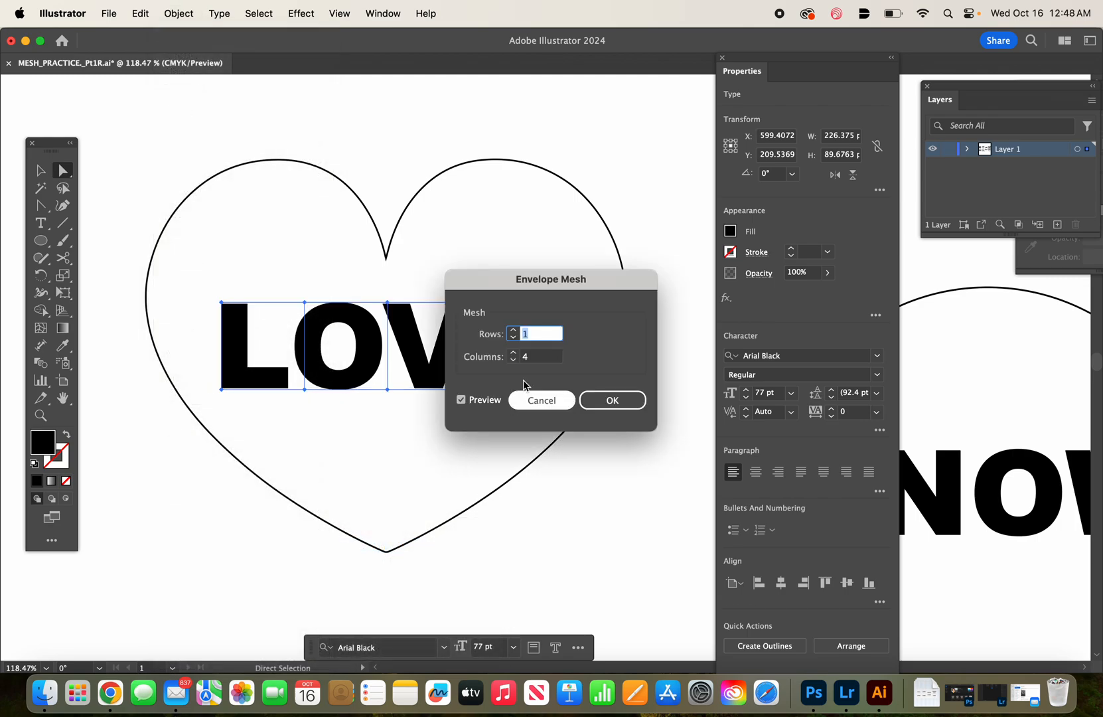
pyautogui.moveTo(571, 284); pyautogui.dragTo(733, 275)
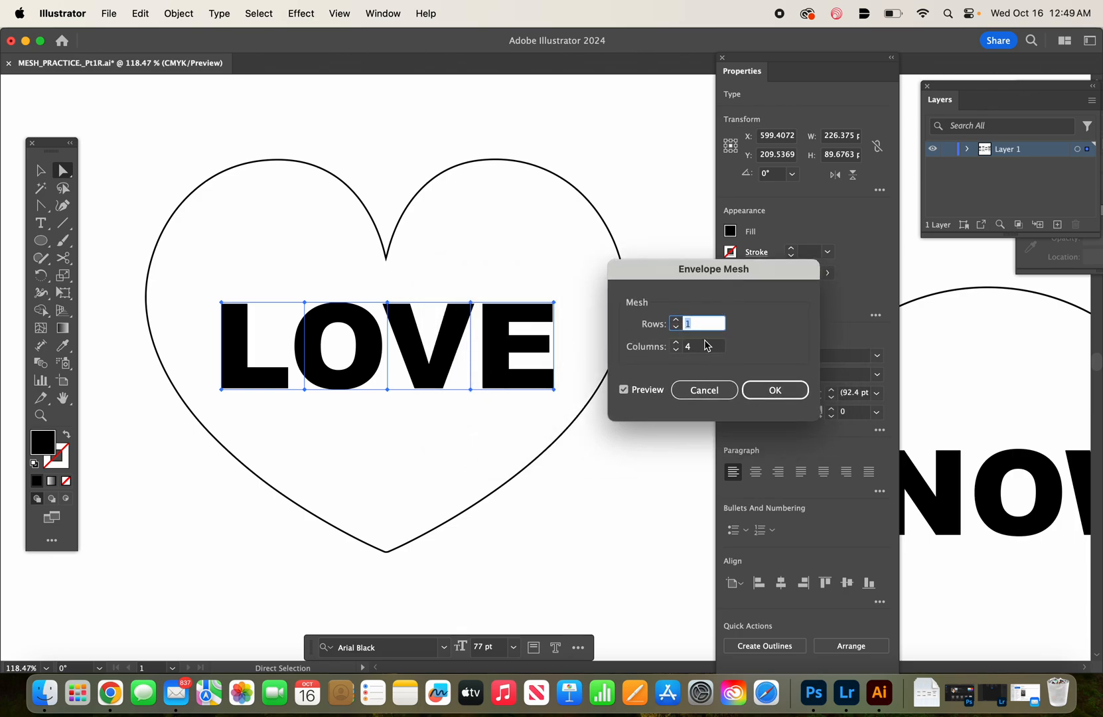
pyautogui.click(770, 390)
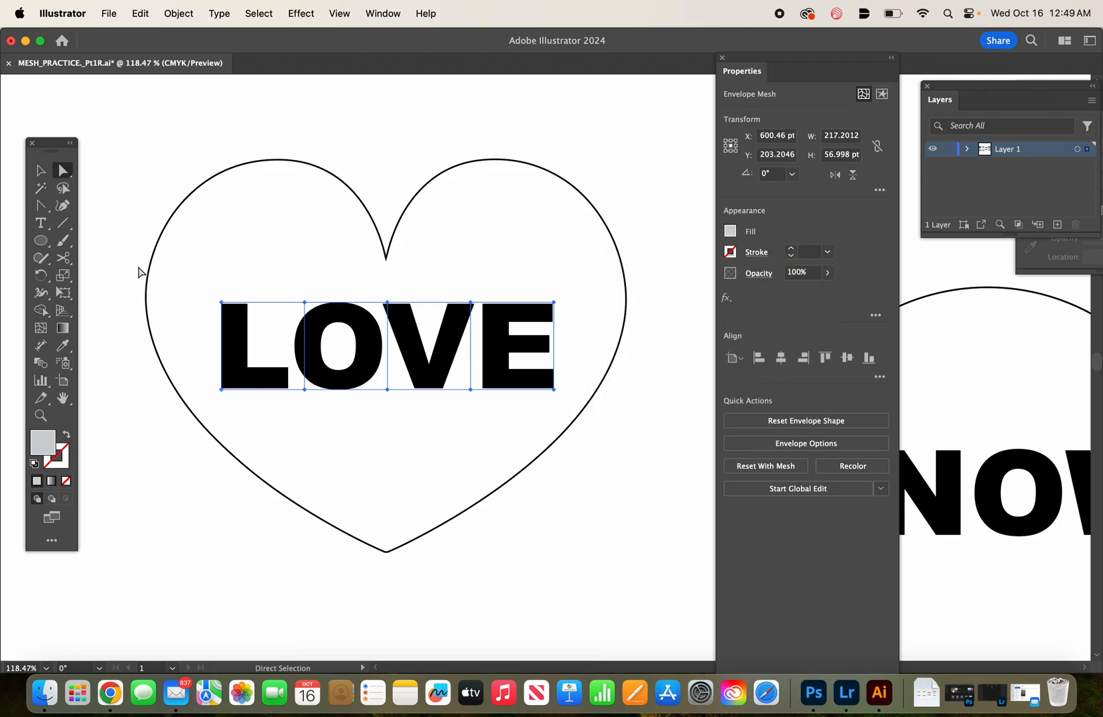
# Move the five upper mesh points of LOVE up toward the heart's two lobes, with the middle point just below the notch.
pyautogui.click(305, 303)
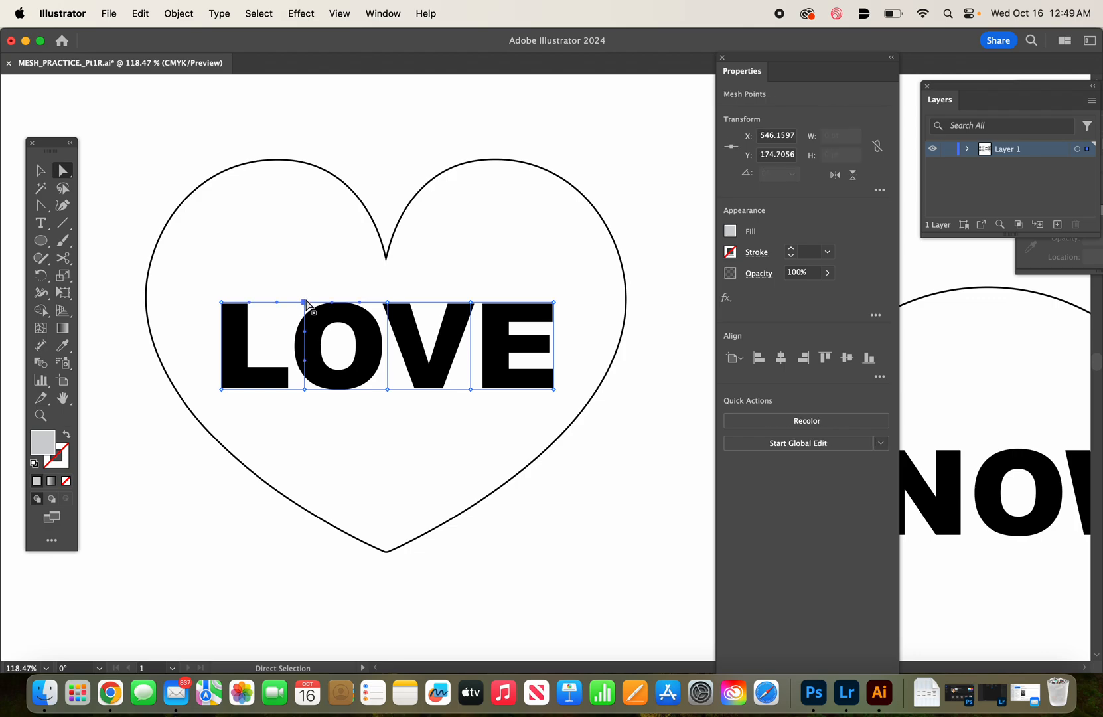
pyautogui.moveTo(304, 303); pyautogui.dragTo(313, 185)
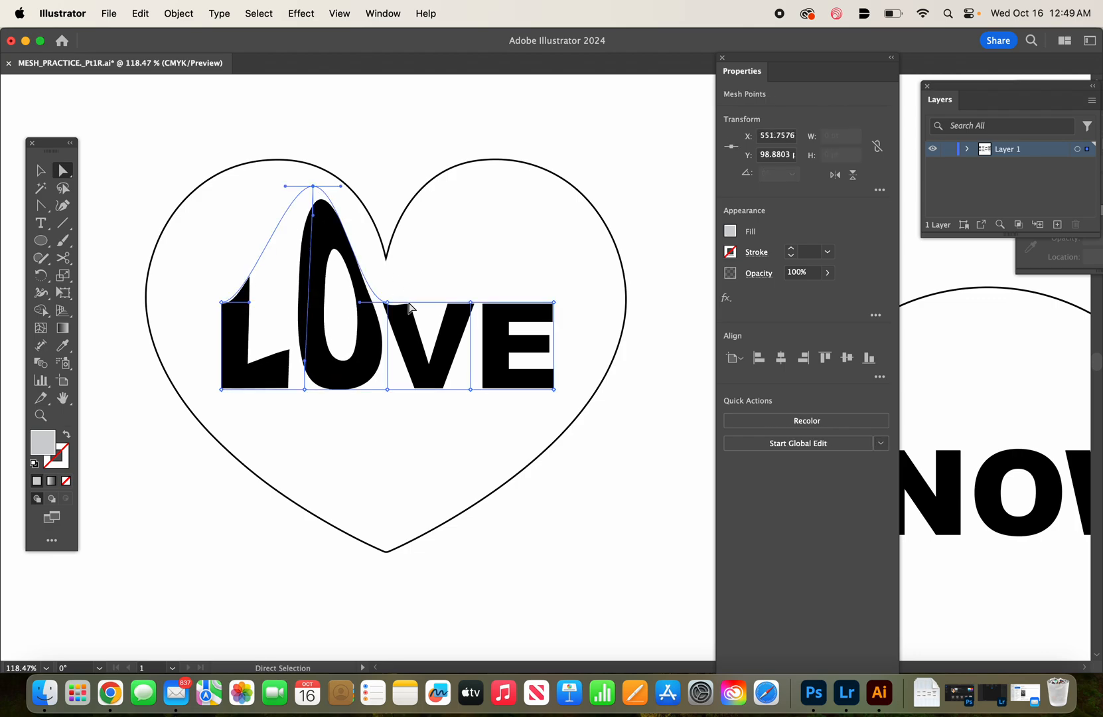
pyautogui.moveTo(388, 303); pyautogui.dragTo(388, 270)
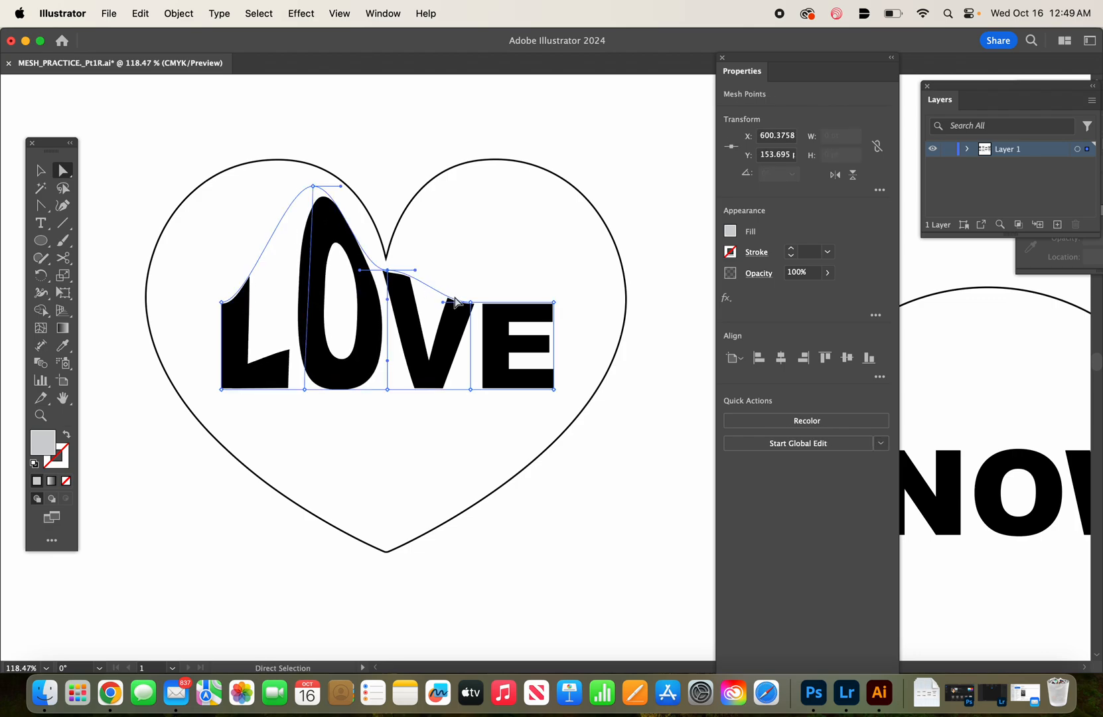
pyautogui.moveTo(472, 304); pyautogui.dragTo(471, 176)
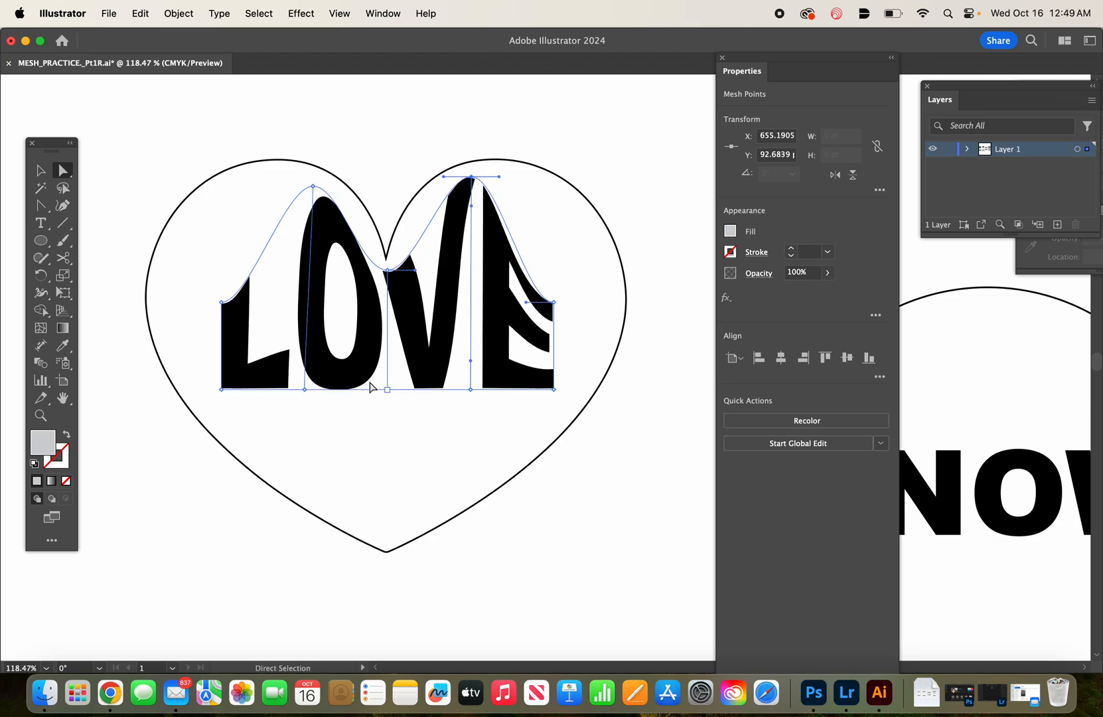
pyautogui.moveTo(222, 302); pyautogui.dragTo(208, 192)
pyautogui.moveTo(553, 302); pyautogui.dragTo(565, 188)
# Pull the five lower mesh points of LOVE down to the heart's lower edges, with the middle point near the tip.
pyautogui.moveTo(221, 389); pyautogui.dragTo(220, 430)
pyautogui.moveTo(305, 389); pyautogui.dragTo(299, 492)
pyautogui.moveTo(387, 389); pyautogui.dragTo(386, 543)
pyautogui.moveTo(470, 390); pyautogui.dragTo(478, 491)
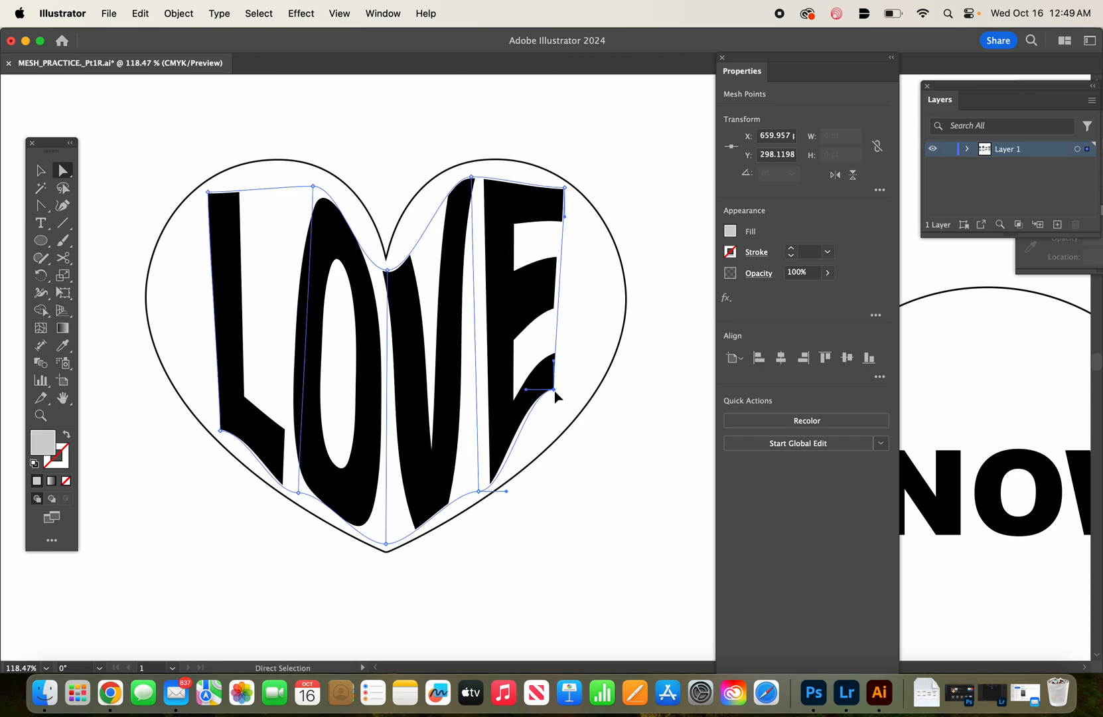
pyautogui.moveTo(554, 389); pyautogui.dragTo(571, 416)
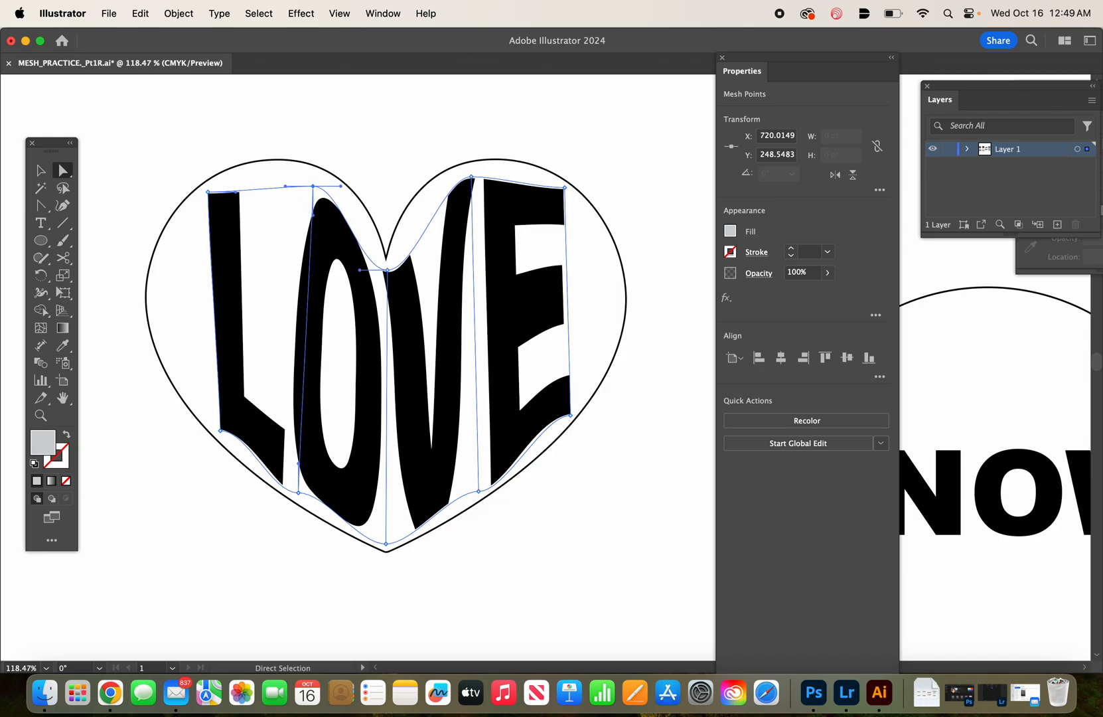
# Raise the upper mesh point between L and O slightly and bend its inner direction handle along the heart's lobe.
pyautogui.moveTo(313, 186); pyautogui.dragTo(309, 176)
pyautogui.click(209, 192)
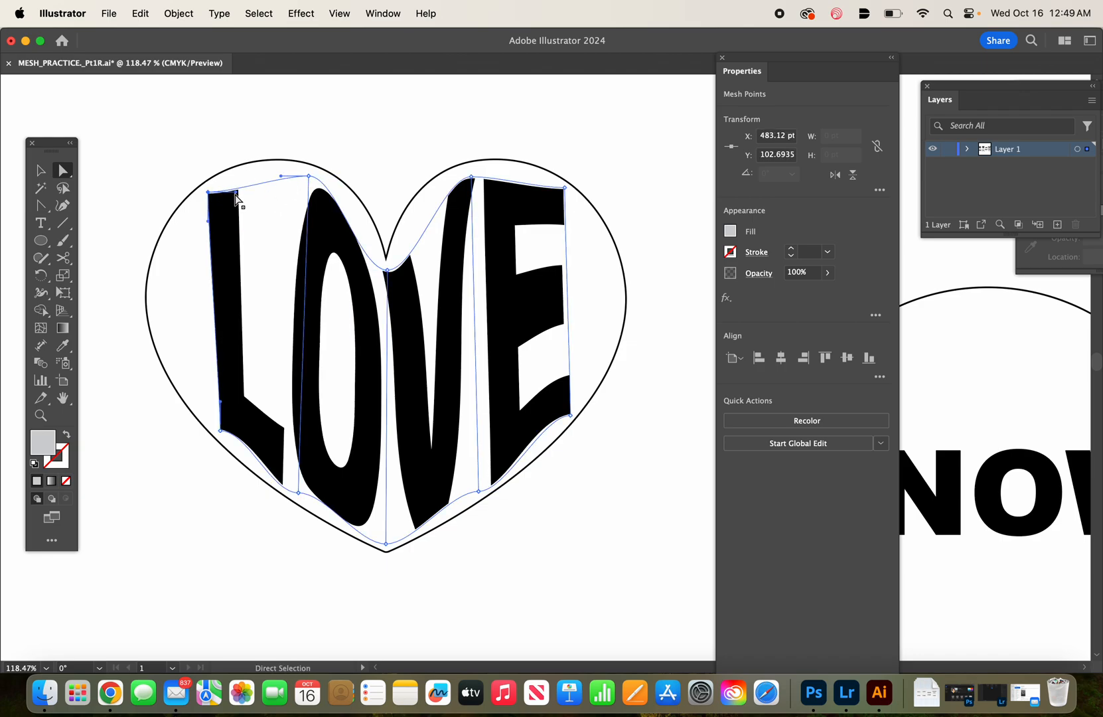
pyautogui.click(309, 177)
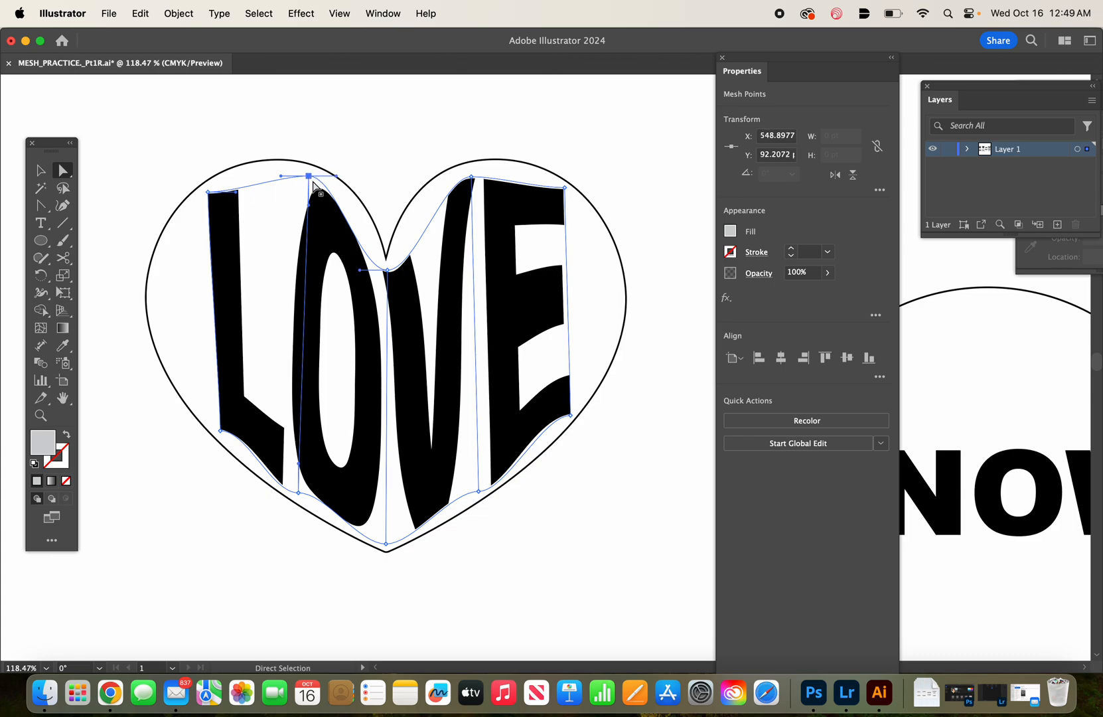
pyautogui.moveTo(337, 178); pyautogui.dragTo(361, 191)
# Tilt and lengthen the direction handles of the upper mesh point between V and E to follow the heart's lobe.
pyautogui.click(472, 178)
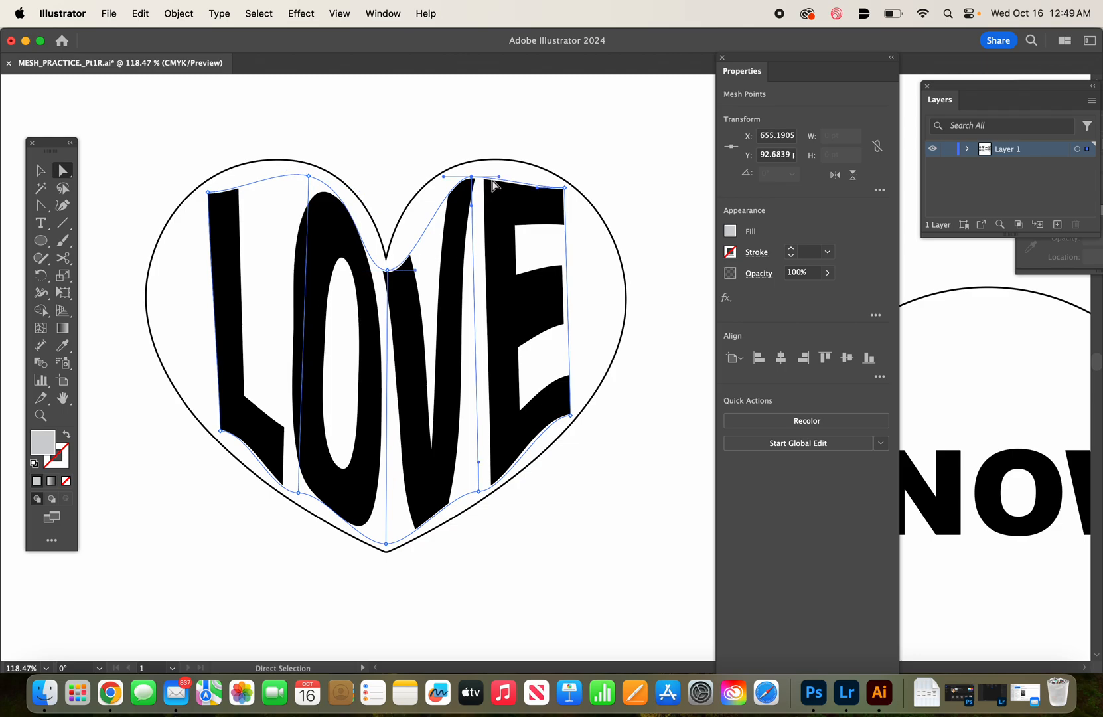
pyautogui.moveTo(500, 181); pyautogui.dragTo(470, 177)
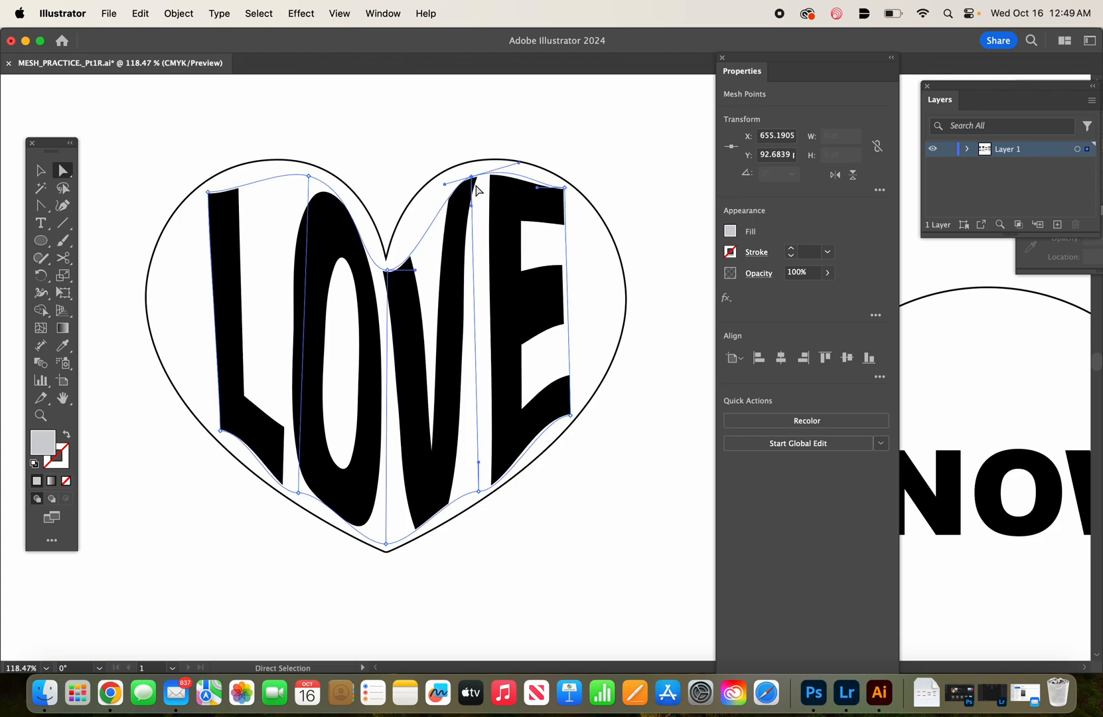
pyautogui.moveTo(472, 177)
pyautogui.mouseDown()
pyautogui.moveTo(529, 177)
pyautogui.moveTo(472, 181)
pyautogui.mouseUp()
pyautogui.moveTo(444, 183); pyautogui.dragTo(428, 184)
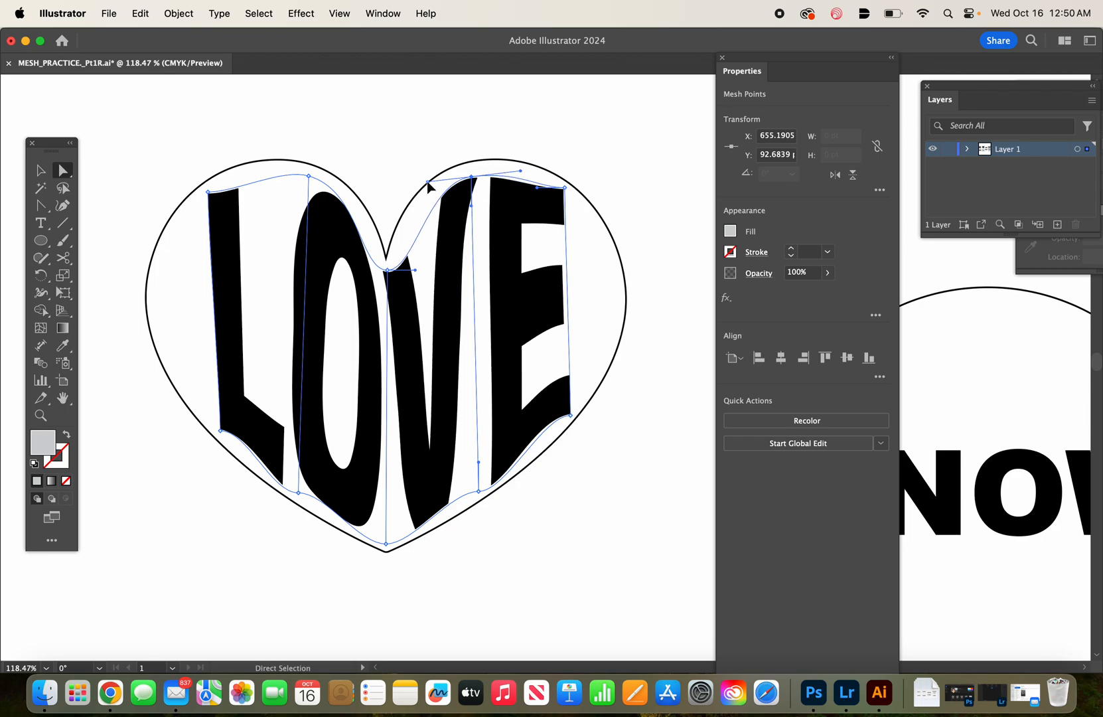
pyautogui.click(429, 187)
# Angle the direction handles of the lower mesh points between V and E and between L and O along the heart's sloping edges.
pyautogui.click(550, 430)
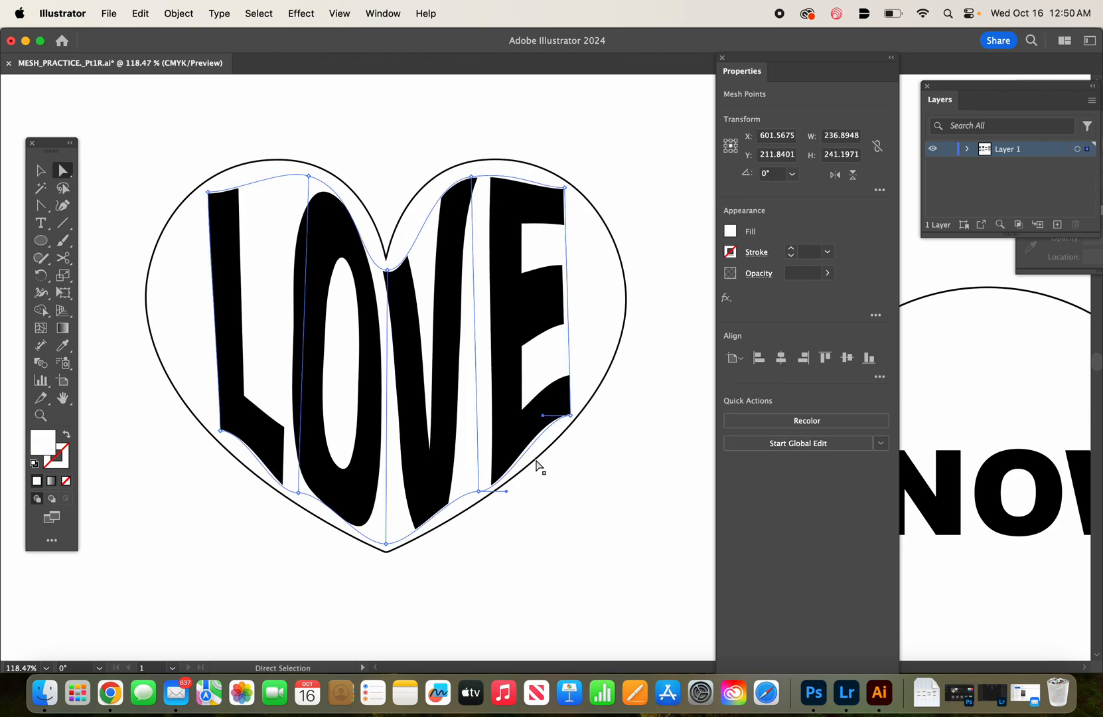
pyautogui.click(480, 492)
pyautogui.moveTo(506, 492); pyautogui.dragTo(537, 456)
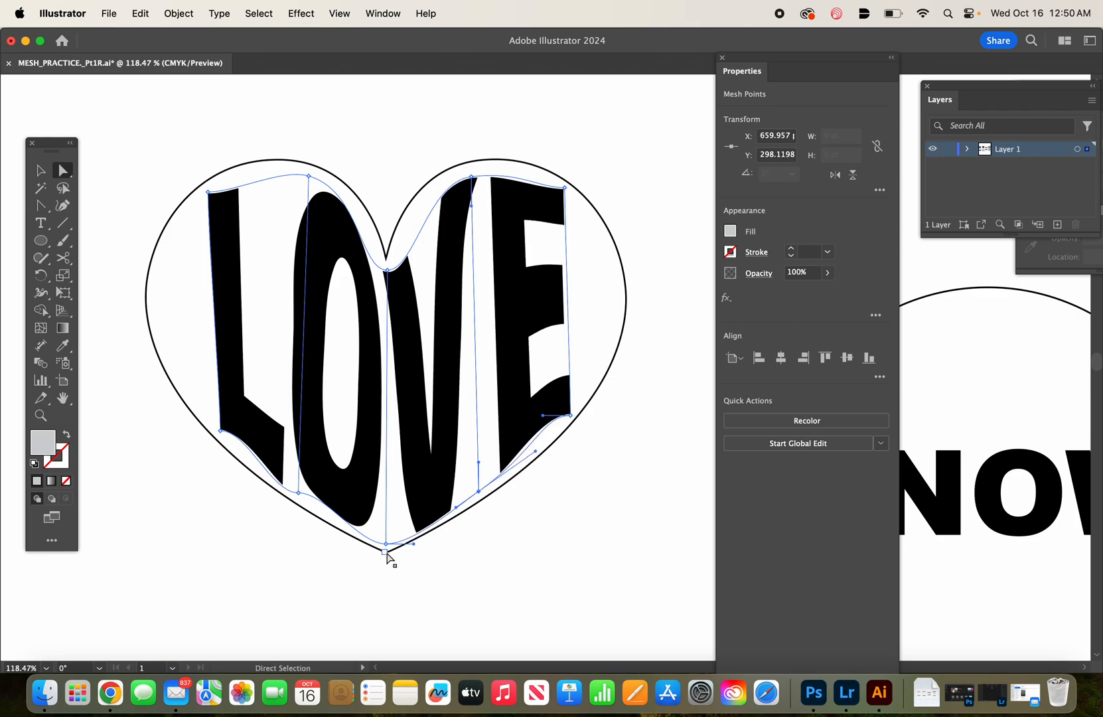
pyautogui.click(385, 552)
pyautogui.click(353, 494)
pyautogui.click(299, 492)
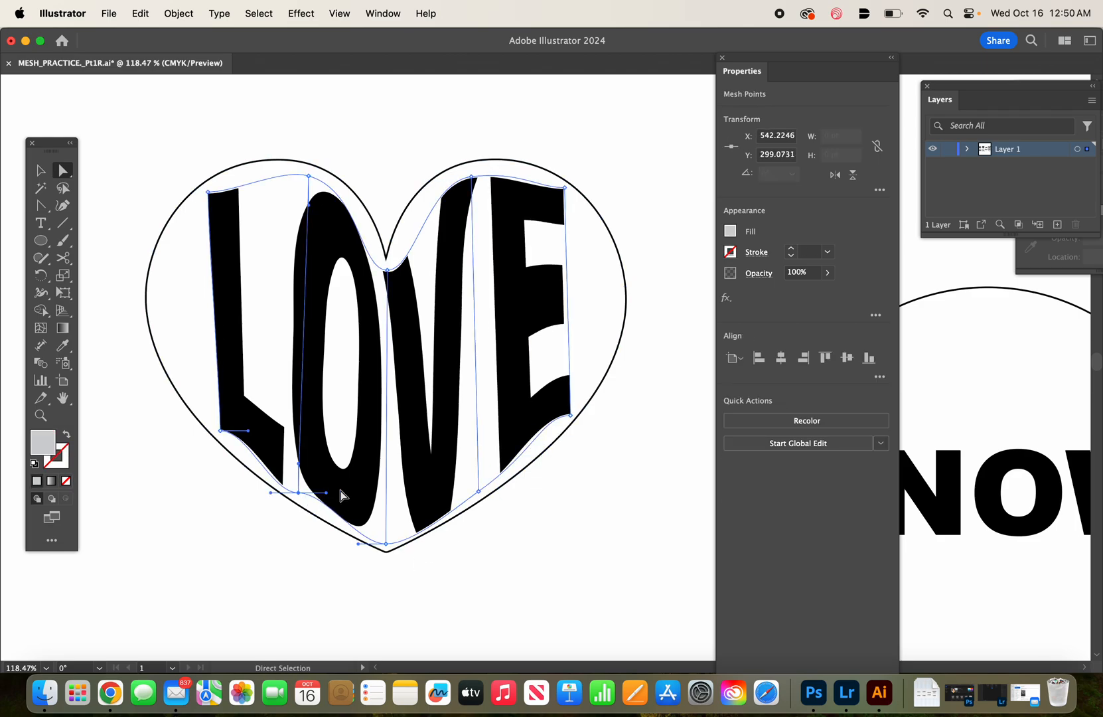
pyautogui.moveTo(327, 494); pyautogui.dragTo(326, 516)
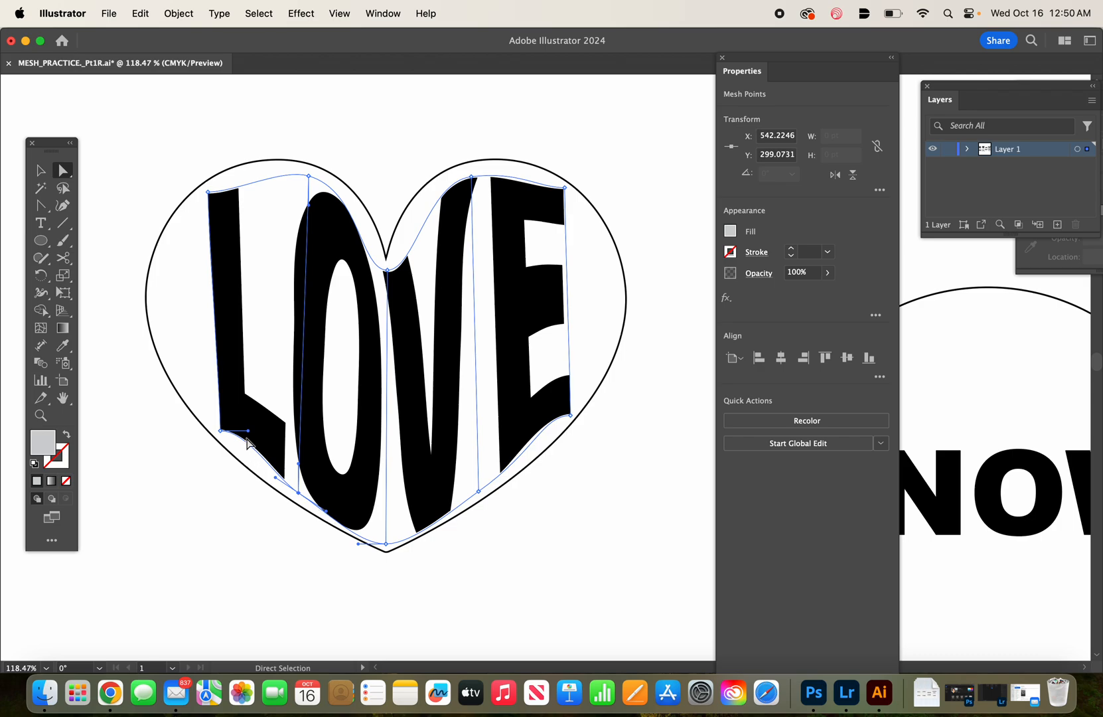
# Angle the direction handles of the L's lower and upper outer corner mesh points so its side and ends curve with the heart.
pyautogui.click(220, 430)
pyautogui.moveTo(247, 431); pyautogui.dragTo(242, 456)
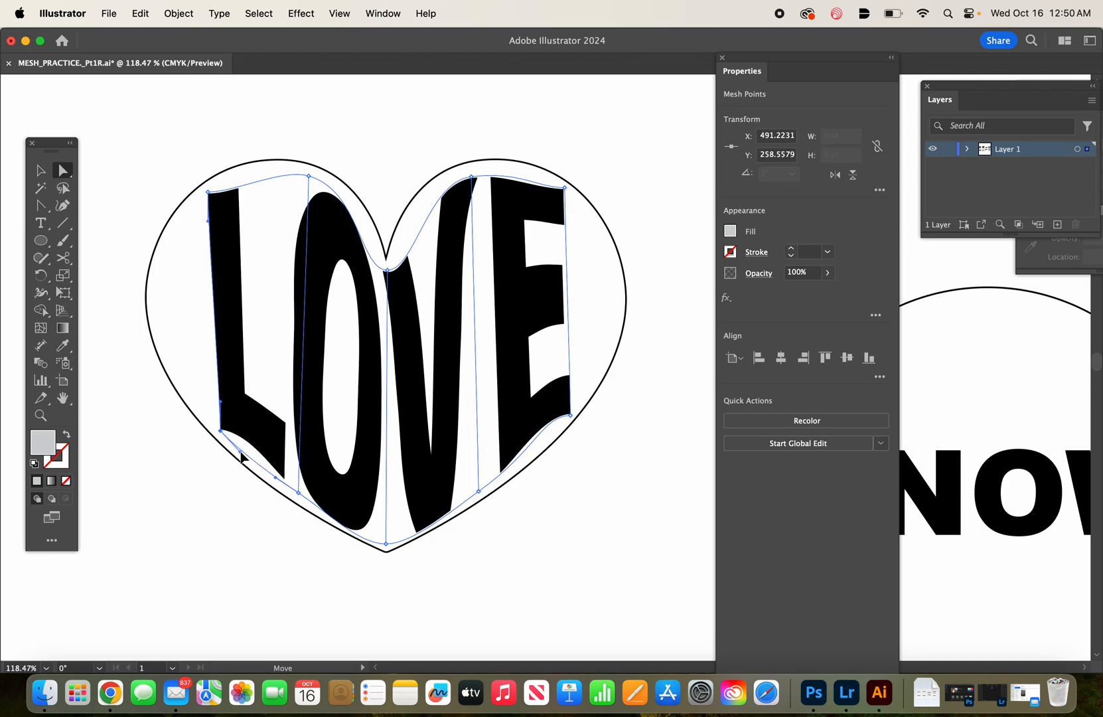
pyautogui.moveTo(220, 401); pyautogui.dragTo(195, 404)
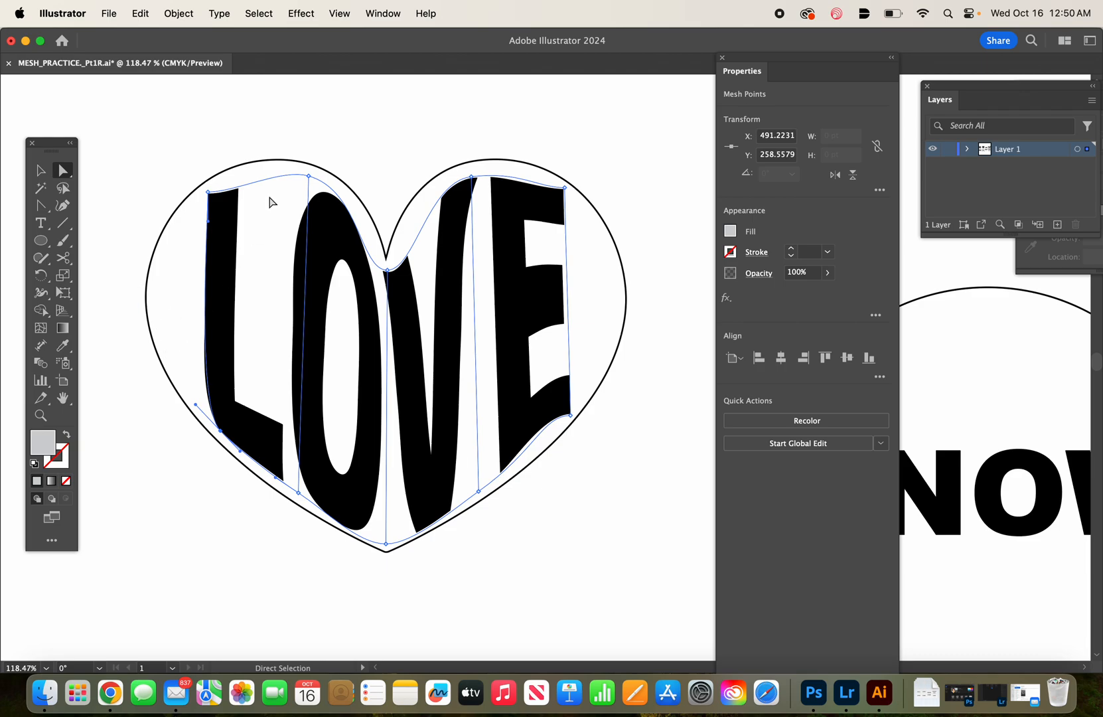
pyautogui.click(209, 192)
pyautogui.moveTo(210, 226); pyautogui.dragTo(234, 170)
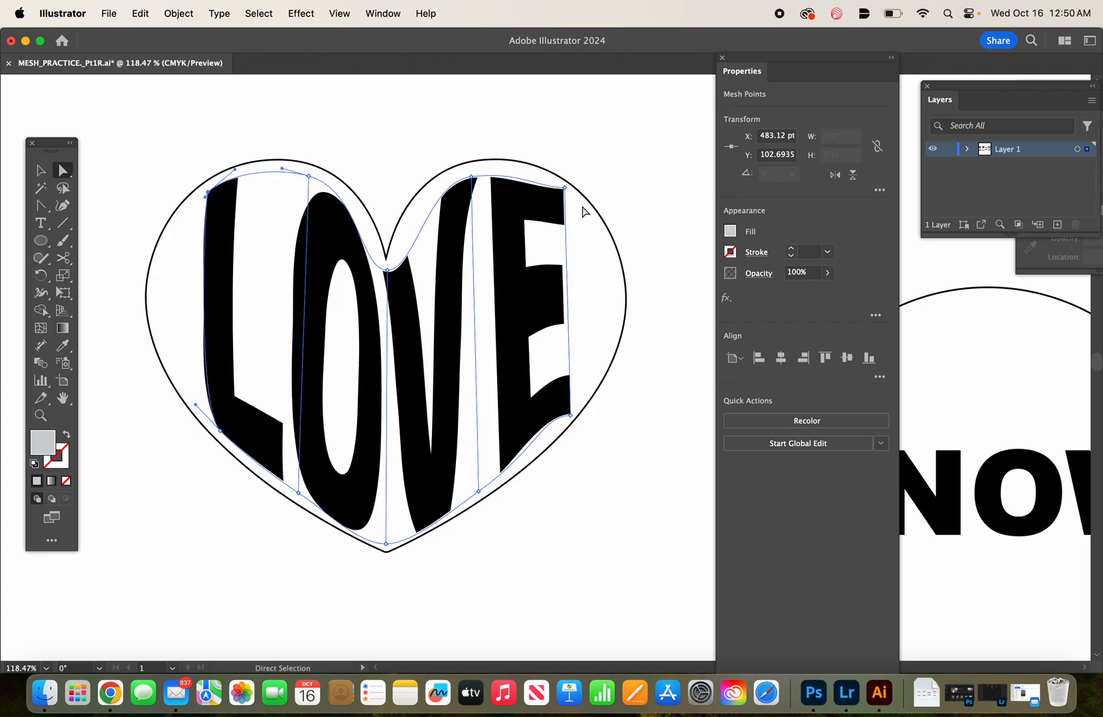
# Angle the direction handles of the E's upper and lower outer corner mesh points along the heart and deselect the mesh.
pyautogui.click(565, 189)
pyautogui.moveTo(566, 219); pyautogui.dragTo(596, 213)
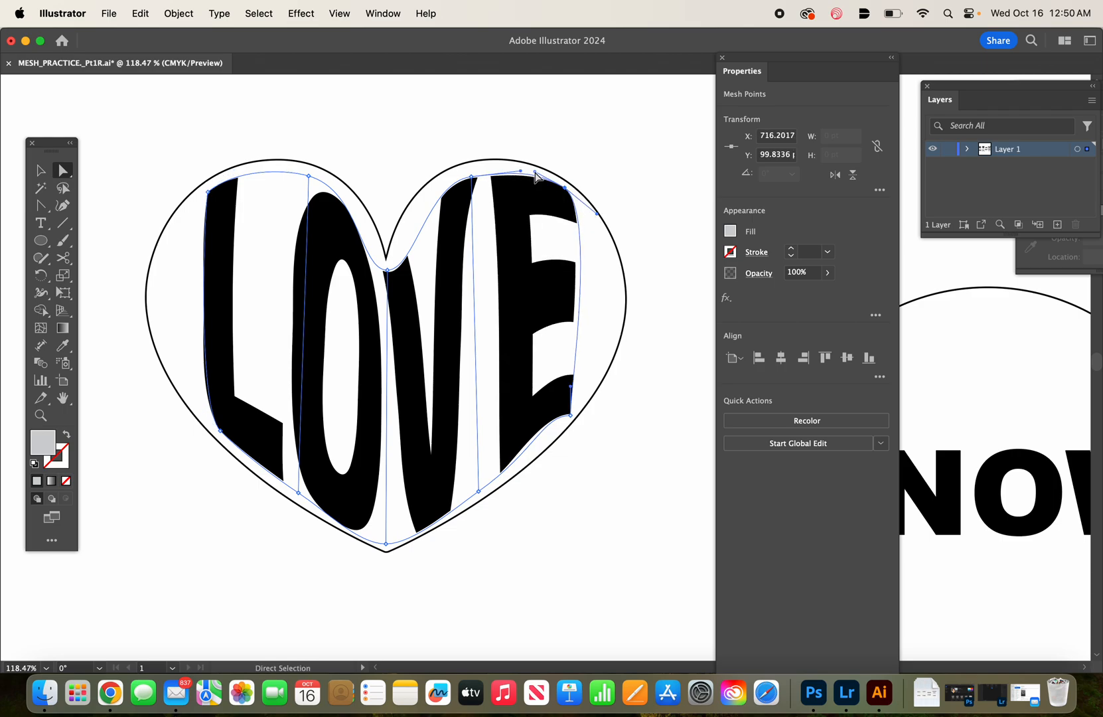
pyautogui.click(614, 171)
pyautogui.click(566, 376)
pyautogui.click(571, 414)
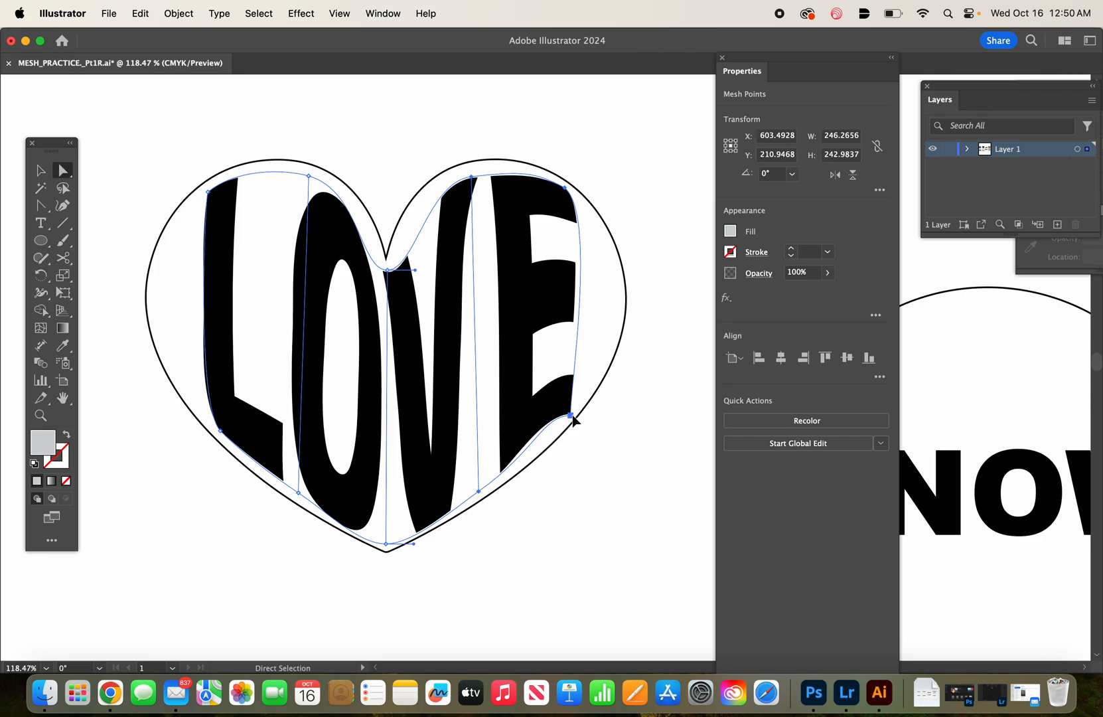
pyautogui.moveTo(543, 416); pyautogui.dragTo(592, 389)
pyautogui.click(632, 423)
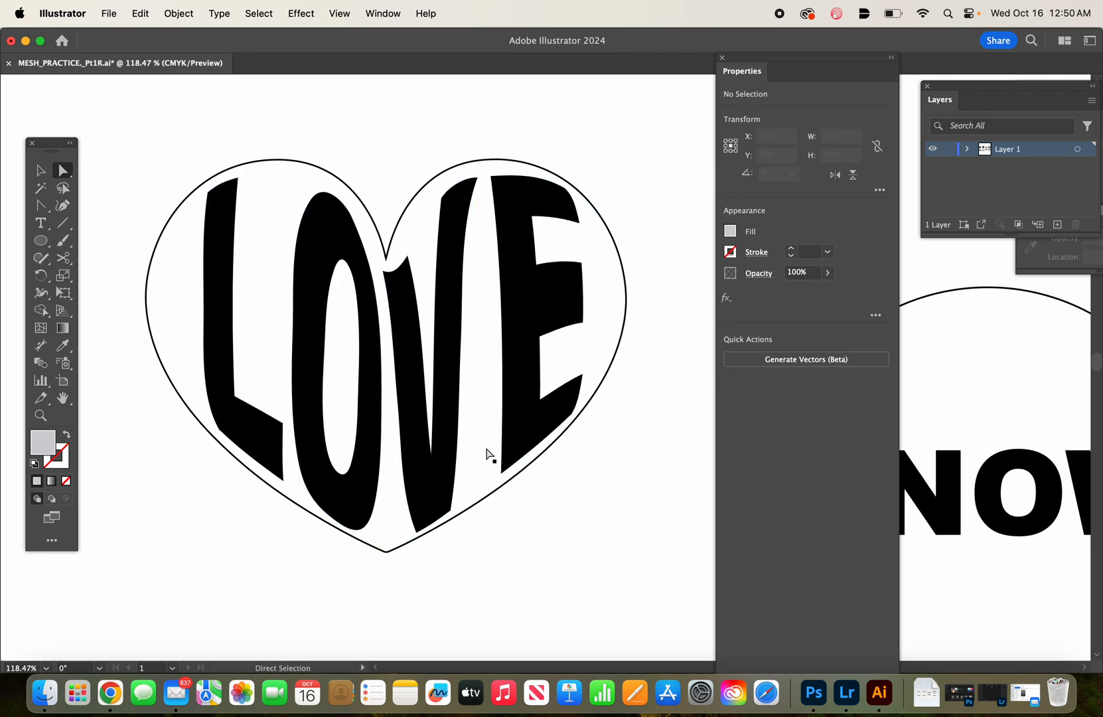
# Apply an envelope mesh with 1 row and 4 columns to the word SNOW in the double-circle shape.
pyautogui.scroll(-5, 487, 455)
pyautogui.scroll(-2, 488, 455)
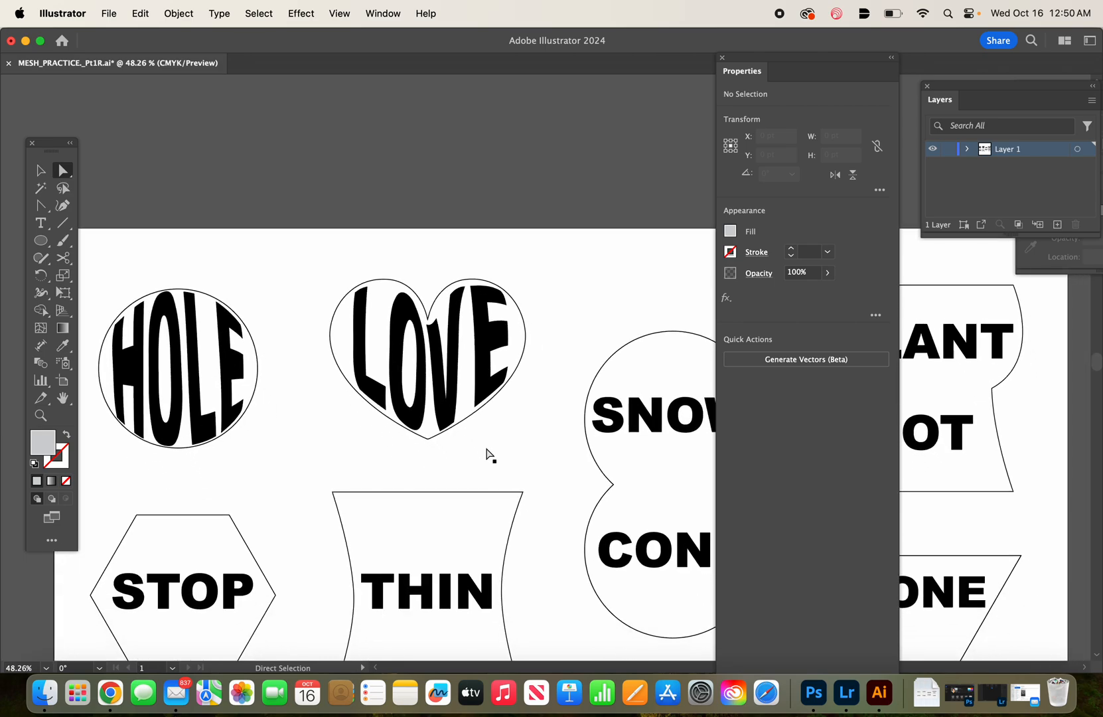
pyautogui.scroll(-3, 487, 455)
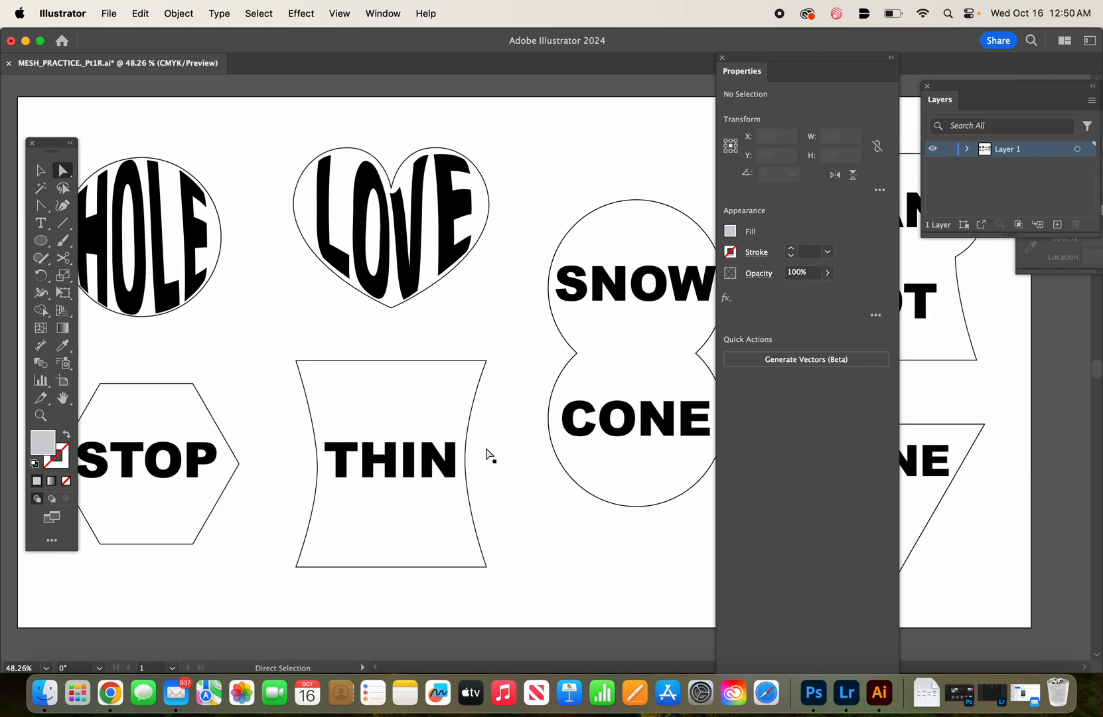
pyautogui.hscroll(10, 487, 455)
pyautogui.scroll(8, 391, 406)
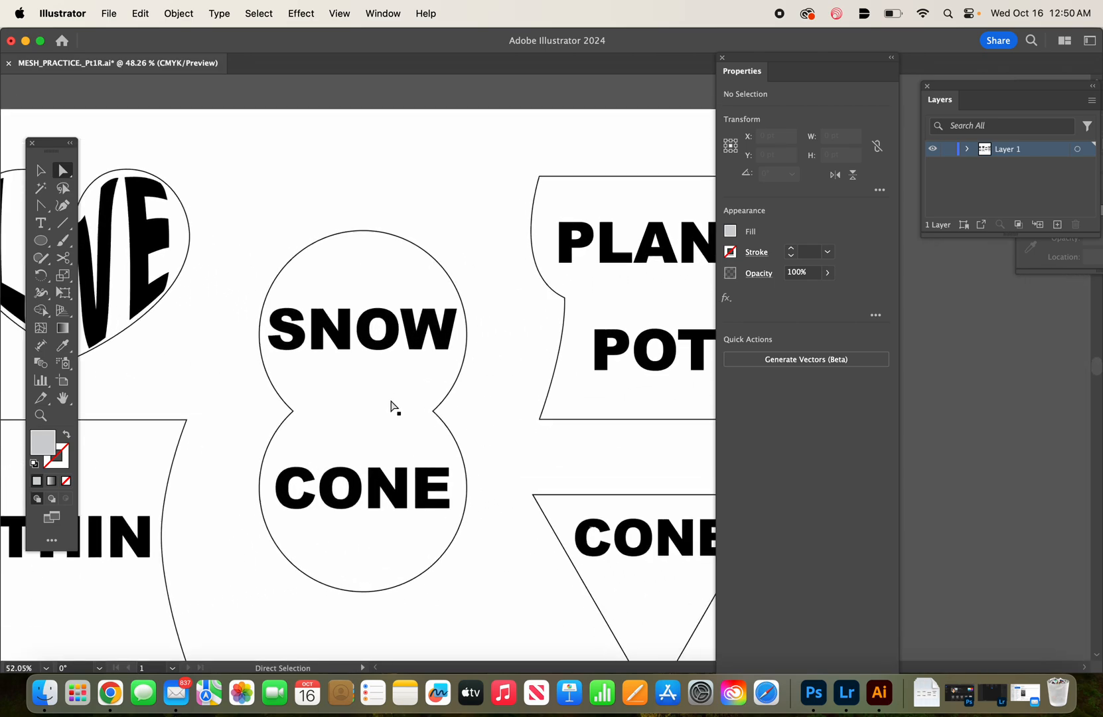
pyautogui.click(434, 270)
pyautogui.scroll(-2, 429, 272)
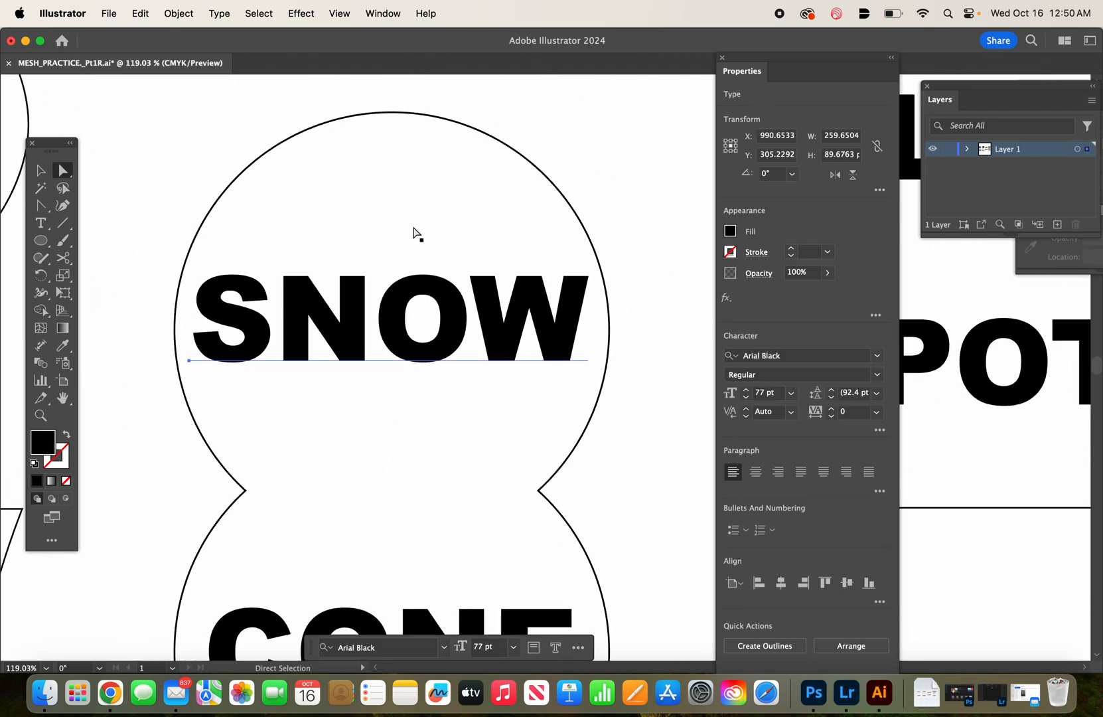
pyautogui.click(184, 12)
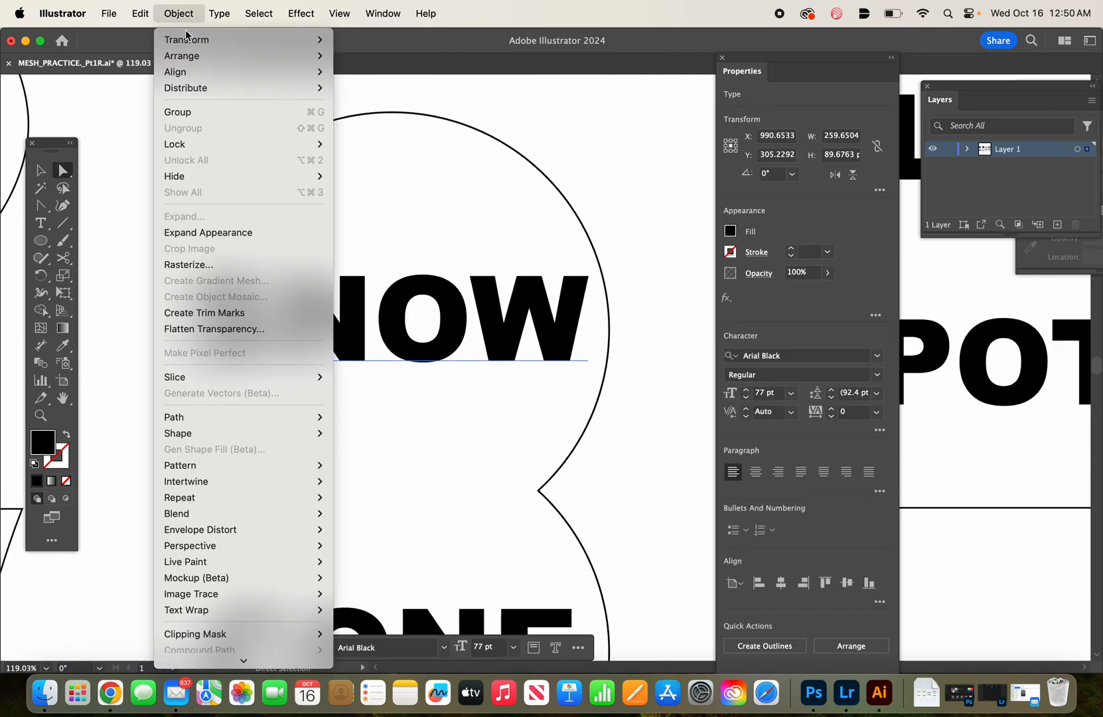
pyautogui.moveTo(237, 529)
pyautogui.click(397, 551)
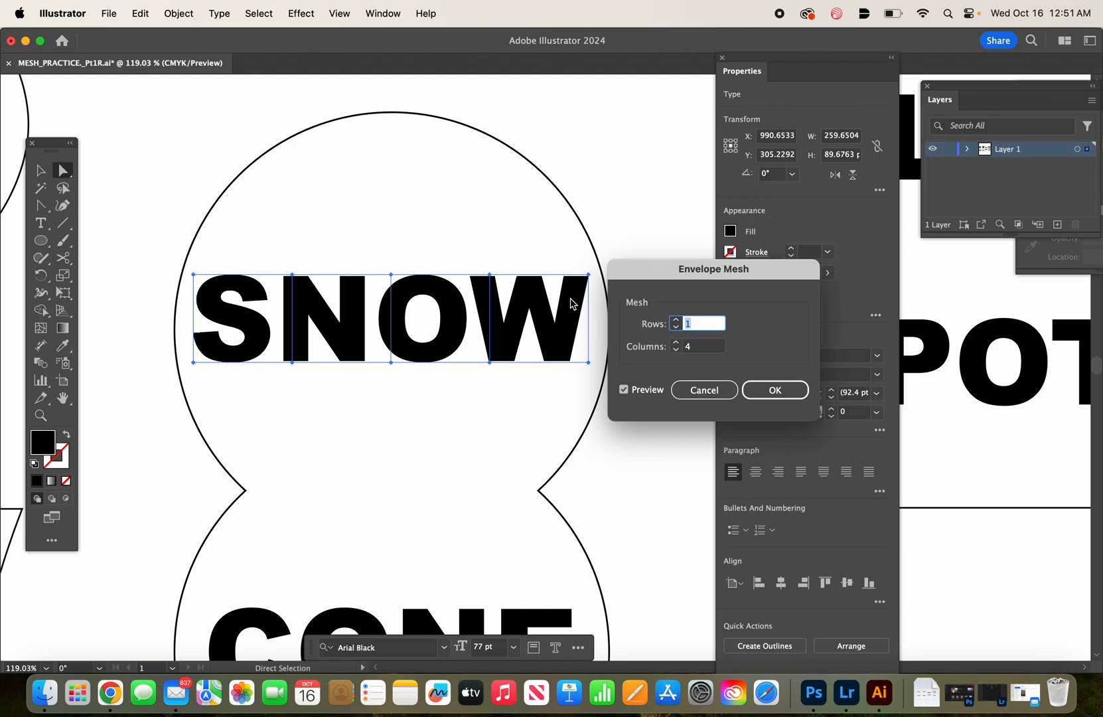
pyautogui.click(778, 391)
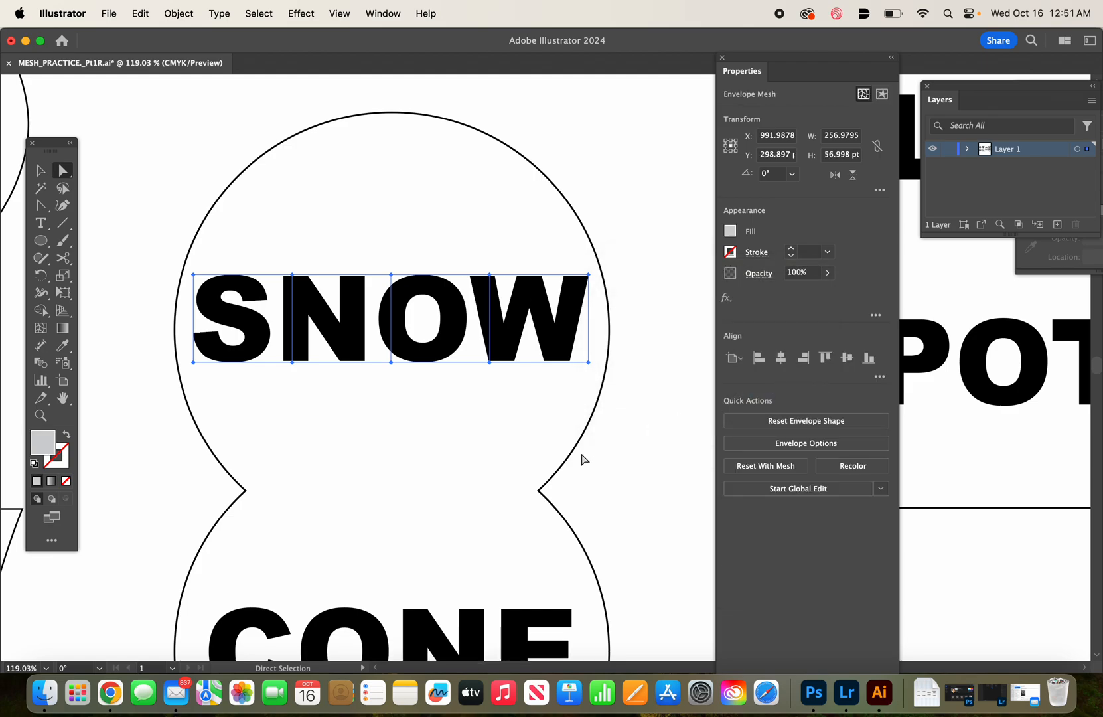
# Apply an envelope mesh with 1 row and 4 columns to the word CONE below SNOW.
pyautogui.scroll(-5, 579, 459)
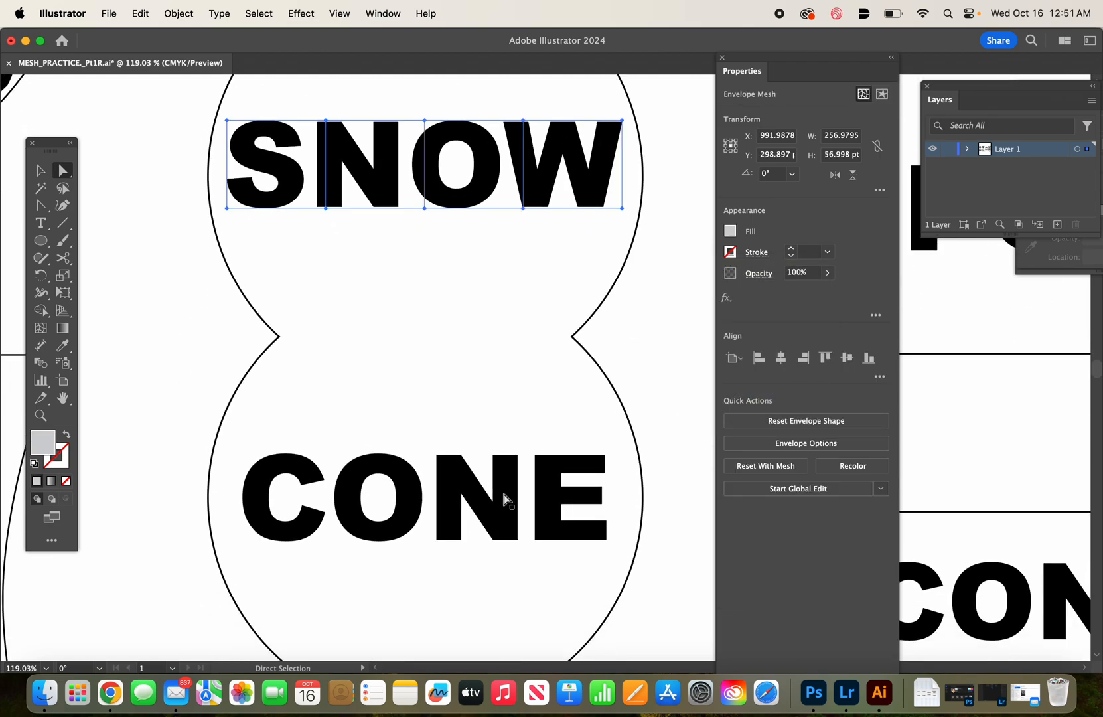
pyautogui.click(179, 13)
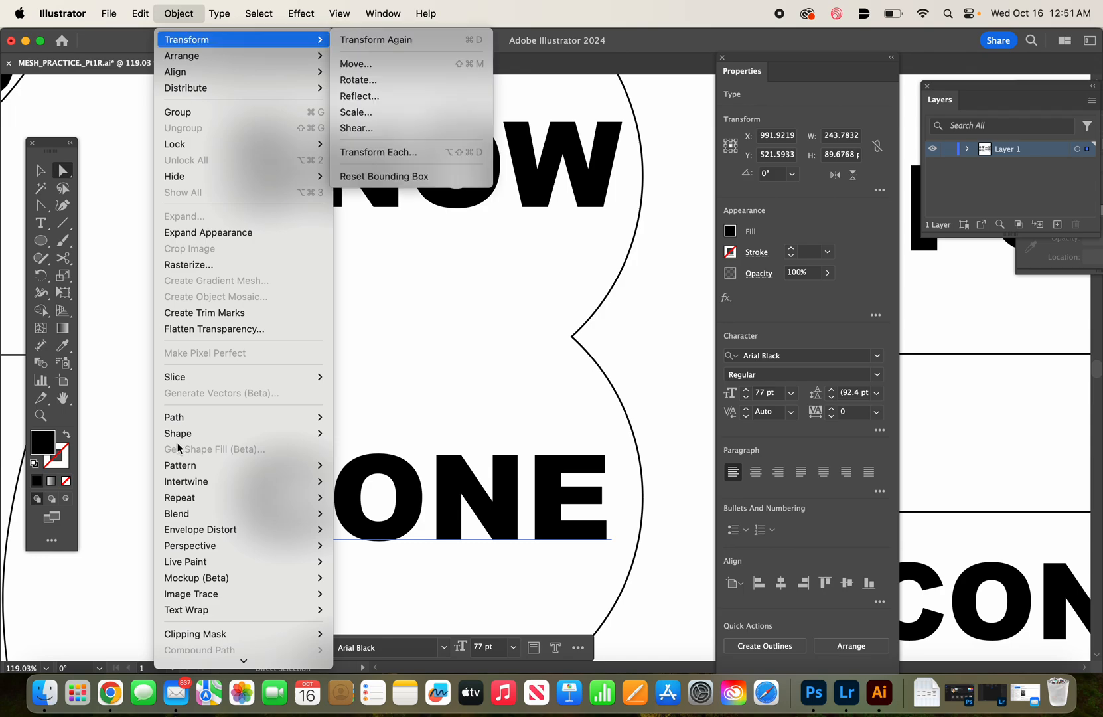
pyautogui.moveTo(285, 523)
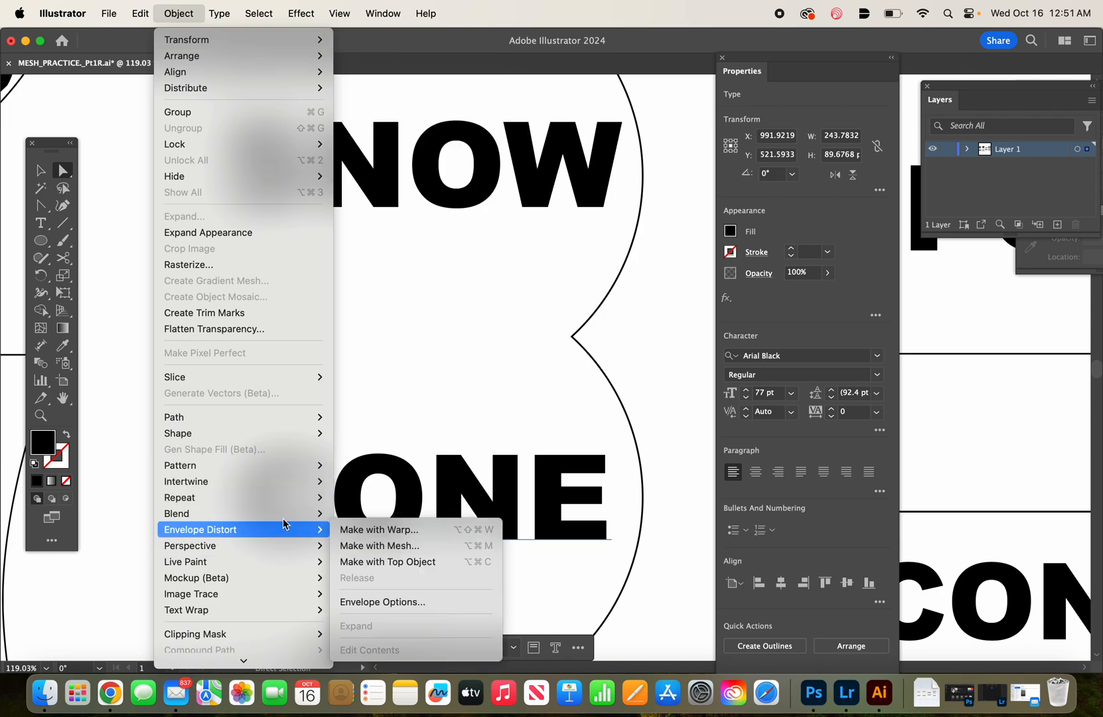
pyautogui.click(419, 547)
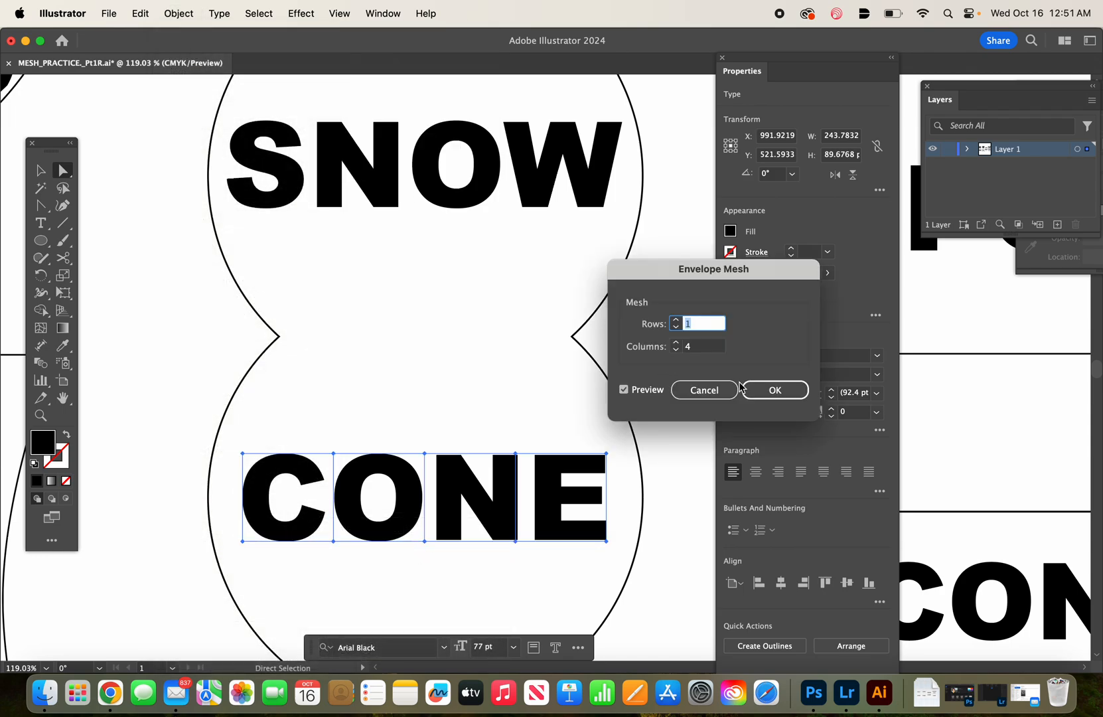
pyautogui.click(741, 387)
# Move the three inner upper mesh points of SNOW up to just inside the upper circle's arc.
pyautogui.scroll(5, 357, 399)
pyautogui.hscroll(2, 357, 399)
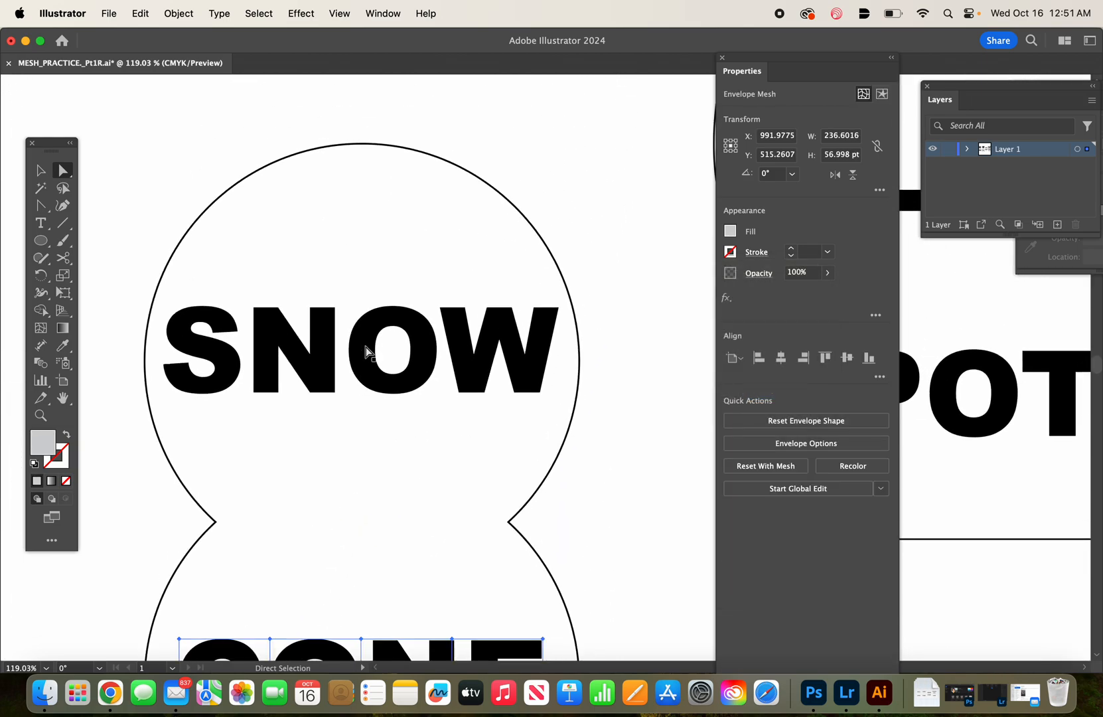
pyautogui.click(366, 346)
pyautogui.click(360, 305)
pyautogui.moveTo(360, 306); pyautogui.dragTo(365, 156)
pyautogui.moveTo(461, 307); pyautogui.dragTo(453, 175)
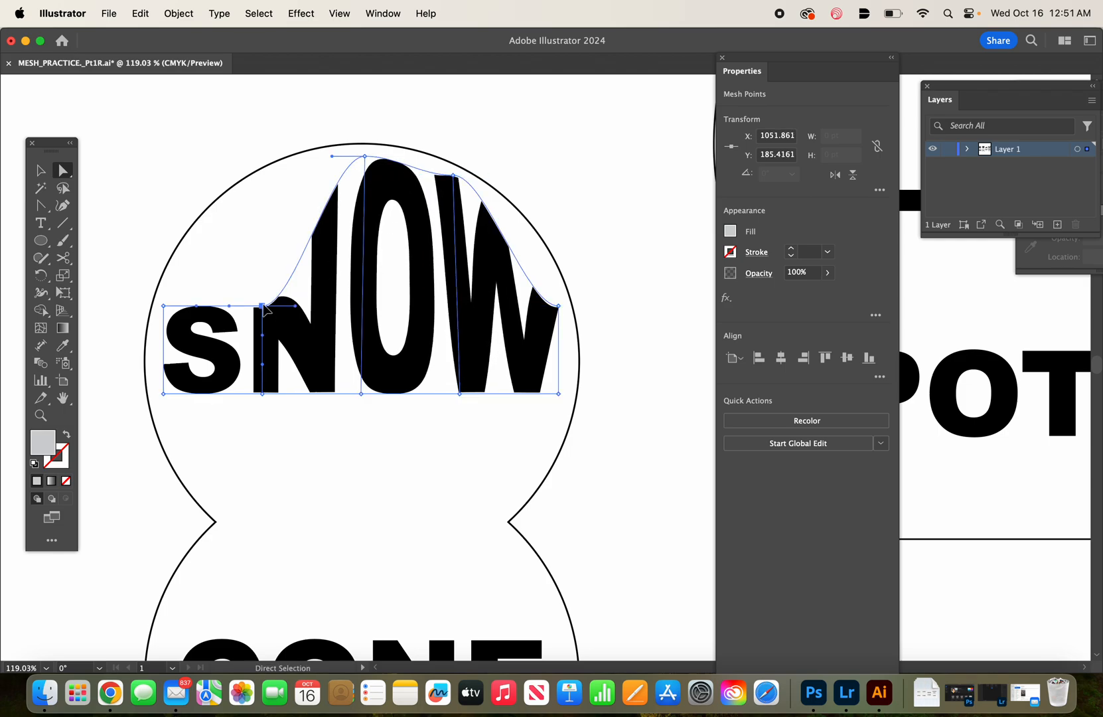
pyautogui.moveTo(262, 306); pyautogui.dragTo(258, 187)
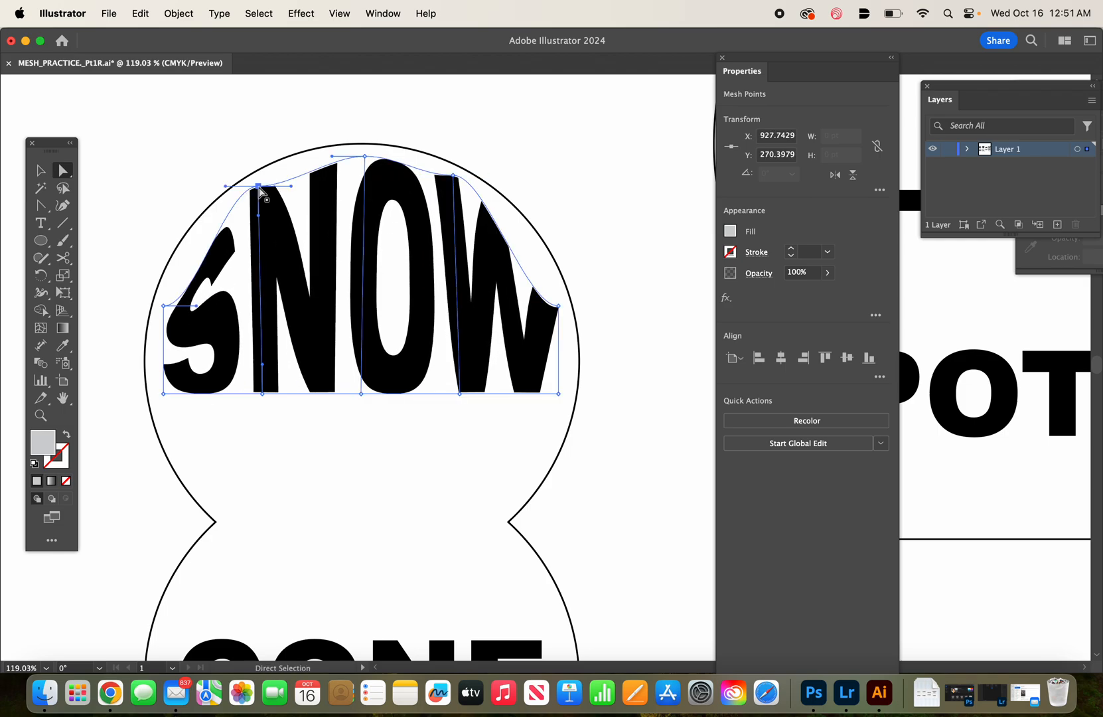
# Pull SNOW's five lower mesh points down toward the upper circle's lower arc and raise its two upper corner points slightly.
pyautogui.click(164, 307)
pyautogui.moveTo(263, 394); pyautogui.dragTo(265, 520)
pyautogui.moveTo(364, 396); pyautogui.dragTo(366, 534)
pyautogui.moveTo(460, 395); pyautogui.dragTo(452, 530)
pyautogui.moveTo(559, 396); pyautogui.dragTo(557, 458)
pyautogui.moveTo(562, 312); pyautogui.dragTo(559, 290)
pyautogui.moveTo(164, 392); pyautogui.dragTo(163, 446)
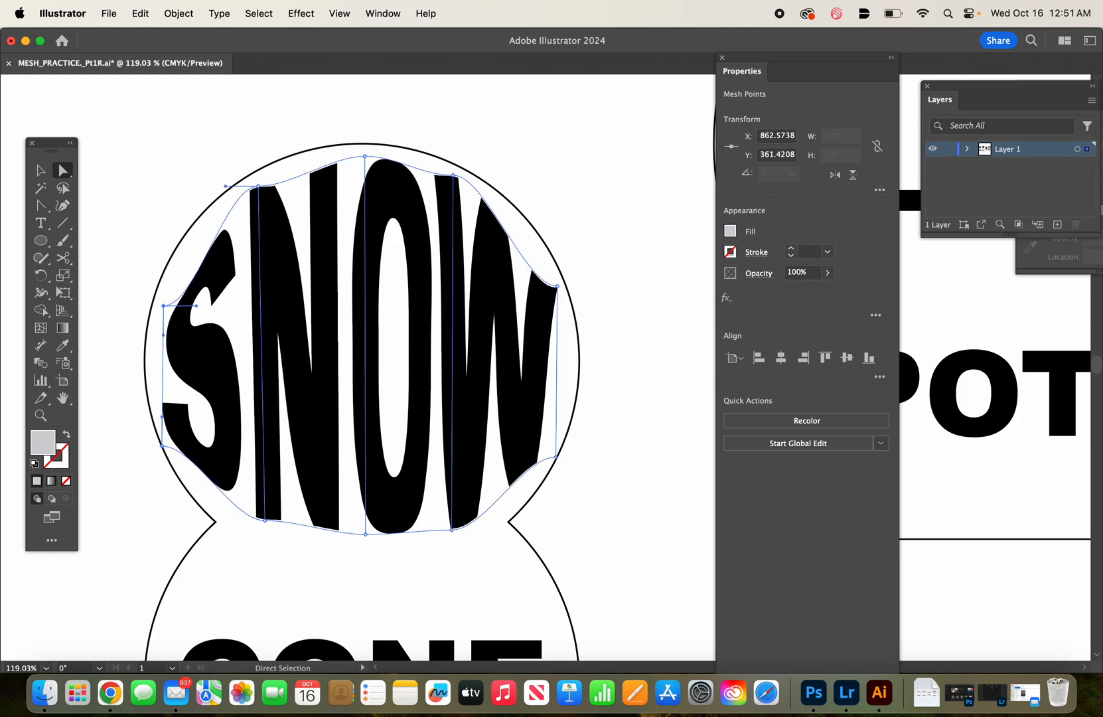
pyautogui.moveTo(163, 306); pyautogui.dragTo(165, 288)
# Angle the direction handles of SNOW's upper mesh points at the N and between O and W along the circle's arc.
pyautogui.scroll(-3, 369, 315)
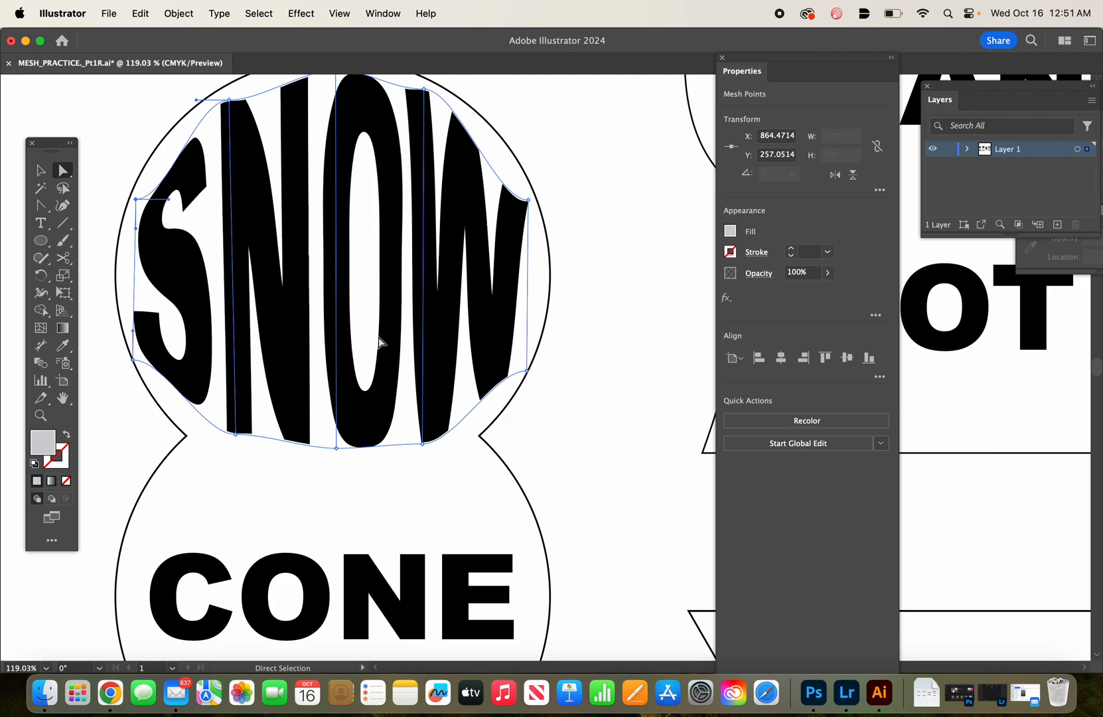
pyautogui.scroll(2, 389, 265)
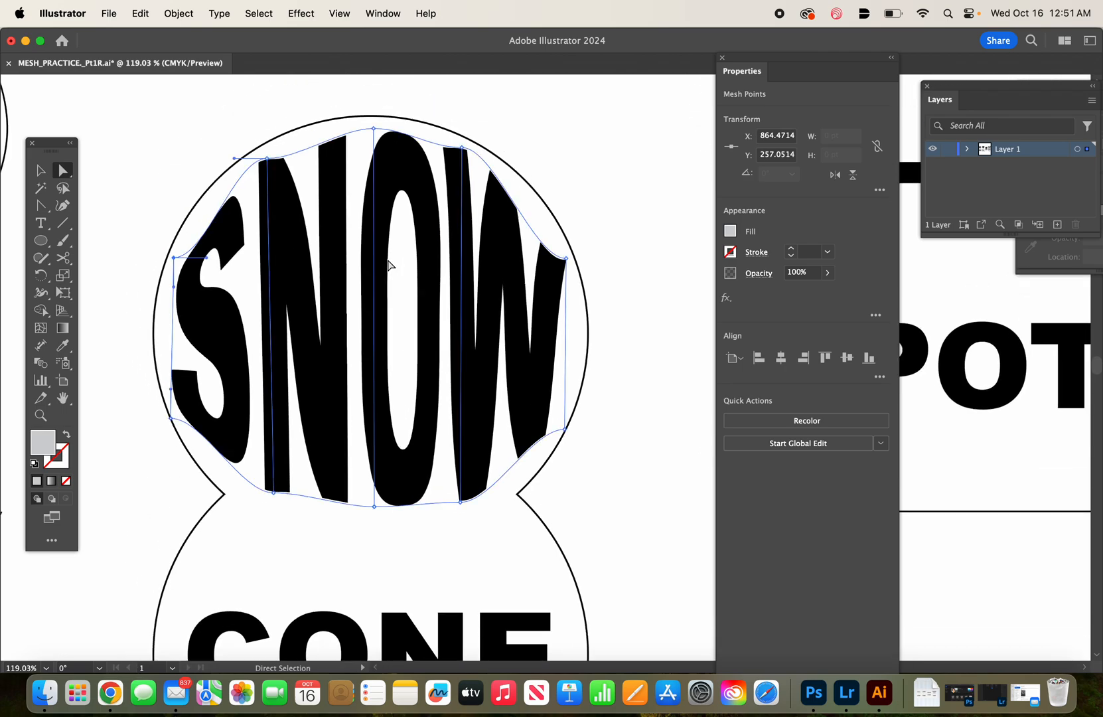
pyautogui.click(463, 148)
pyautogui.scroll(2, 467, 154)
pyautogui.hscroll(-1, 467, 154)
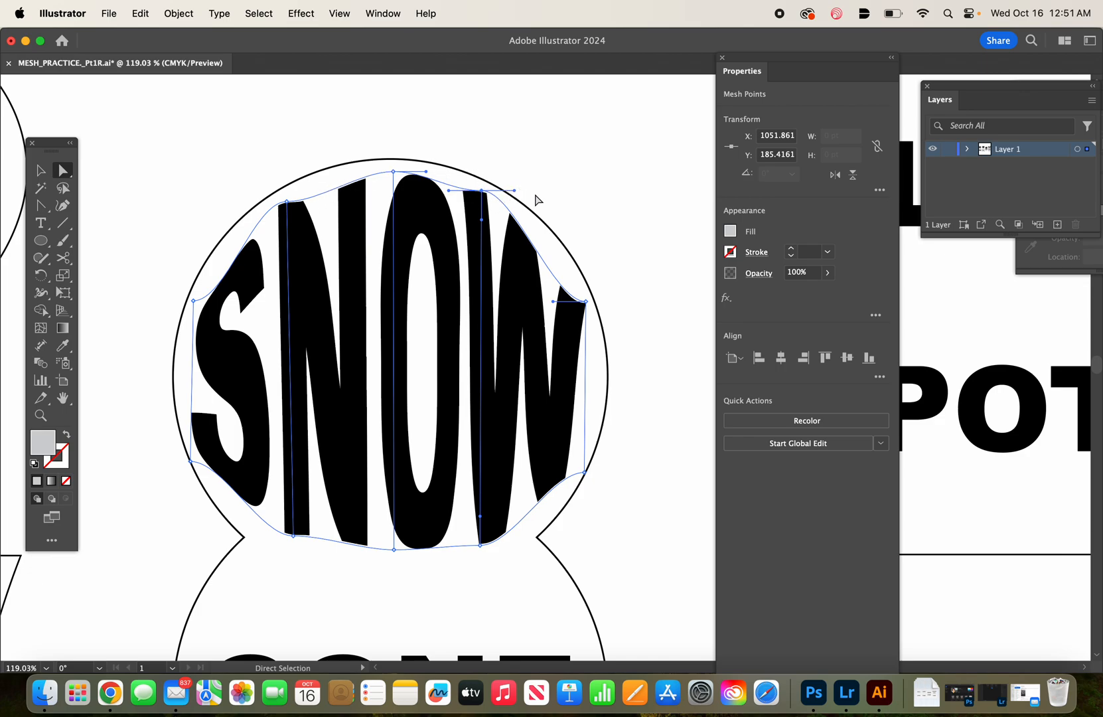
pyautogui.moveTo(515, 191); pyautogui.dragTo(547, 224)
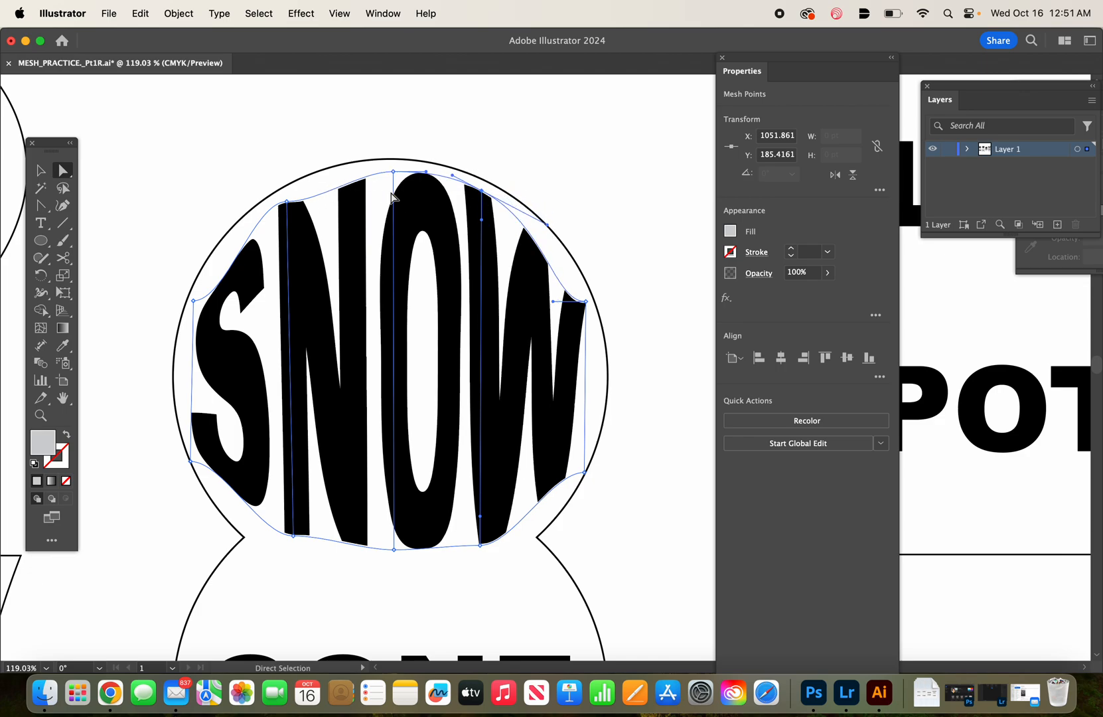
pyautogui.click(393, 172)
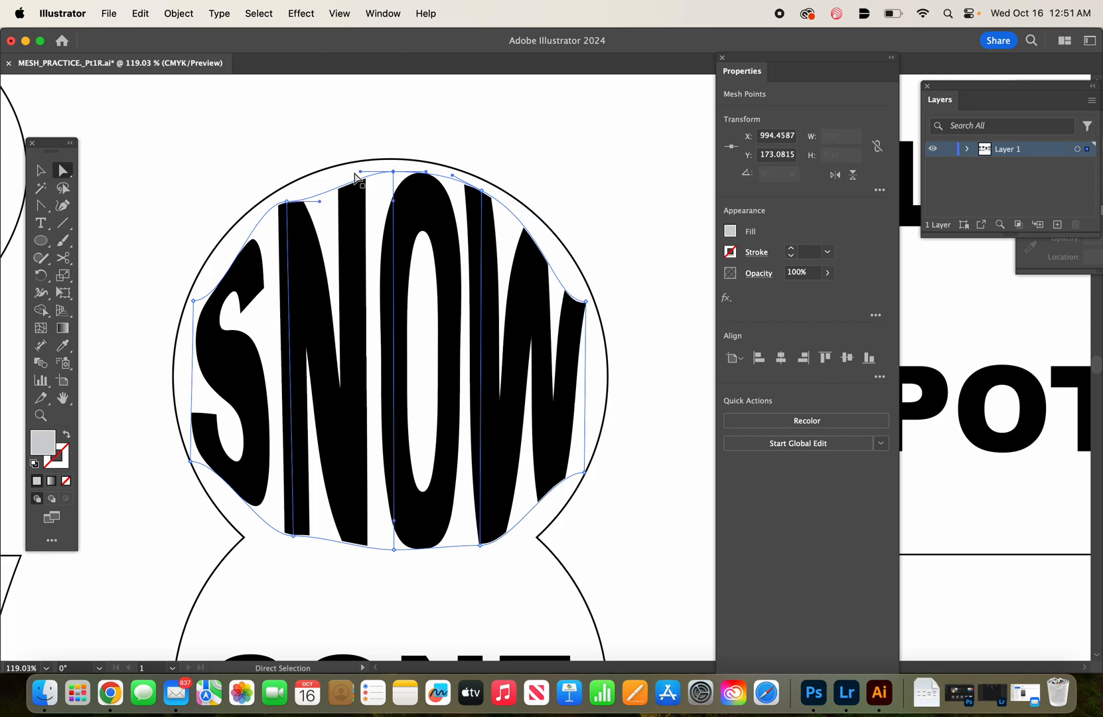
pyautogui.click(287, 201)
pyautogui.moveTo(320, 202); pyautogui.dragTo(326, 183)
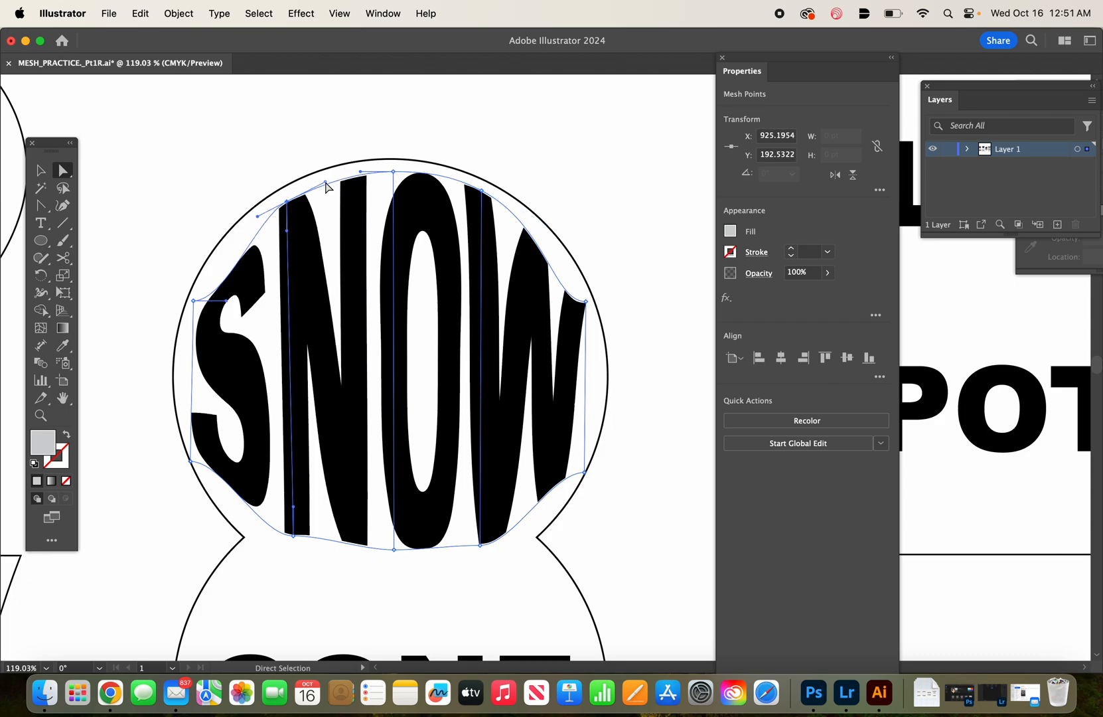
# Adjust the handles and positions of SNOW's lower mesh points from the N to the W's outer corner to follow the circle.
pyautogui.click(393, 549)
pyautogui.moveTo(364, 552); pyautogui.dragTo(346, 552)
pyautogui.click(481, 546)
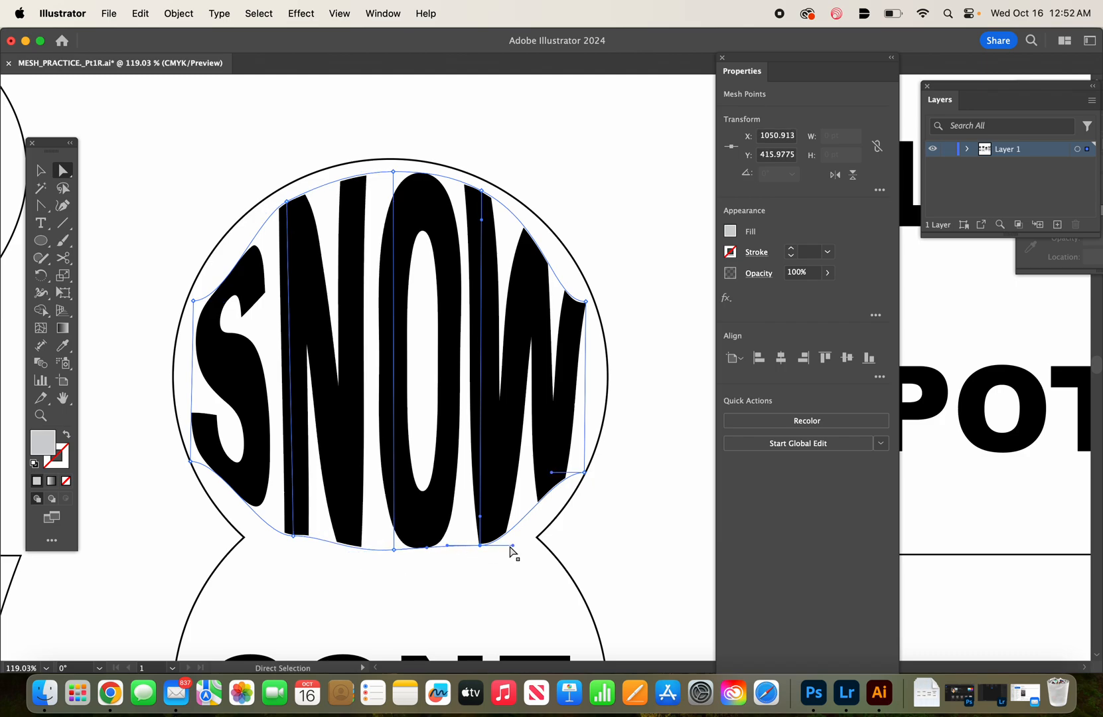
pyautogui.moveTo(513, 548); pyautogui.dragTo(526, 548)
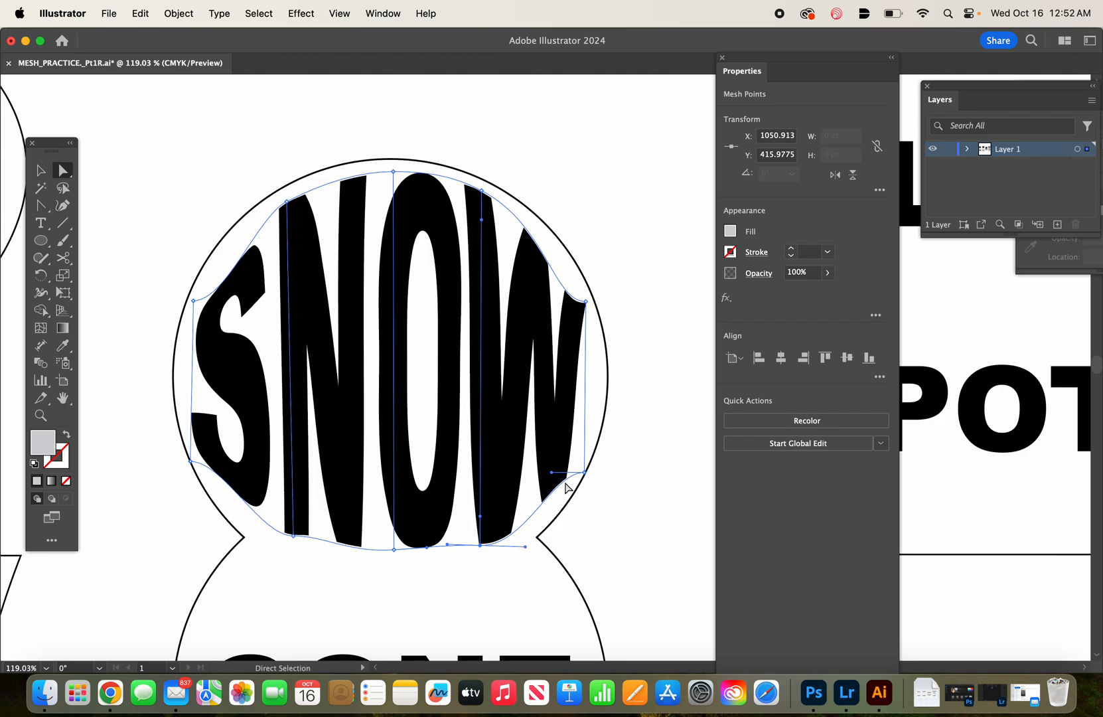
pyautogui.moveTo(551, 474); pyautogui.dragTo(578, 470)
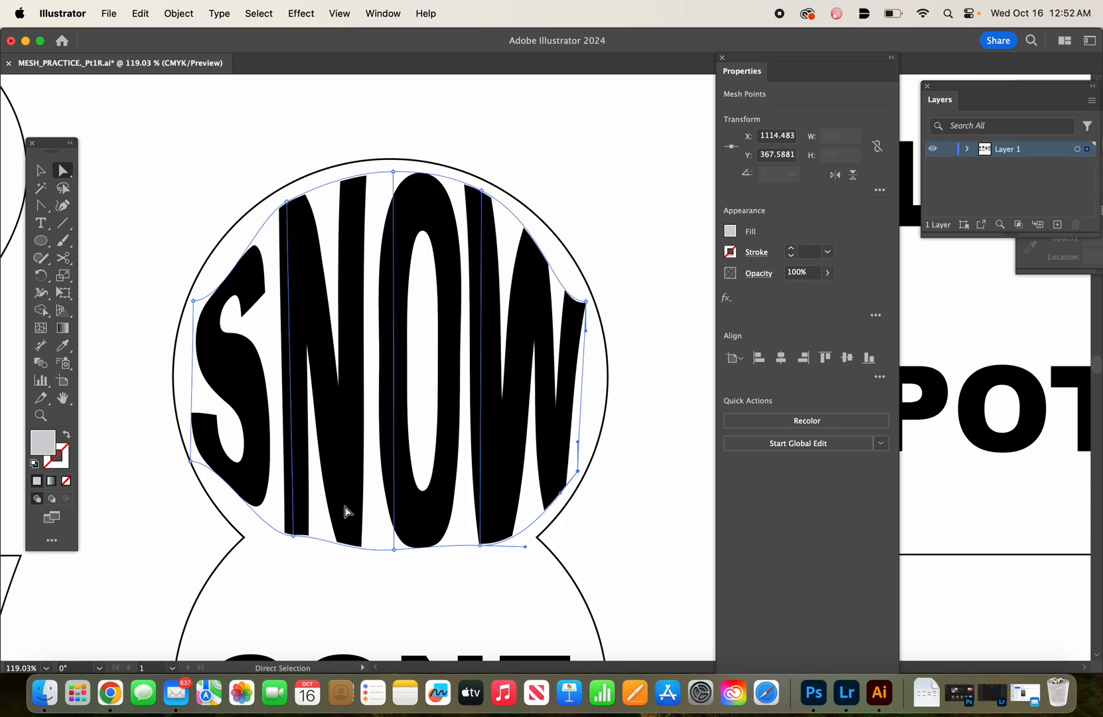
pyautogui.click(293, 534)
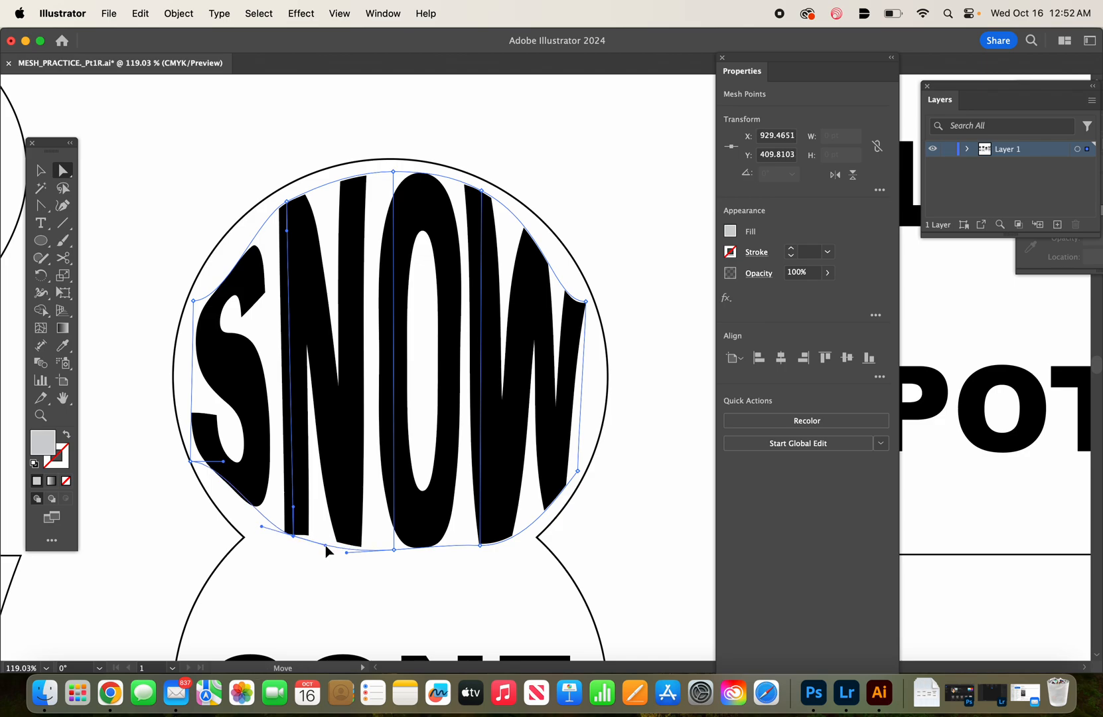
pyautogui.moveTo(293, 535); pyautogui.dragTo(290, 546)
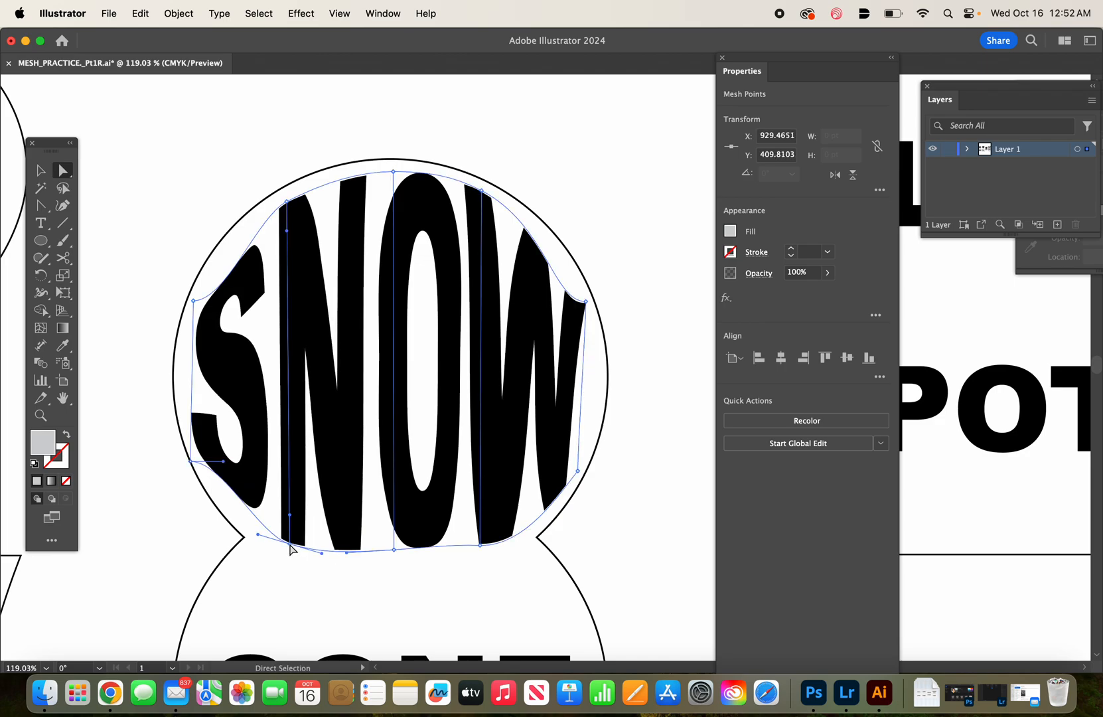
# Angle the direction handles of the S's lower and upper outer corner mesh points so its side bulges along the circle.
pyautogui.click(191, 461)
pyautogui.moveTo(225, 461); pyautogui.dragTo(220, 506)
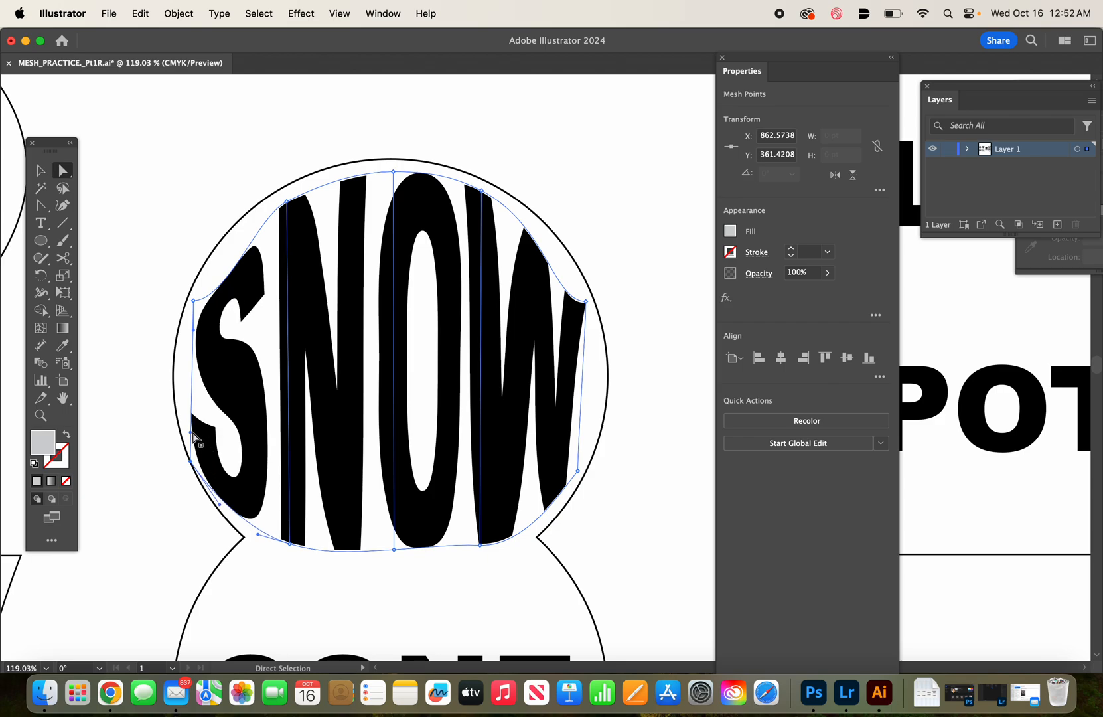
pyautogui.moveTo(191, 432); pyautogui.dragTo(180, 415)
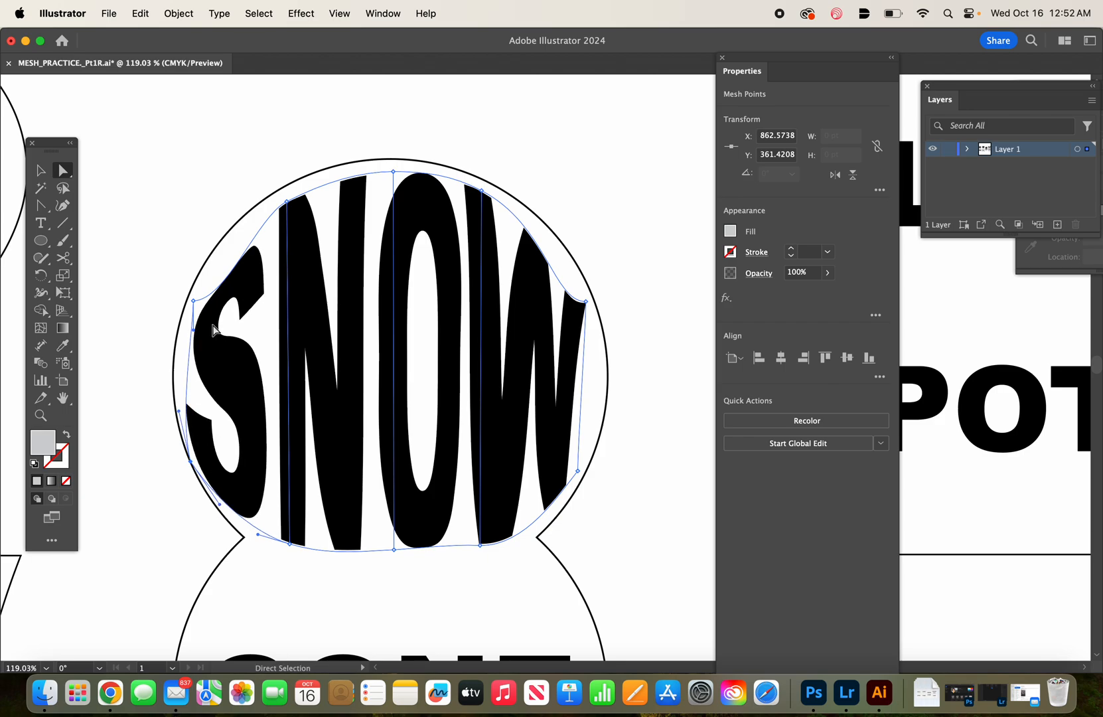
pyautogui.click(195, 302)
pyautogui.moveTo(229, 306); pyautogui.dragTo(227, 250)
pyautogui.moveTo(195, 330); pyautogui.dragTo(183, 328)
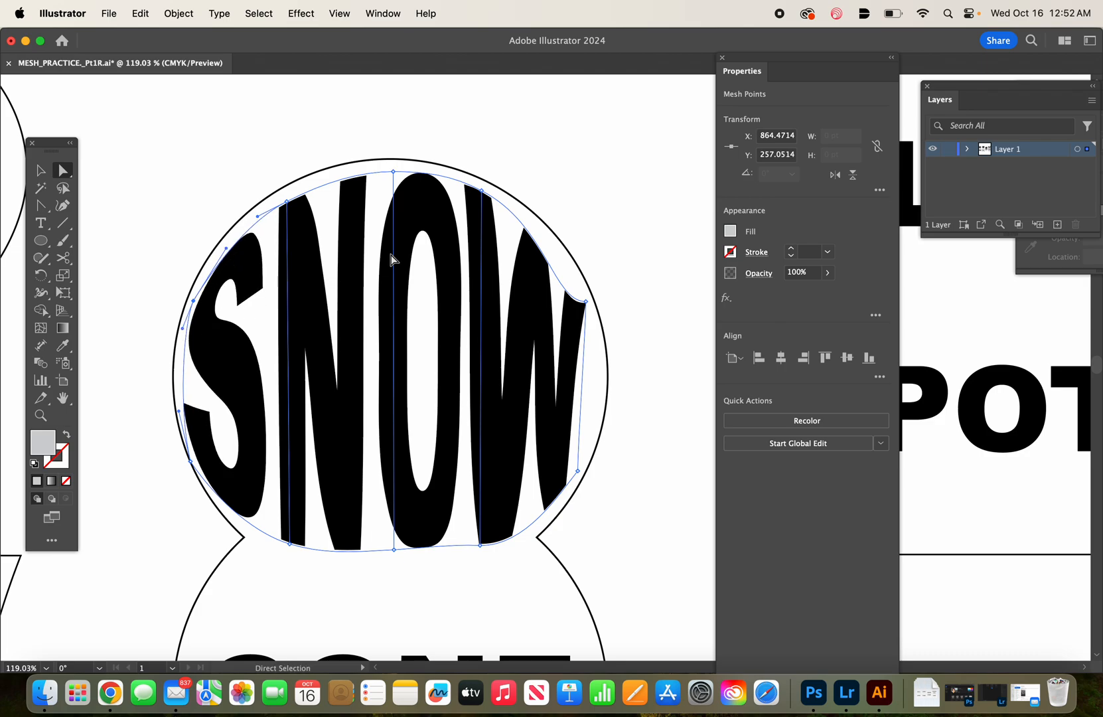
# Angle the direction handles of the W's upper and lower outer corner mesh points along the circle and deselect the mesh.
pyautogui.click(585, 301)
pyautogui.moveTo(555, 307); pyautogui.dragTo(553, 246)
pyautogui.moveTo(590, 329); pyautogui.dragTo(601, 342)
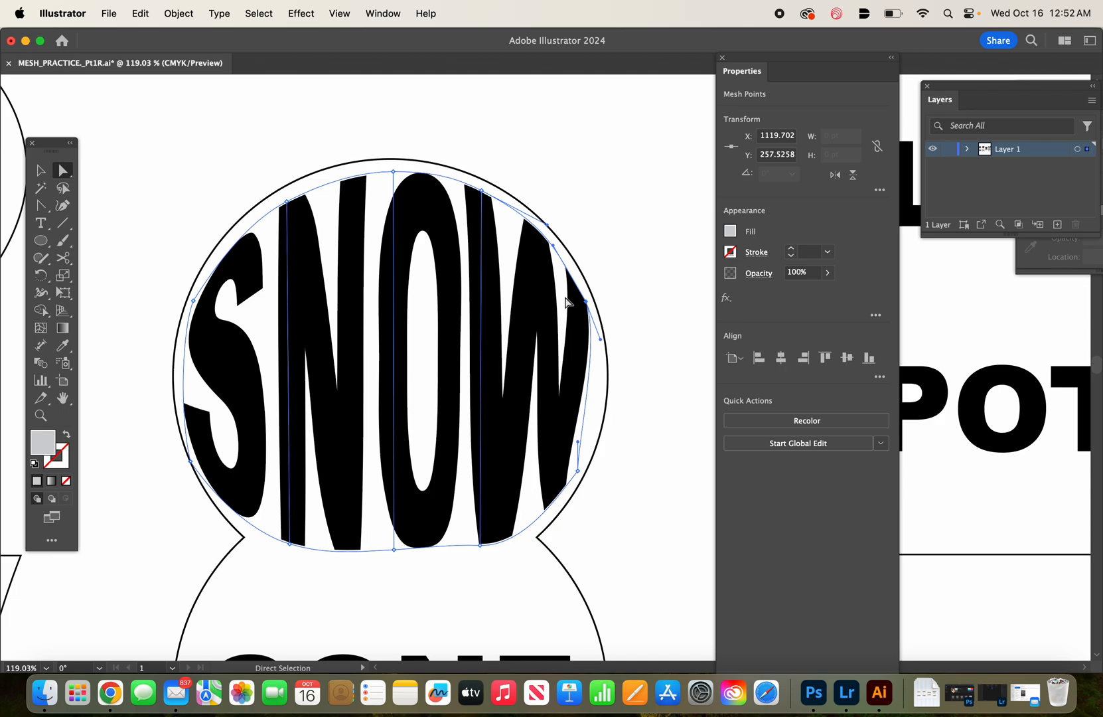
pyautogui.click(578, 470)
pyautogui.moveTo(578, 442); pyautogui.dragTo(599, 443)
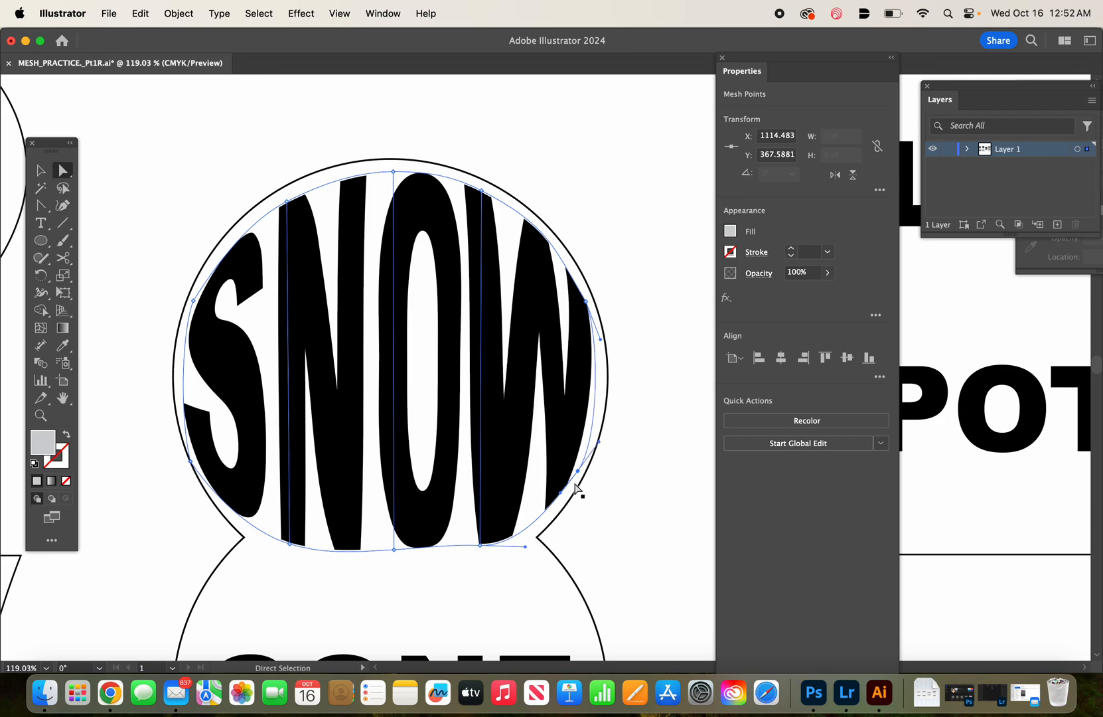
pyautogui.moveTo(562, 492); pyautogui.dragTo(563, 501)
pyautogui.click(589, 505)
# Raise CONE's three inner upper mesh points to just below SNOW and its two upper corner points slightly lower than those.
pyautogui.scroll(-3, 588, 505)
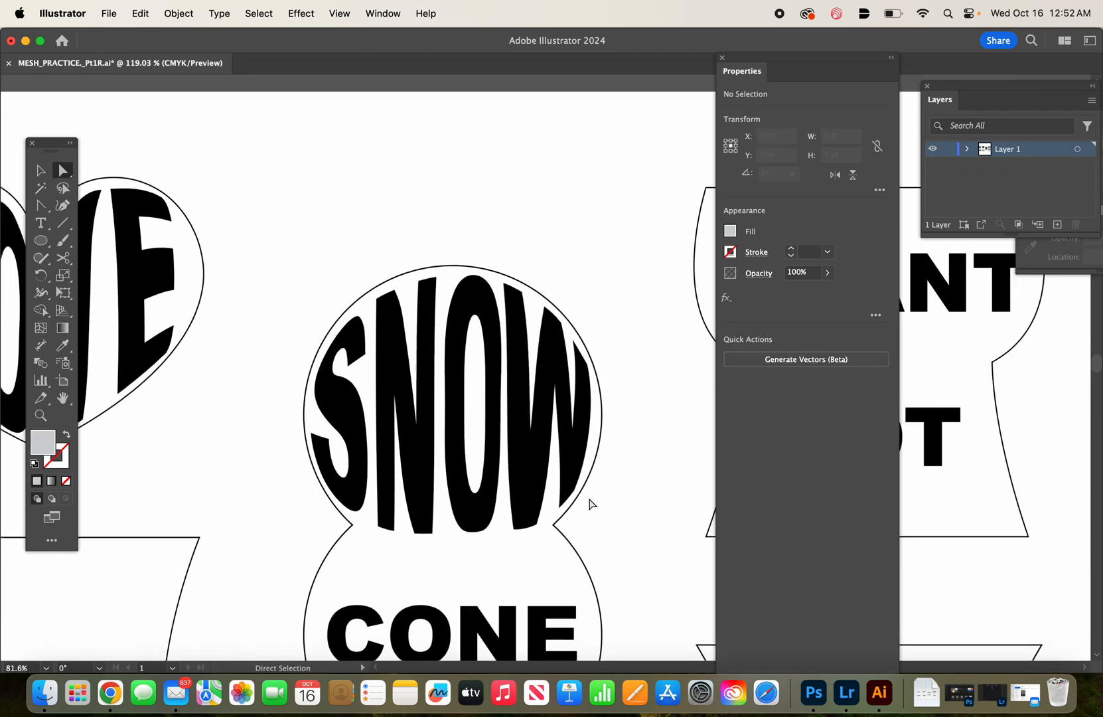
pyautogui.scroll(-3, 590, 503)
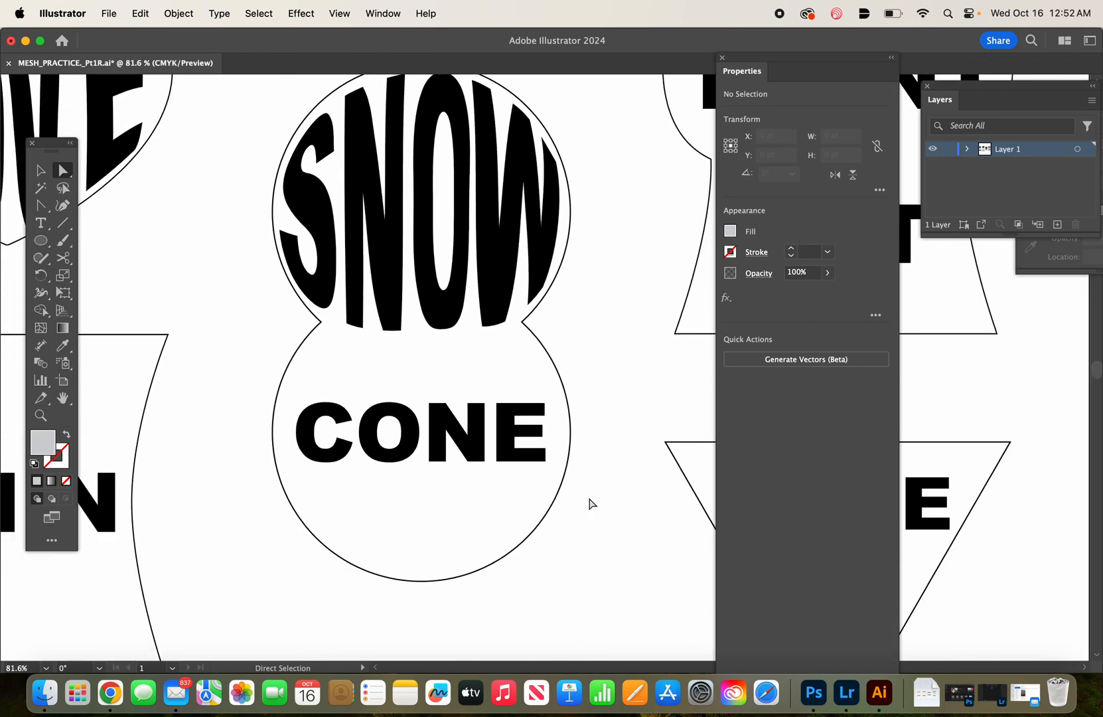
pyautogui.scroll(1, 589, 504)
pyautogui.scroll(1, 481, 444)
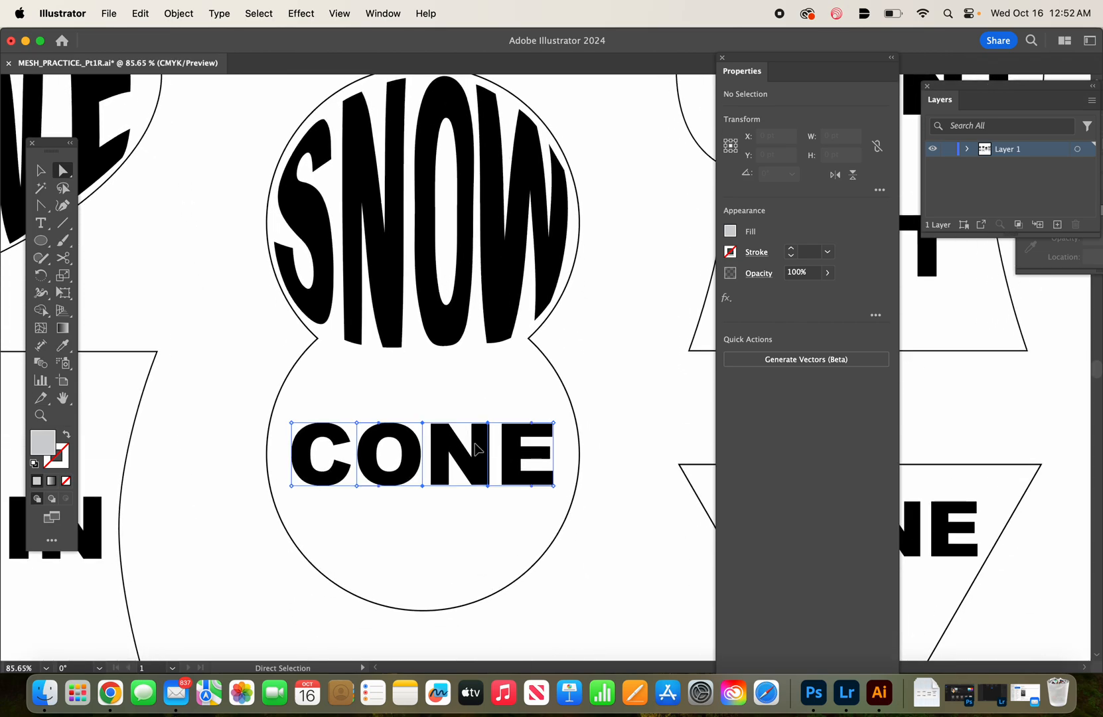
pyautogui.click(477, 450)
pyautogui.scroll(3, 476, 450)
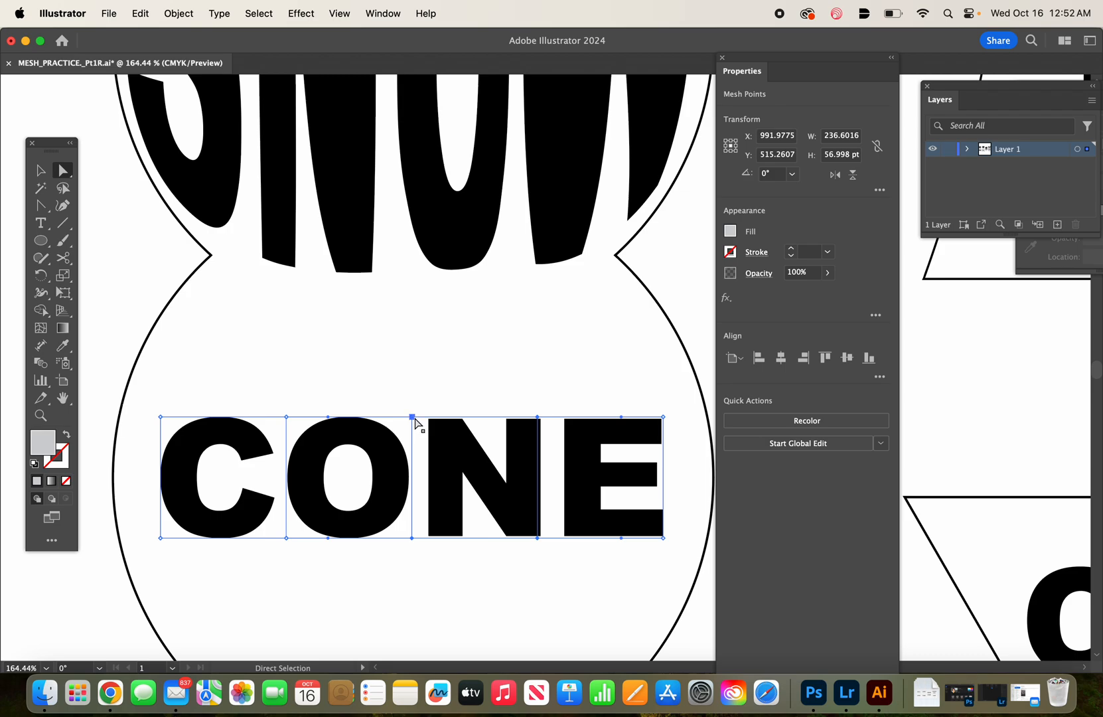
pyautogui.scroll(-3, 416, 423)
pyautogui.hscroll(1, 417, 423)
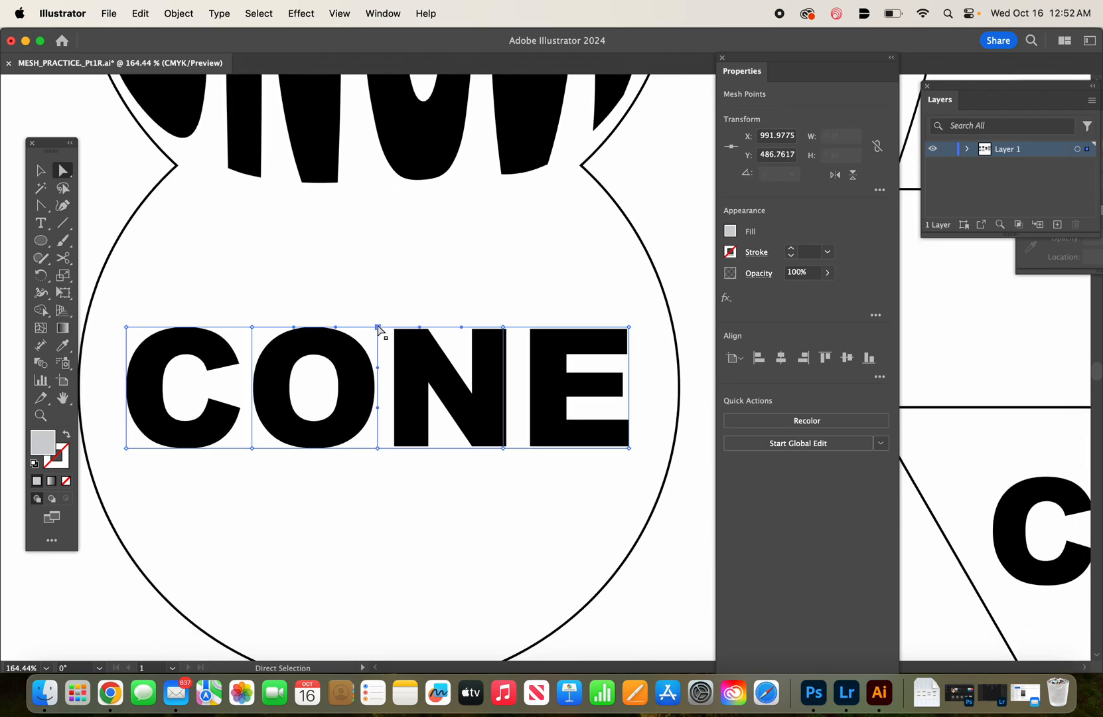
pyautogui.moveTo(378, 327); pyautogui.dragTo(365, 187)
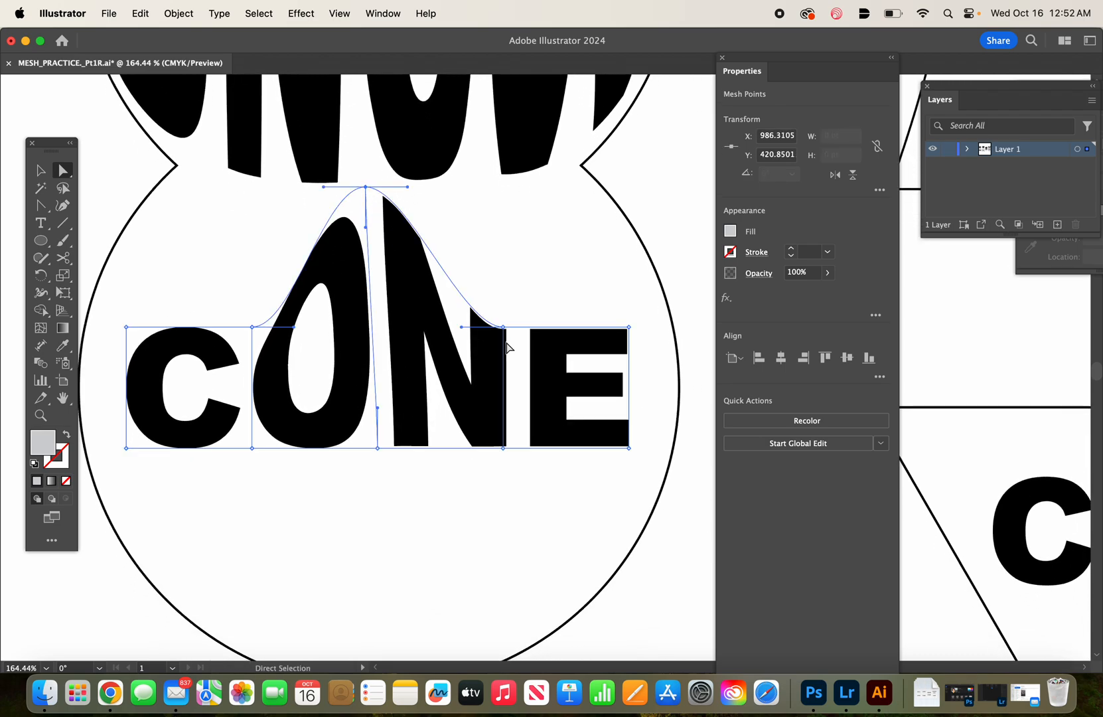
pyautogui.moveTo(504, 327); pyautogui.dragTo(504, 191)
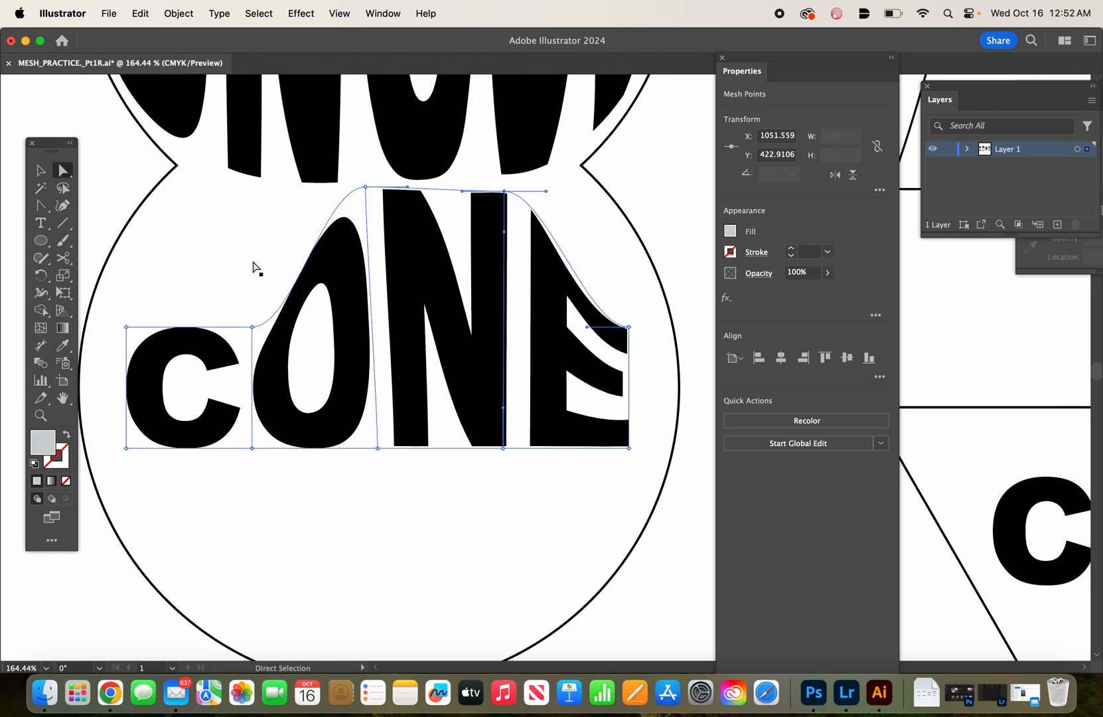
pyautogui.moveTo(253, 326); pyautogui.dragTo(253, 192)
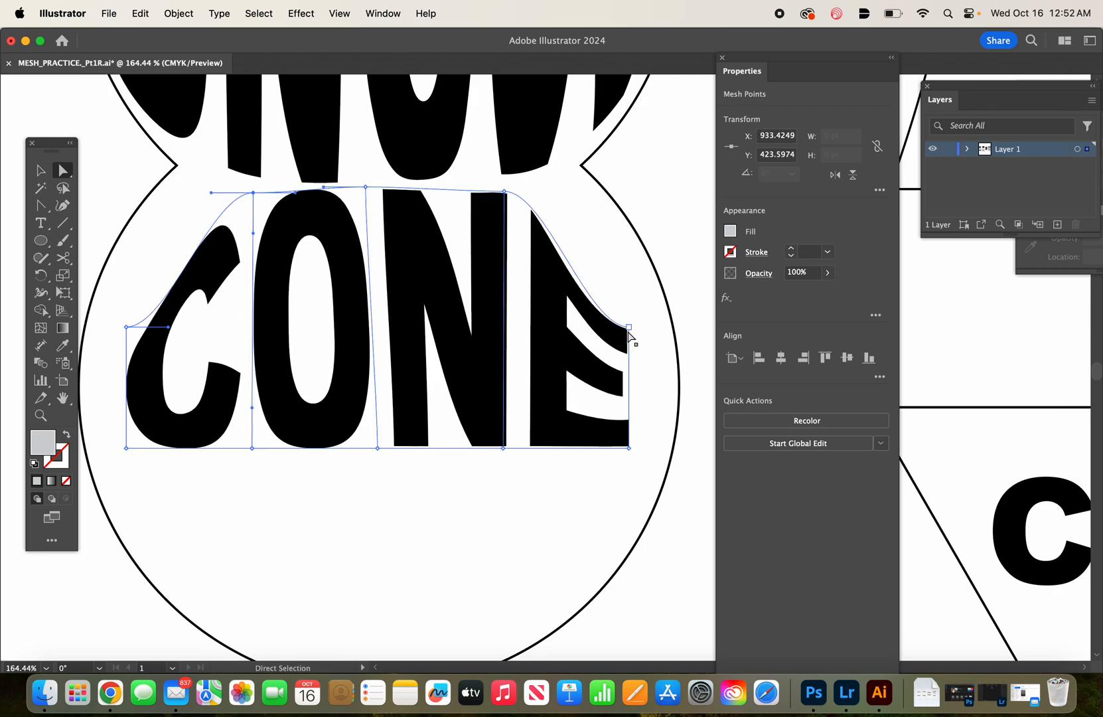
pyautogui.moveTo(630, 327); pyautogui.dragTo(629, 232)
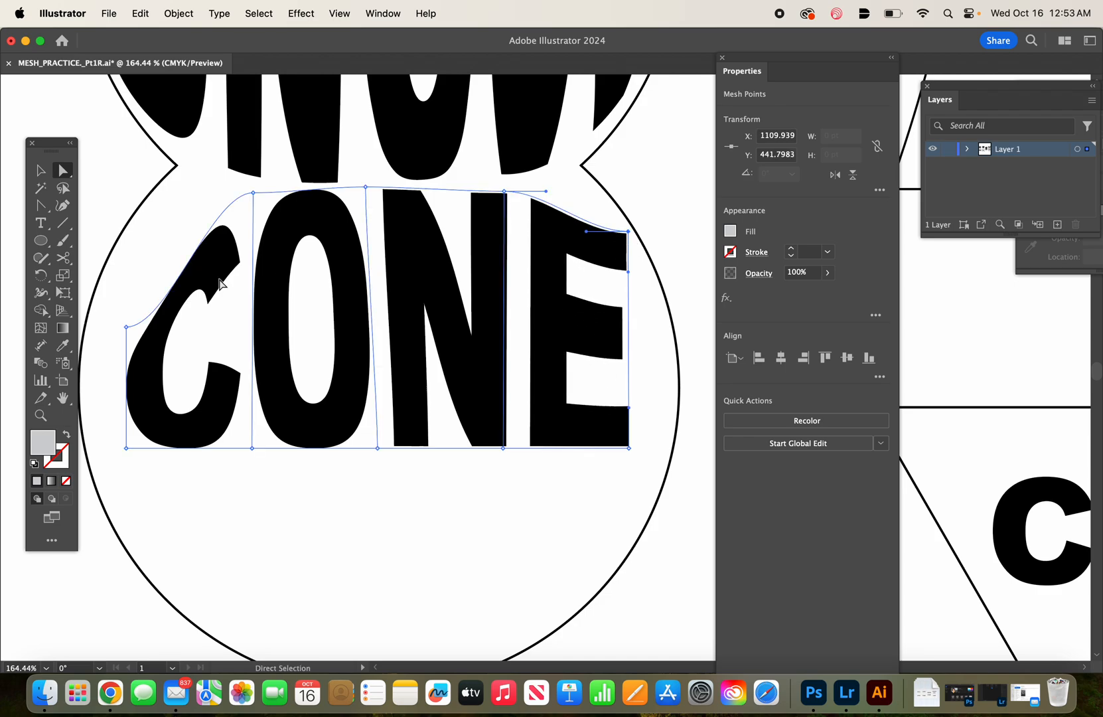
pyautogui.moveTo(127, 326); pyautogui.dragTo(126, 229)
# Pull CONE's five lower mesh points down to the lower circle's arc, spreading the two outer corner points outward.
pyautogui.scroll(-3, 394, 425)
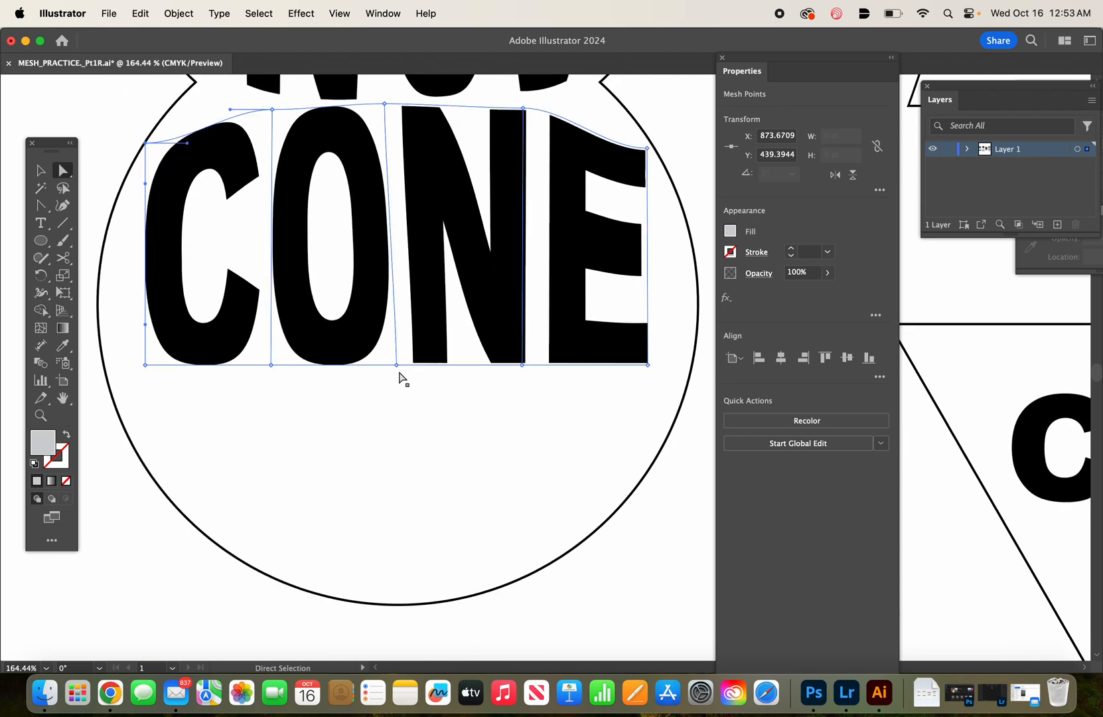
pyautogui.moveTo(402, 366); pyautogui.dragTo(390, 609)
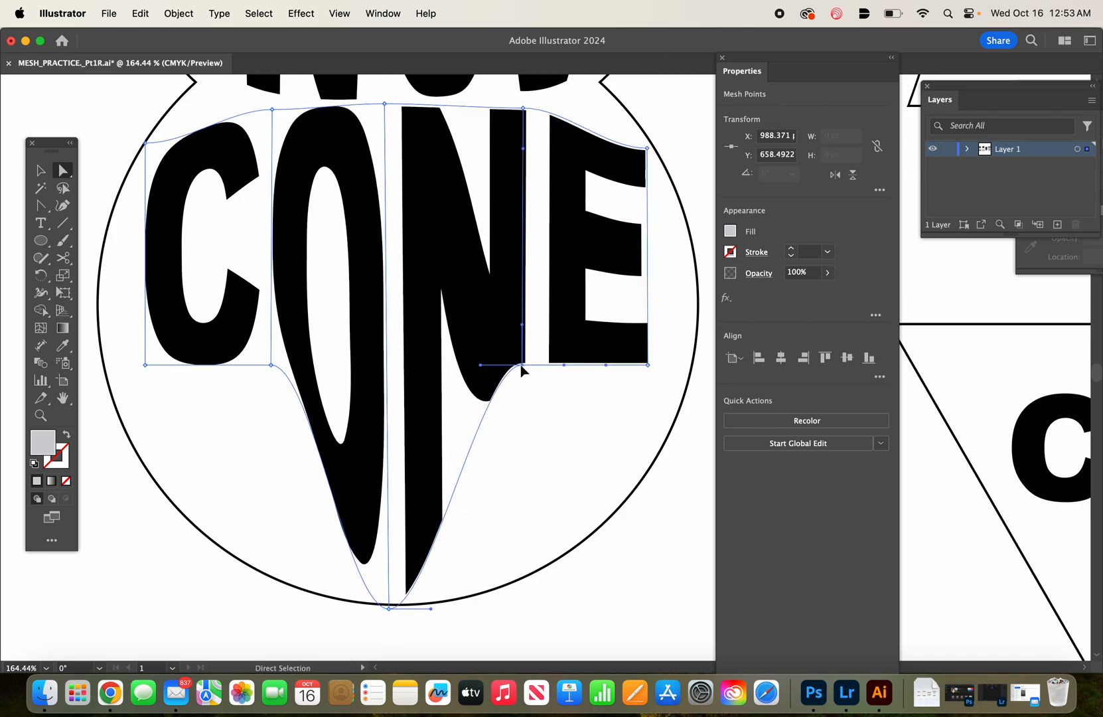
pyautogui.moveTo(523, 366); pyautogui.dragTo(548, 565)
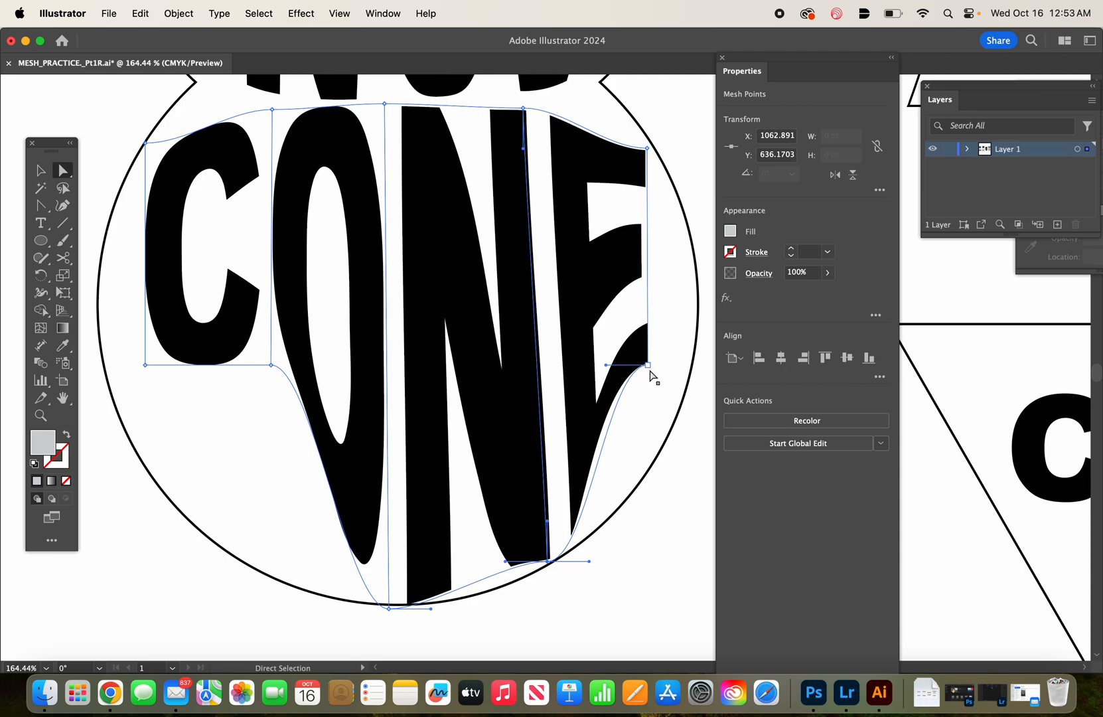
pyautogui.moveTo(646, 365); pyautogui.dragTo(658, 439)
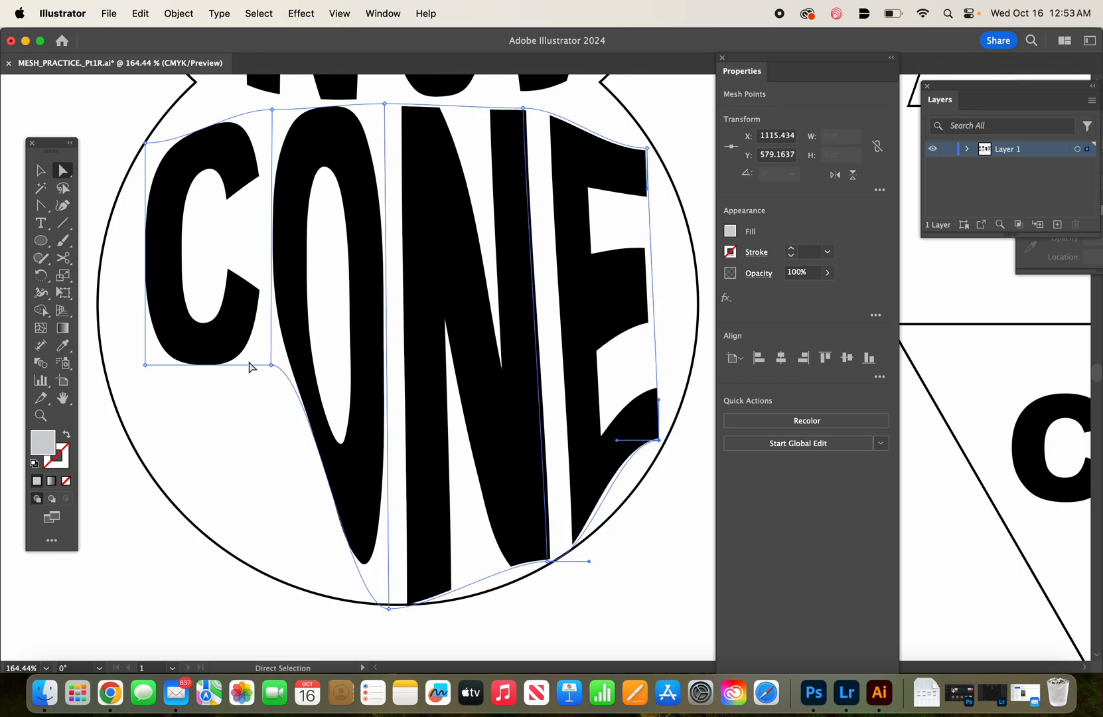
pyautogui.moveTo(271, 365); pyautogui.dragTo(263, 574)
pyautogui.moveTo(144, 366); pyautogui.dragTo(120, 440)
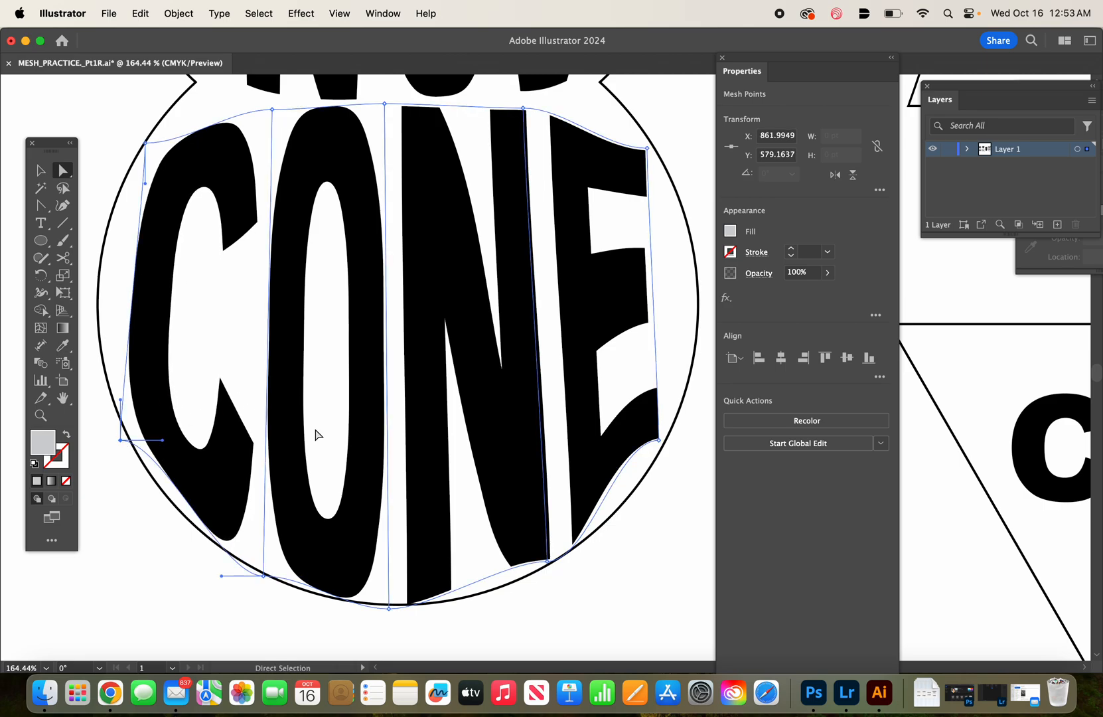
# Nudge CONE's three inner lower mesh points up inside the lower circle and angle their direction handles along its arc.
pyautogui.click(389, 608)
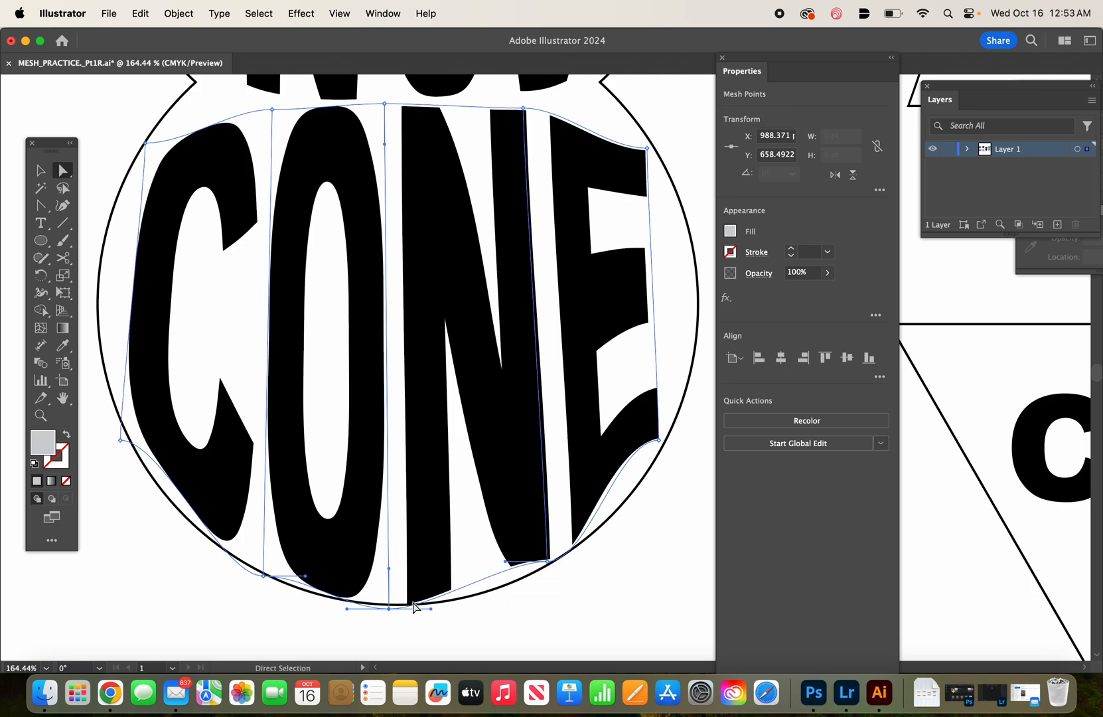
pyautogui.moveTo(389, 608); pyautogui.dragTo(442, 600)
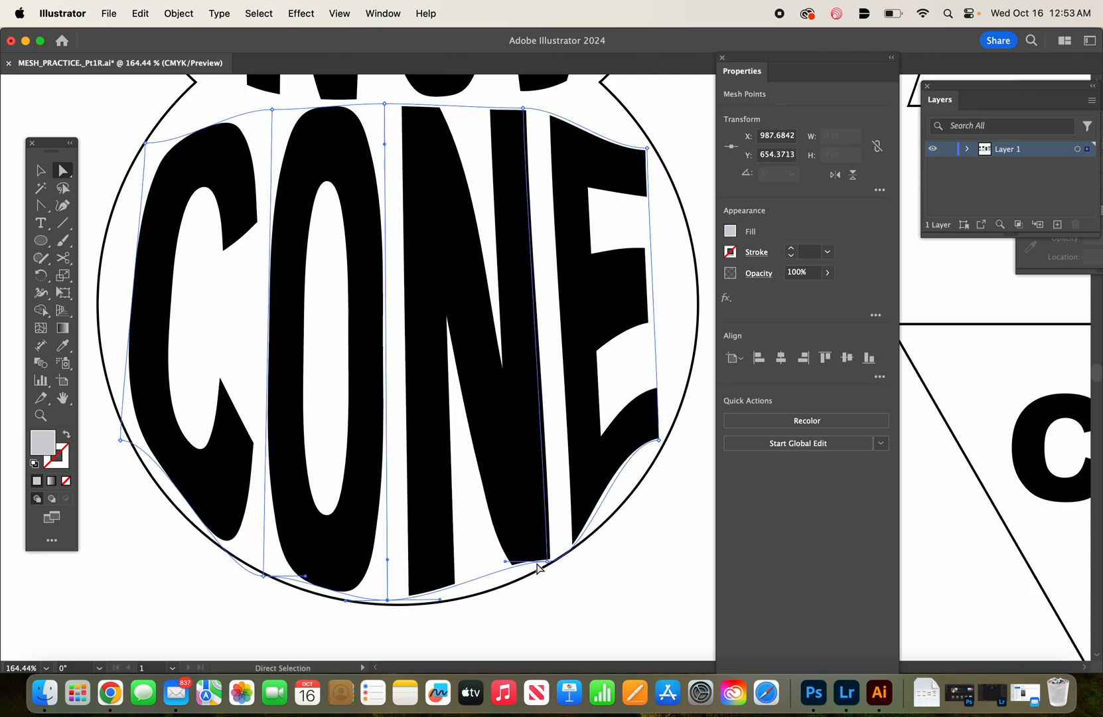
pyautogui.moveTo(546, 562); pyautogui.dragTo(508, 576)
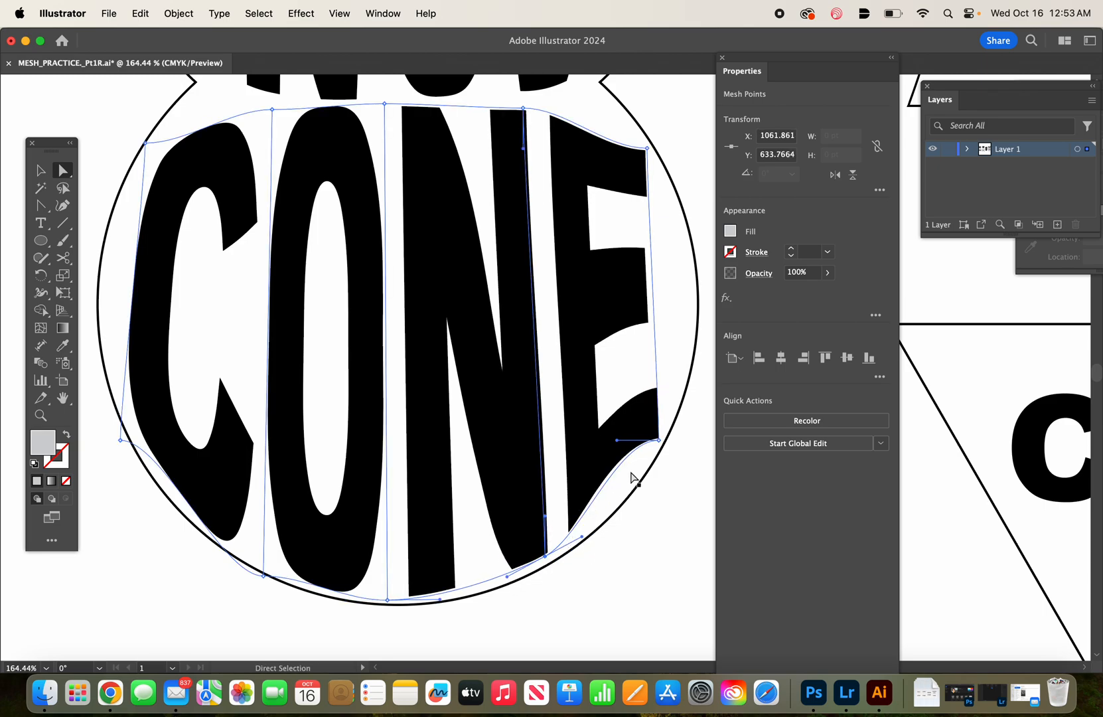
pyautogui.click(264, 574)
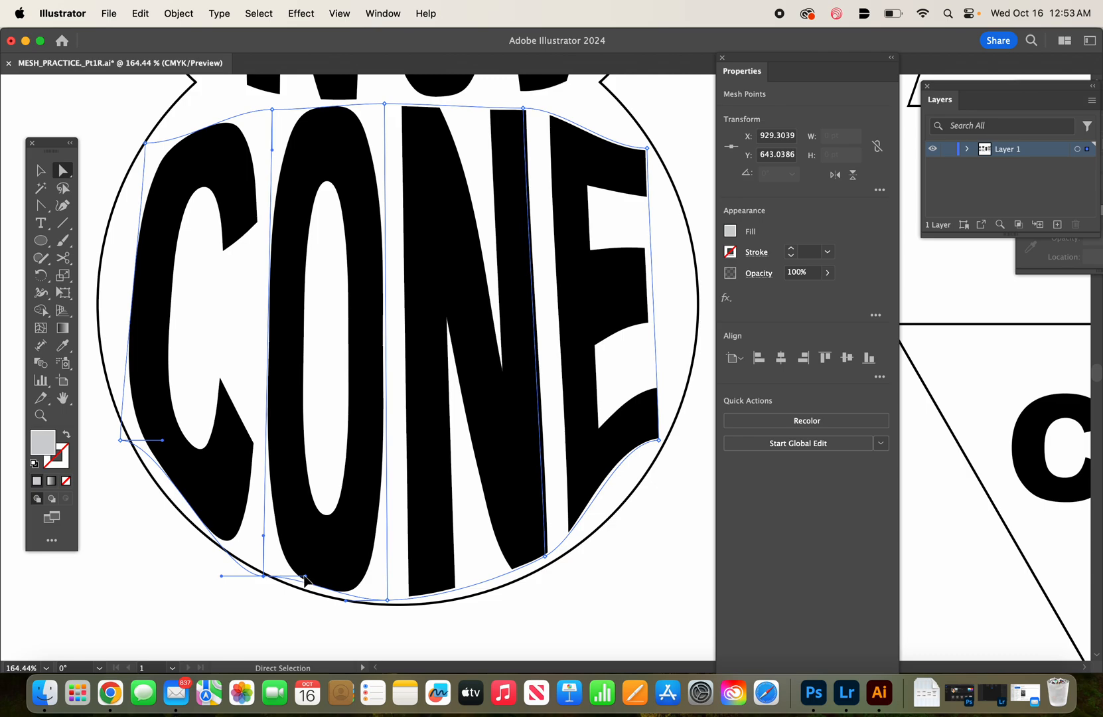
pyautogui.moveTo(307, 590); pyautogui.dragTo(264, 574)
# Raise CONE's upper mesh points between N and E and between C and O slightly, levelling them with the middle upper point.
pyautogui.scroll(5, 317, 507)
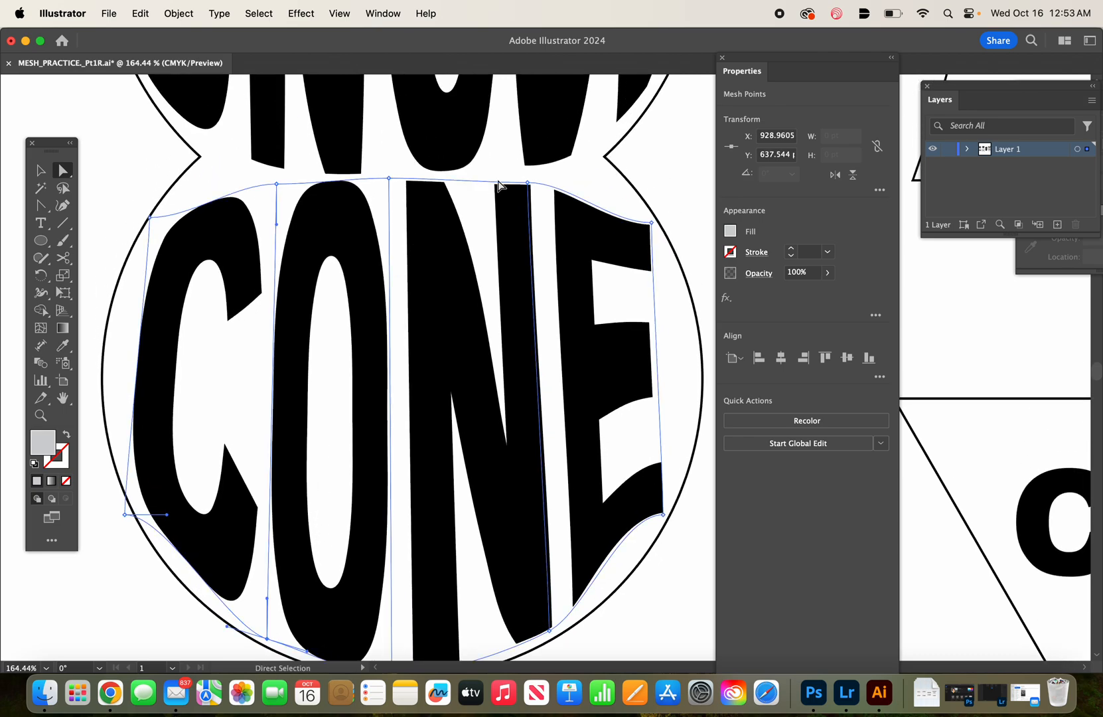
pyautogui.click(528, 183)
pyautogui.moveTo(526, 180); pyautogui.dragTo(524, 174)
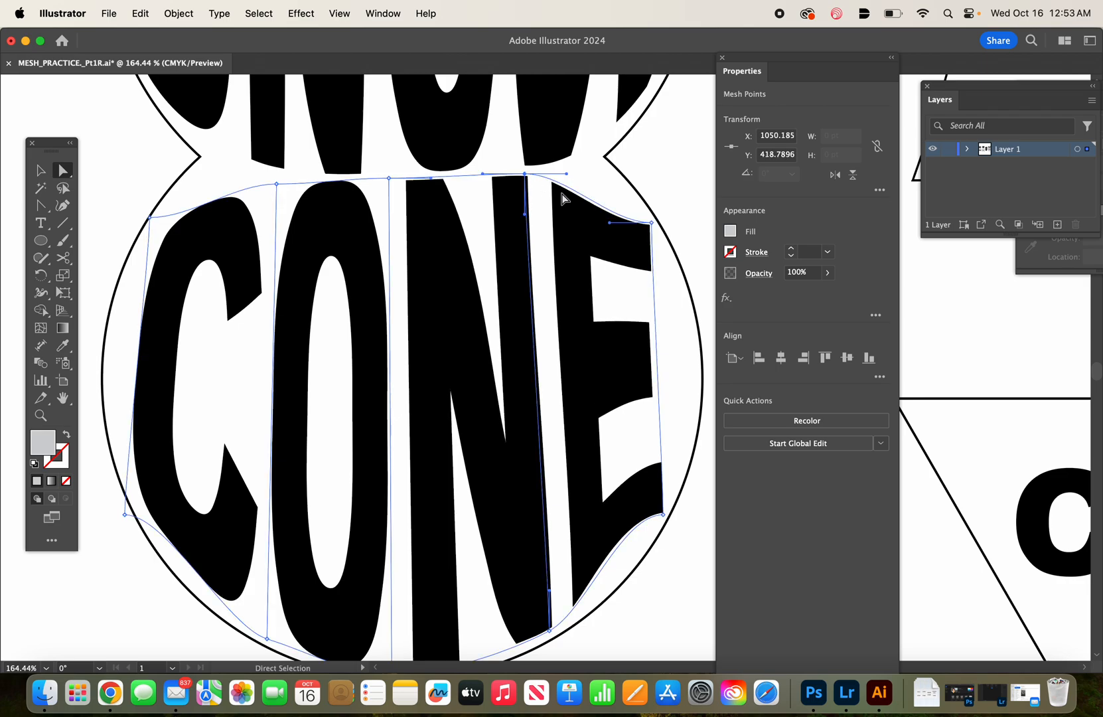
pyautogui.click(275, 180)
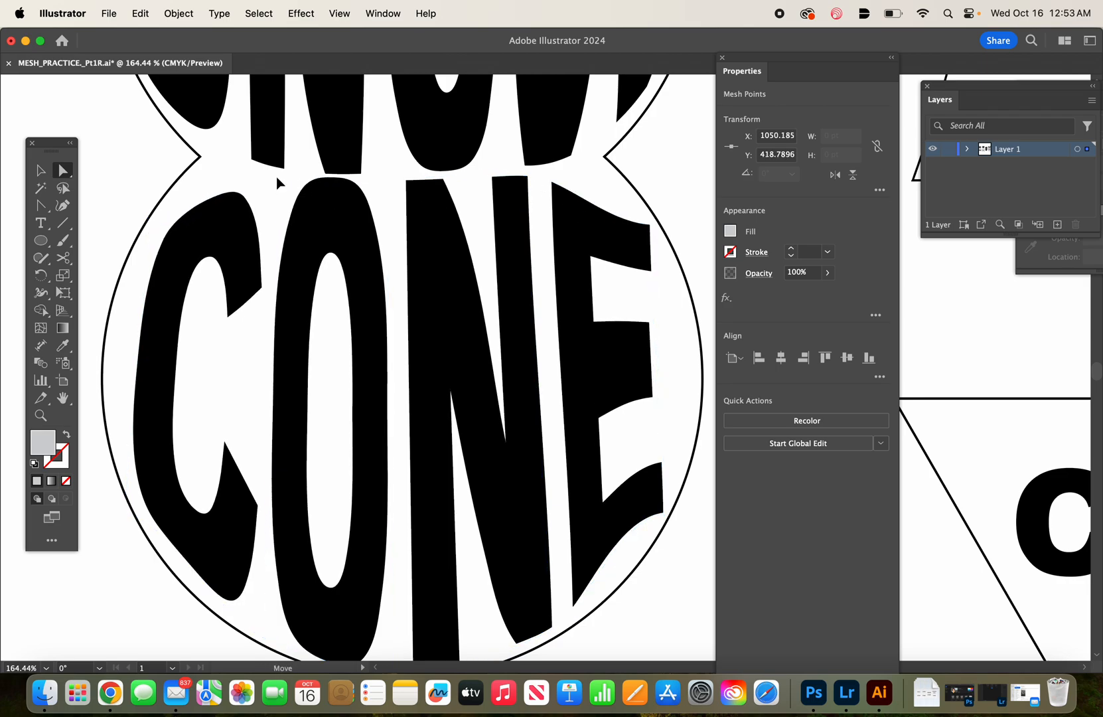
pyautogui.click(276, 177)
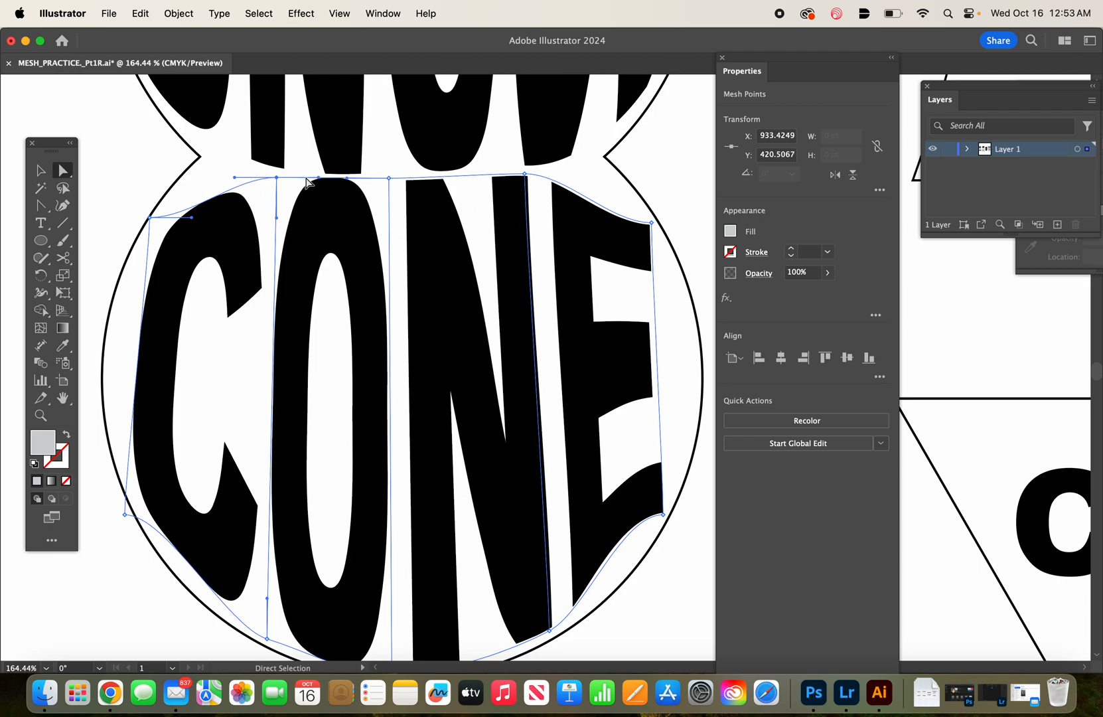
pyautogui.scroll(3, 395, 198)
pyautogui.hscroll(-2, 395, 198)
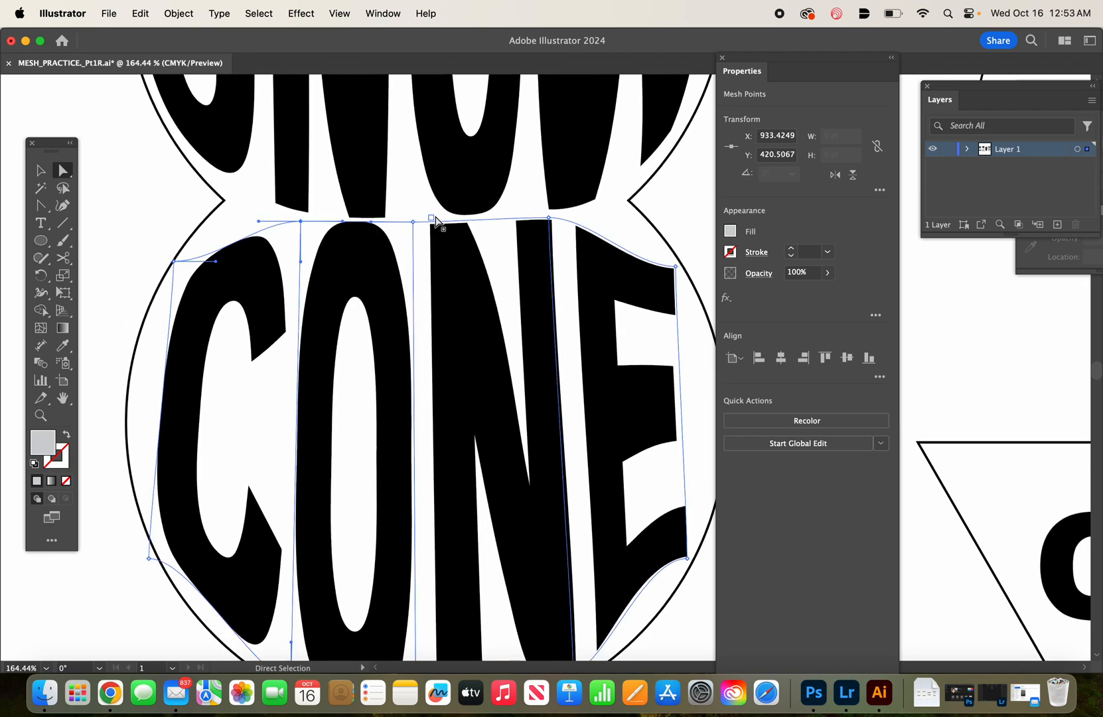
pyautogui.moveTo(417, 223)
pyautogui.mouseDown()
pyautogui.moveTo(414, 209)
pyautogui.moveTo(417, 226)
pyautogui.mouseUp()
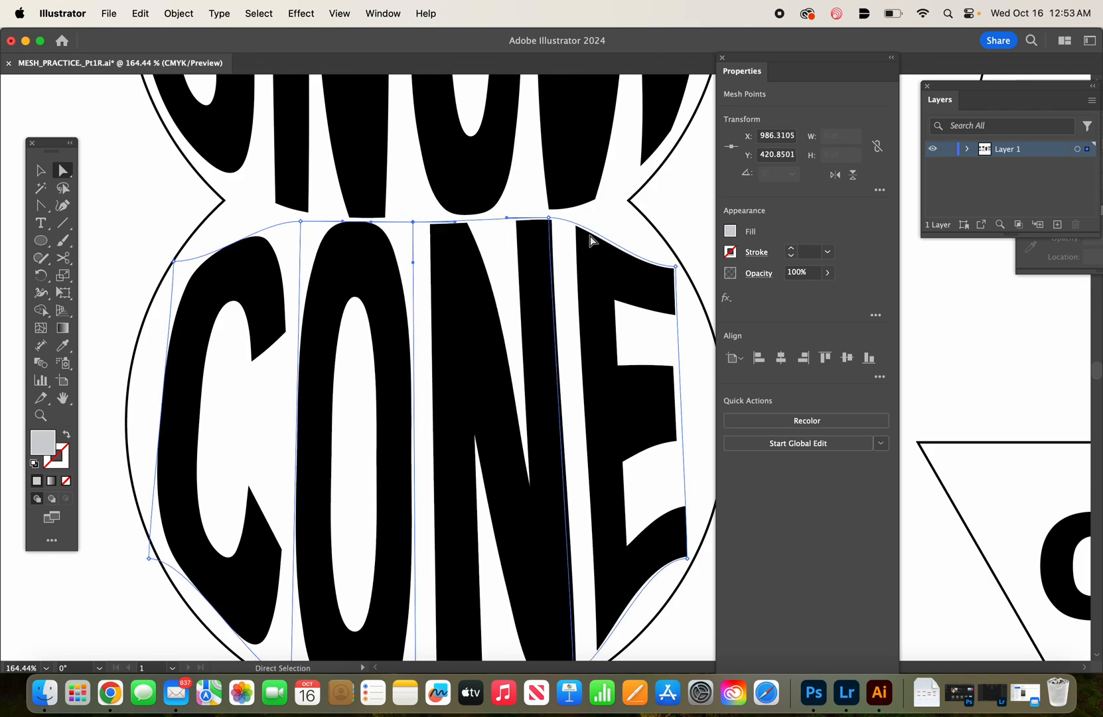
# Angle the direction handles of the C's upper and lower outer corner mesh points along the circle so its side bulges outward.
pyautogui.scroll(-3, 590, 236)
pyautogui.hscroll(2, 590, 235)
pyautogui.scroll(-1, 590, 236)
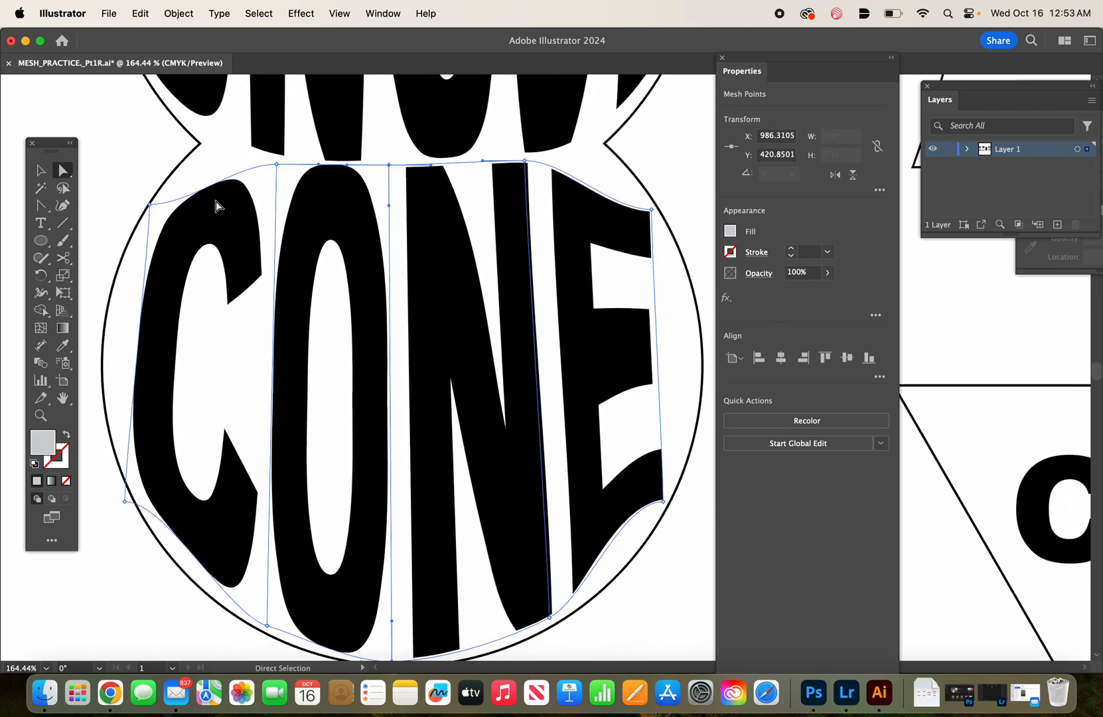
pyautogui.click(150, 205)
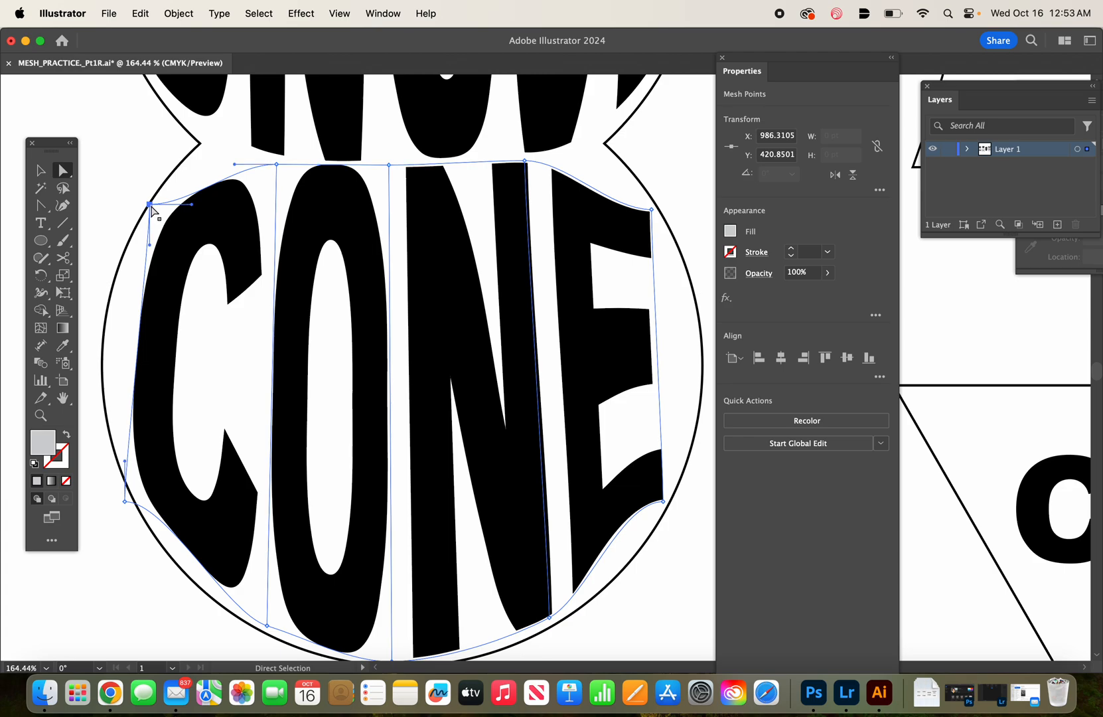
pyautogui.moveTo(194, 205); pyautogui.dragTo(198, 158)
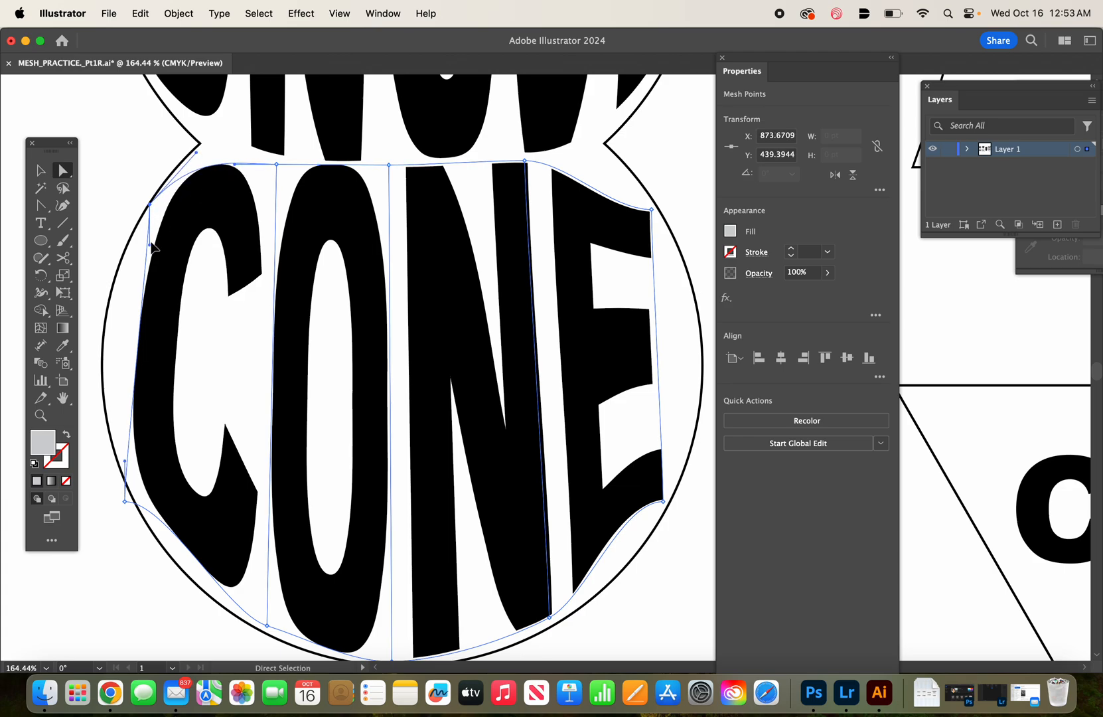
pyautogui.moveTo(152, 246); pyautogui.dragTo(131, 247)
pyautogui.click(125, 501)
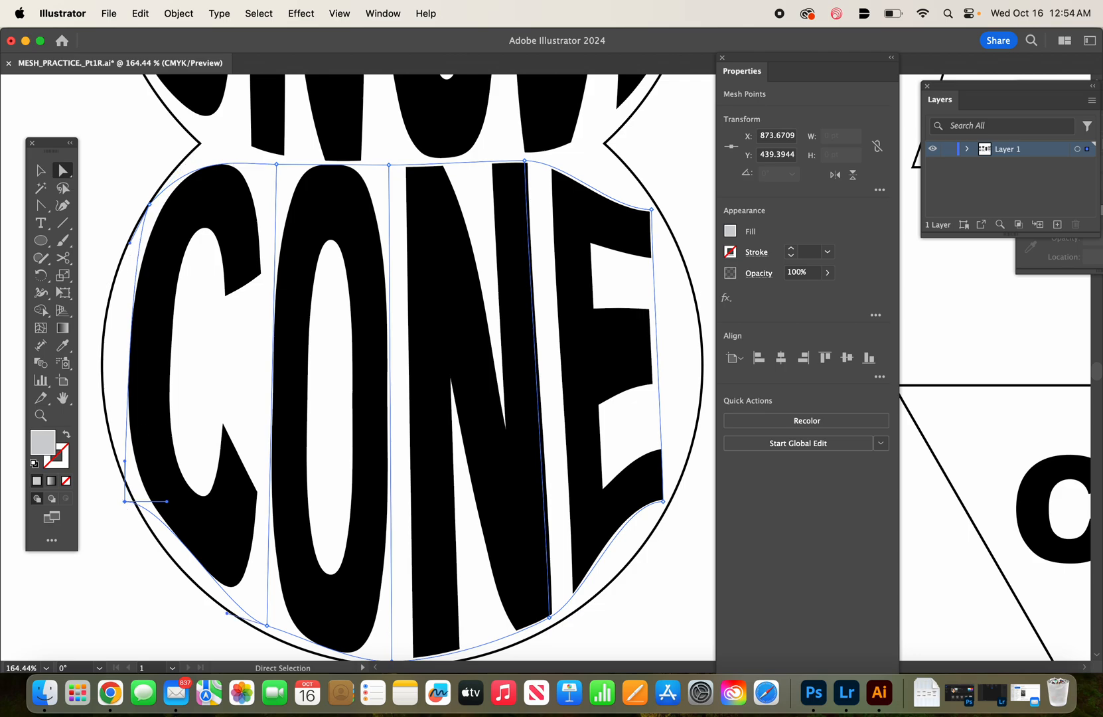
pyautogui.moveTo(166, 503); pyautogui.dragTo(158, 540)
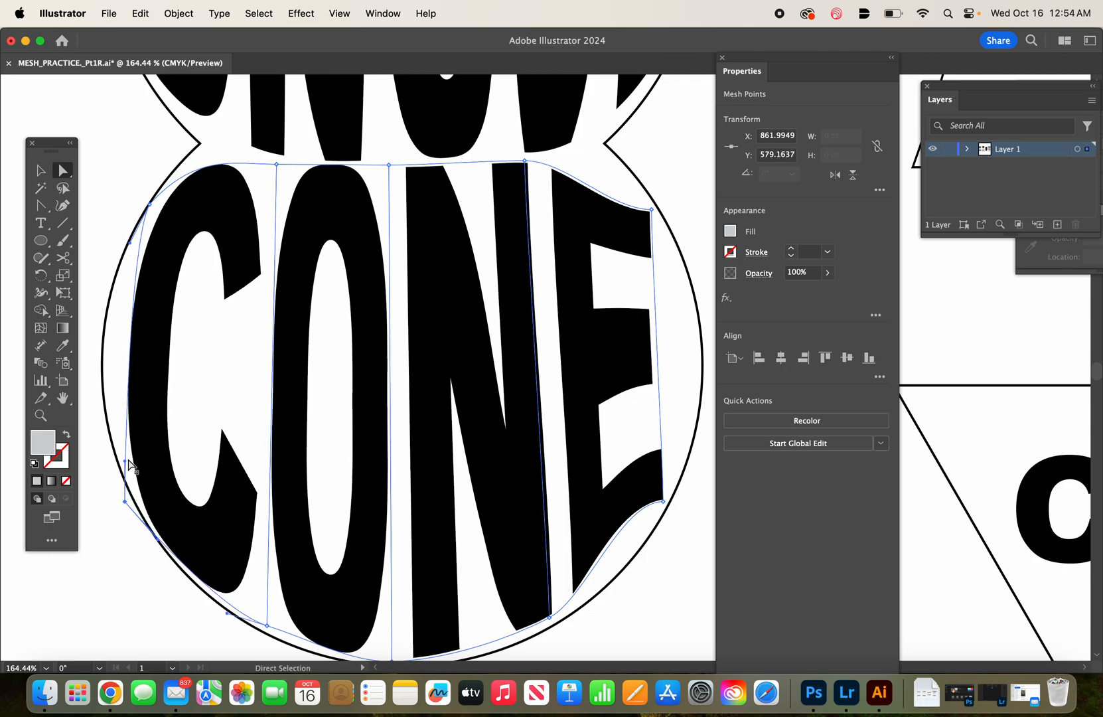
pyautogui.moveTo(124, 465); pyautogui.dragTo(118, 458)
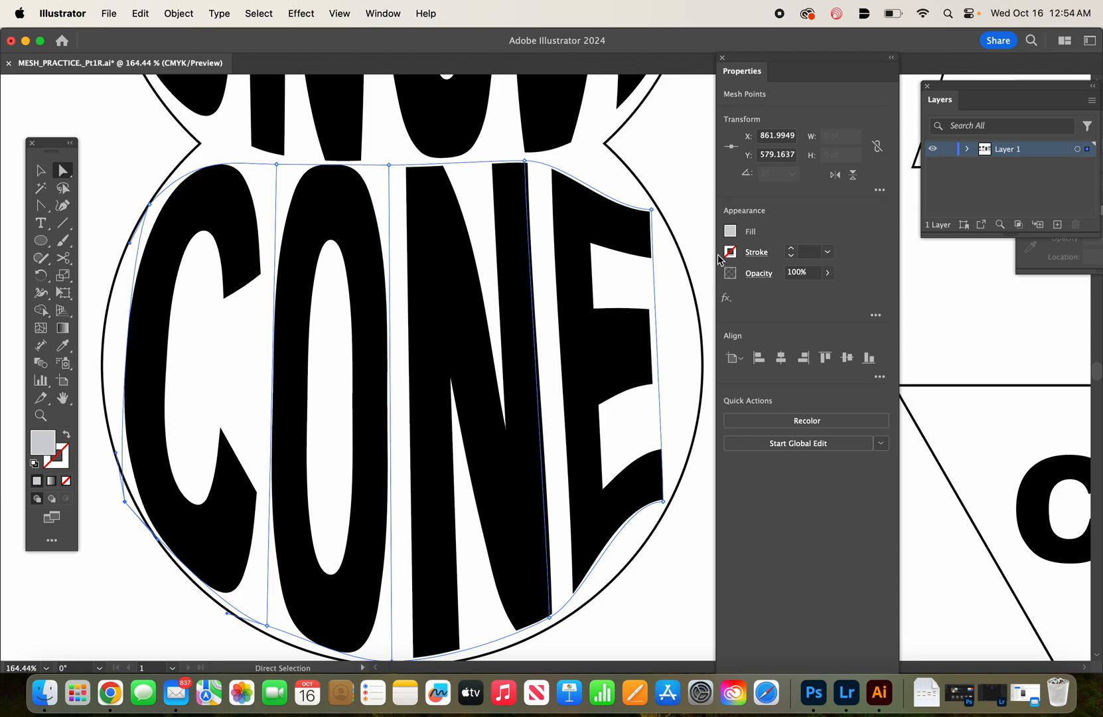
# Angle the direction handles of the E's upper and lower outer corner mesh points to follow the circle.
pyautogui.click(651, 210)
pyautogui.moveTo(610, 216); pyautogui.dragTo(613, 170)
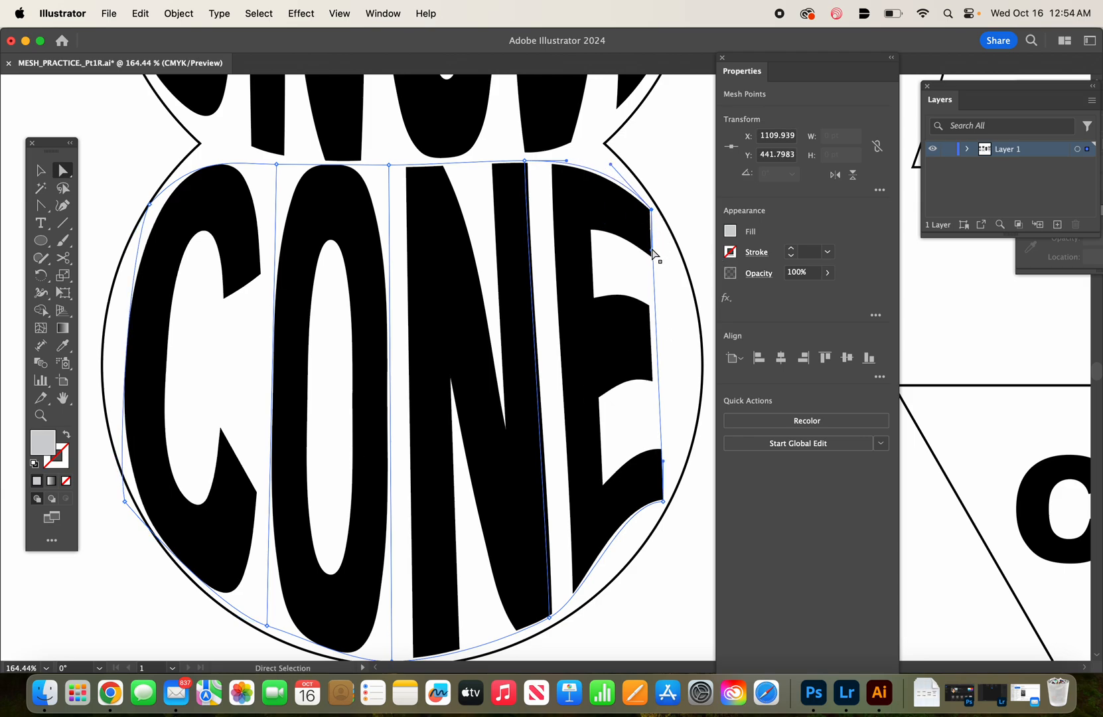
pyautogui.moveTo(653, 252); pyautogui.dragTo(676, 255)
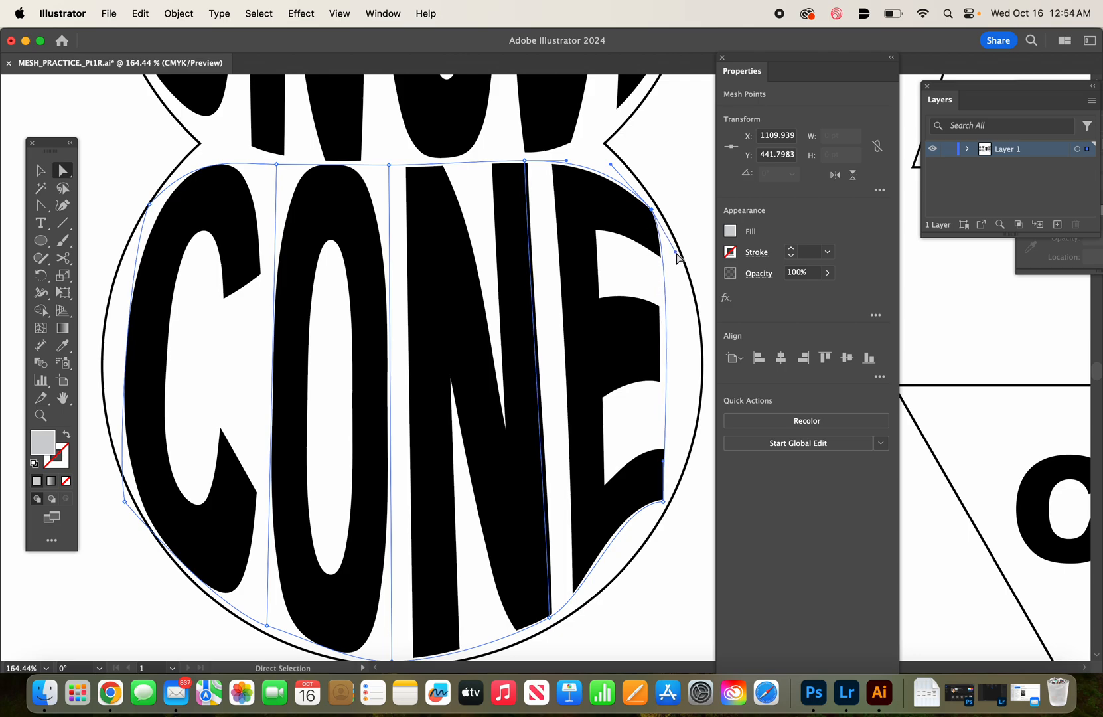
pyautogui.click(663, 501)
pyautogui.moveTo(666, 466); pyautogui.dragTo(682, 458)
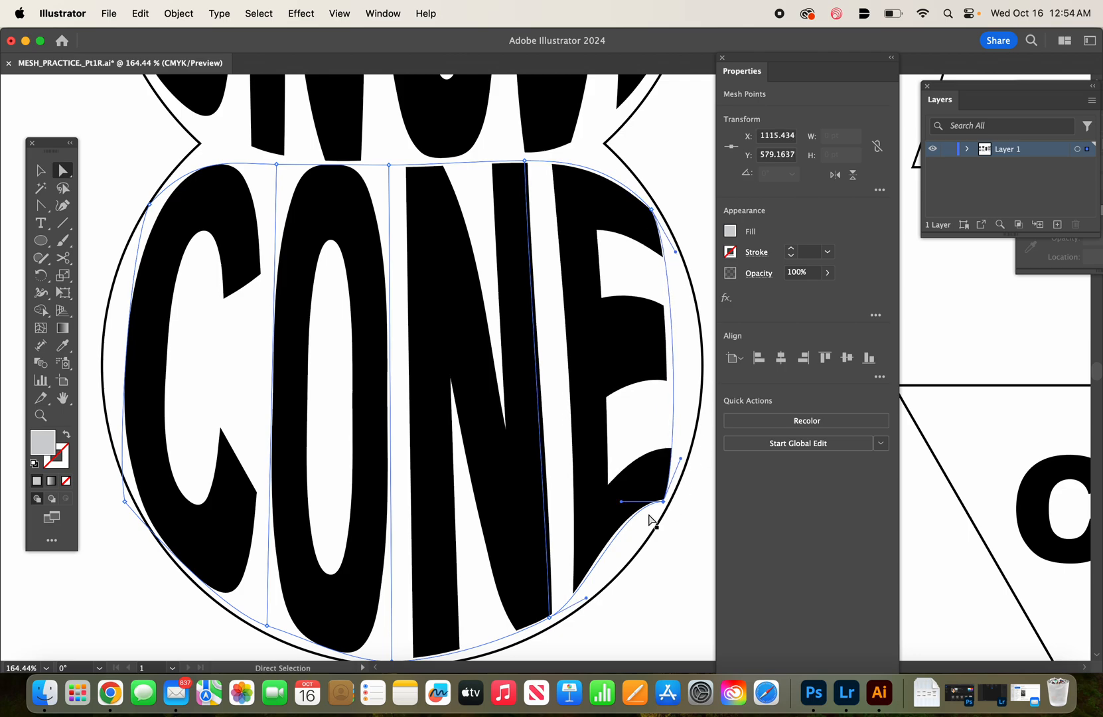
pyautogui.moveTo(622, 502); pyautogui.dragTo(624, 522)
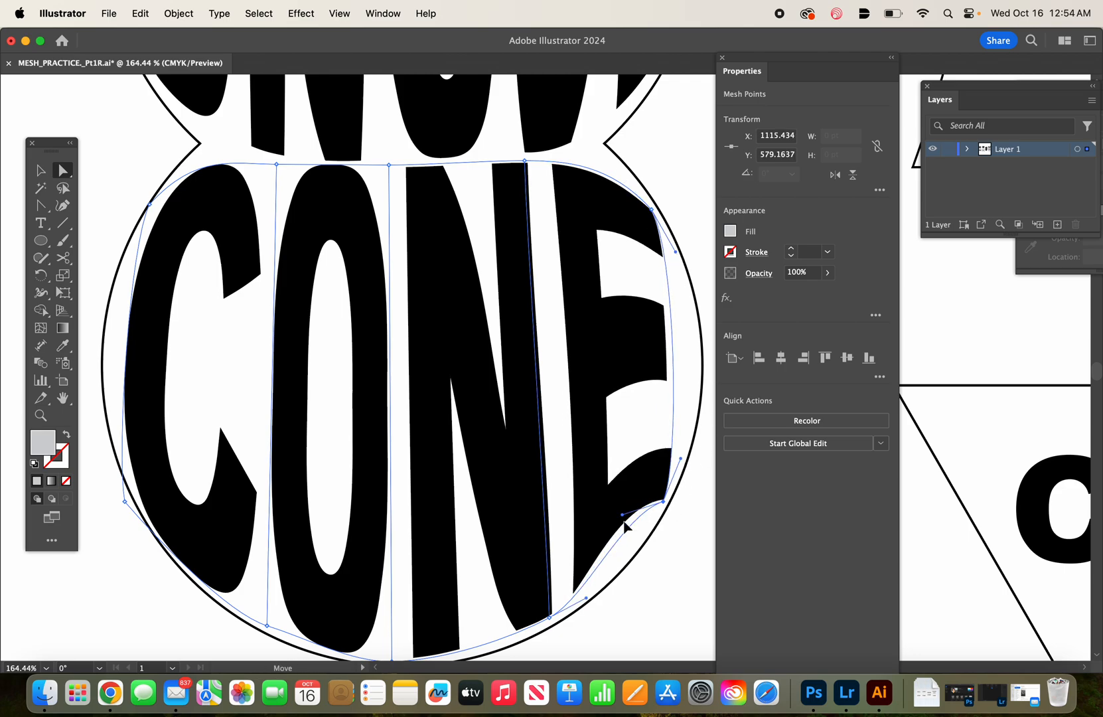
pyautogui.click(672, 556)
# Raise the C's lower outer corner mesh point slightly, refine the lower edge between C and O, and deselect the mesh.
pyautogui.scroll(-3, 679, 561)
pyautogui.click(412, 527)
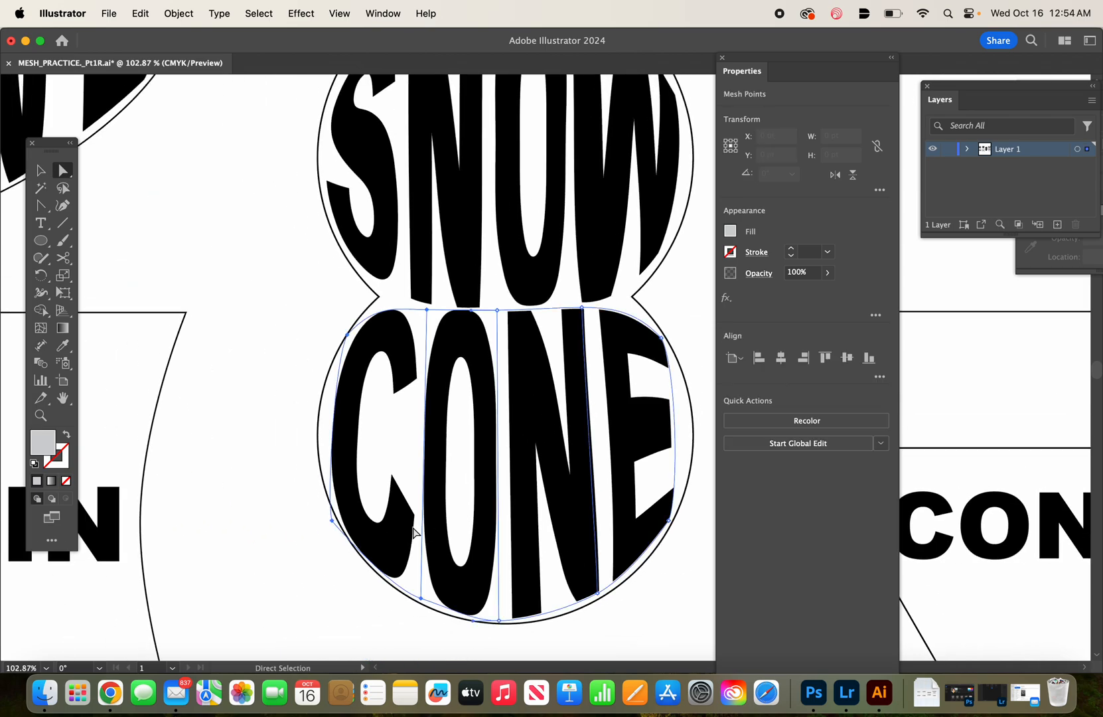
pyautogui.scroll(3, 412, 527)
pyautogui.click(297, 500)
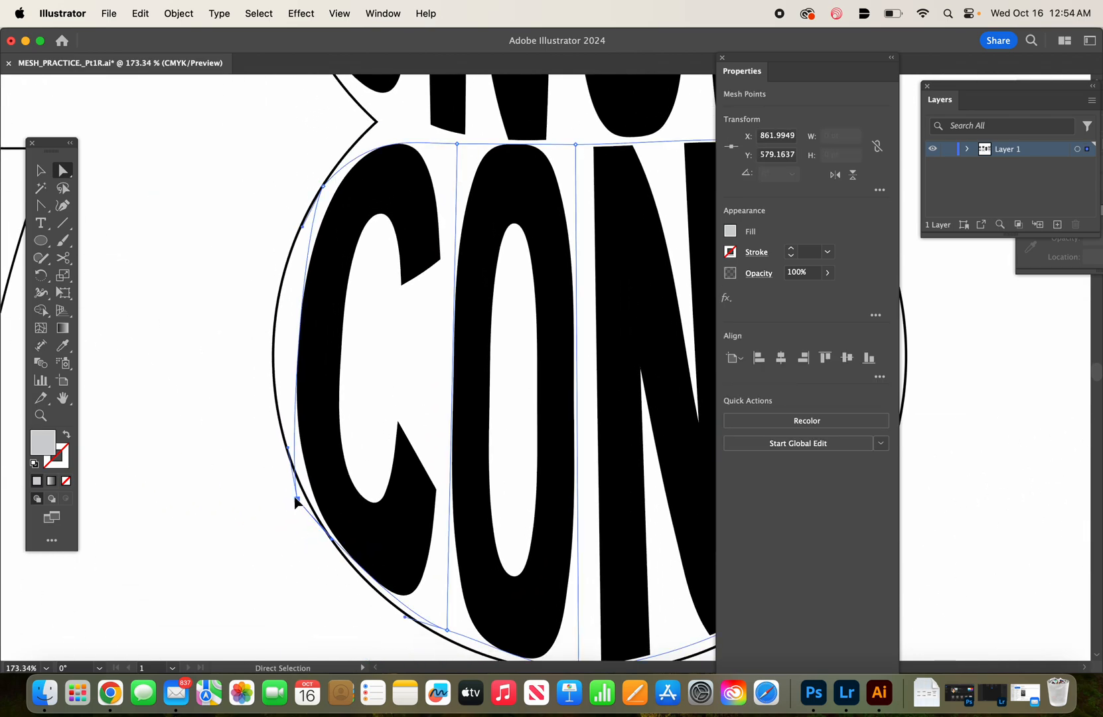
pyautogui.click(447, 629)
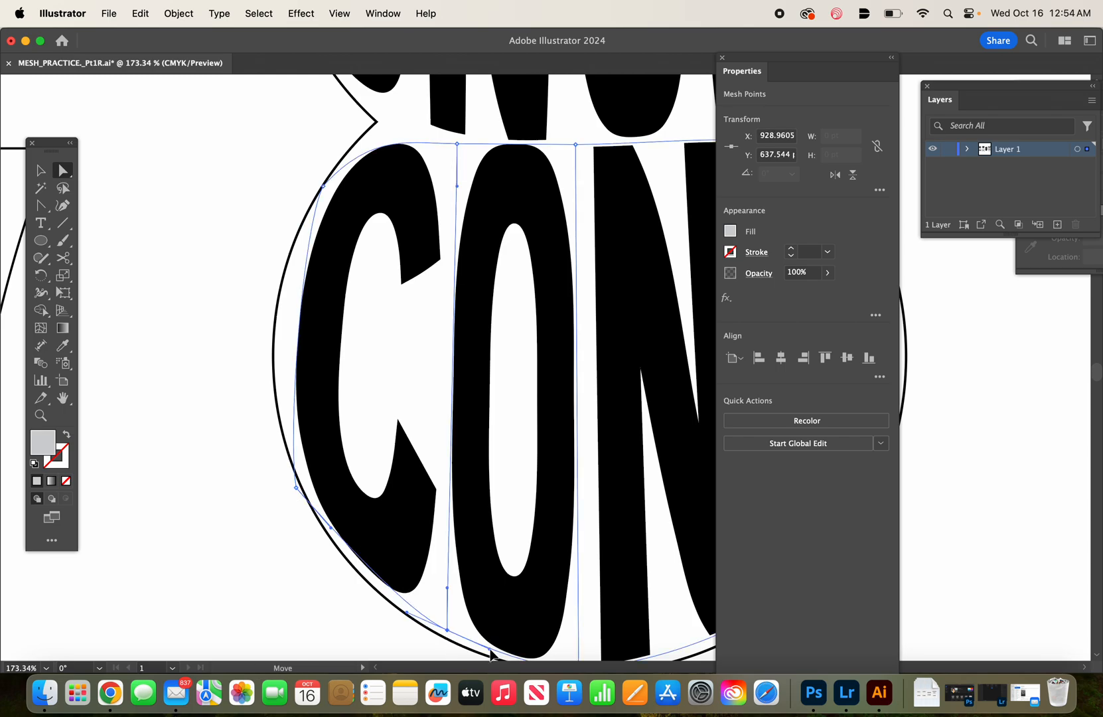
pyautogui.scroll(-2, 379, 641)
pyautogui.click(379, 641)
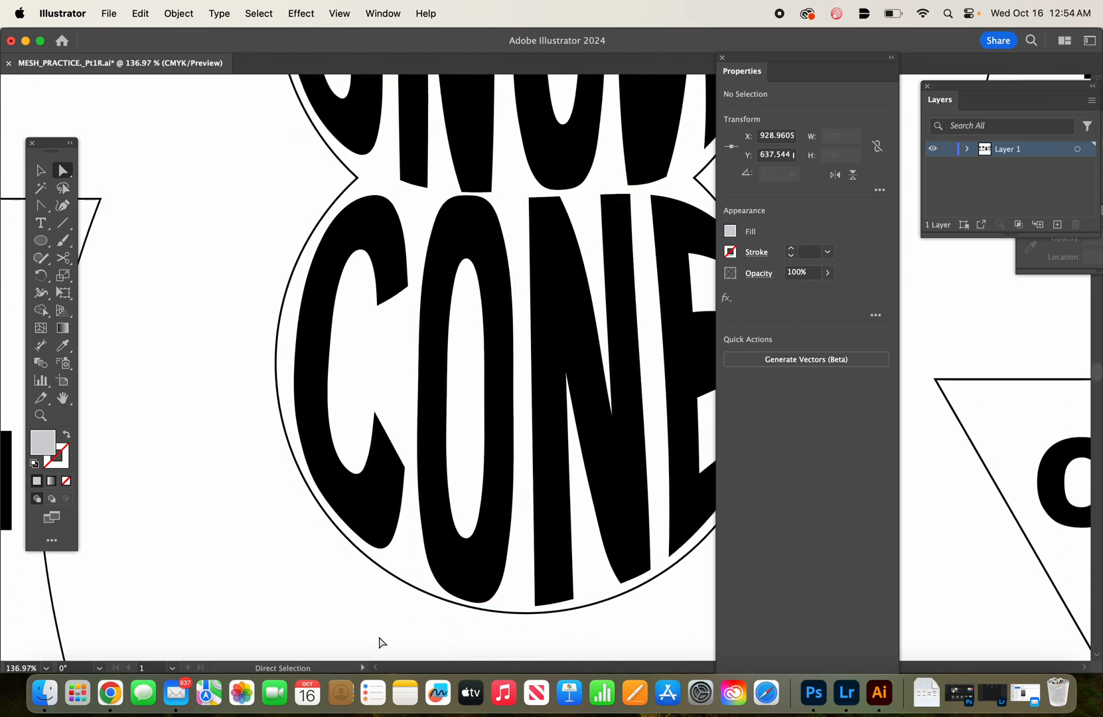
# Review the warped SNOW CONE shape alongside the finished and remaining word shapes across the artboard.
pyautogui.scroll(-2, 379, 641)
pyautogui.scroll(-3, 380, 642)
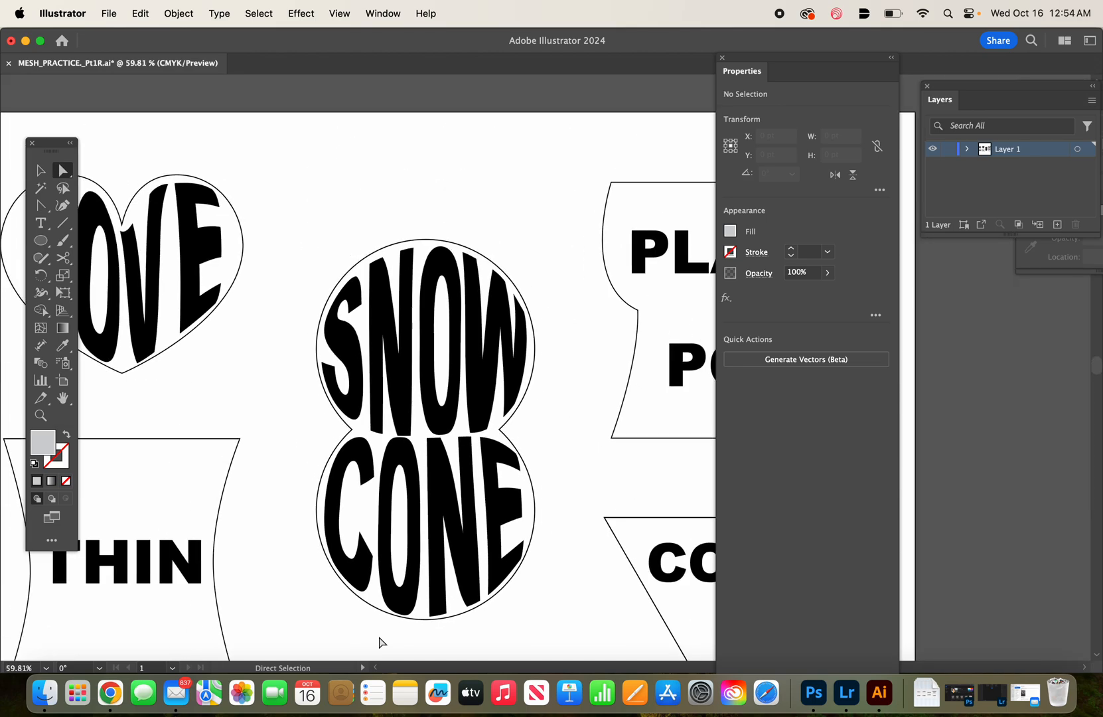
pyautogui.scroll(-4, 380, 642)
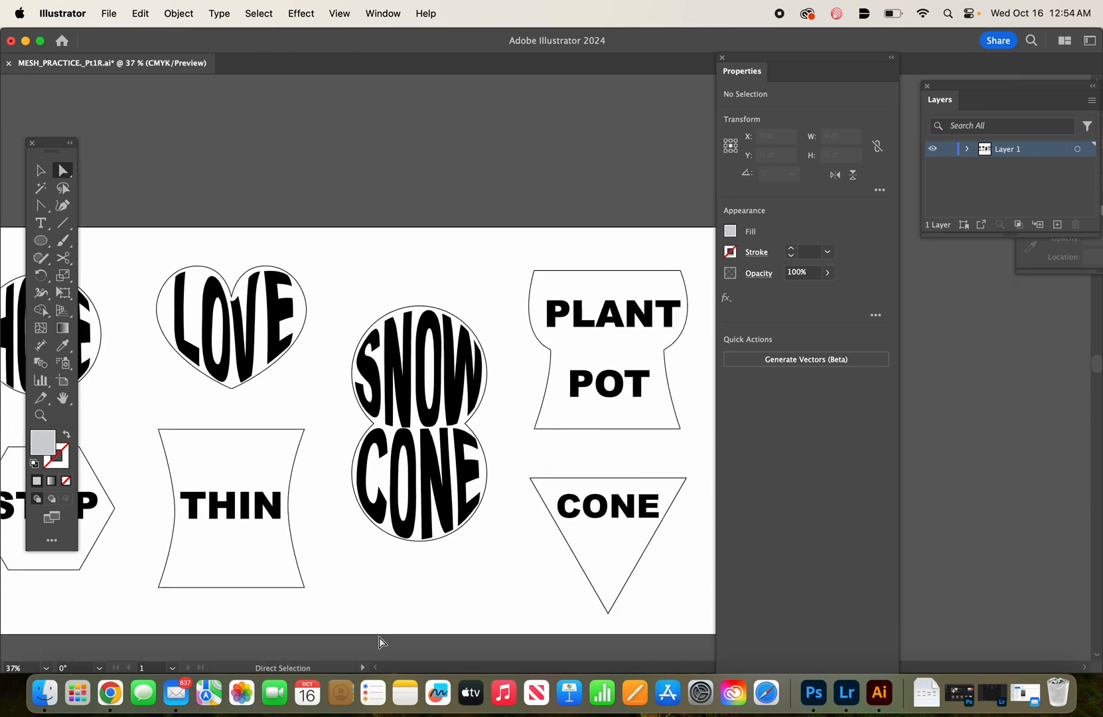
pyautogui.hscroll(5, 379, 638)
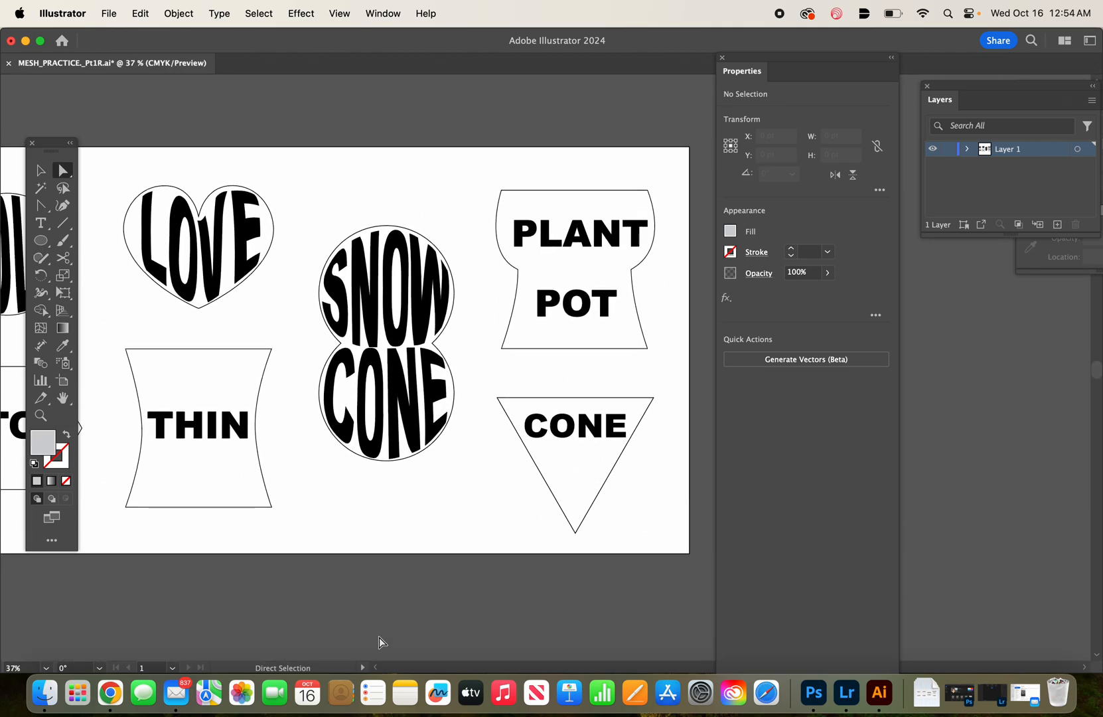
pyautogui.scroll(3, 397, 614)
pyautogui.hscroll(3, 398, 614)
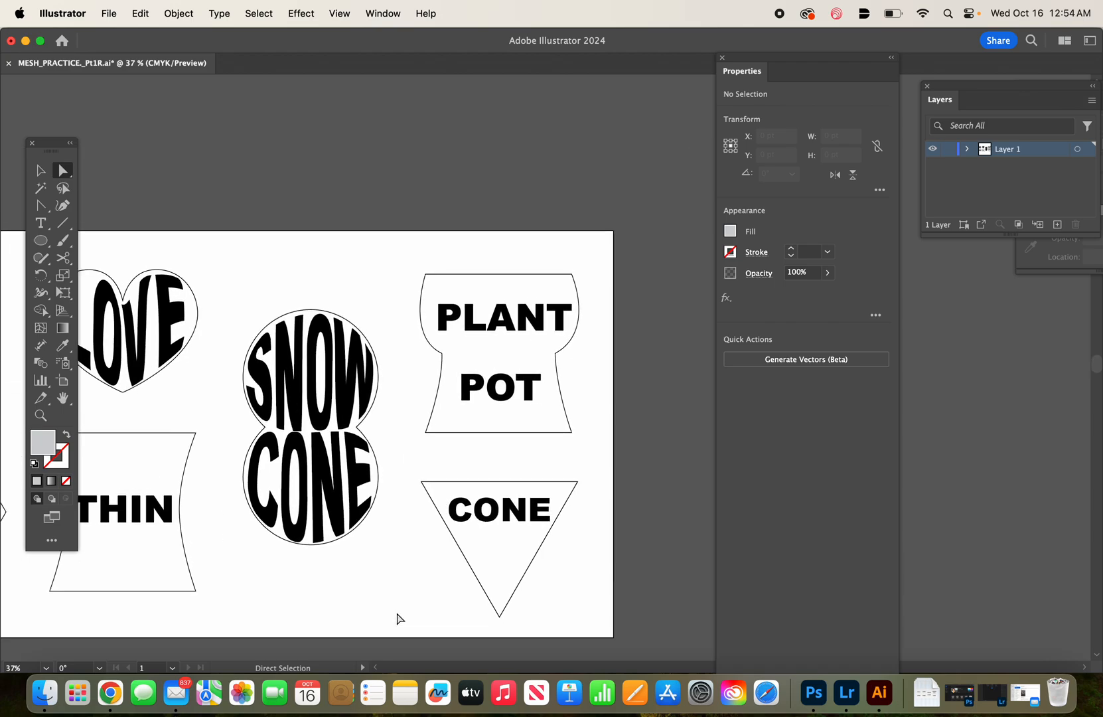
pyautogui.hscroll(-7, 399, 619)
pyautogui.scroll(-3, 399, 618)
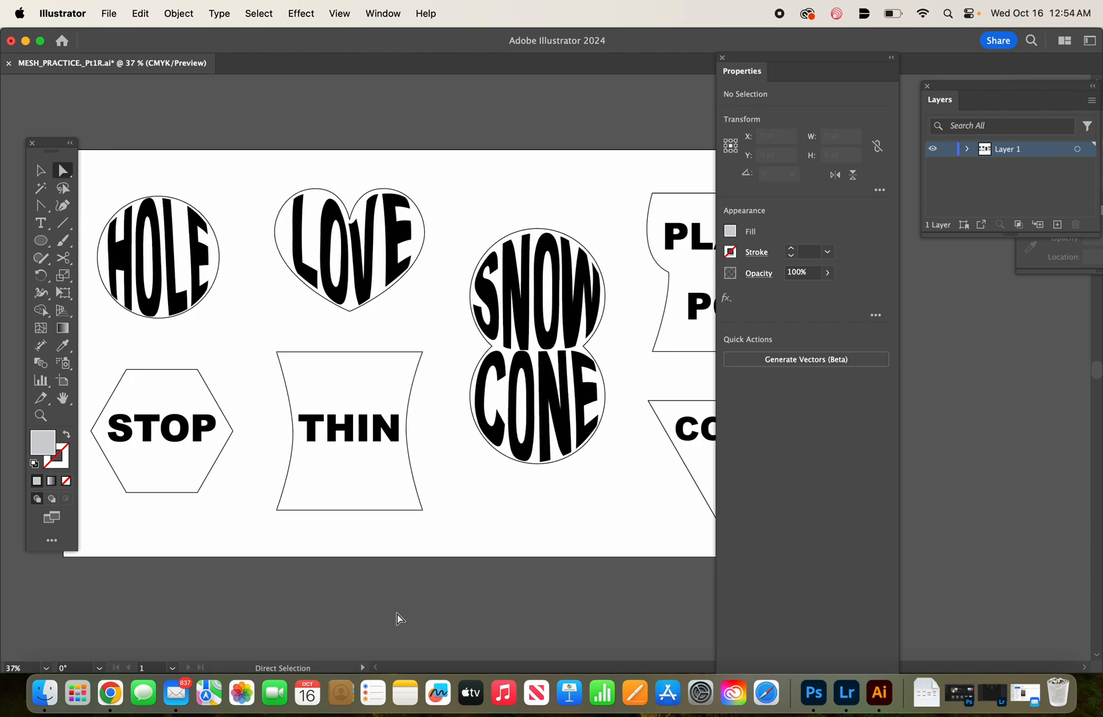
pyautogui.hscroll(6, 399, 616)
pyautogui.scroll(2, 398, 616)
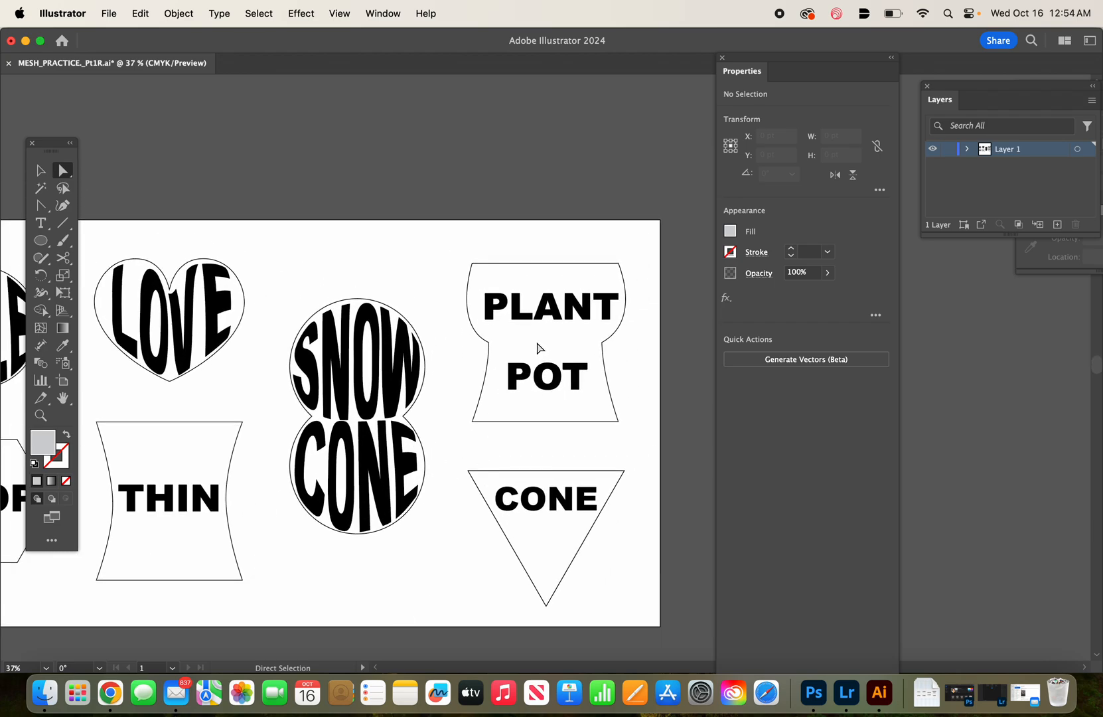
pyautogui.hscroll(-5, 541, 391)
pyautogui.scroll(-2, 541, 391)
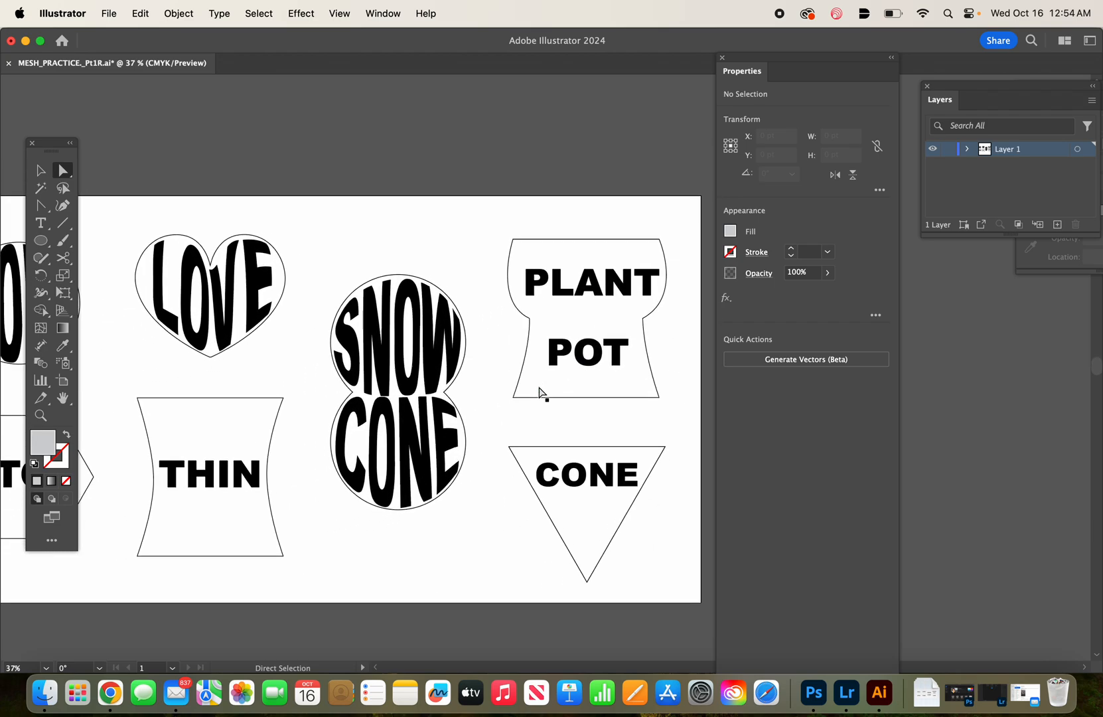
pyautogui.hscroll(5, 211, 482)
pyautogui.scroll(2, 211, 482)
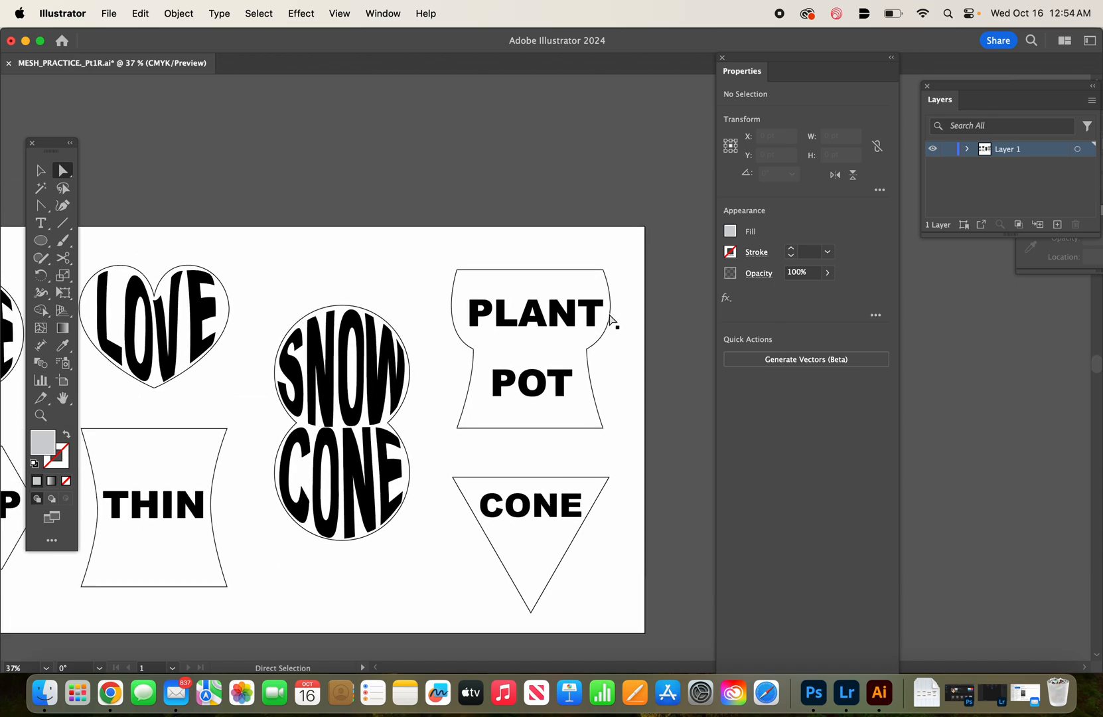
# Select the PLANT text and shift it slightly up and to the left inside the pot shape's upper part.
pyautogui.scroll(5, 612, 321)
pyautogui.hscroll(-3, 609, 315)
pyautogui.click(579, 314)
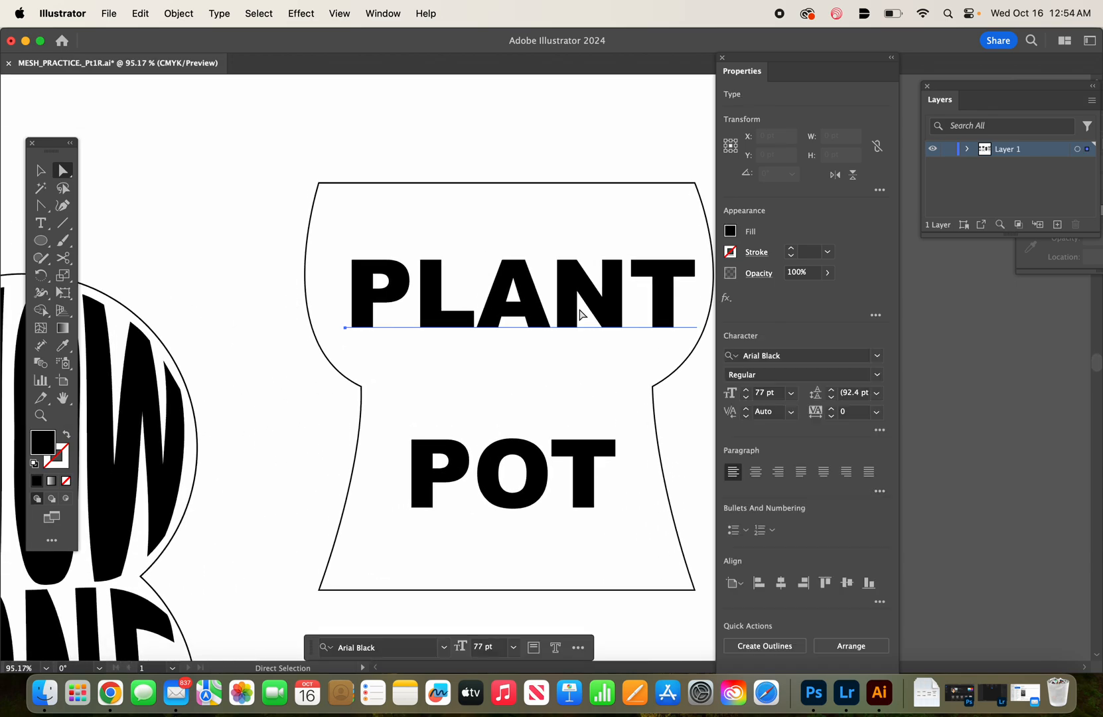
pyautogui.scroll(3, 579, 315)
pyautogui.scroll(-2, 579, 315)
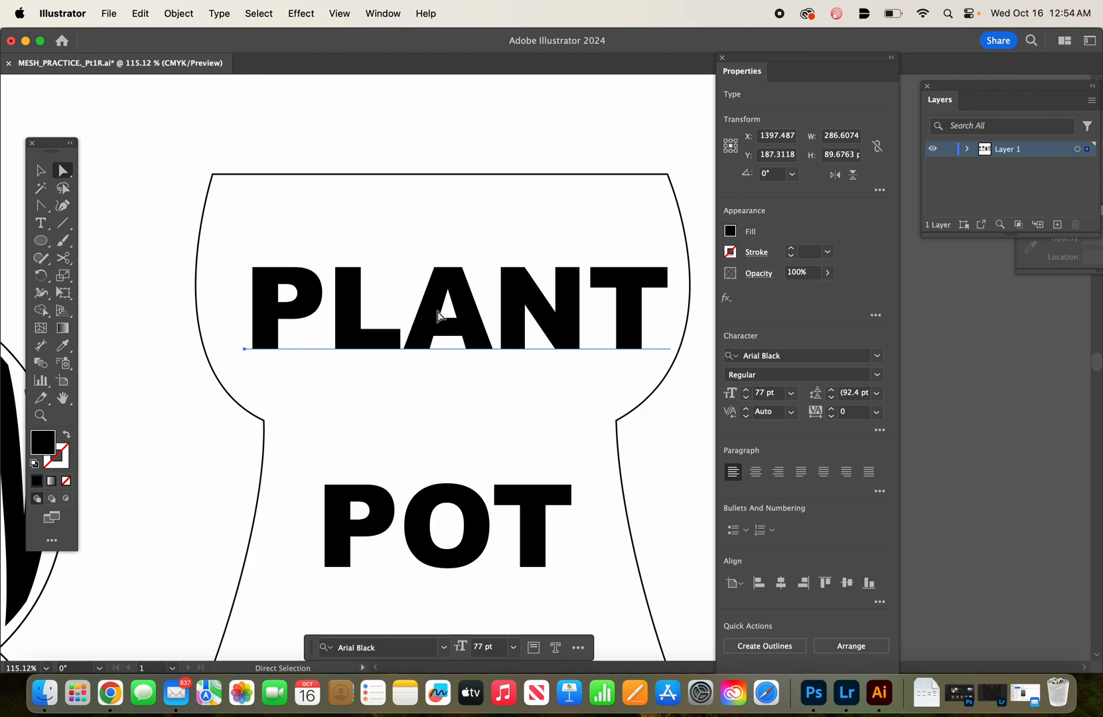
pyautogui.moveTo(440, 315); pyautogui.dragTo(429, 308)
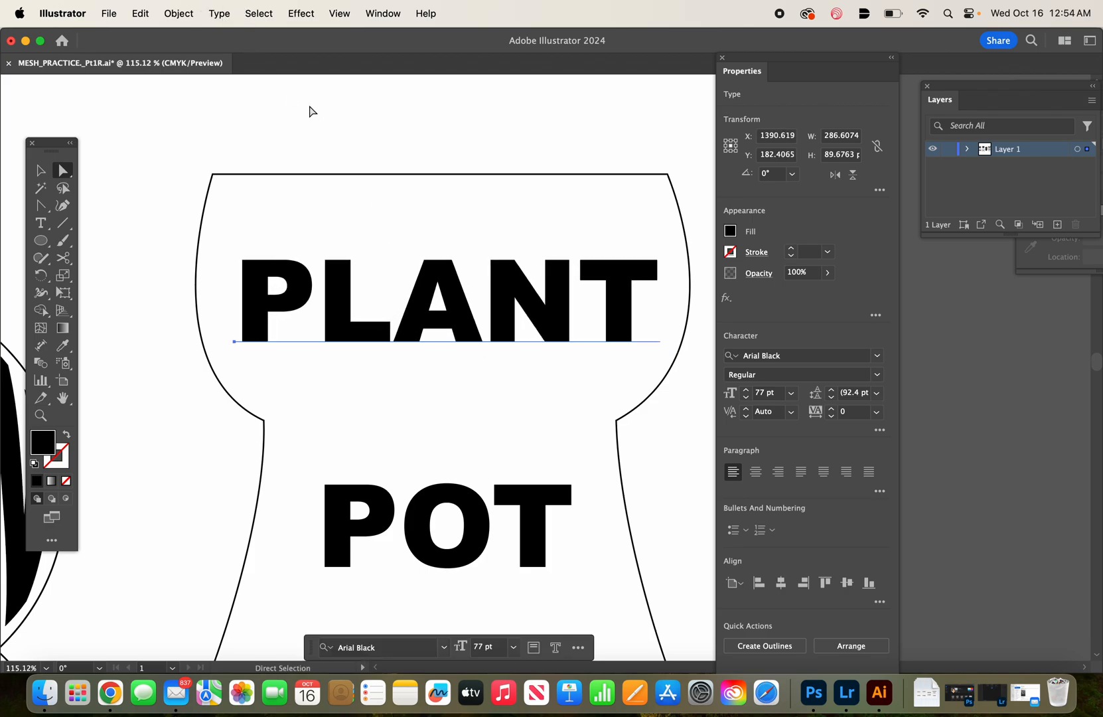
# Apply an envelope mesh with 1 row and 5 columns to the PLANT text.
pyautogui.click(178, 12)
pyautogui.moveTo(207, 531)
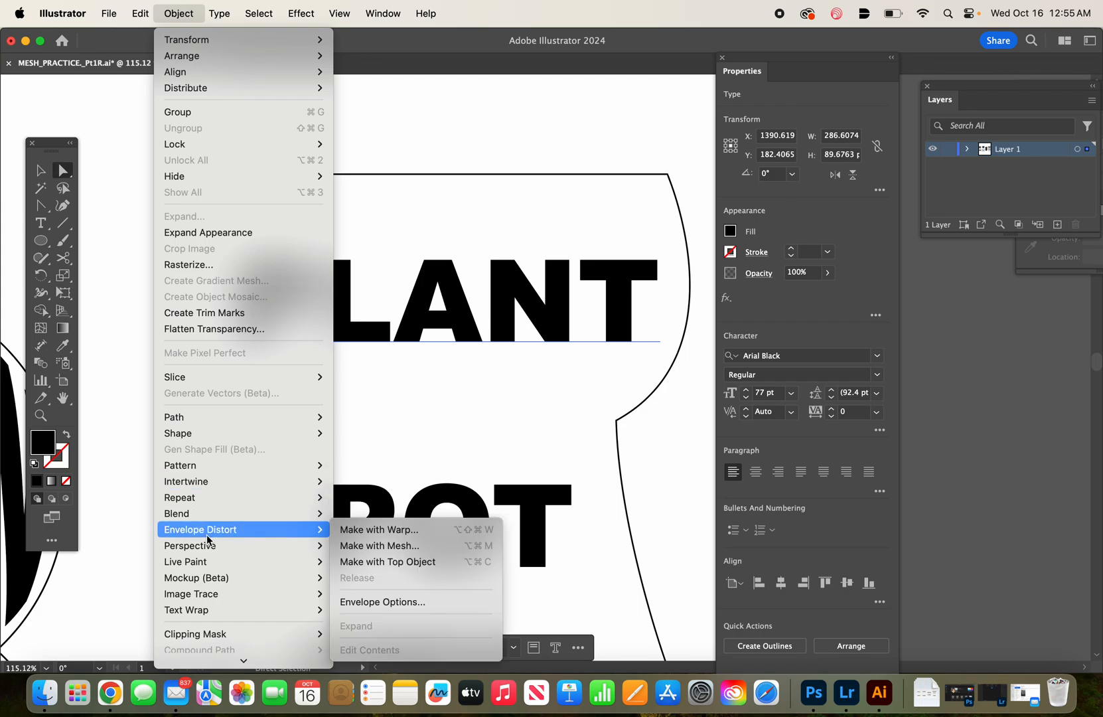
pyautogui.click(366, 546)
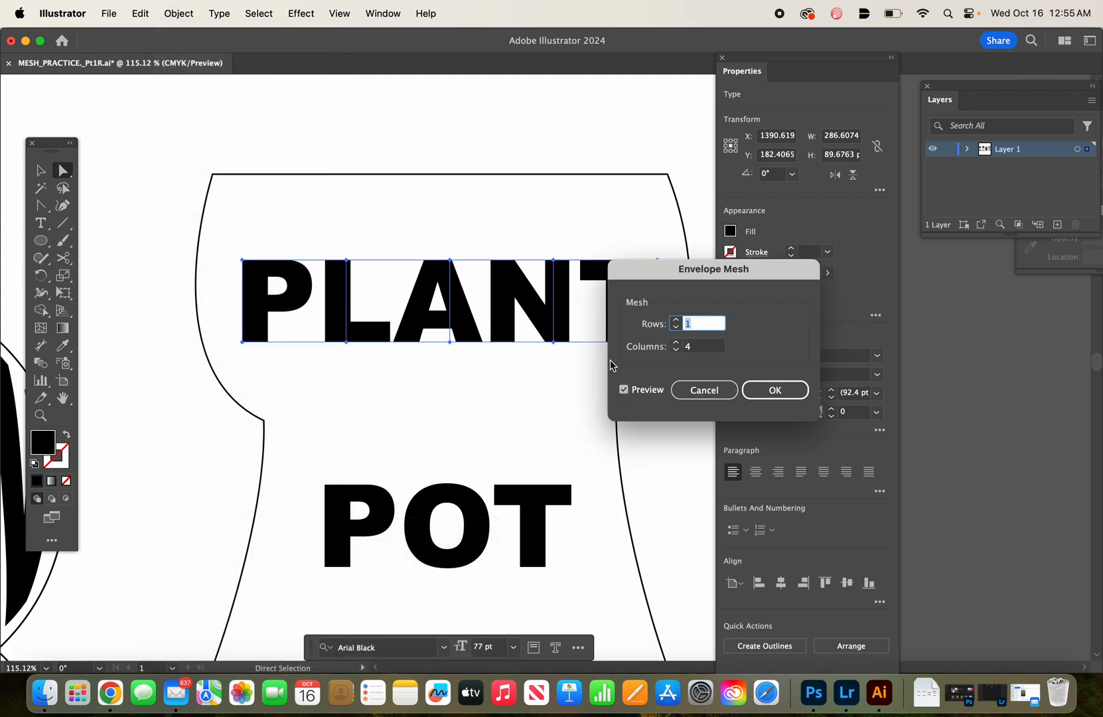
pyautogui.moveTo(692, 266); pyautogui.dragTo(788, 237)
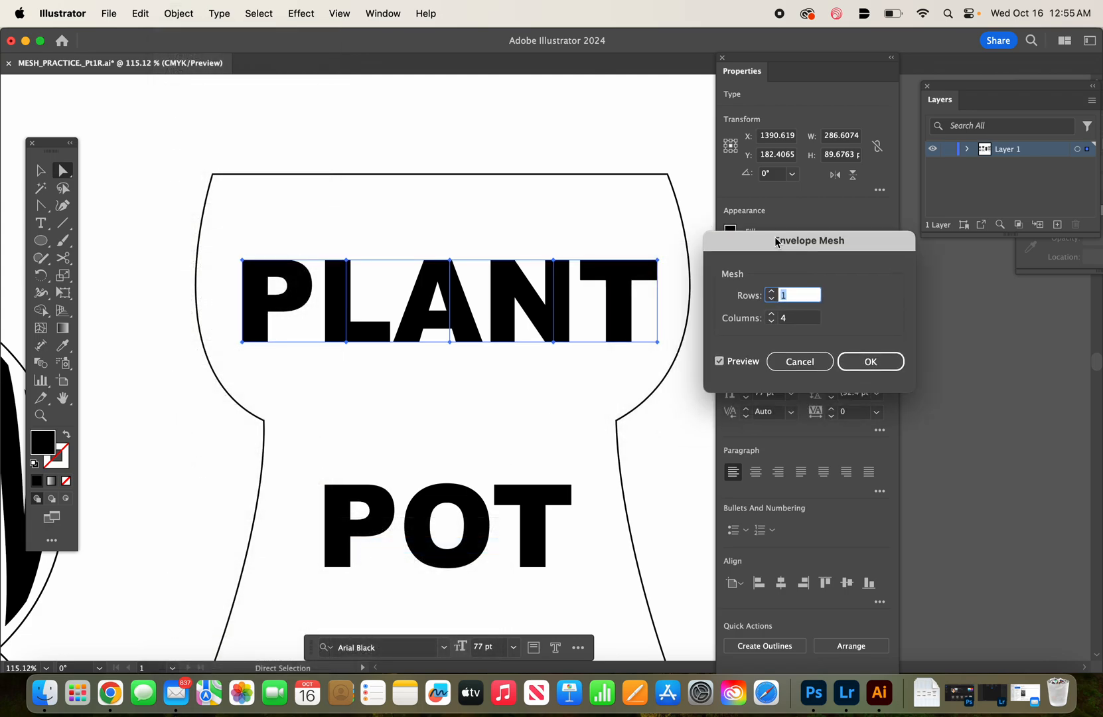
pyautogui.click(772, 316)
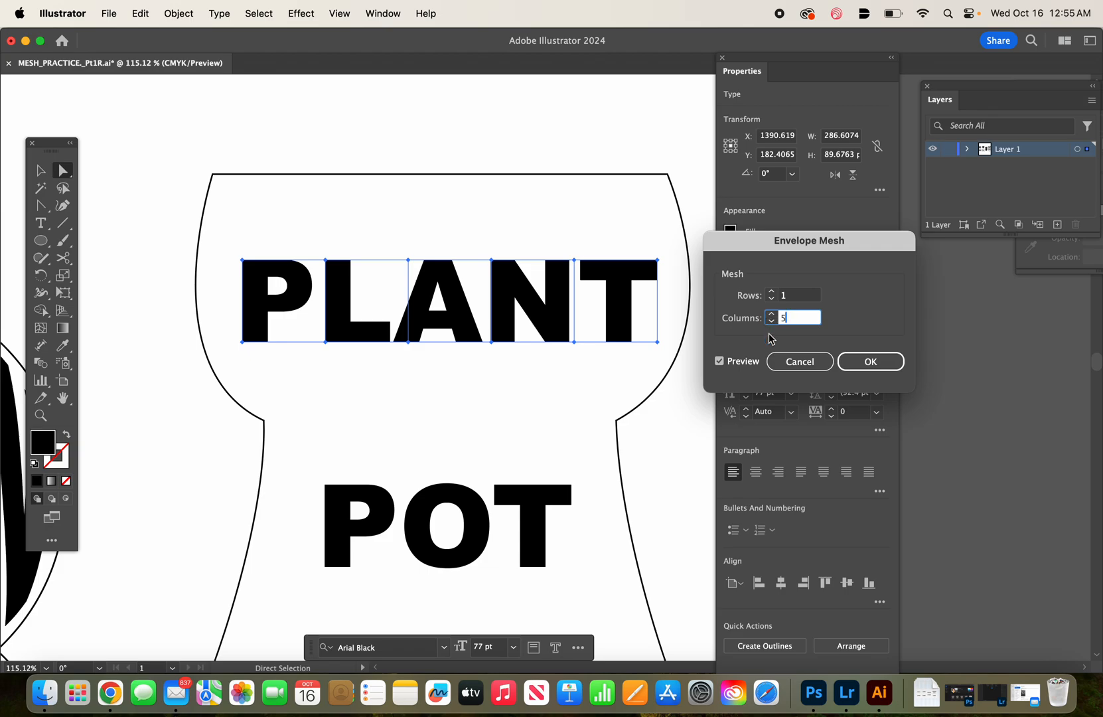
pyautogui.click(772, 322)
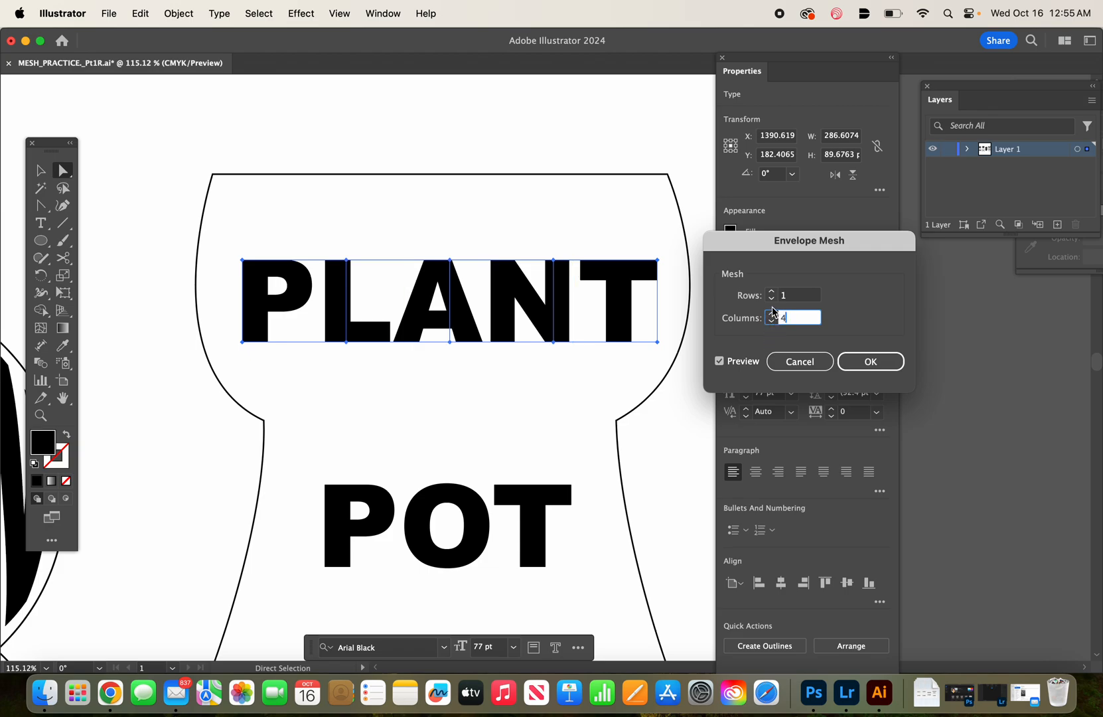
pyautogui.click(771, 314)
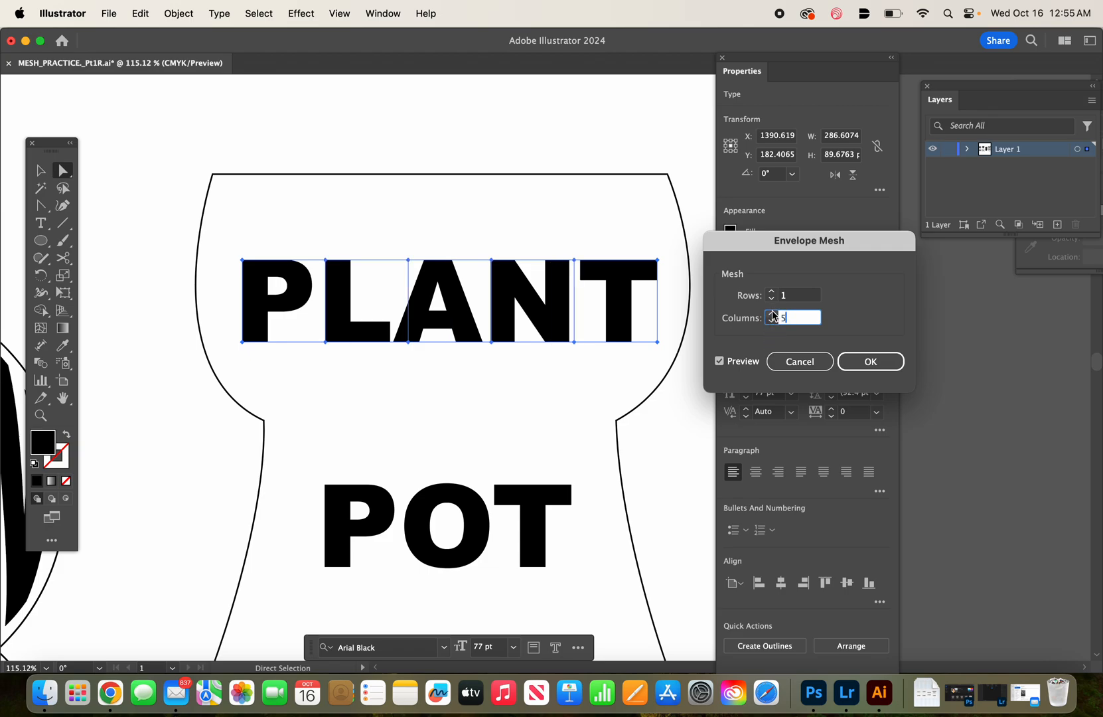
pyautogui.click(860, 365)
# Apply an envelope mesh with 1 row and 3 columns to the POT text.
pyautogui.click(473, 521)
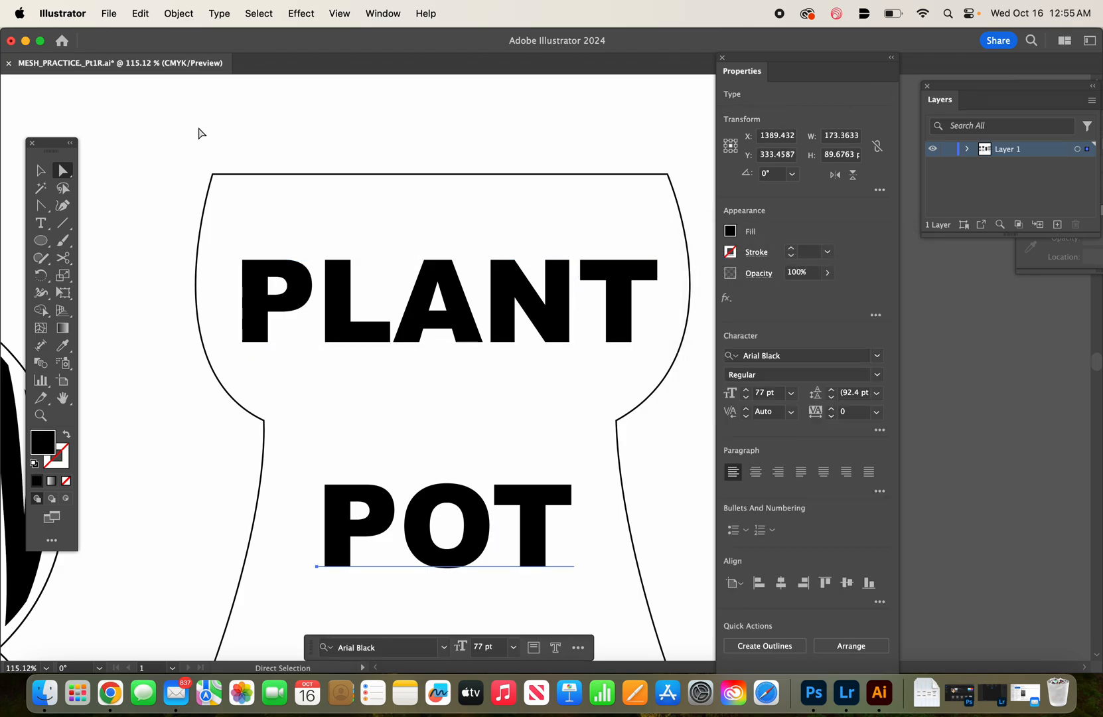
pyautogui.click(179, 14)
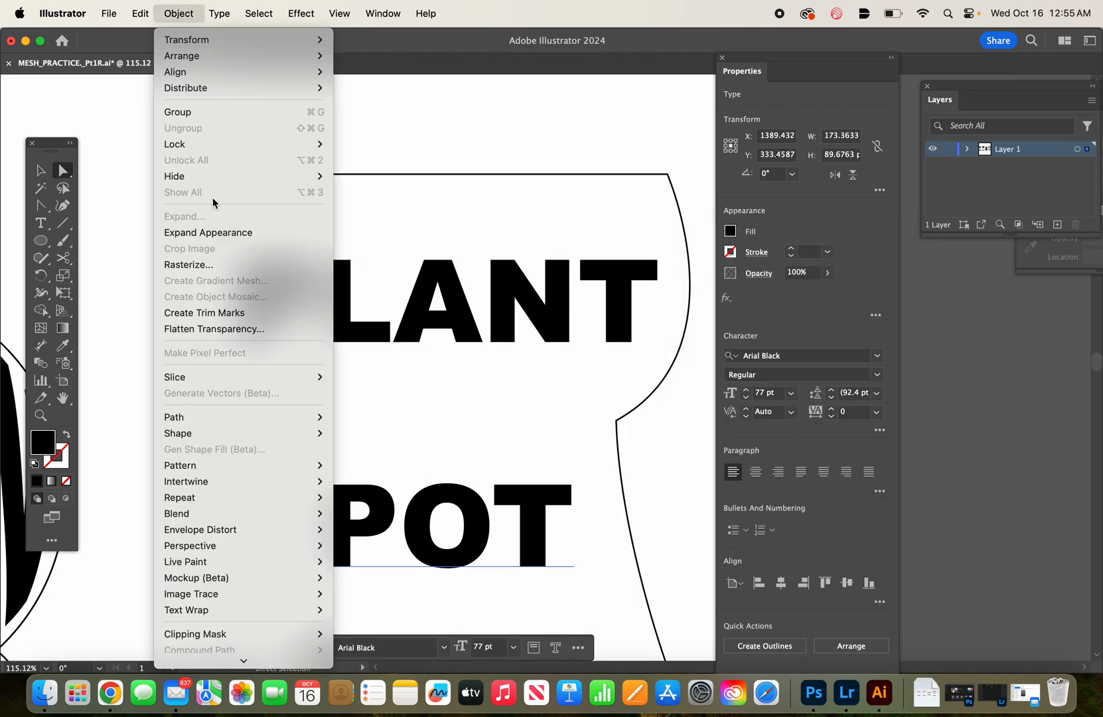
pyautogui.moveTo(211, 541)
pyautogui.moveTo(292, 530)
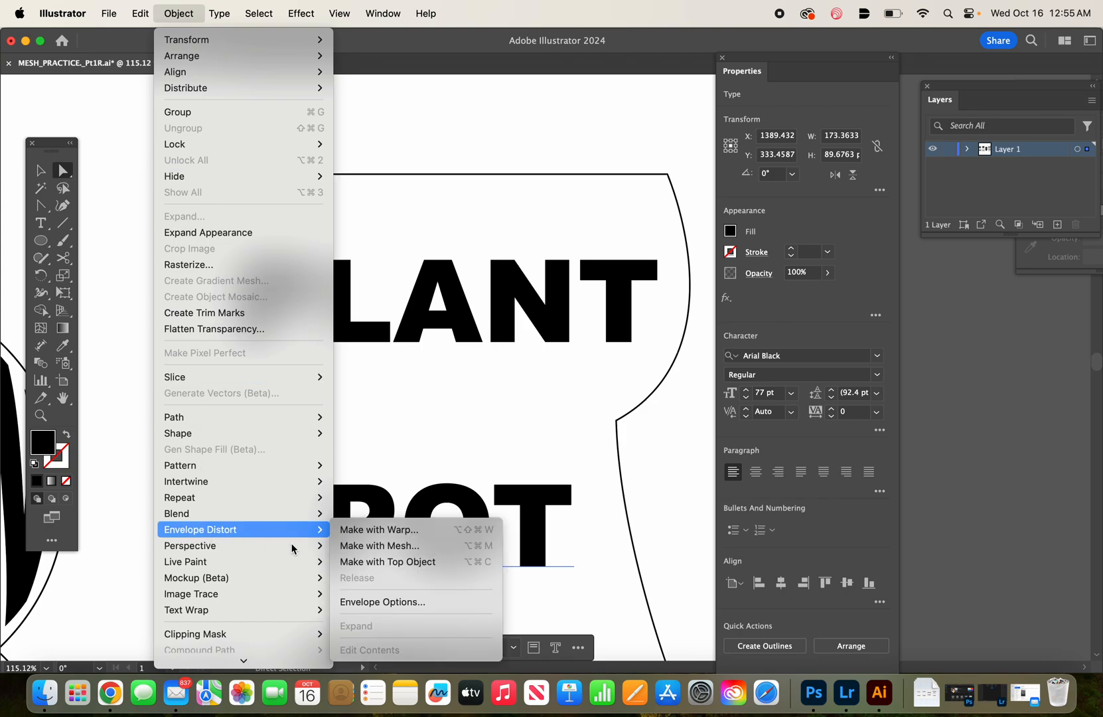
pyautogui.click(382, 545)
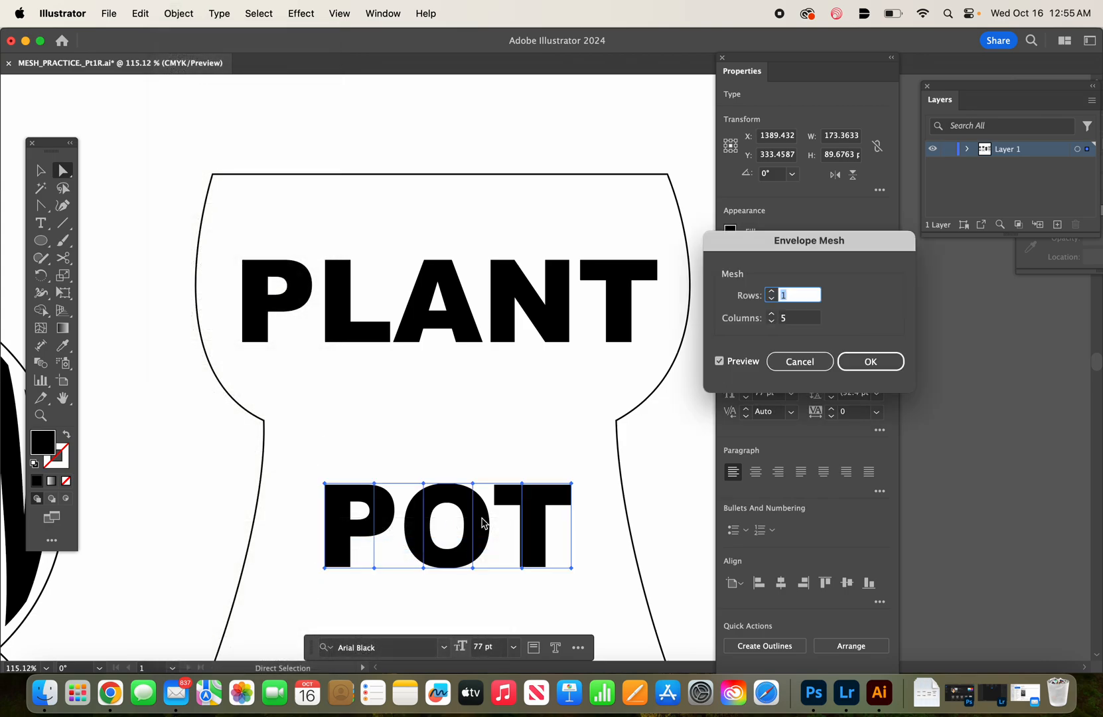
pyautogui.click(772, 321)
pyautogui.click(772, 321)
pyautogui.click(853, 369)
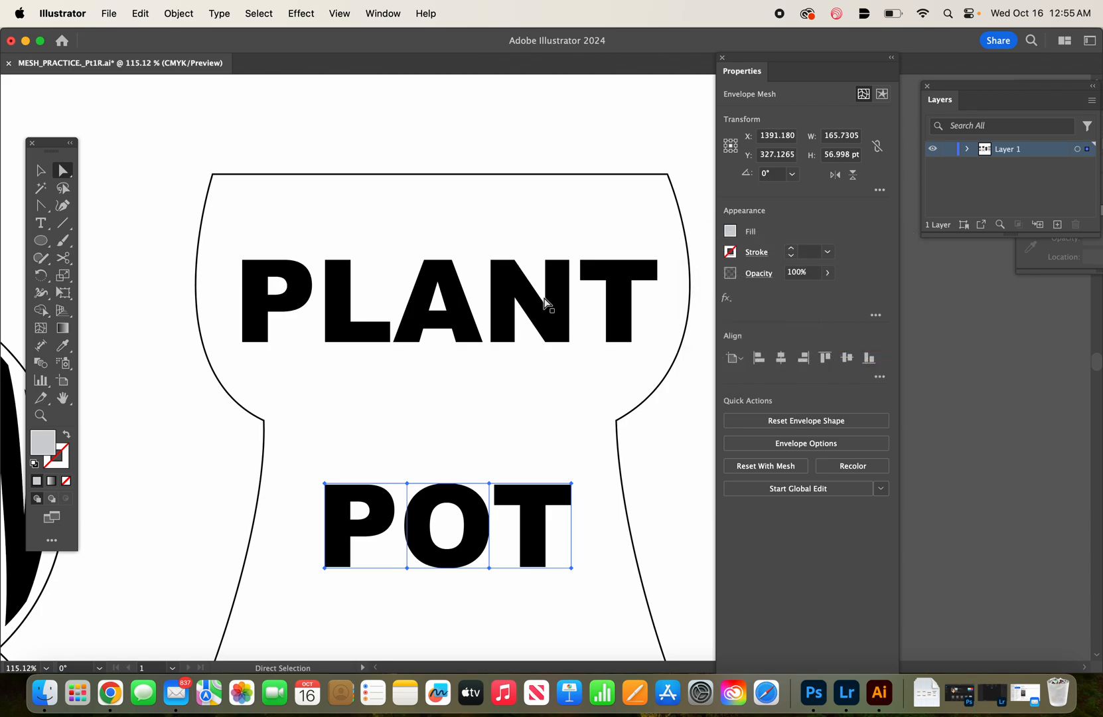
# Raise all the upper mesh points of PLANT to just below the pot's top edge.
pyautogui.click(505, 264)
pyautogui.moveTo(496, 261); pyautogui.dragTo(490, 185)
pyautogui.moveTo(574, 260); pyautogui.dragTo(574, 185)
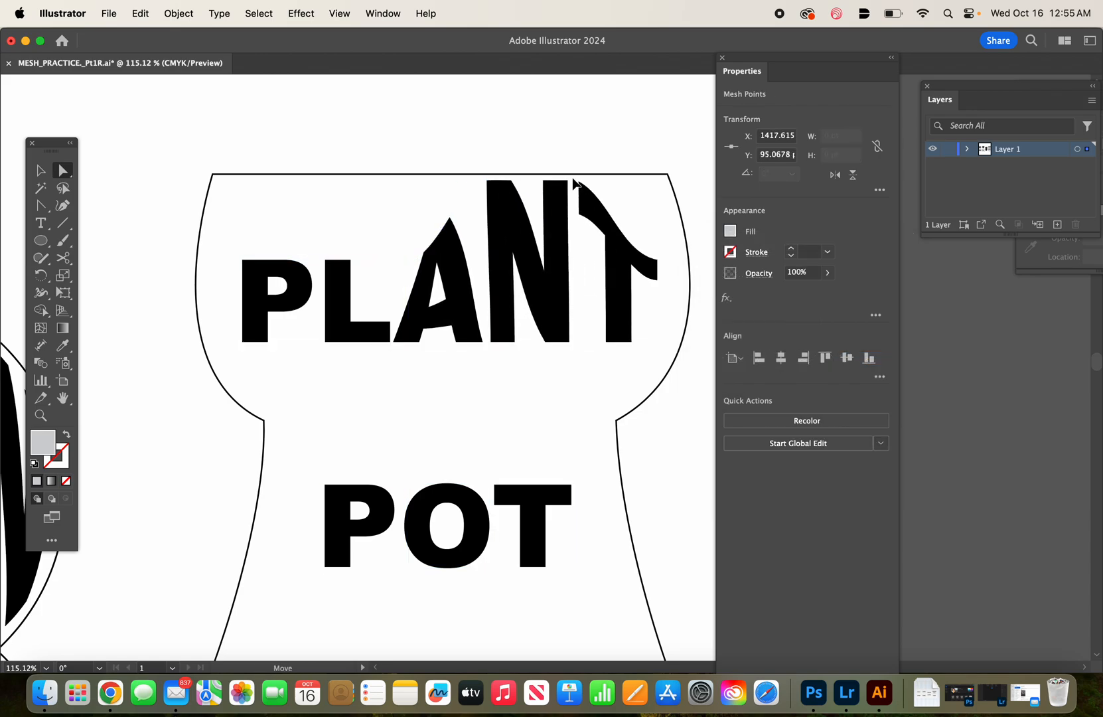
pyautogui.moveTo(662, 266); pyautogui.dragTo(664, 186)
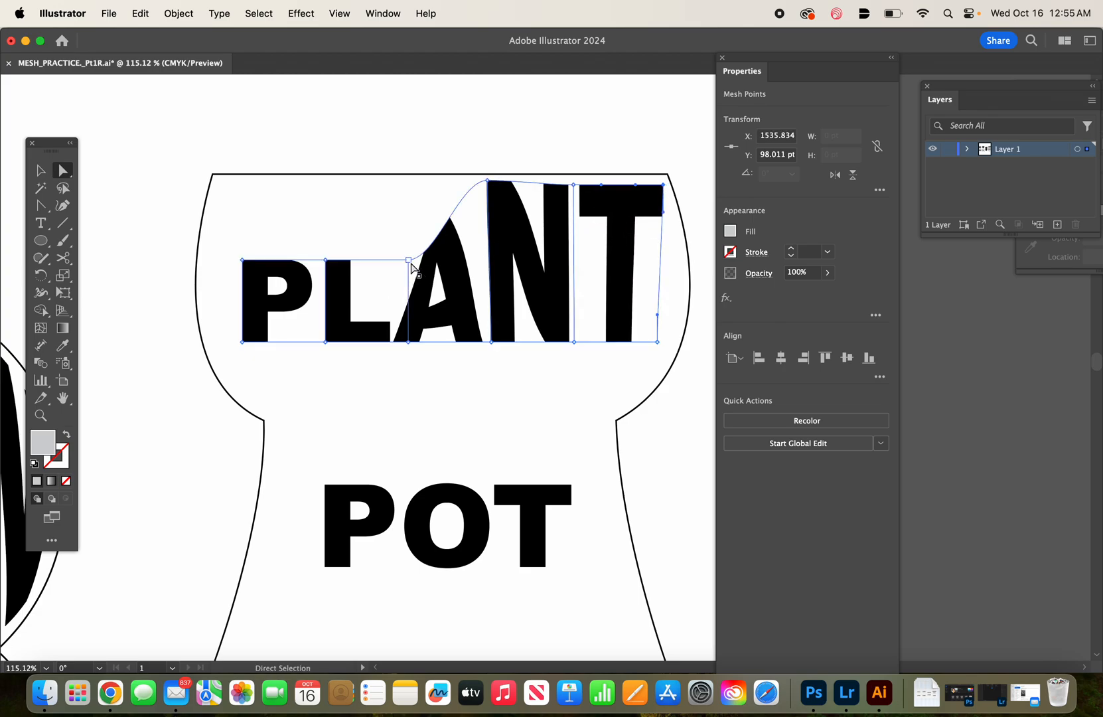
pyautogui.moveTo(409, 260); pyautogui.dragTo(404, 180)
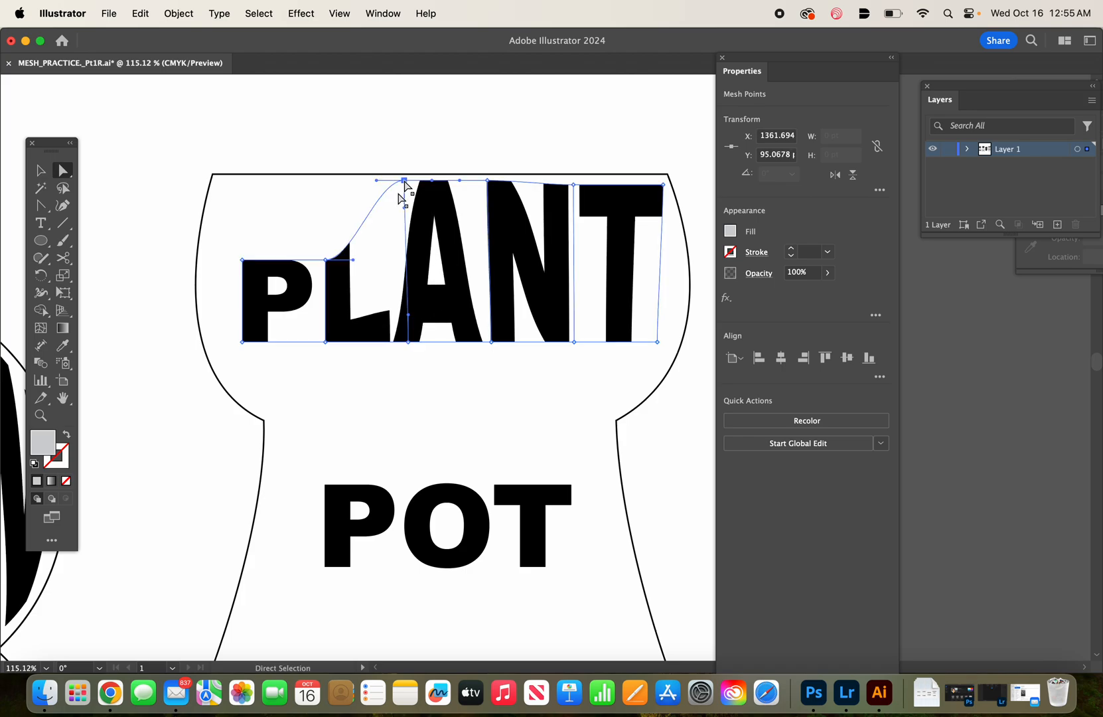
pyautogui.moveTo(326, 260); pyautogui.dragTo(330, 190)
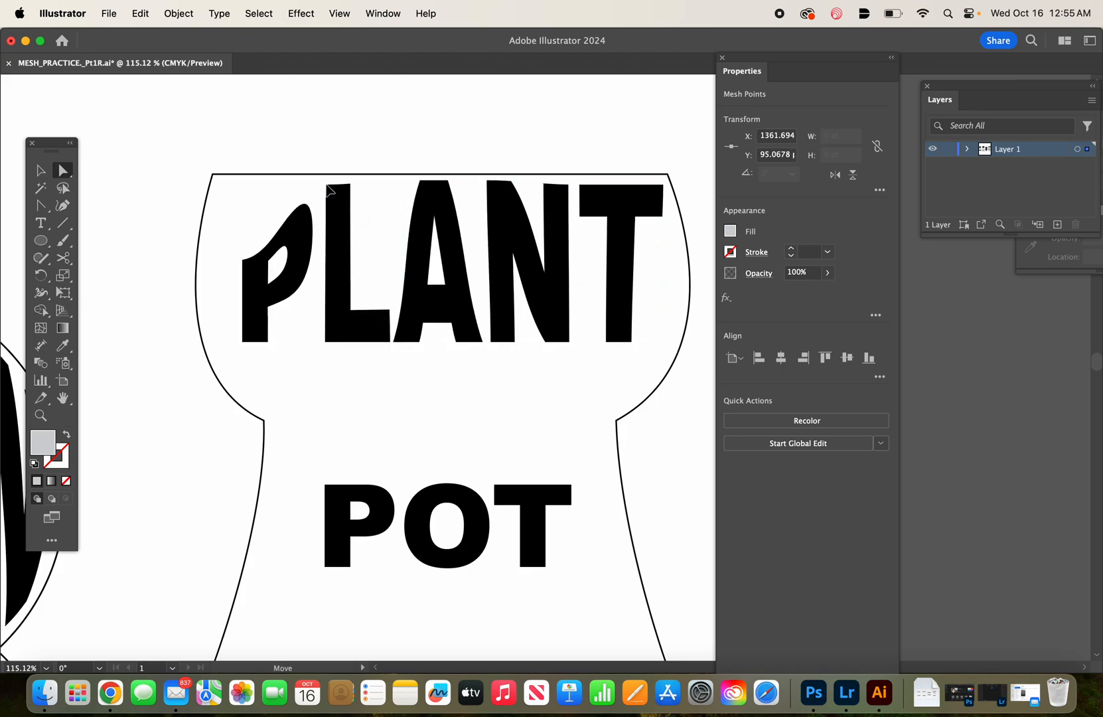
pyautogui.moveTo(247, 258); pyautogui.dragTo(240, 185)
# Lower the bottom mesh points of PLANT toward the pot's neck, keeping the two outer corners higher along the curved sides.
pyautogui.moveTo(409, 346); pyautogui.dragTo(405, 422)
pyautogui.click(492, 342)
pyautogui.moveTo(493, 344); pyautogui.dragTo(492, 425)
pyautogui.click(574, 343)
pyautogui.moveTo(574, 343); pyautogui.dragTo(575, 421)
pyautogui.click(657, 343)
pyautogui.moveTo(658, 342); pyautogui.dragTo(659, 367)
pyautogui.moveTo(326, 344); pyautogui.dragTo(322, 414)
pyautogui.click(241, 343)
pyautogui.moveTo(243, 343); pyautogui.dragTo(246, 393)
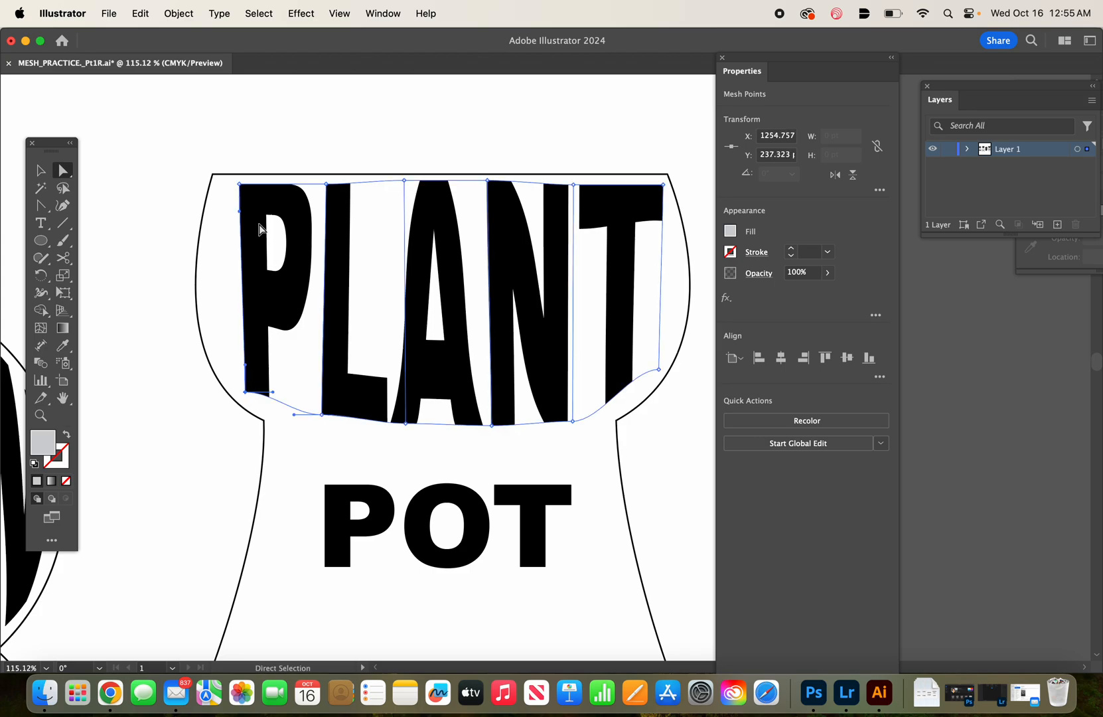
# Bend the upper outer corner of PLANT's P outward with its direction handles and nudge the mesh point above the L up.
pyautogui.click(239, 184)
pyautogui.moveTo(239, 212); pyautogui.dragTo(208, 208)
pyautogui.moveTo(270, 186); pyautogui.dragTo(328, 186)
pyautogui.press('Up')
pyautogui.press('Up')
pyautogui.press('Up')
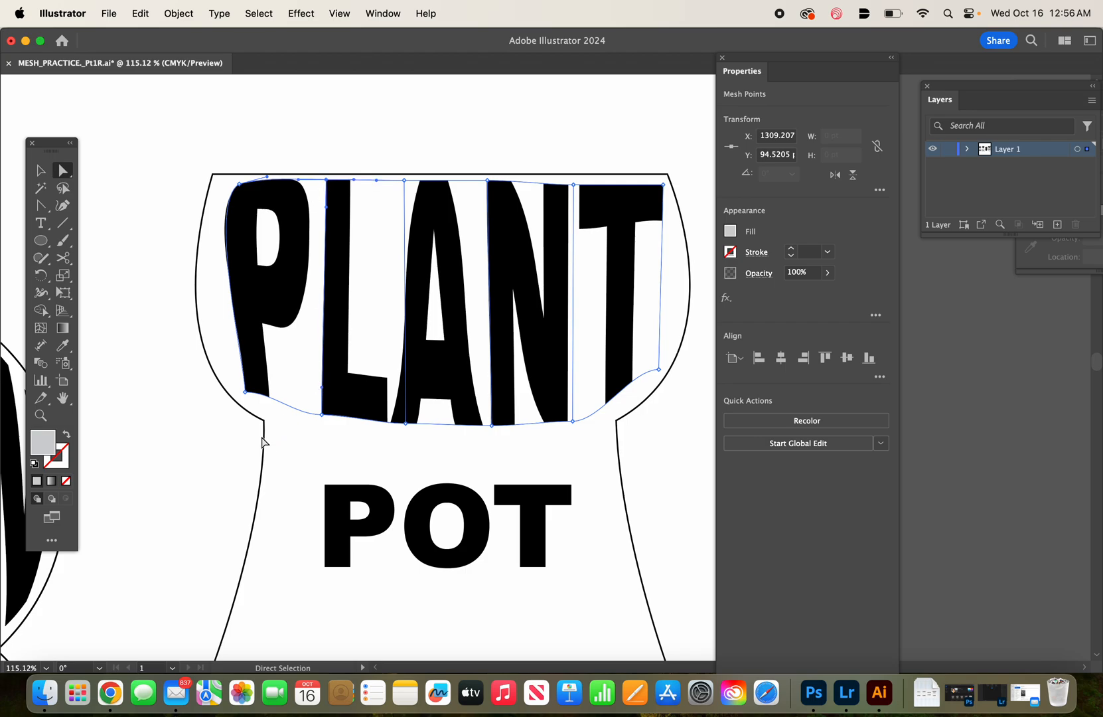
# Angle the P's lower outer corner handles along the pot's curve and lower the mesh point beneath the L slightly.
pyautogui.click(246, 392)
pyautogui.moveTo(248, 367); pyautogui.dragTo(209, 367)
pyautogui.moveTo(272, 393); pyautogui.dragTo(320, 423)
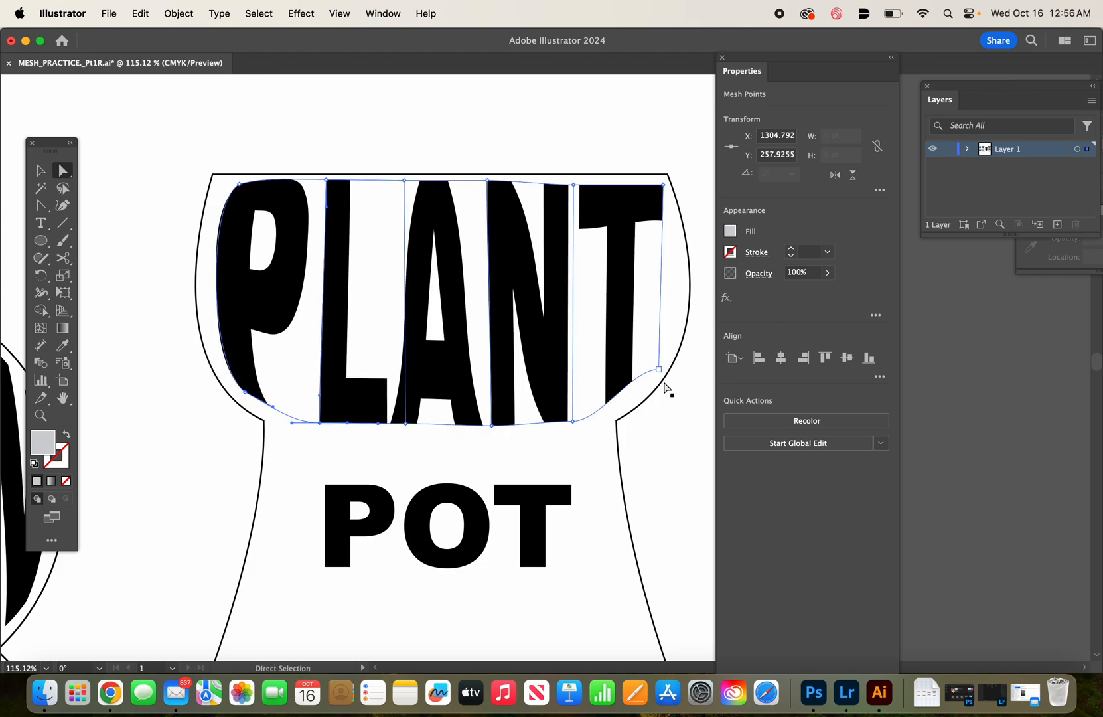
# Adjust the direction handles at the lower outer corner of PLANT's T to follow the pot's curve, and deselect the mesh.
pyautogui.click(659, 369)
pyautogui.moveTo(637, 382); pyautogui.dragTo(642, 392)
pyautogui.moveTo(659, 342); pyautogui.dragTo(678, 340)
pyautogui.click(693, 391)
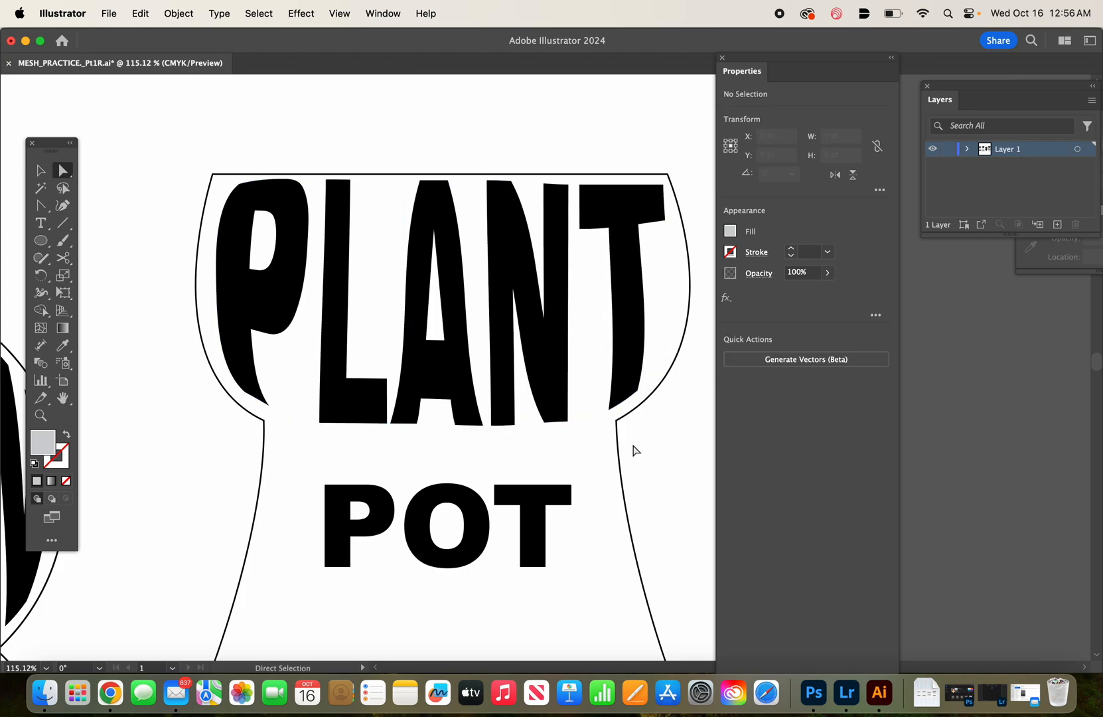
# Stretch the outer corner mesh points of POT's P up toward the pot's neck and down toward its base.
pyautogui.scroll(-5, 634, 450)
pyautogui.click(493, 369)
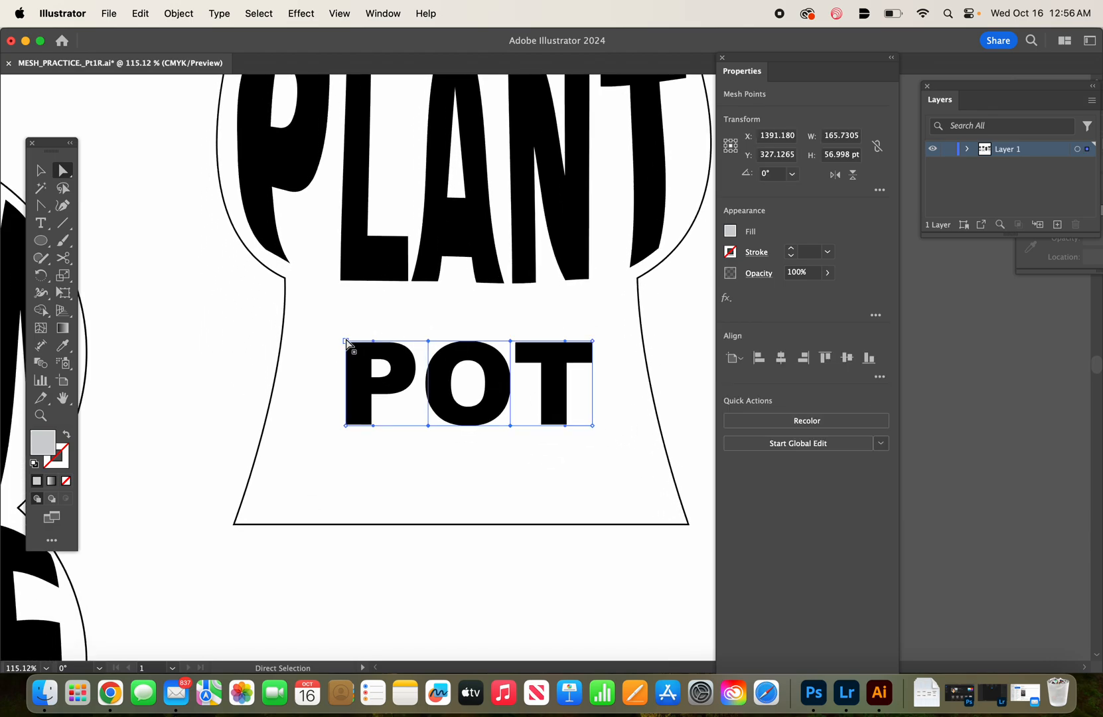
pyautogui.moveTo(346, 341); pyautogui.dragTo(330, 289)
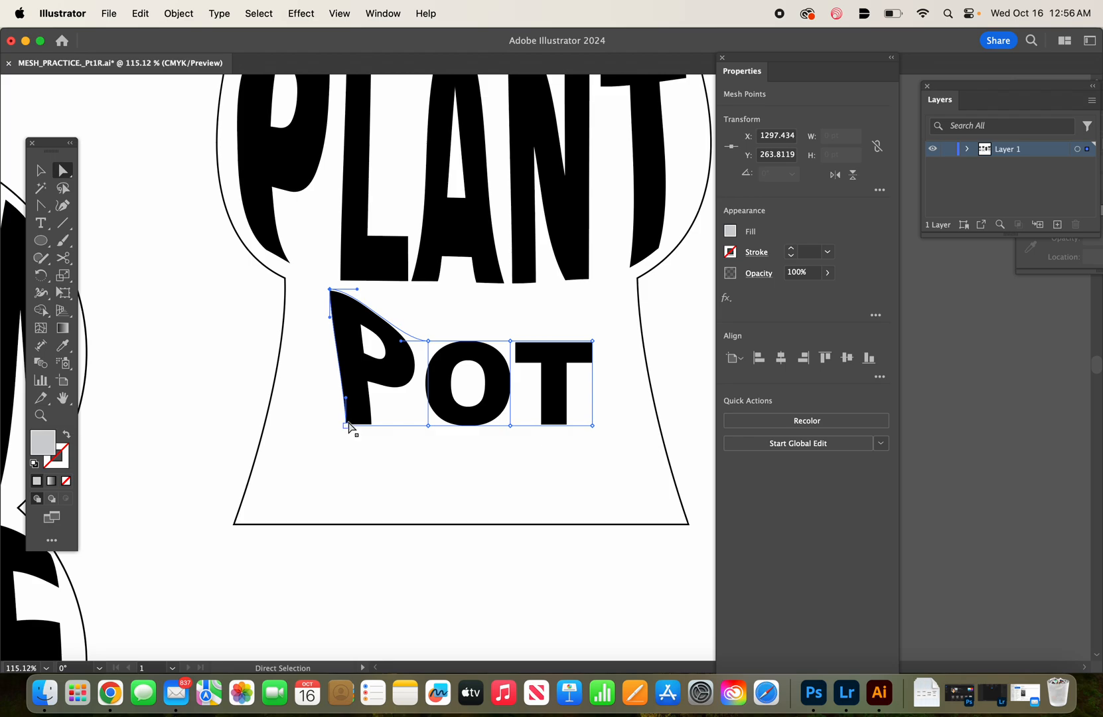
pyautogui.moveTo(350, 427); pyautogui.dragTo(319, 513)
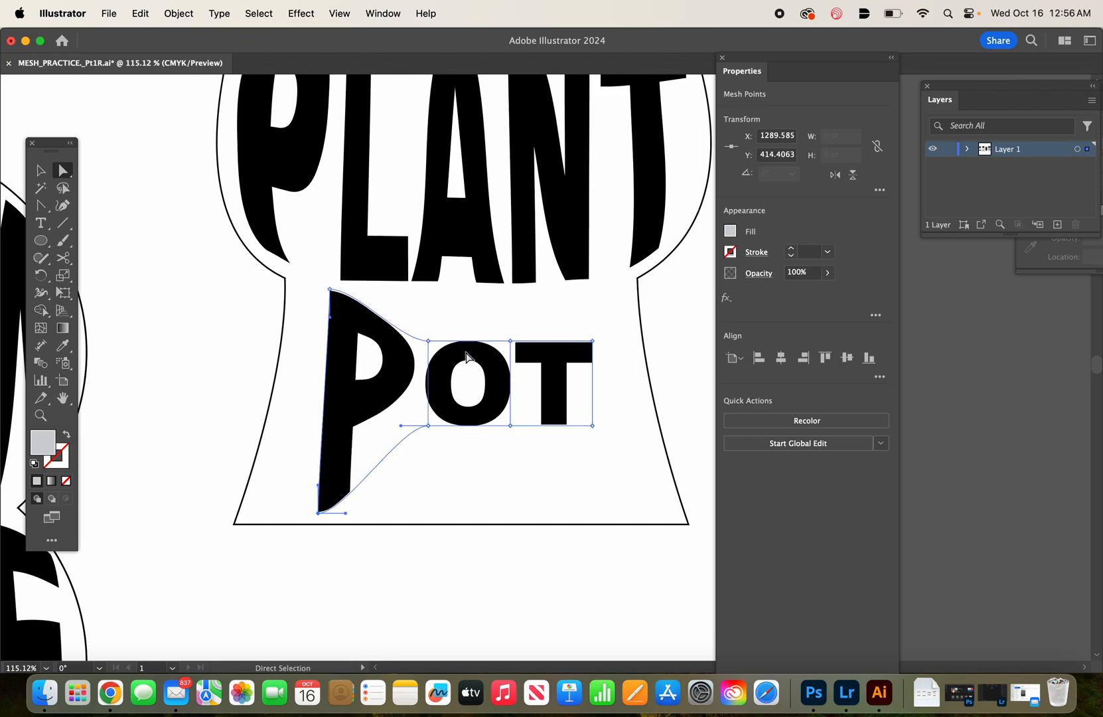
# Stretch the four mesh points around POT's O up to just below PLANT and down to just above the pot's base.
pyautogui.moveTo(431, 344); pyautogui.dragTo(433, 291)
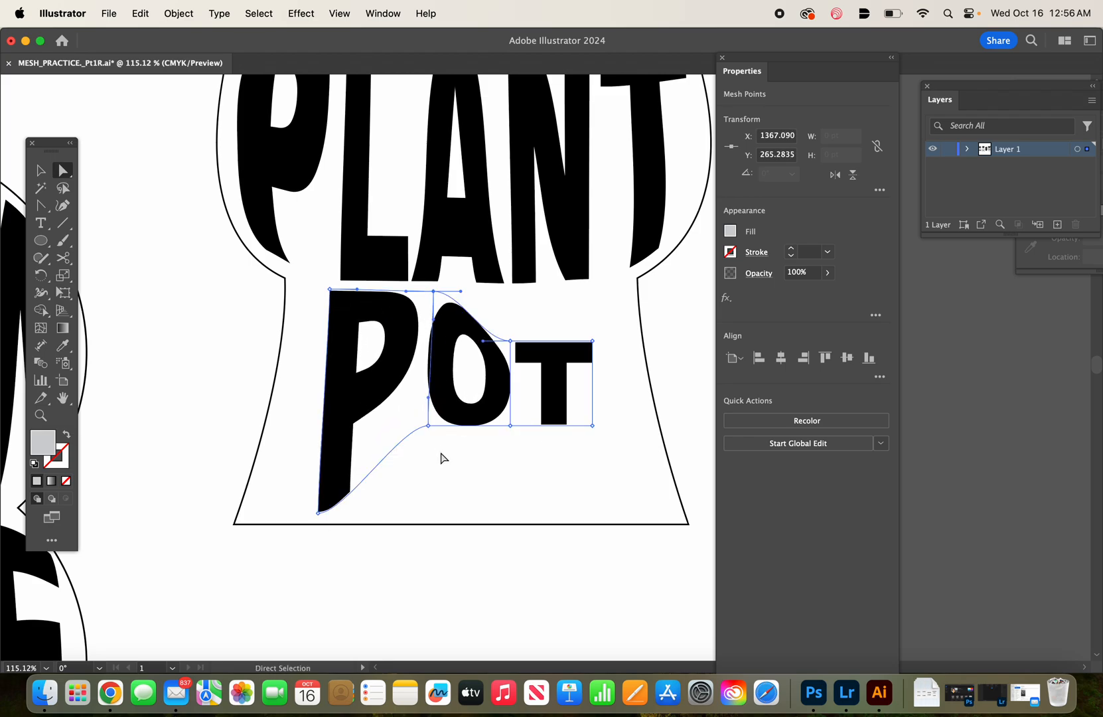
pyautogui.moveTo(430, 427); pyautogui.dragTo(425, 527)
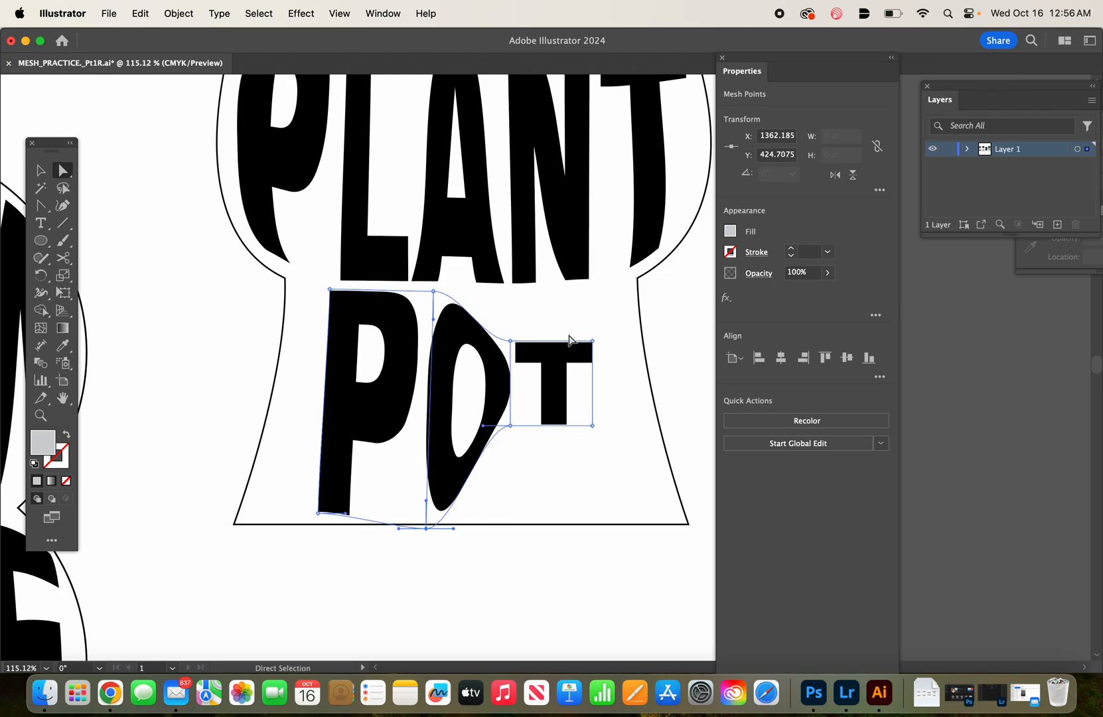
pyautogui.moveTo(516, 344); pyautogui.dragTo(512, 294)
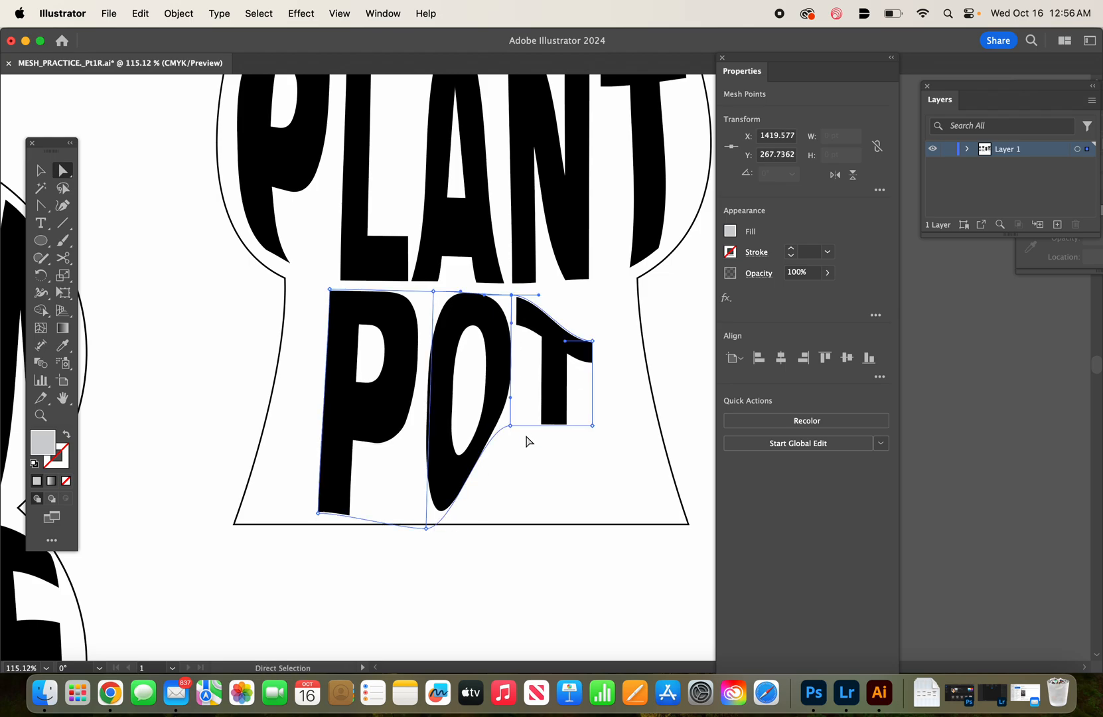
pyautogui.moveTo(513, 429); pyautogui.dragTo(516, 524)
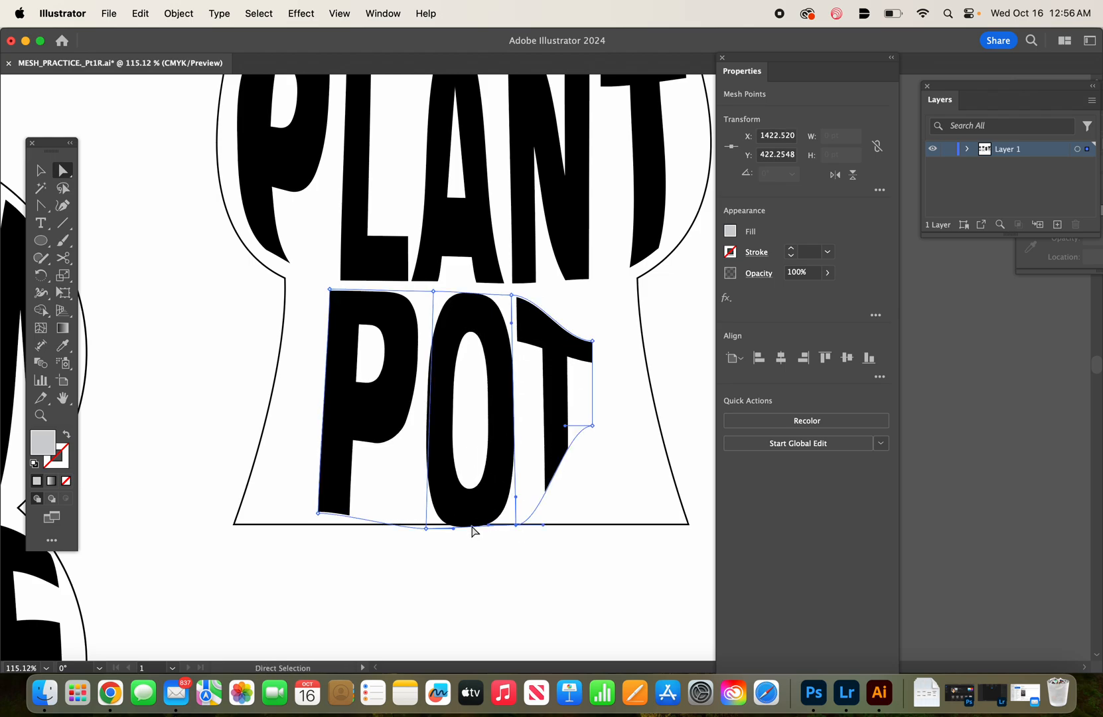
pyautogui.moveTo(431, 525); pyautogui.dragTo(424, 519)
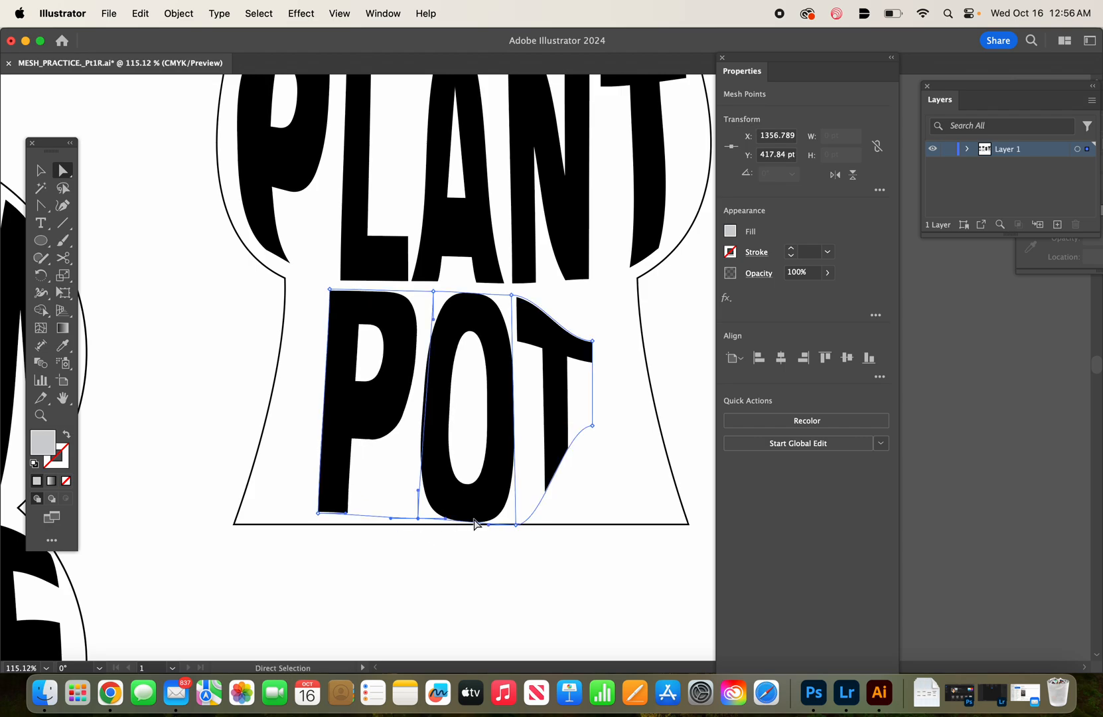
pyautogui.moveTo(517, 525); pyautogui.dragTo(517, 515)
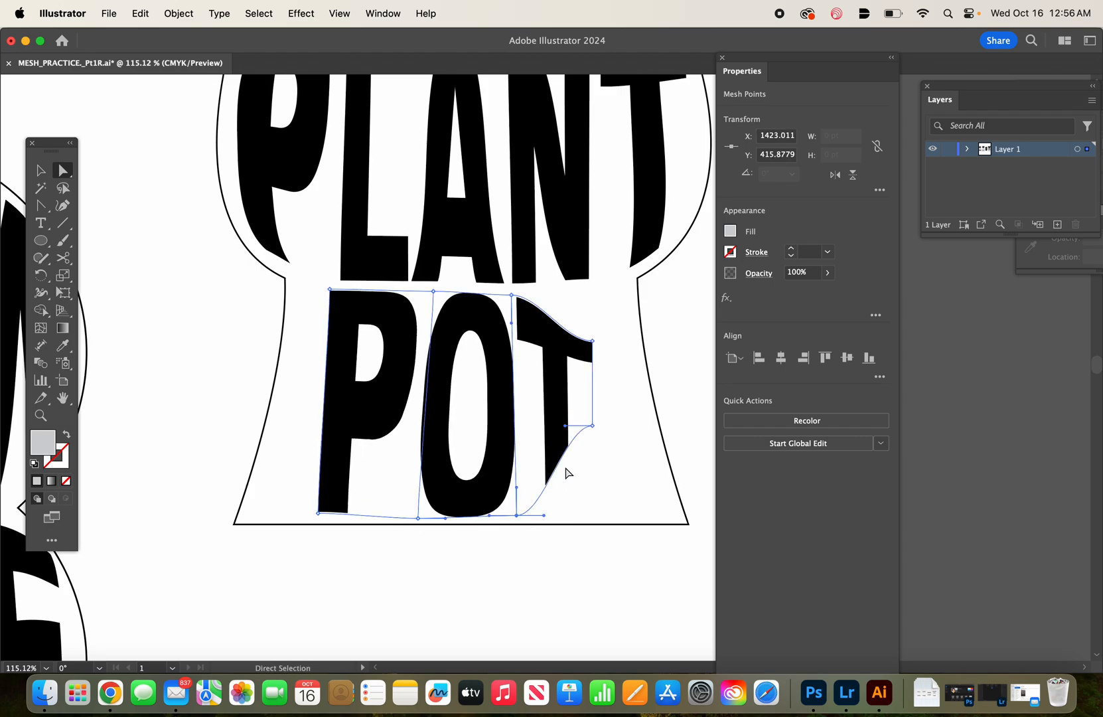
# Extend the T's outer corner mesh points to the pot's flared side and move the P's outer corners slightly outward.
pyautogui.moveTo(599, 428); pyautogui.dragTo(644, 508)
pyautogui.moveTo(594, 343); pyautogui.dragTo(616, 295)
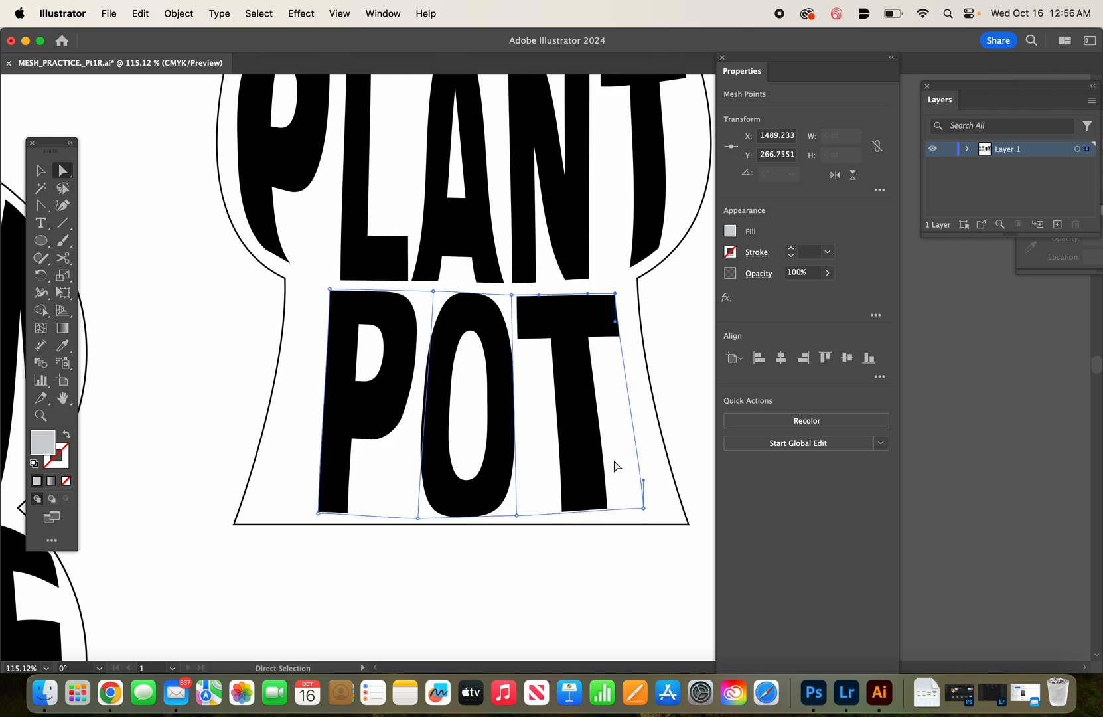
pyautogui.moveTo(646, 507)
pyautogui.mouseDown()
pyautogui.moveTo(647, 521)
pyautogui.moveTo(647, 512)
pyautogui.mouseUp()
pyautogui.moveTo(318, 514); pyautogui.dragTo(308, 520)
pyautogui.moveTo(334, 298); pyautogui.dragTo(323, 295)
# Shift the upper mesh points on both sides of POT's O outward to widen and straighten the letter.
pyautogui.click(434, 291)
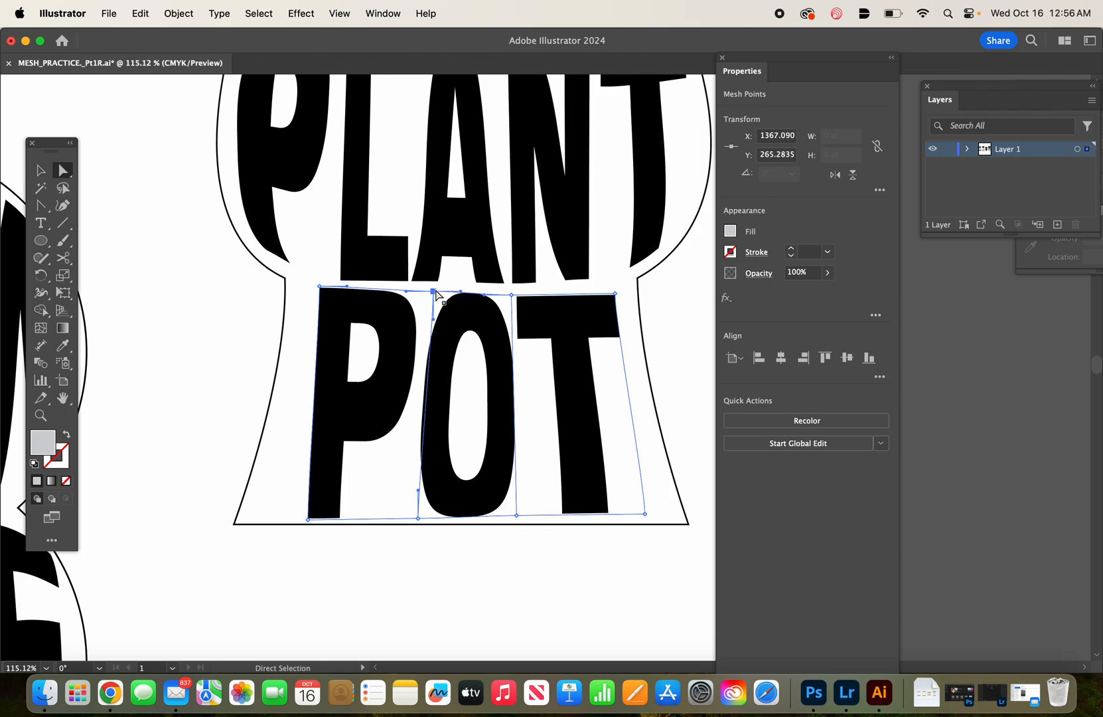
pyautogui.moveTo(435, 292); pyautogui.dragTo(421, 294)
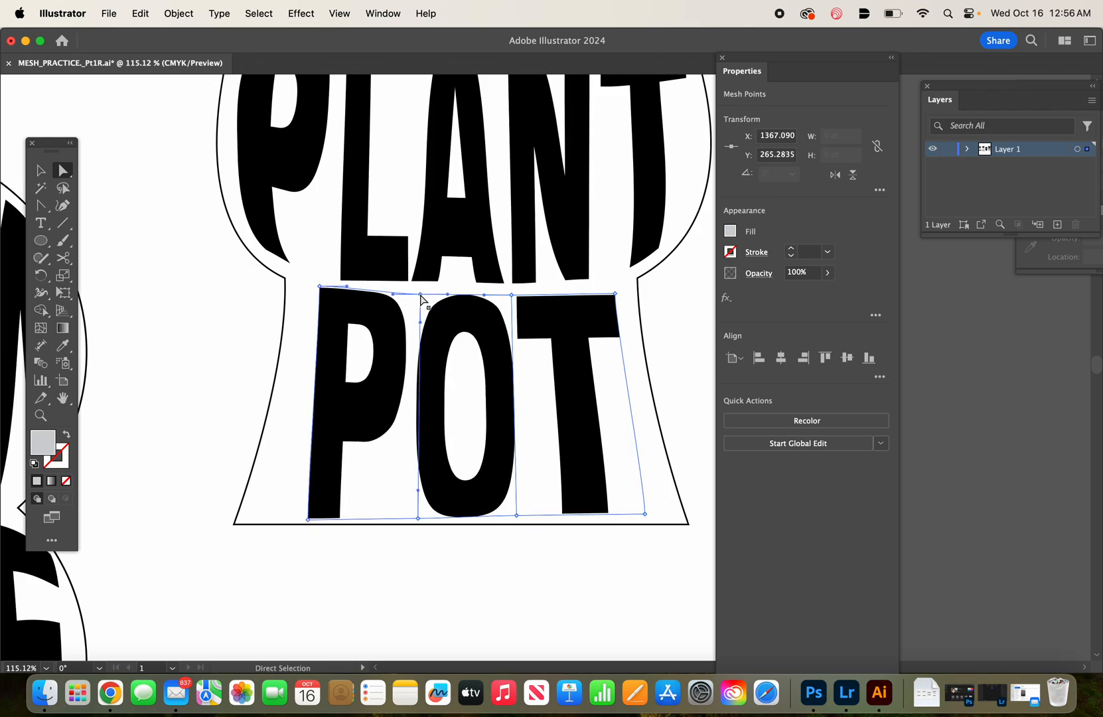
pyautogui.moveTo(512, 294); pyautogui.dragTo(518, 296)
pyautogui.moveTo(519, 521); pyautogui.dragTo(515, 517)
pyautogui.click(418, 518)
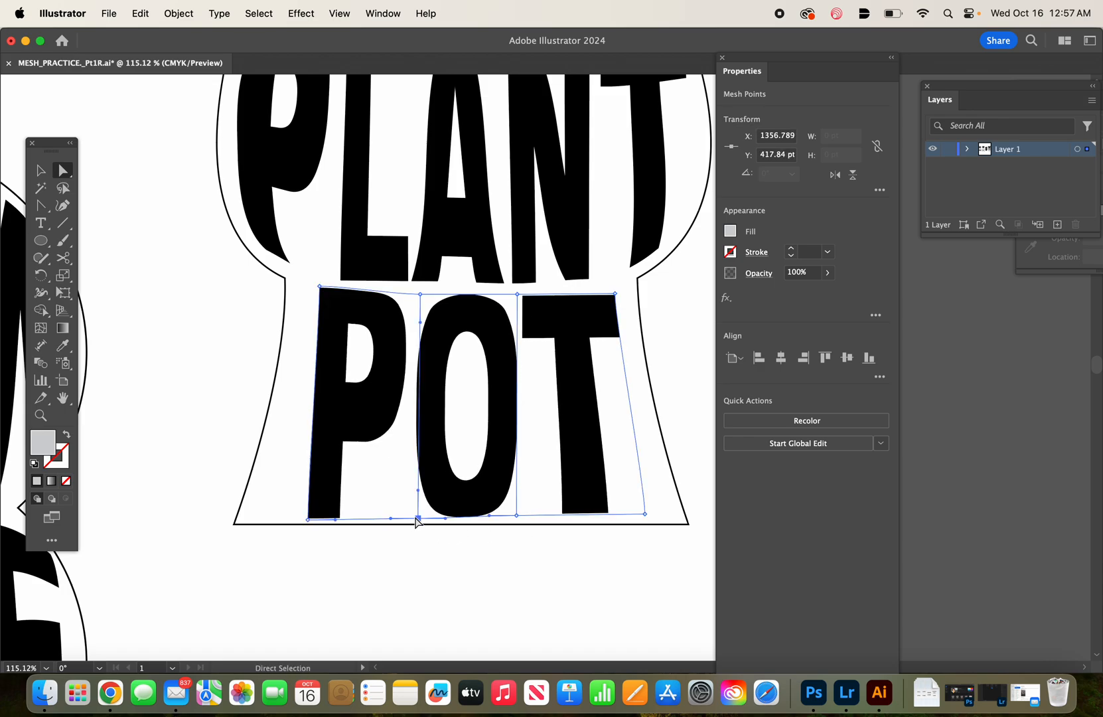
# Nudge the outer corner mesh points of POT's T outward and bend its outer edge to follow the pot's flared side.
pyautogui.moveTo(645, 514)
pyautogui.mouseDown()
pyautogui.moveTo(657, 522)
pyautogui.moveTo(653, 513)
pyautogui.mouseUp()
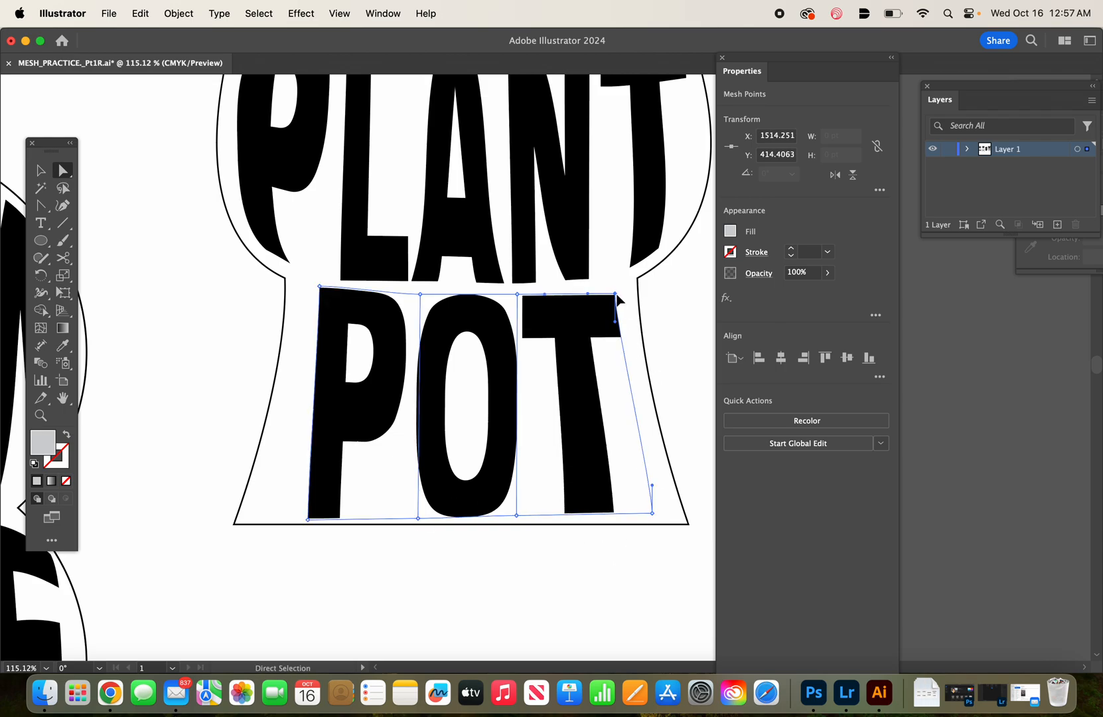
pyautogui.moveTo(615, 293); pyautogui.dragTo(612, 337)
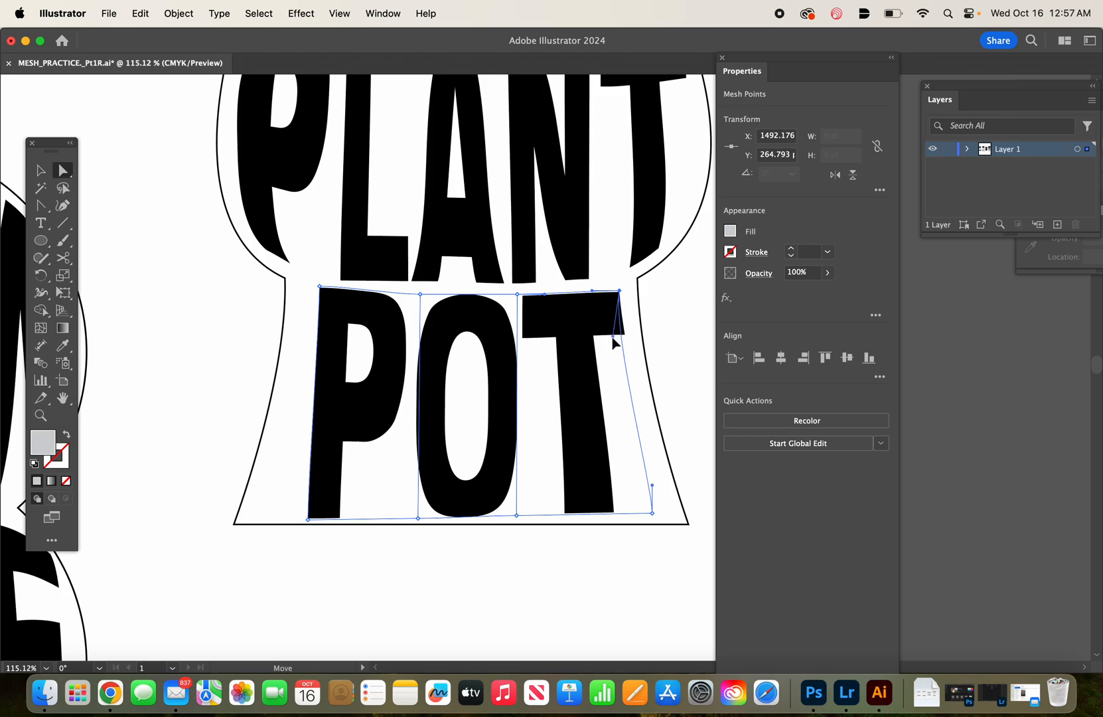
pyautogui.moveTo(653, 486); pyautogui.dragTo(661, 512)
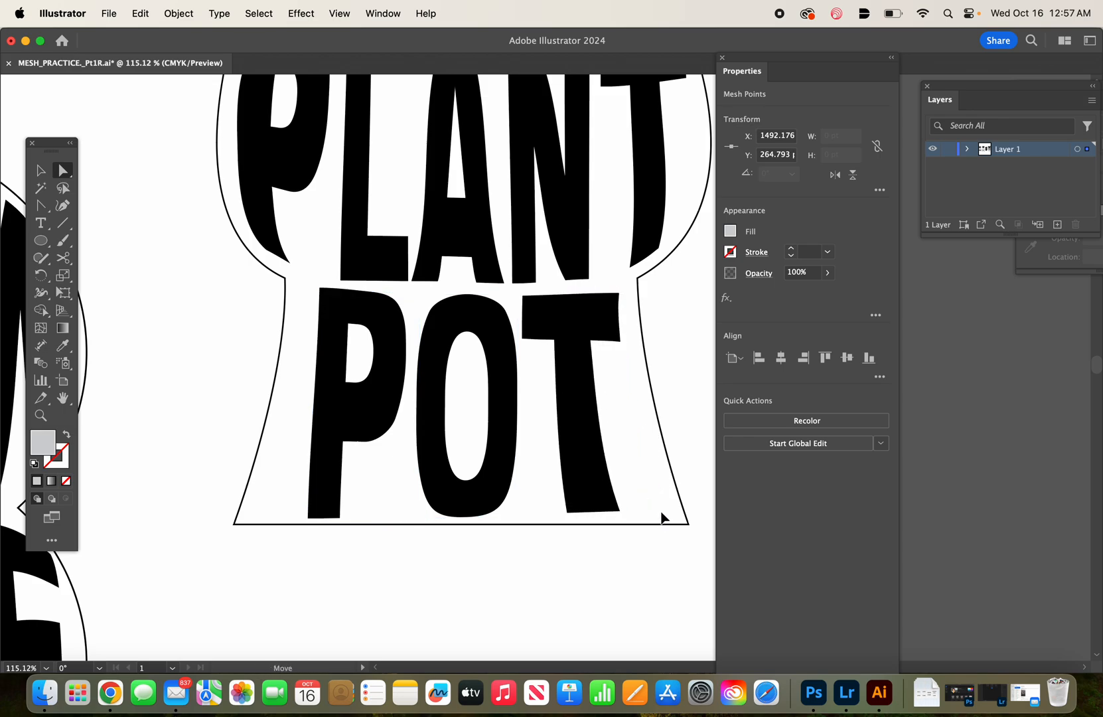
# Curve the outer edge of POT's P along the pot's side and move its upper and lower outer corner mesh points outward.
pyautogui.click(319, 286)
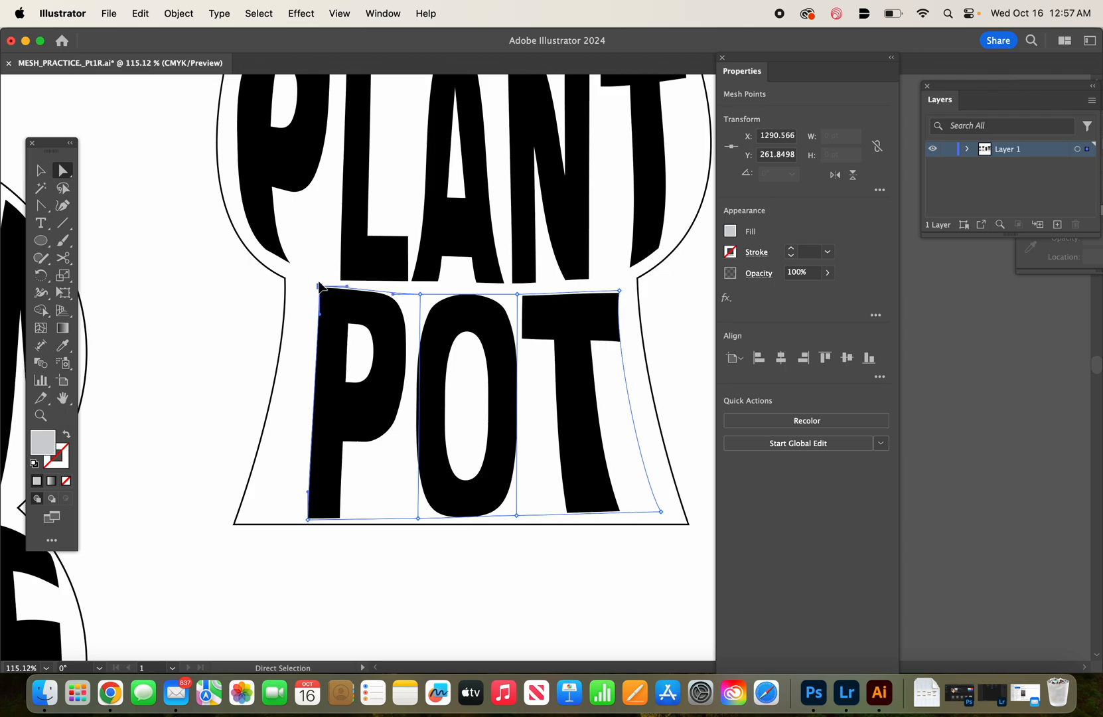
pyautogui.moveTo(321, 316); pyautogui.dragTo(322, 326)
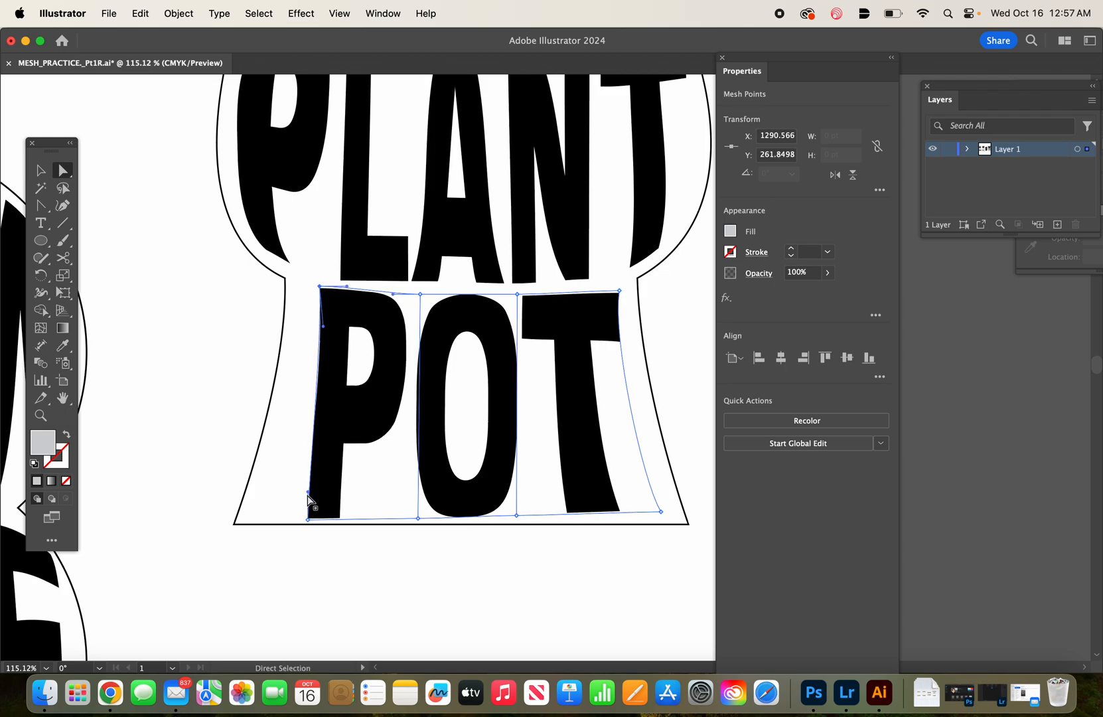
pyautogui.moveTo(308, 494); pyautogui.dragTo(293, 518)
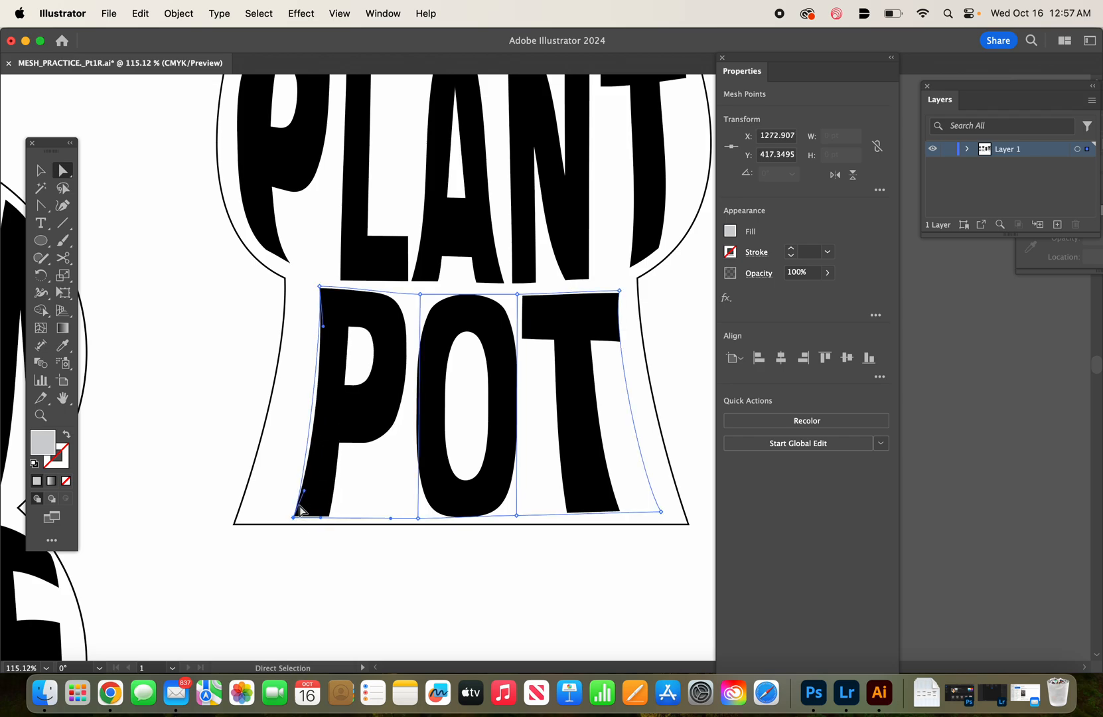
pyautogui.click(663, 380)
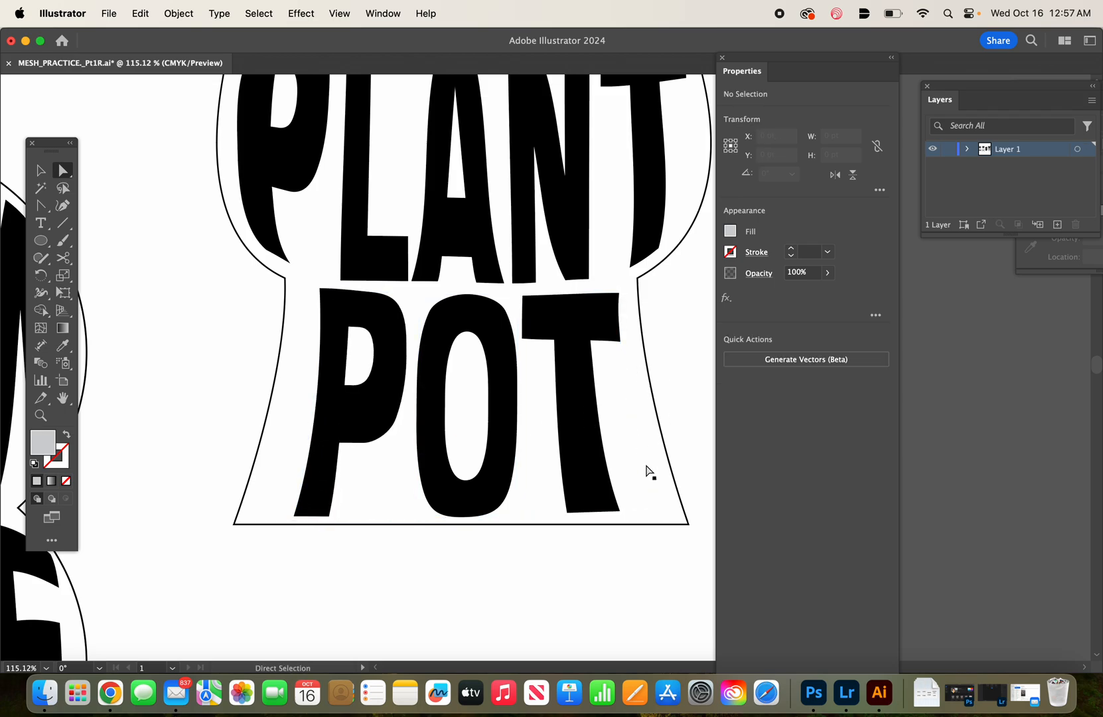
pyautogui.click(284, 515)
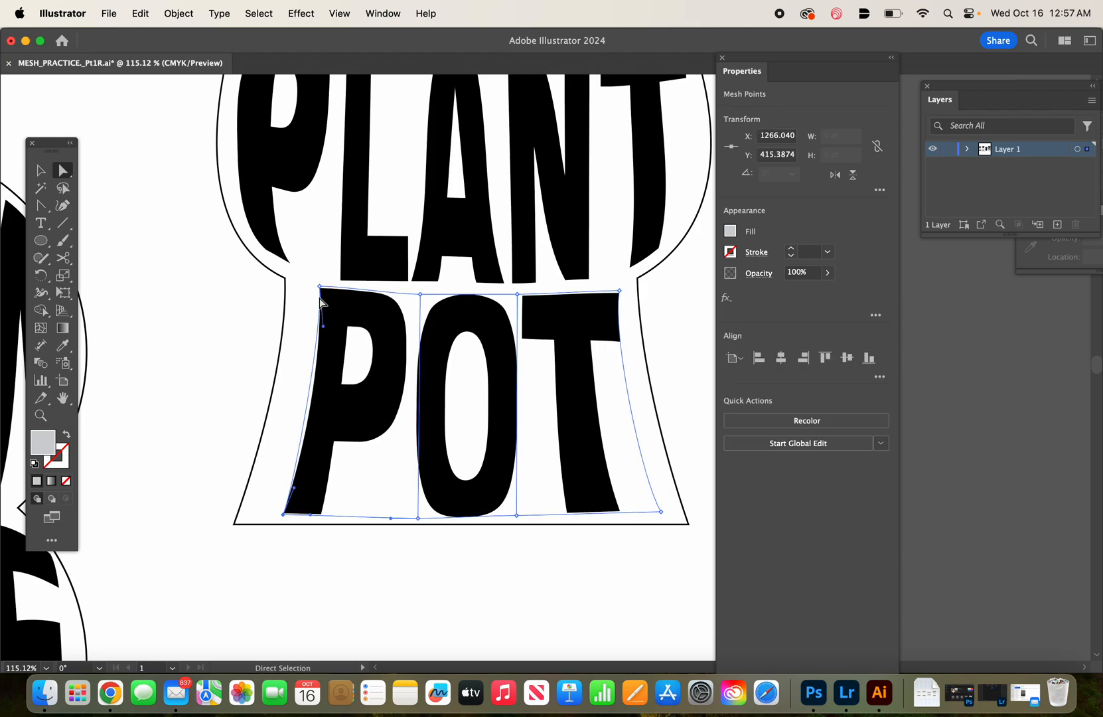
pyautogui.click(209, 361)
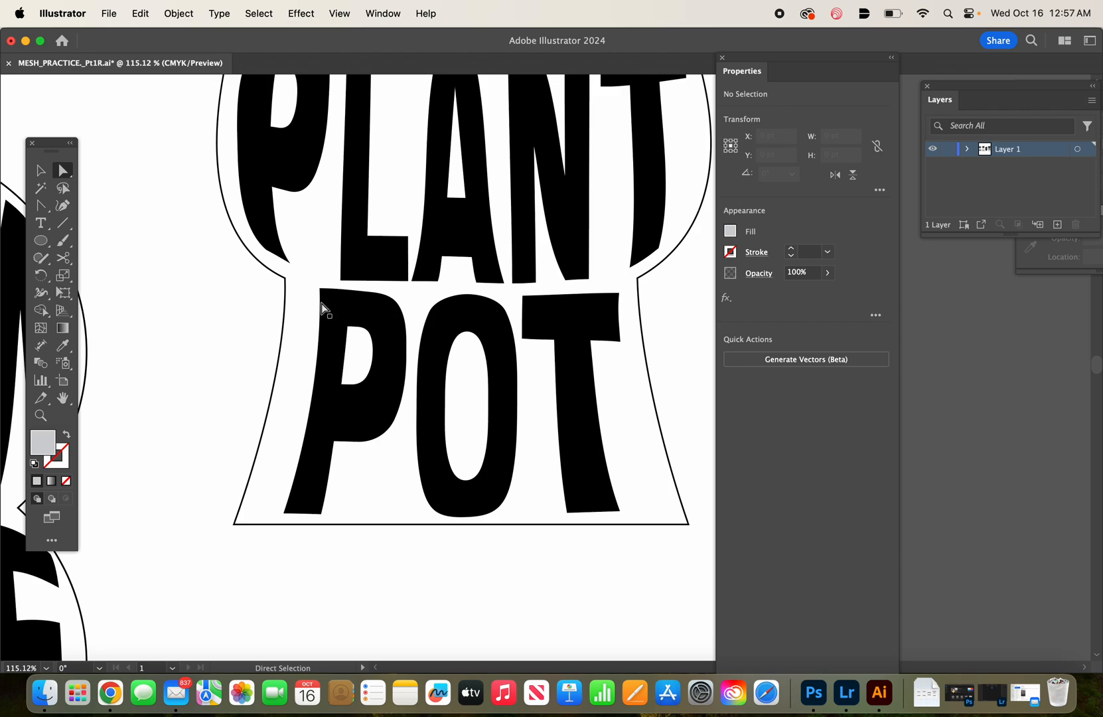
pyautogui.moveTo(320, 288); pyautogui.dragTo(312, 286)
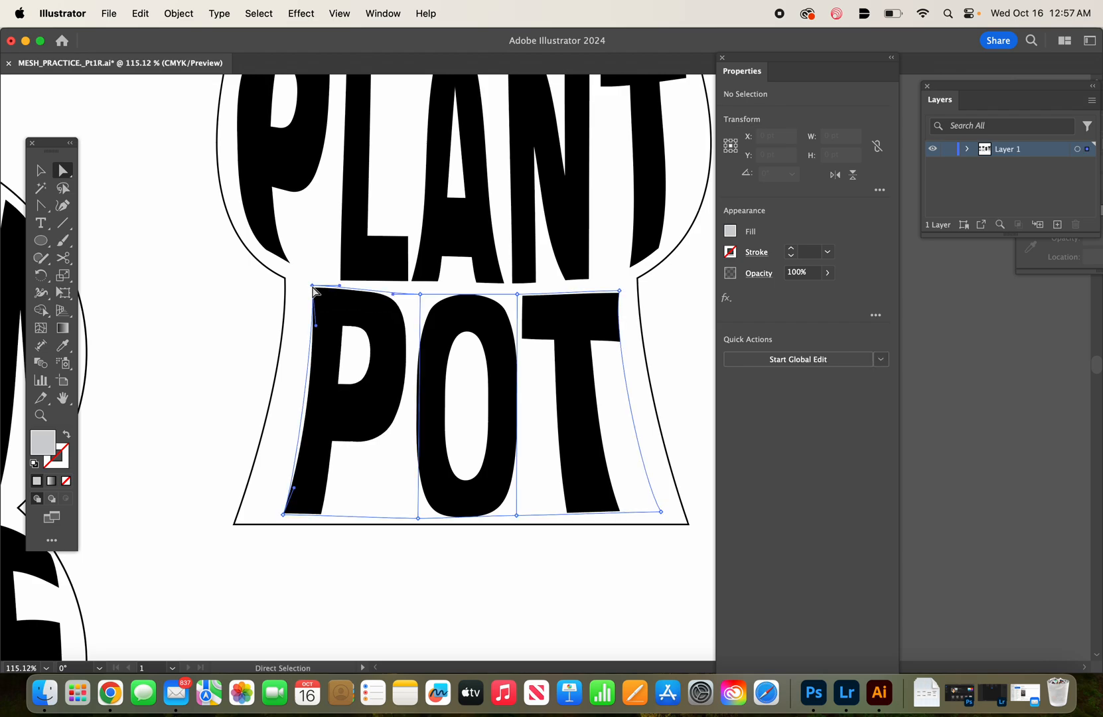
pyautogui.moveTo(284, 517); pyautogui.dragTo(274, 519)
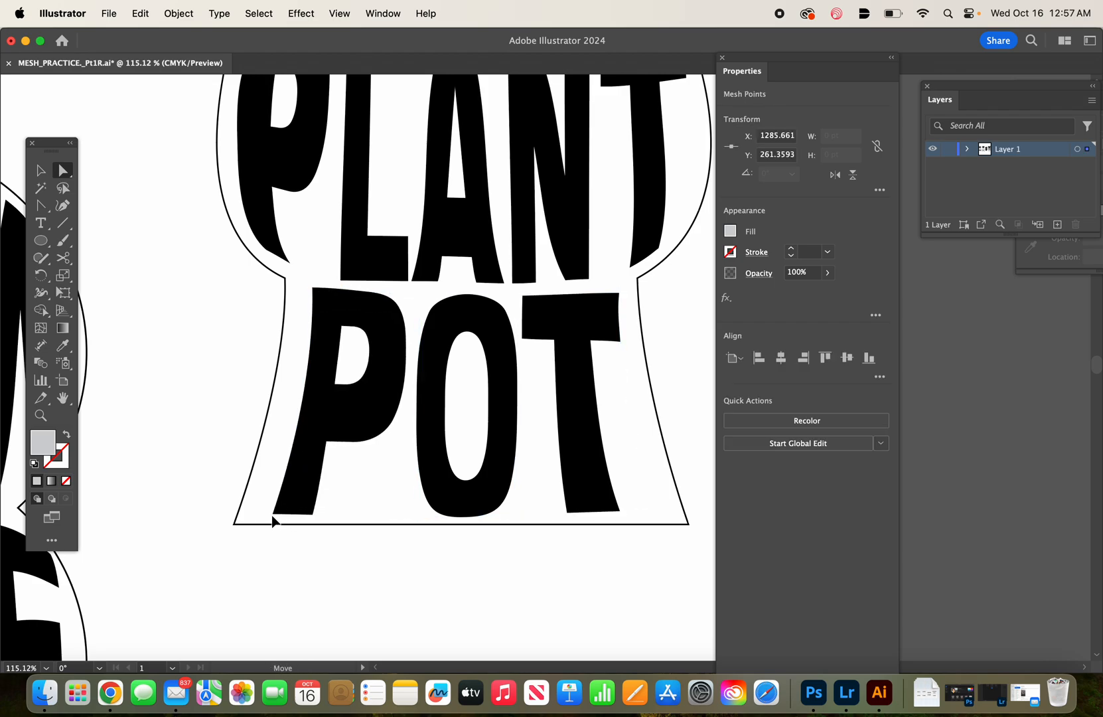
# Refine the outer curve of POT's T and shift its lower outer corner mesh point closer to the pot's base corner.
pyautogui.click(376, 568)
pyautogui.moveTo(422, 524); pyautogui.dragTo(419, 521)
pyautogui.click(700, 419)
pyautogui.click(592, 338)
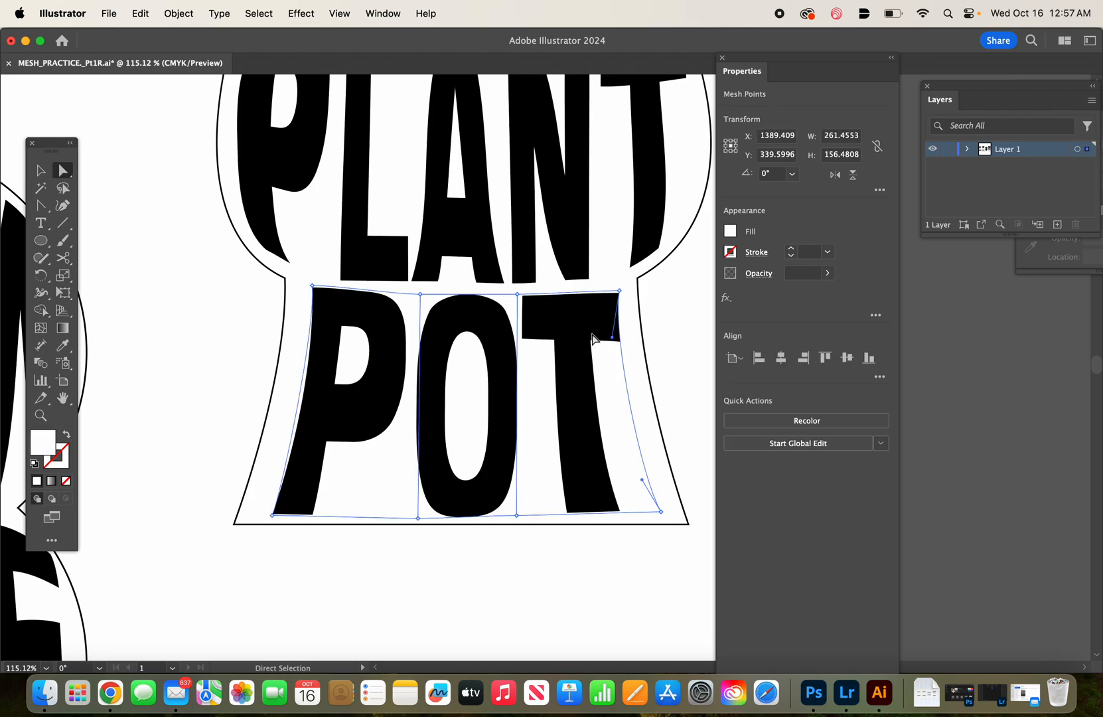
pyautogui.moveTo(615, 340); pyautogui.dragTo(620, 335)
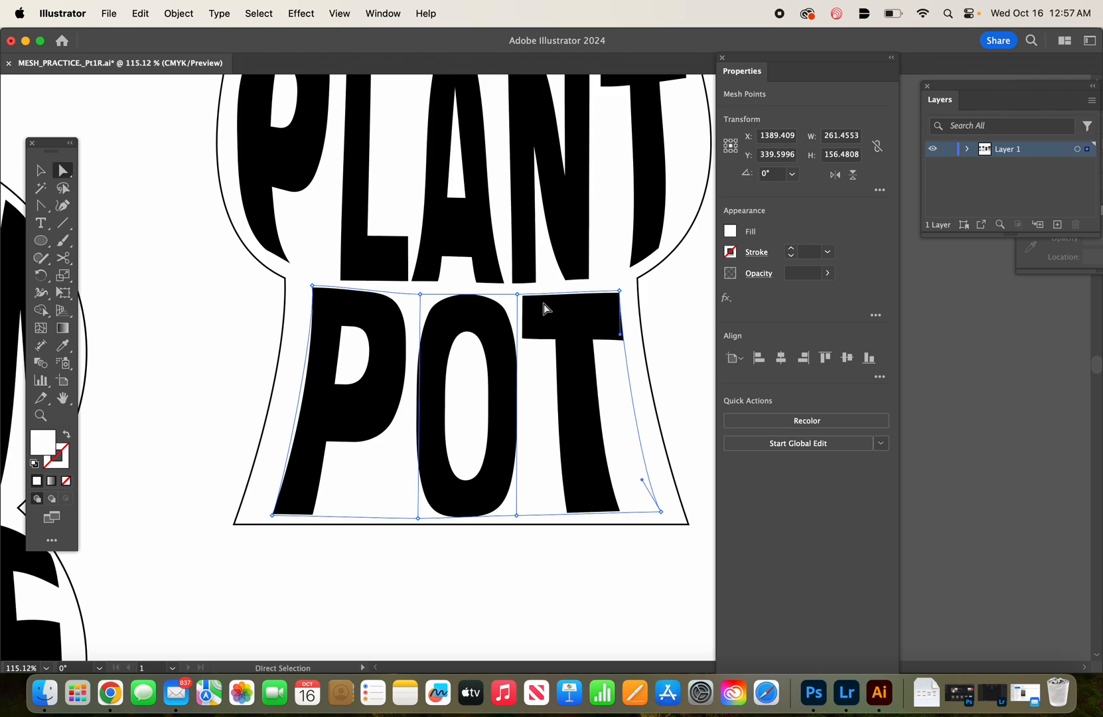
pyautogui.click(667, 375)
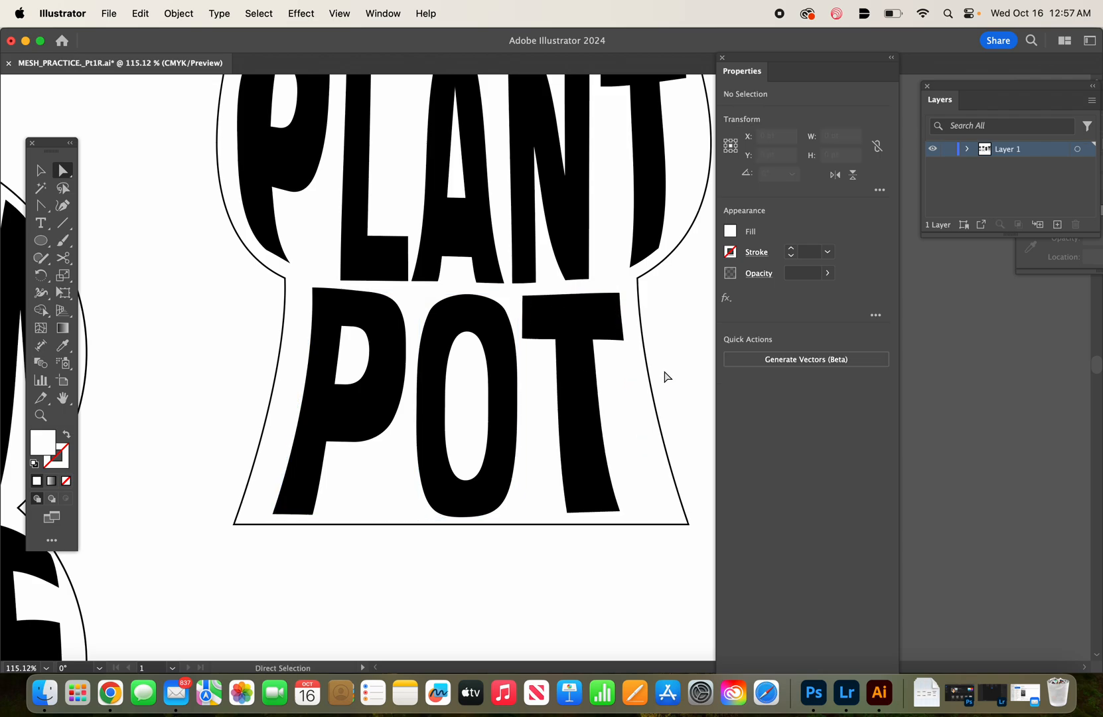
pyautogui.scroll(-3, 664, 371)
pyautogui.click(648, 428)
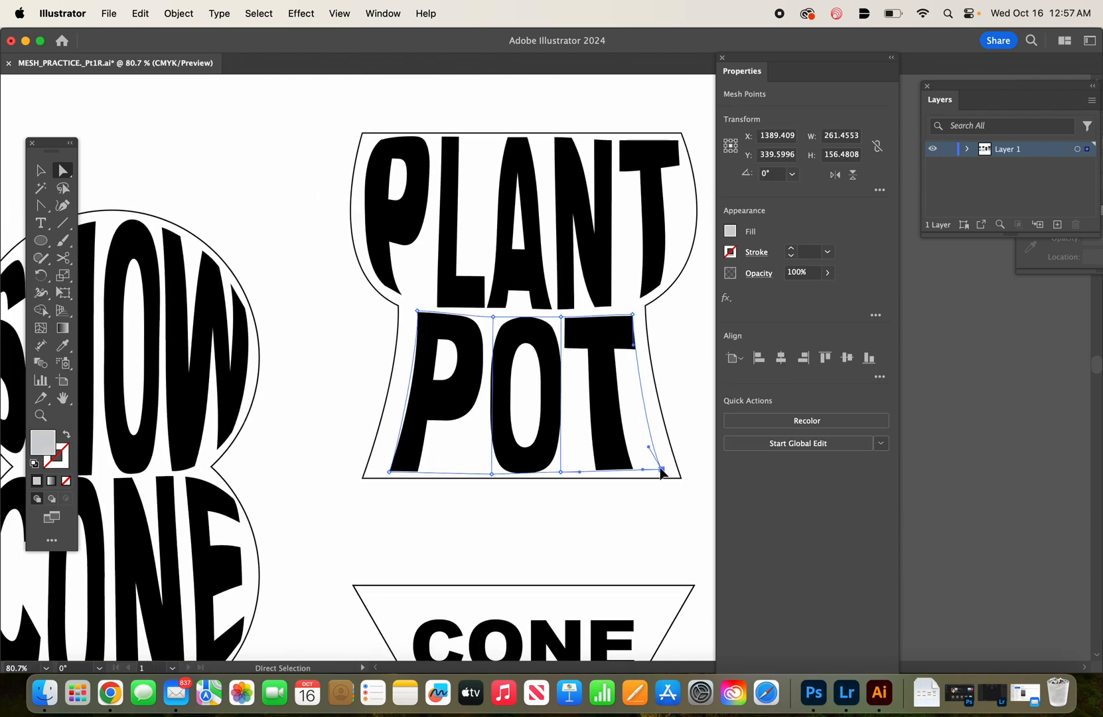
pyautogui.moveTo(665, 473); pyautogui.dragTo(669, 475)
pyautogui.click(669, 510)
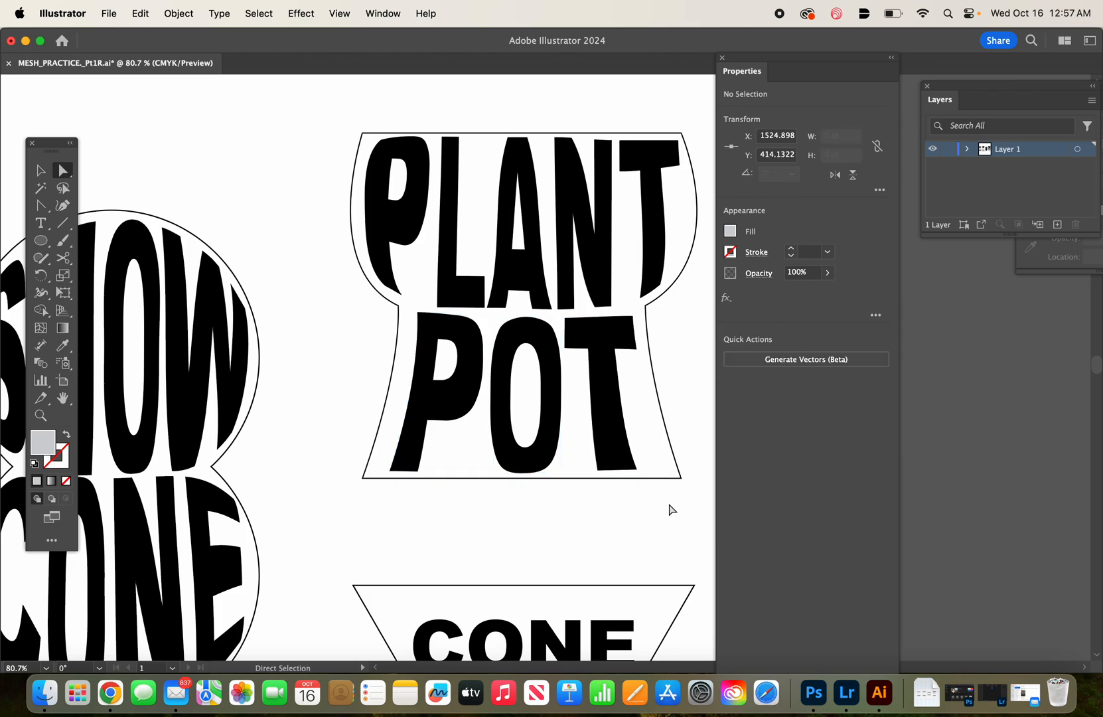
# Select the word CONE inside the inverted triangle below the plant pot.
pyautogui.scroll(-3, 670, 510)
pyautogui.scroll(-2, 671, 510)
pyautogui.hscroll(3, 671, 510)
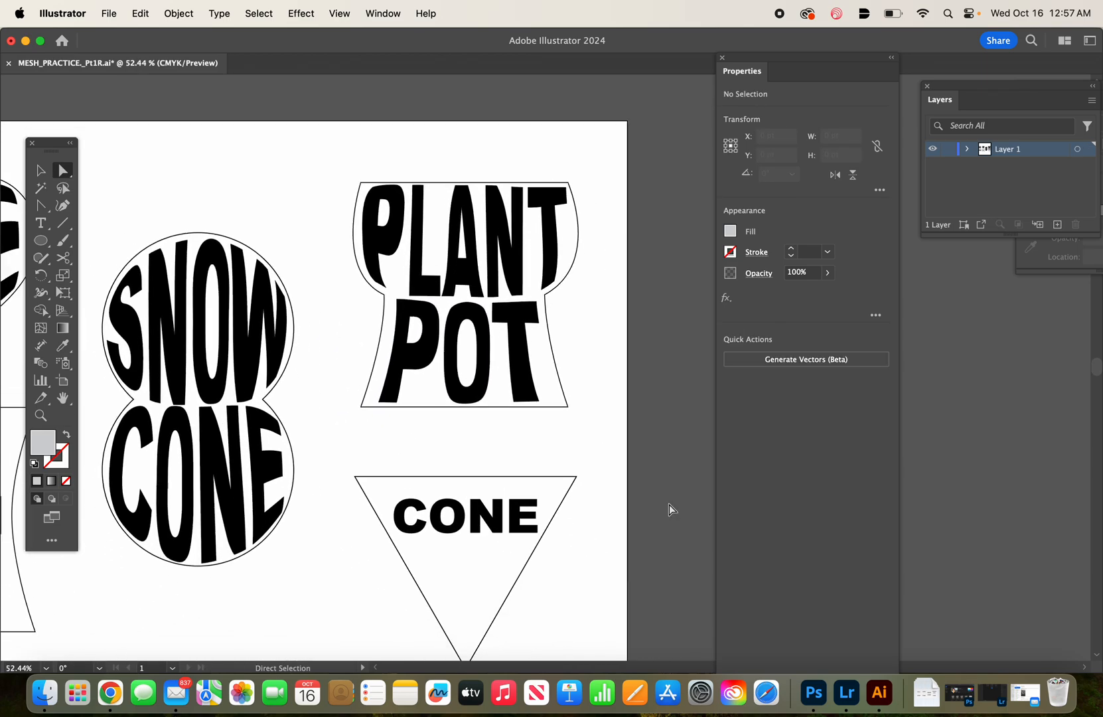
pyautogui.scroll(-3, 503, 556)
pyautogui.hscroll(1, 502, 556)
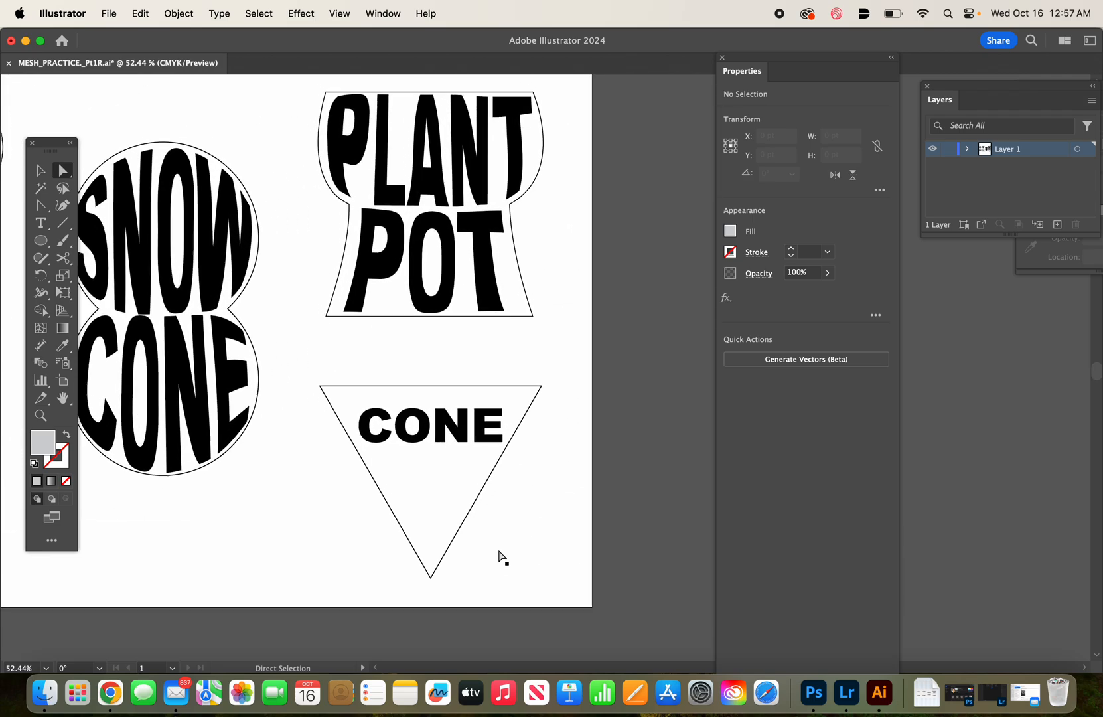
pyautogui.hscroll(-5, 502, 557)
pyautogui.hscroll(5, 503, 557)
pyautogui.scroll(-1, 503, 556)
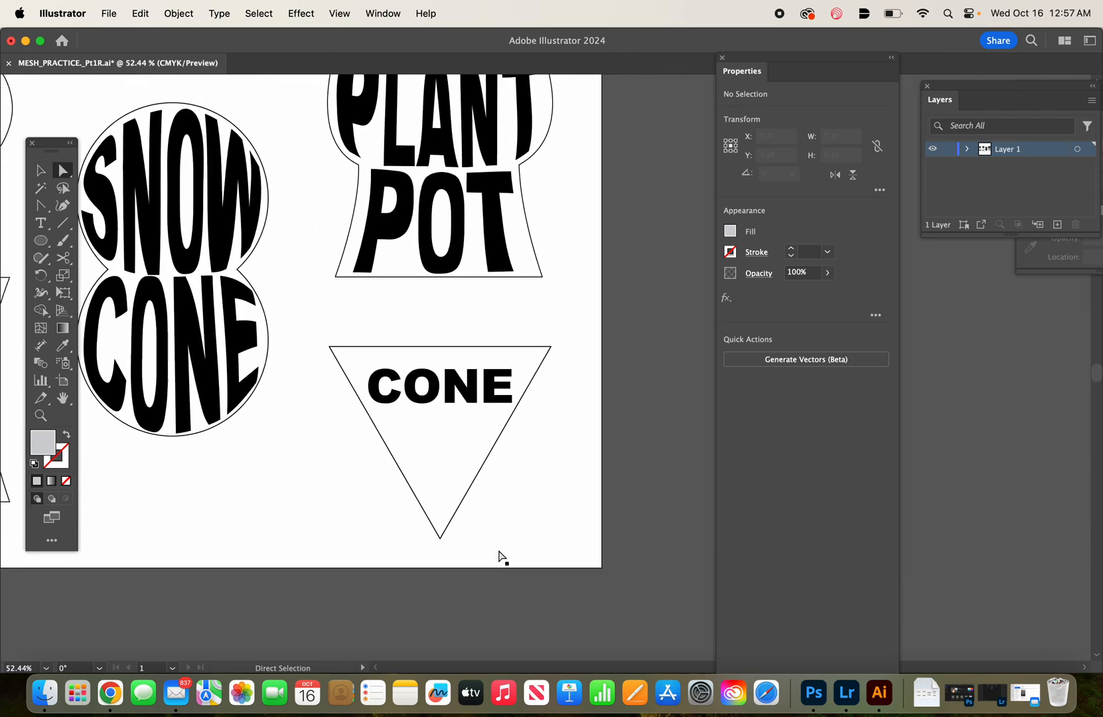
pyautogui.scroll(3, 480, 398)
pyautogui.click(460, 388)
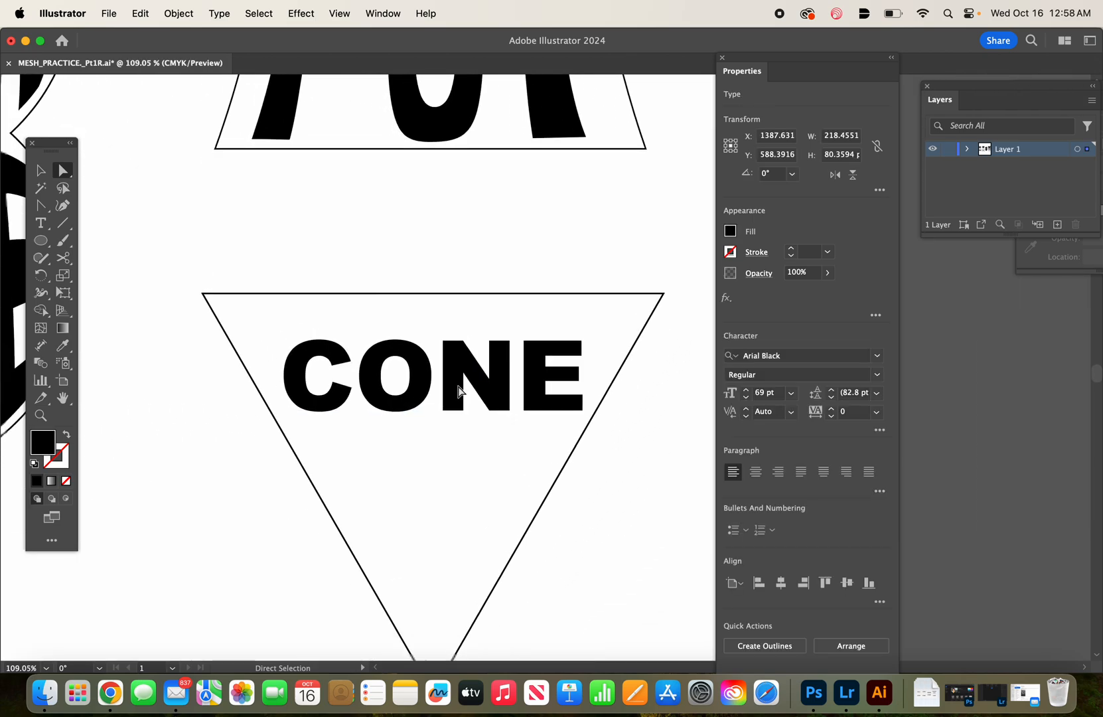
pyautogui.scroll(-2, 461, 389)
pyautogui.hscroll(-1, 461, 389)
pyautogui.click(196, 8)
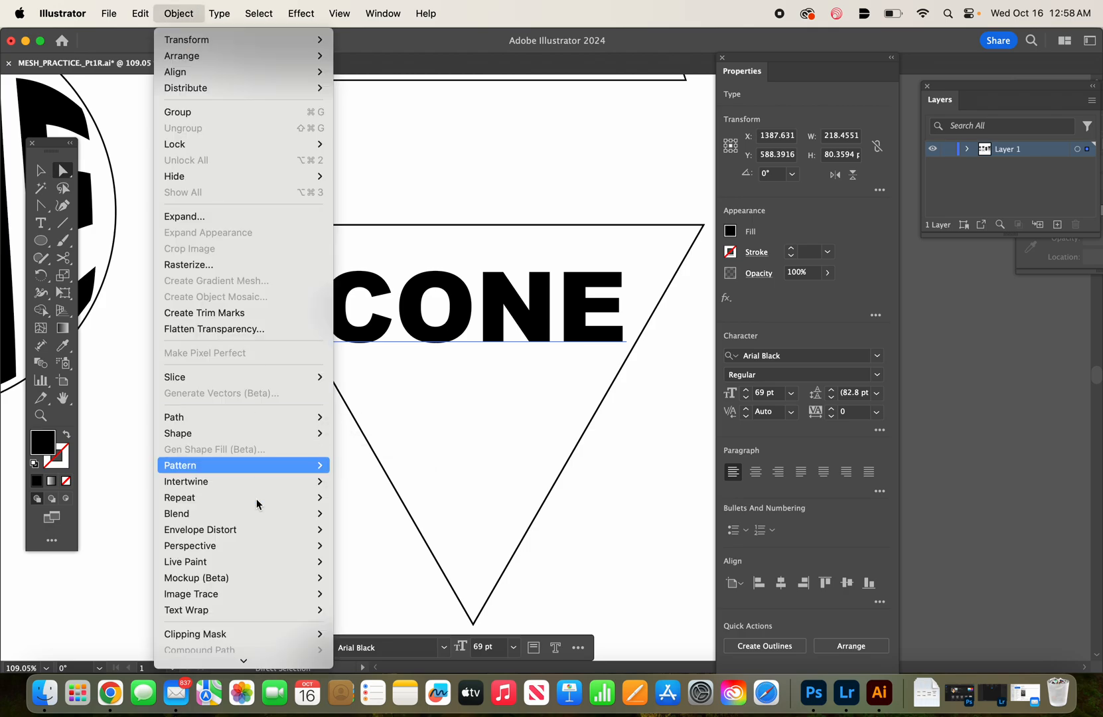
pyautogui.moveTo(263, 535)
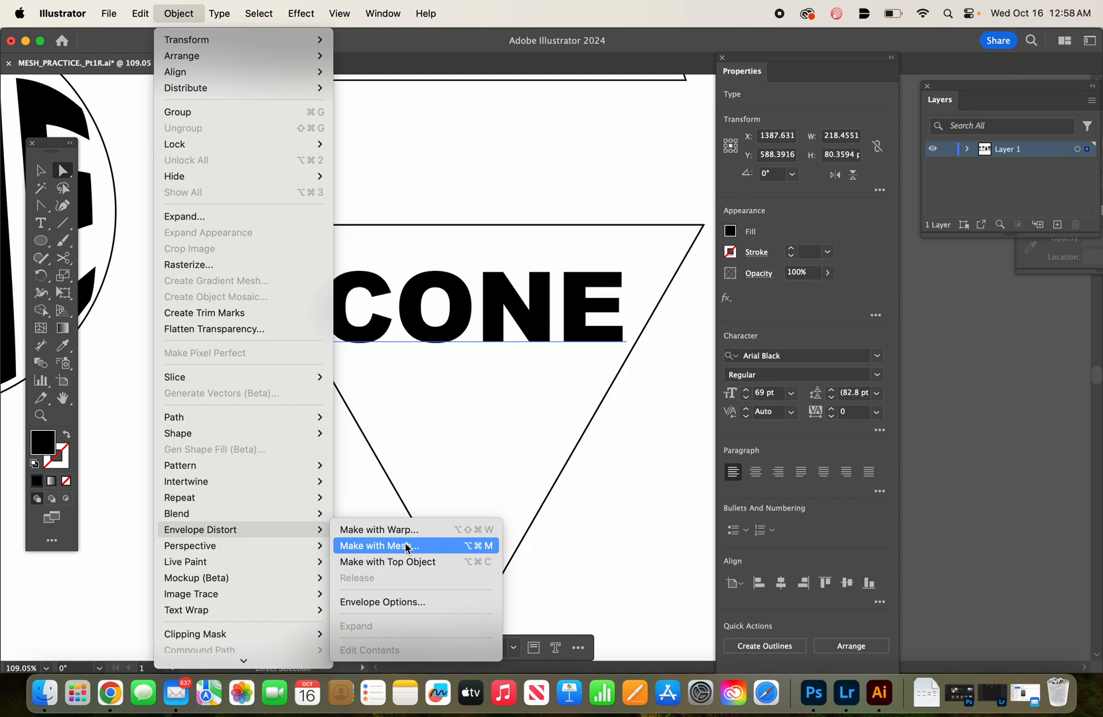
pyautogui.click(503, 426)
pyautogui.click(502, 426)
# Apply an envelope mesh with 1 row and 4 columns to the word CONE in the triangle.
pyautogui.click(532, 330)
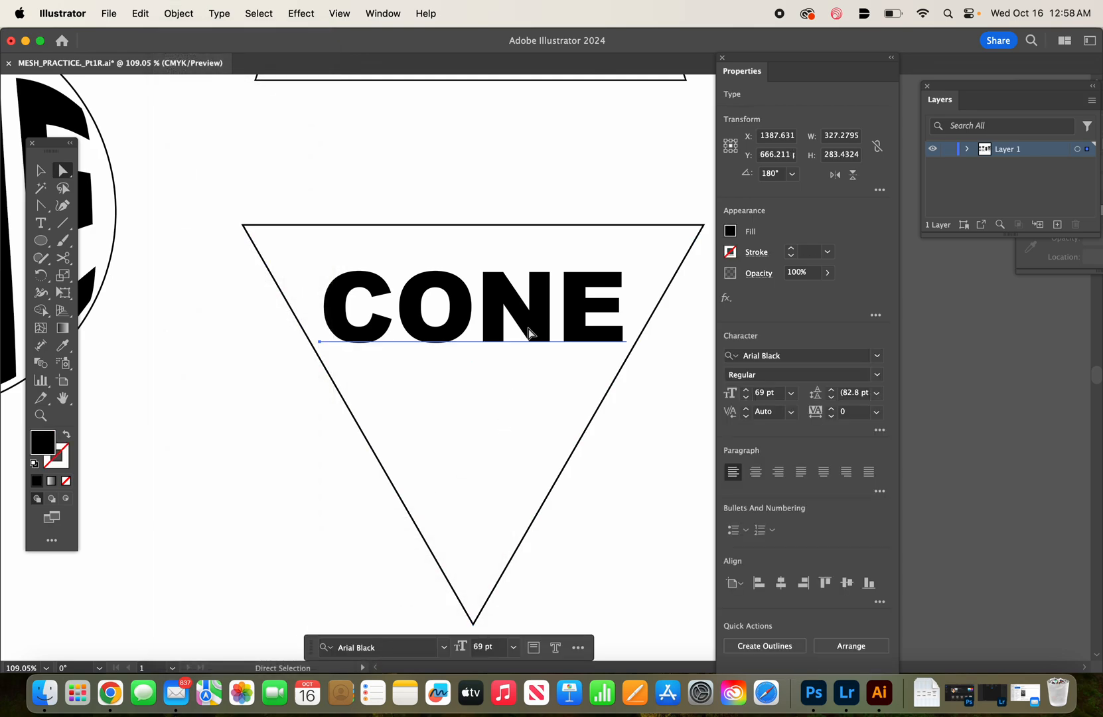
pyautogui.click(179, 13)
pyautogui.moveTo(224, 533)
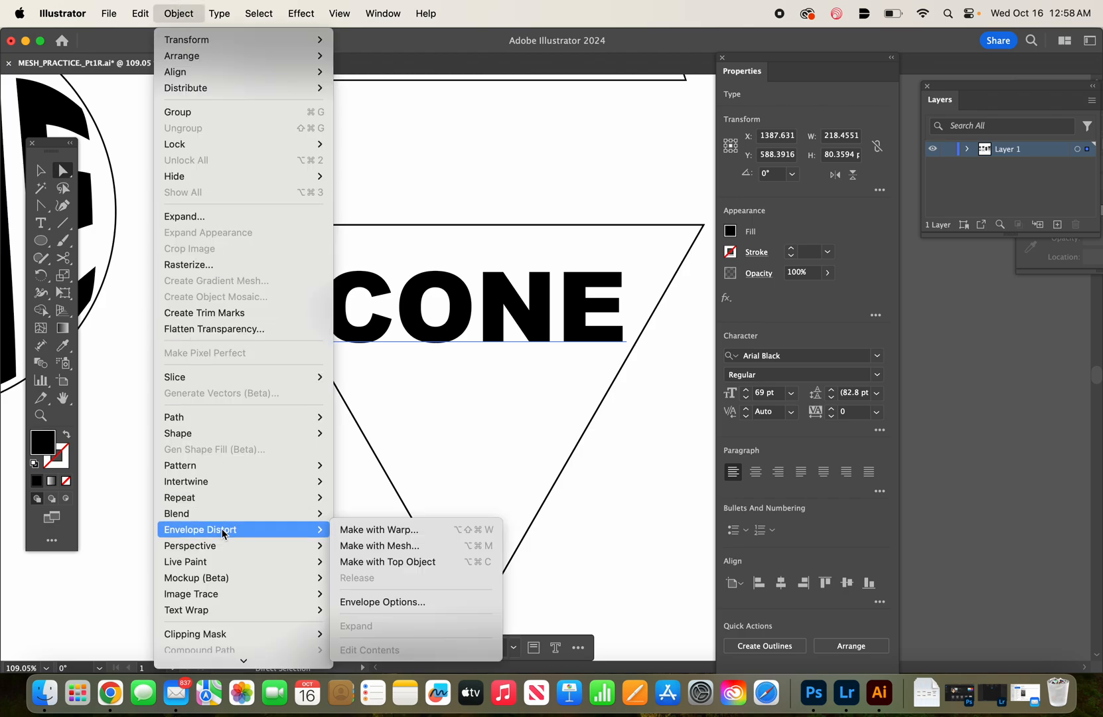
pyautogui.click(376, 546)
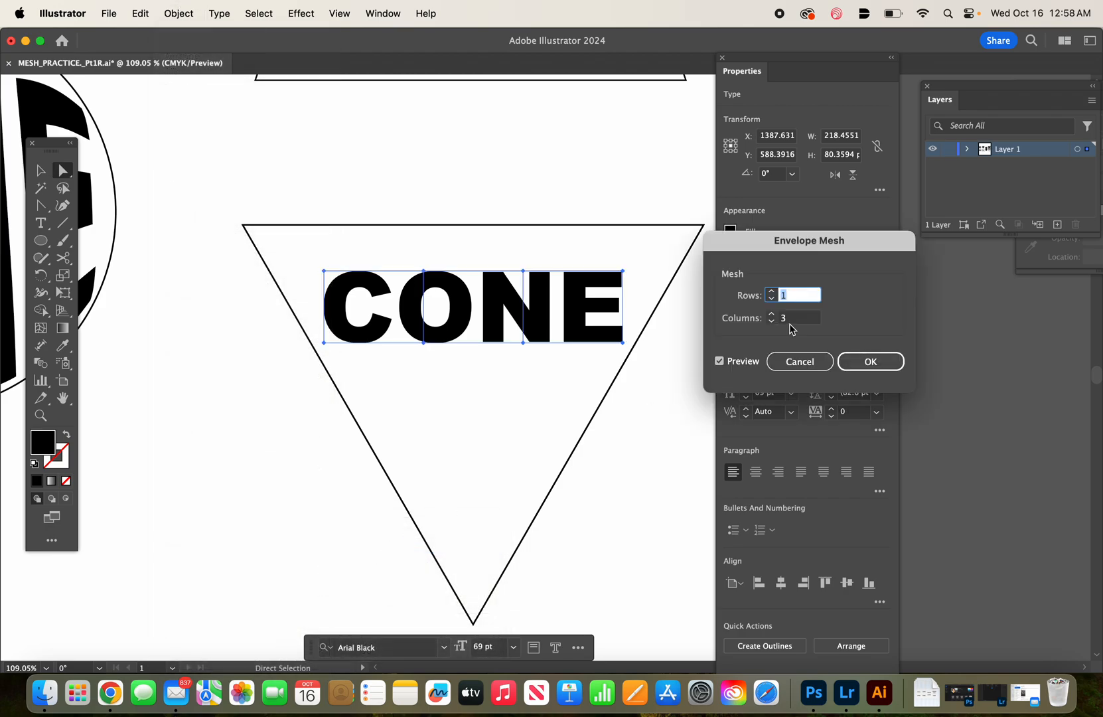
pyautogui.click(771, 314)
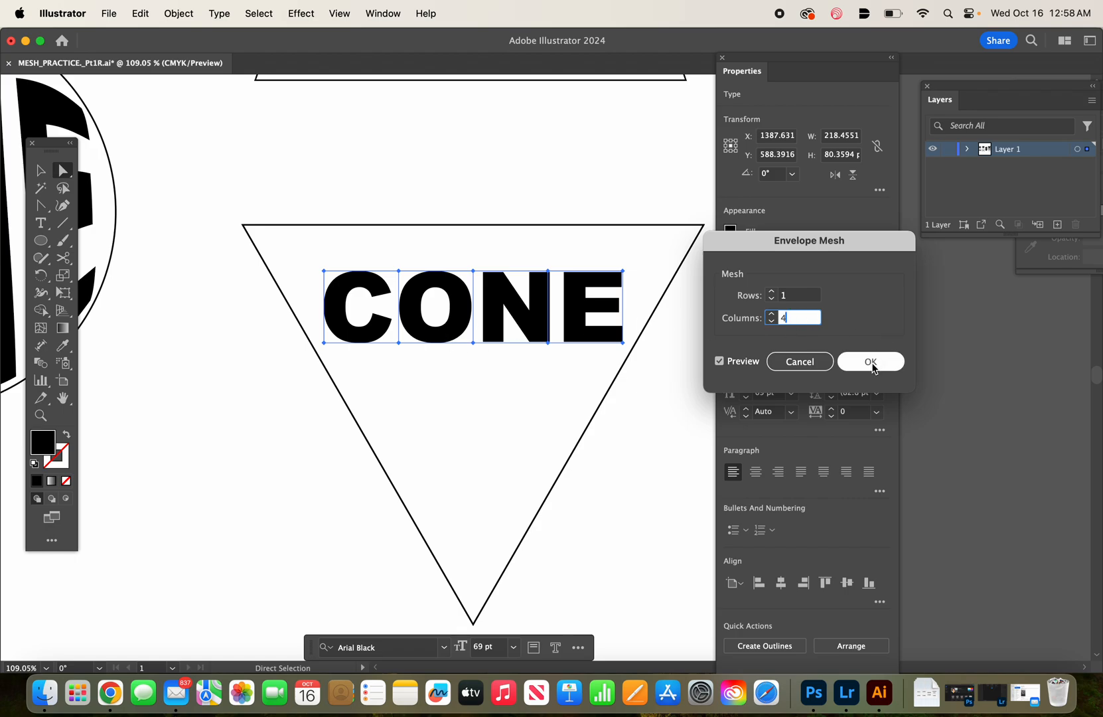
pyautogui.click(897, 364)
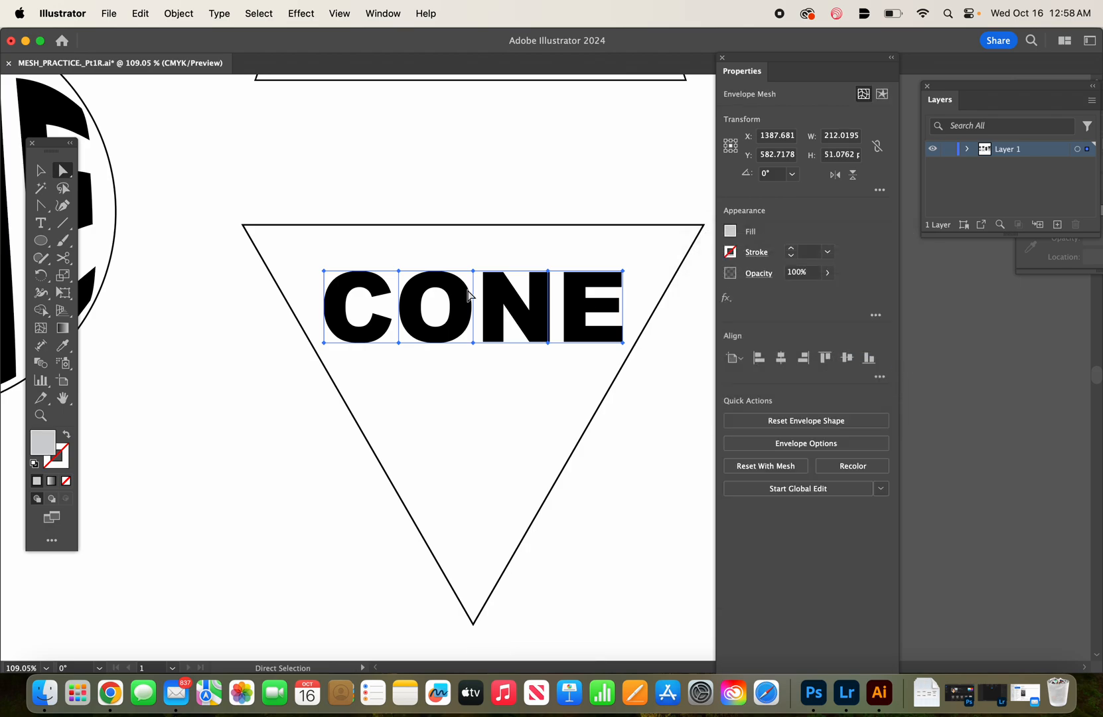
# Stretch the mesh points on both sides of CONE's N up to the triangle's top edge and down toward its tip and sloped side.
pyautogui.moveTo(473, 271); pyautogui.dragTo(472, 229)
pyautogui.moveTo(473, 345); pyautogui.dragTo(458, 508)
pyautogui.moveTo(549, 347); pyautogui.dragTo(545, 453)
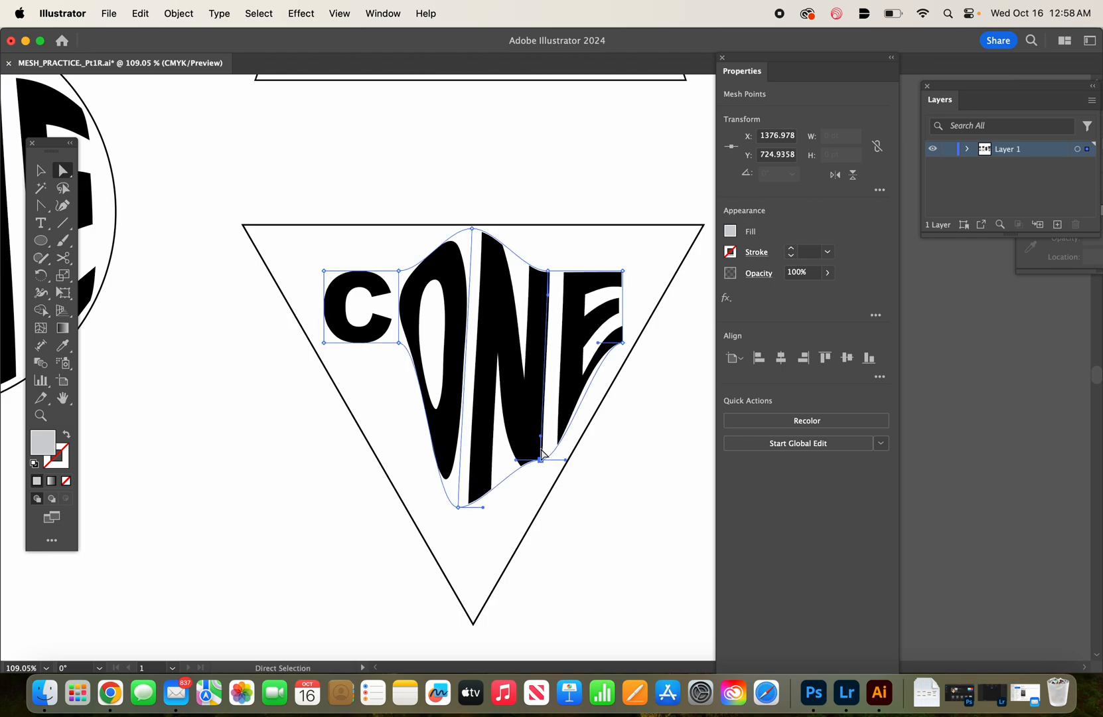
pyautogui.moveTo(548, 270); pyautogui.dragTo(548, 234)
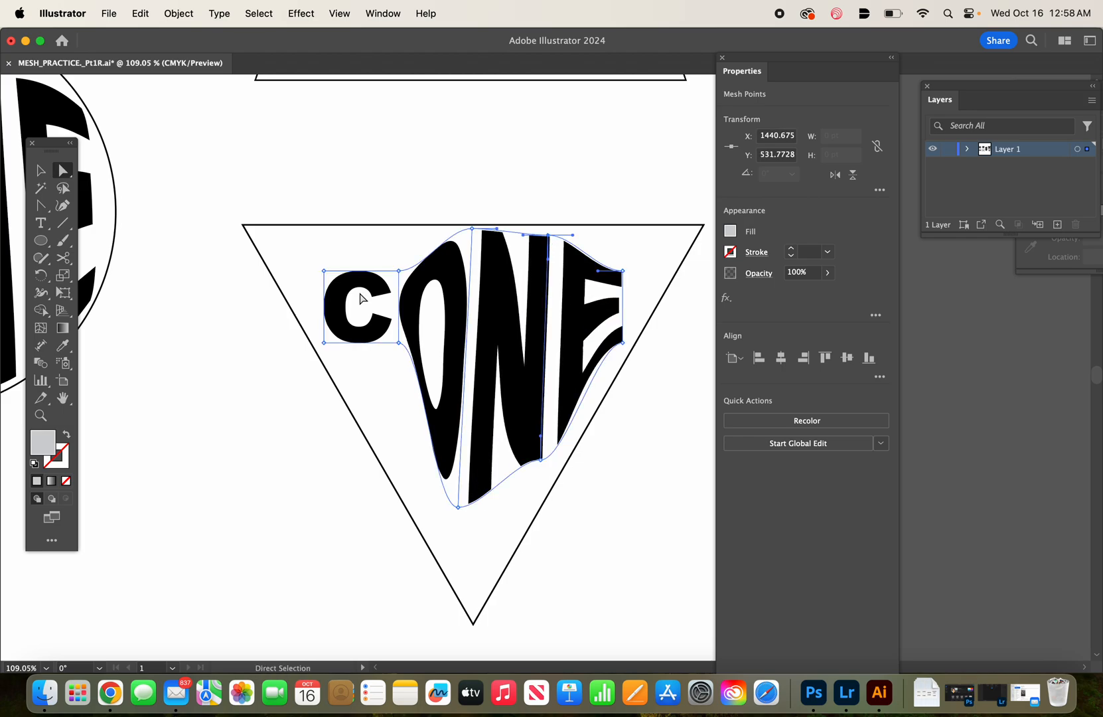
# Stretch the mesh points around CONE's C up to the triangle's top edge and down along its sloped side.
pyautogui.moveTo(398, 271); pyautogui.dragTo(396, 234)
pyautogui.click(325, 272)
pyautogui.moveTo(325, 271); pyautogui.dragTo(310, 229)
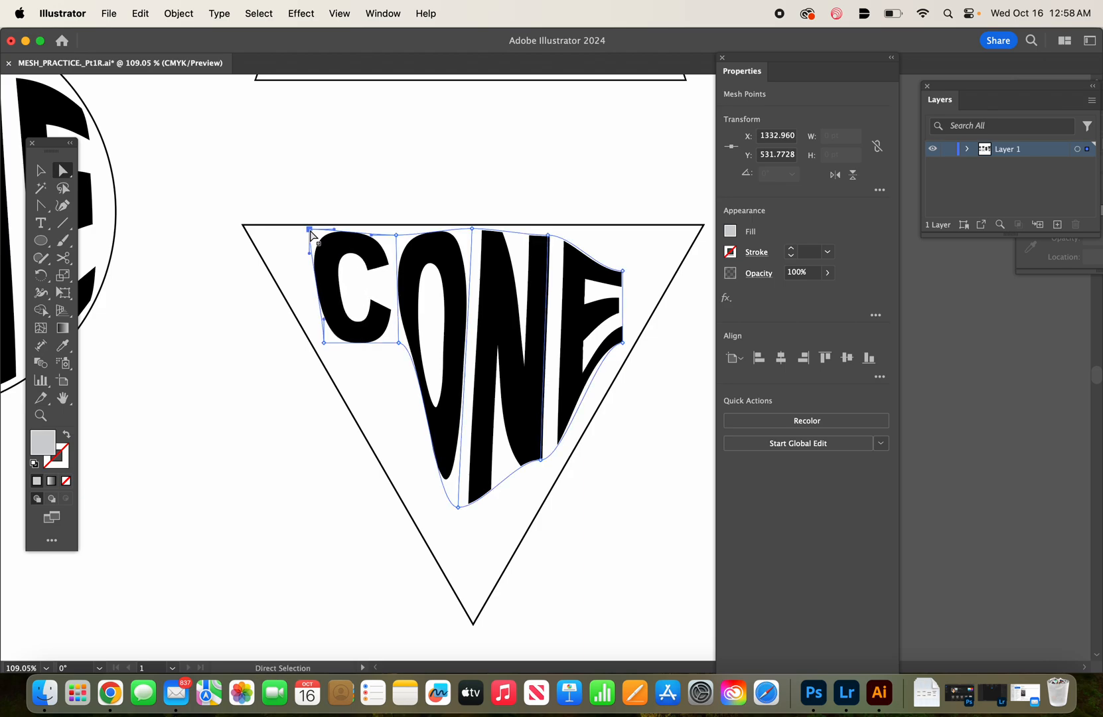
pyautogui.moveTo(323, 342); pyautogui.dragTo(323, 349)
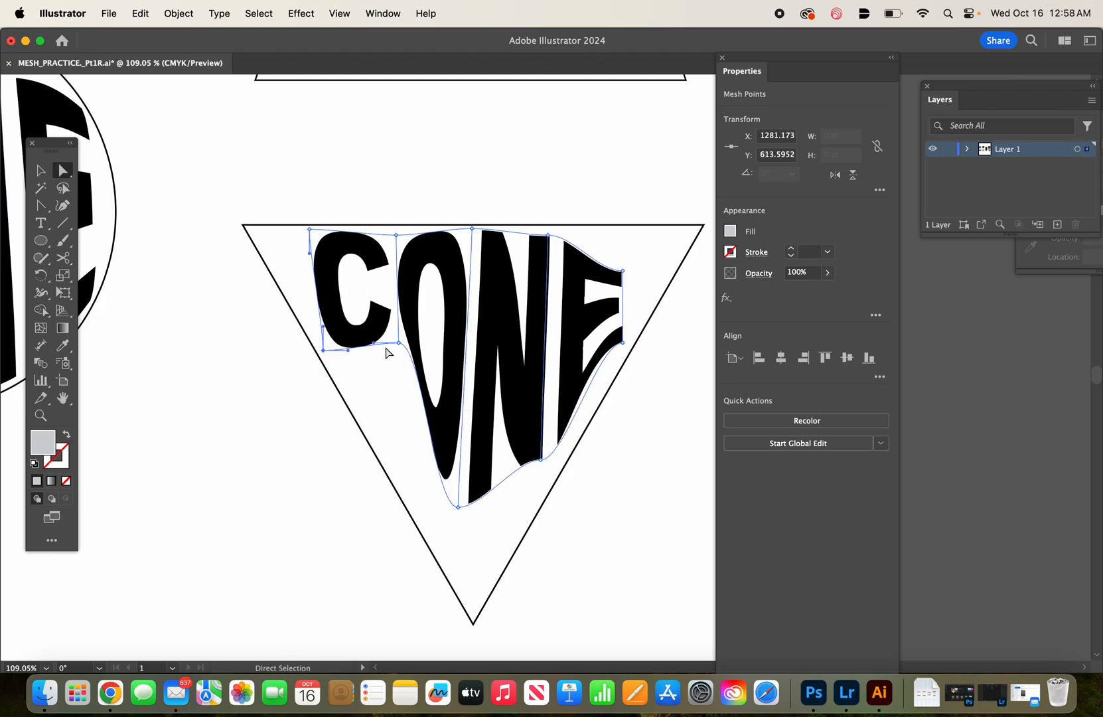
pyautogui.moveTo(399, 345); pyautogui.dragTo(389, 440)
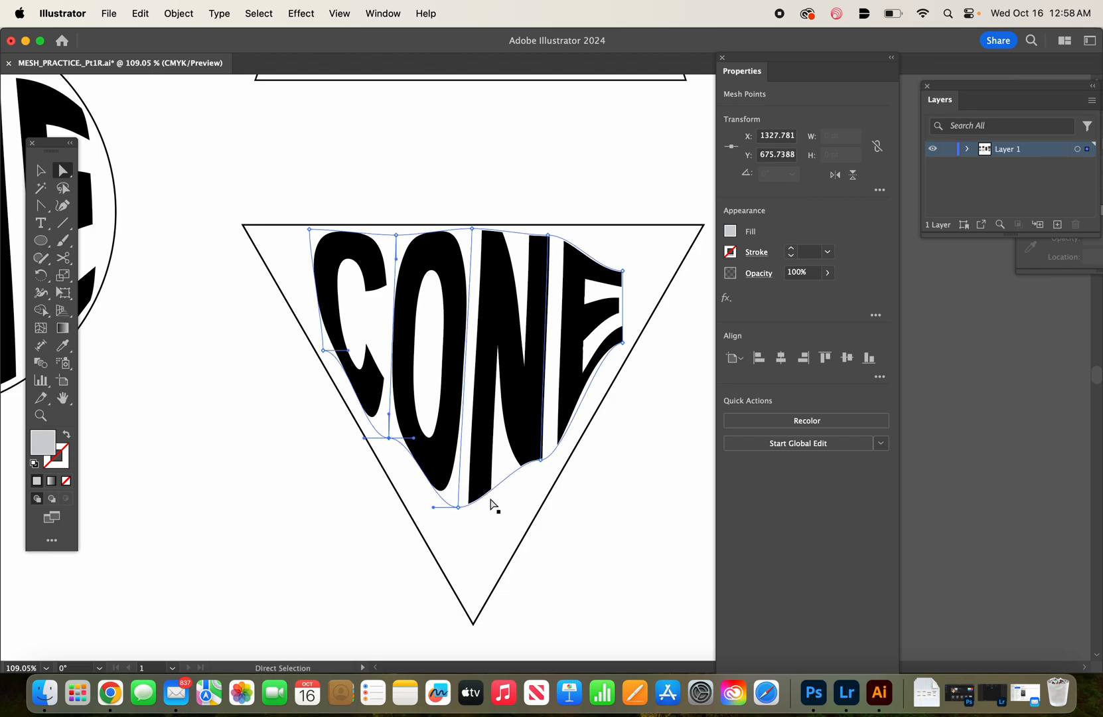
# Extend CONE's central lower mesh point to near the triangle's tip and fit the lower N and outer E points to the sloped side.
pyautogui.moveTo(458, 508); pyautogui.dragTo(469, 561)
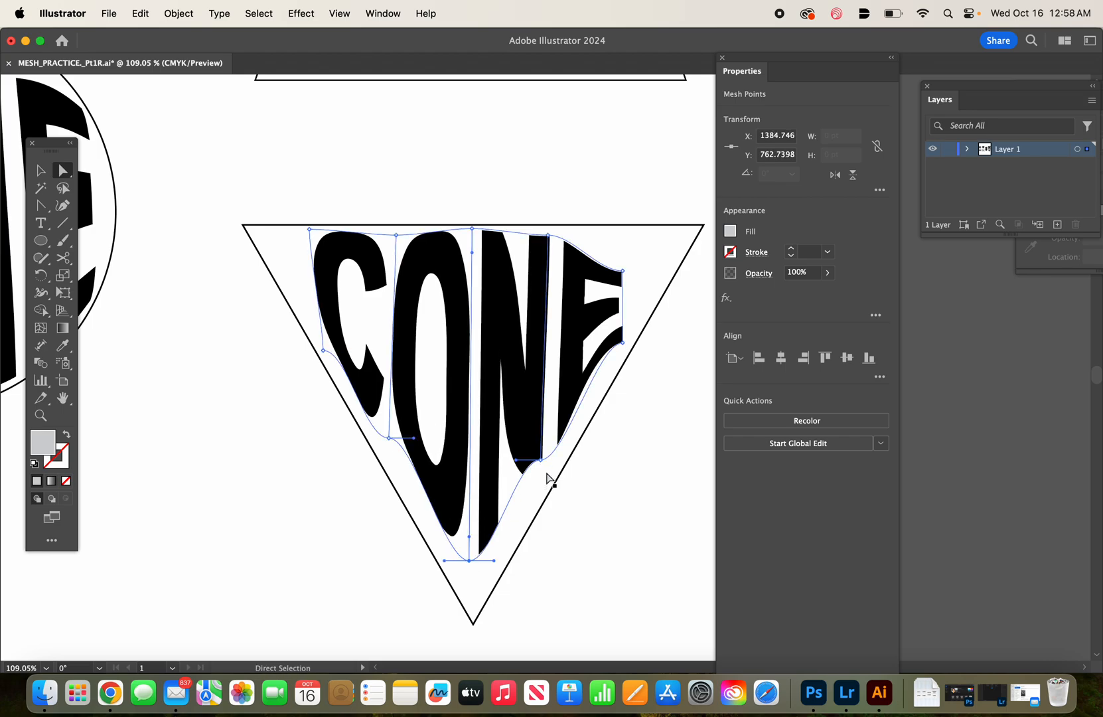
pyautogui.click(541, 459)
pyautogui.moveTo(567, 463); pyautogui.dragTo(568, 424)
pyautogui.moveTo(541, 465); pyautogui.dragTo(542, 478)
pyautogui.moveTo(627, 272); pyautogui.dragTo(648, 234)
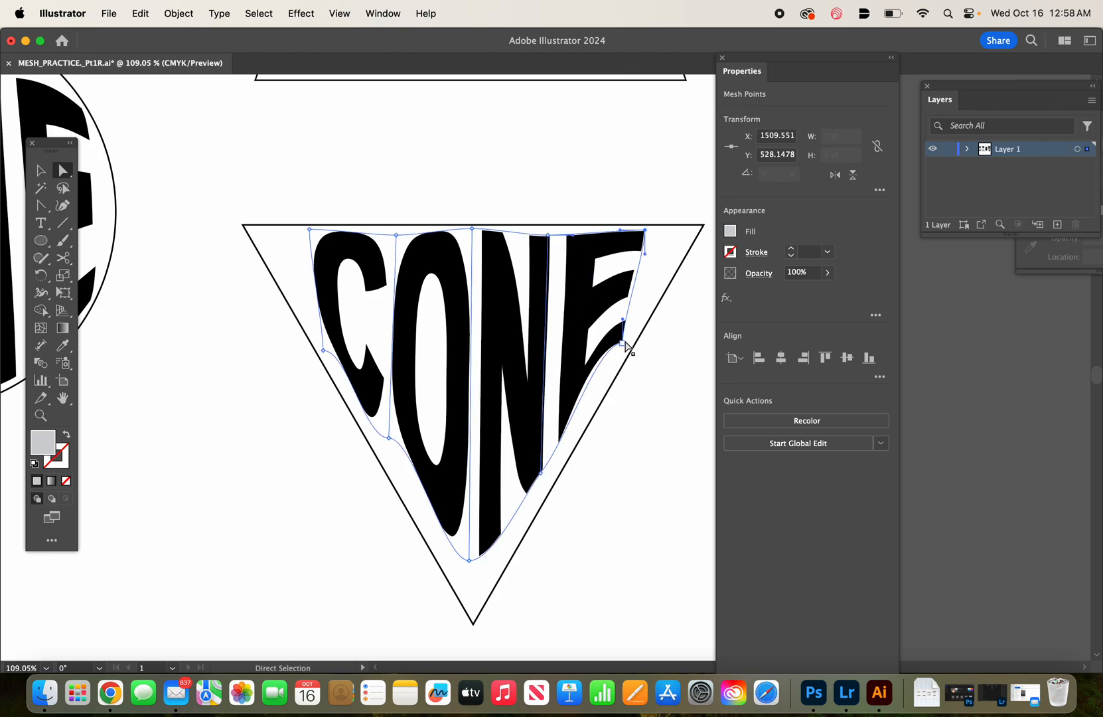
pyautogui.moveTo(624, 343)
pyautogui.mouseDown()
pyautogui.moveTo(636, 327)
pyautogui.moveTo(618, 354)
pyautogui.mouseUp()
pyautogui.moveTo(469, 560); pyautogui.dragTo(475, 602)
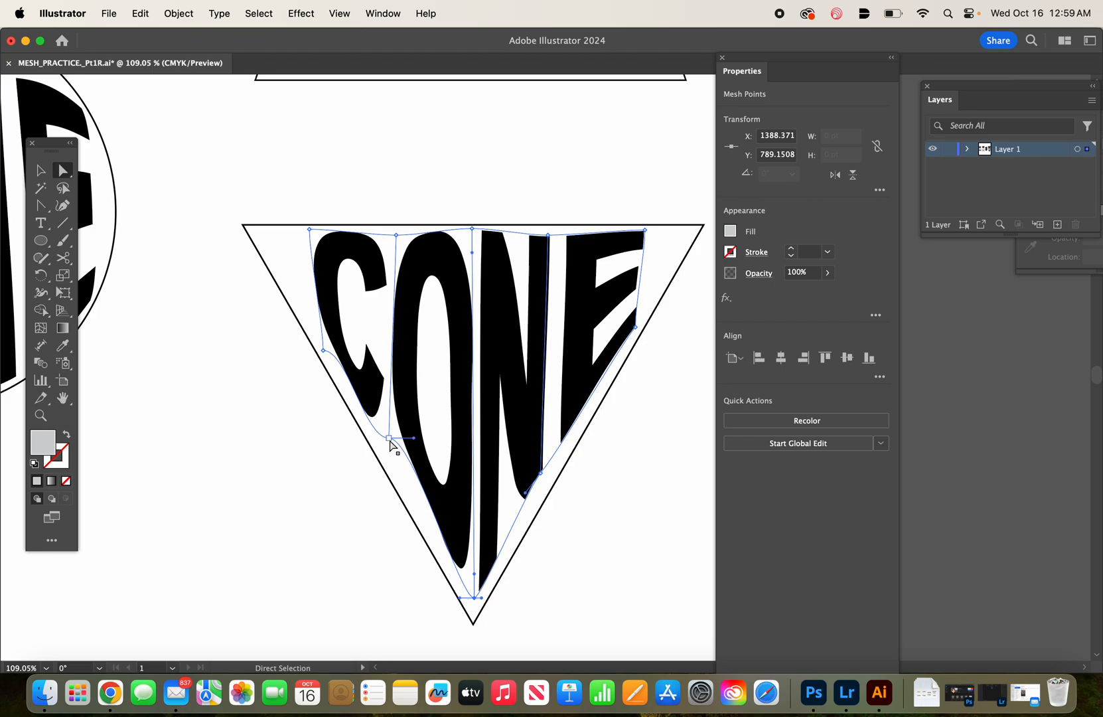
# Pull the outer C points and the lower point between C and O toward the triangle's sloped side, adjusting their curve handles.
pyautogui.click(389, 438)
pyautogui.moveTo(414, 438); pyautogui.dragTo(379, 438)
pyautogui.moveTo(322, 351); pyautogui.dragTo(293, 314)
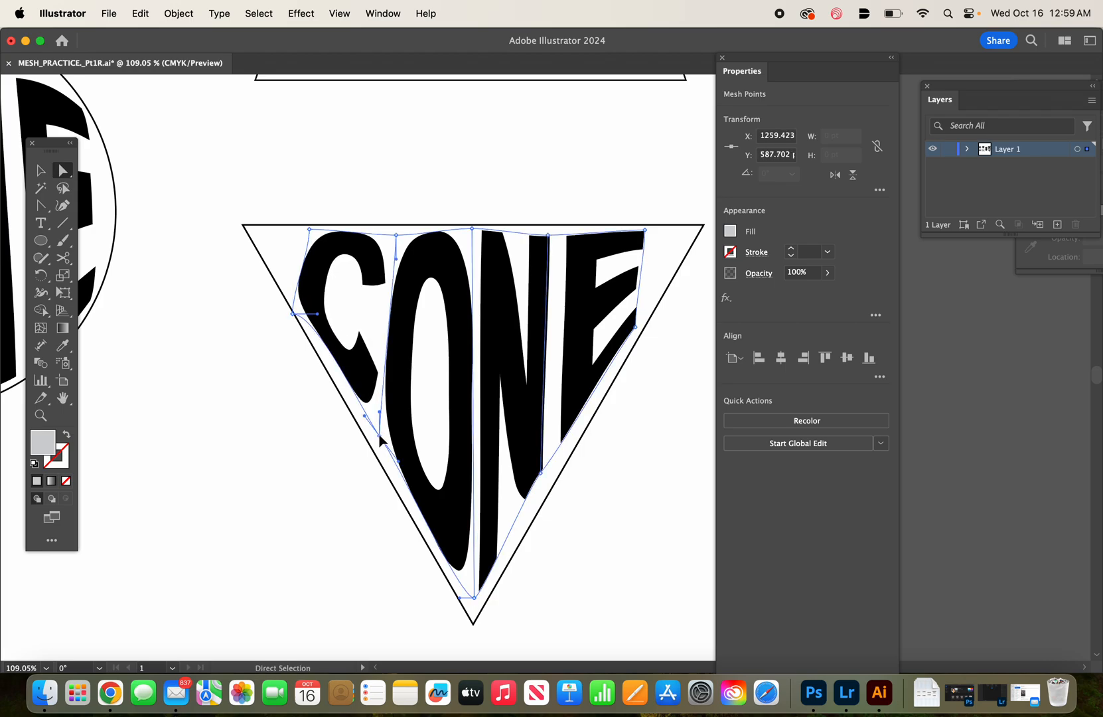
pyautogui.moveTo(380, 438); pyautogui.dragTo(396, 470)
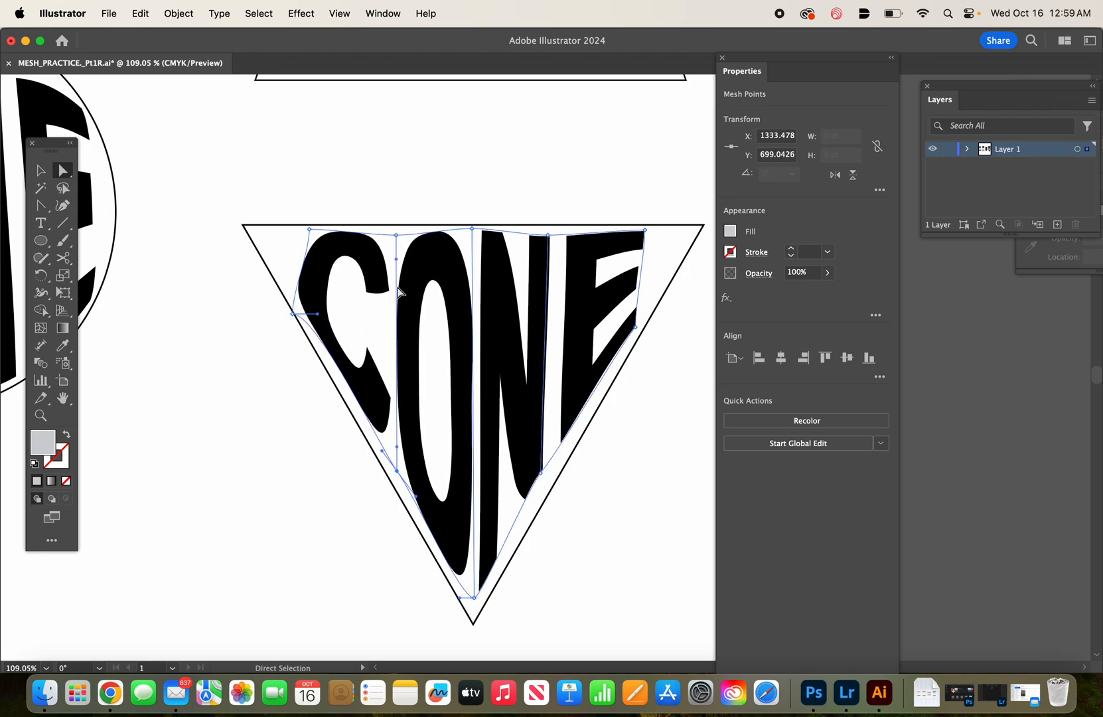
pyautogui.moveTo(313, 227); pyautogui.dragTo(299, 227)
pyautogui.click(293, 313)
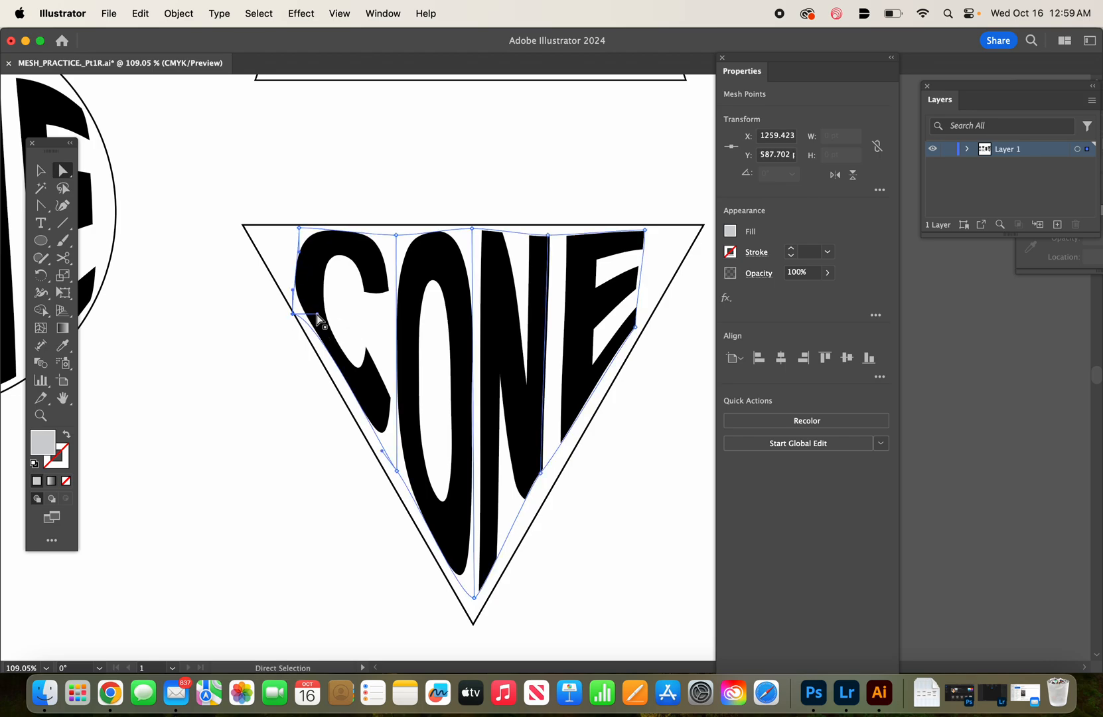
pyautogui.moveTo(316, 315); pyautogui.dragTo(290, 306)
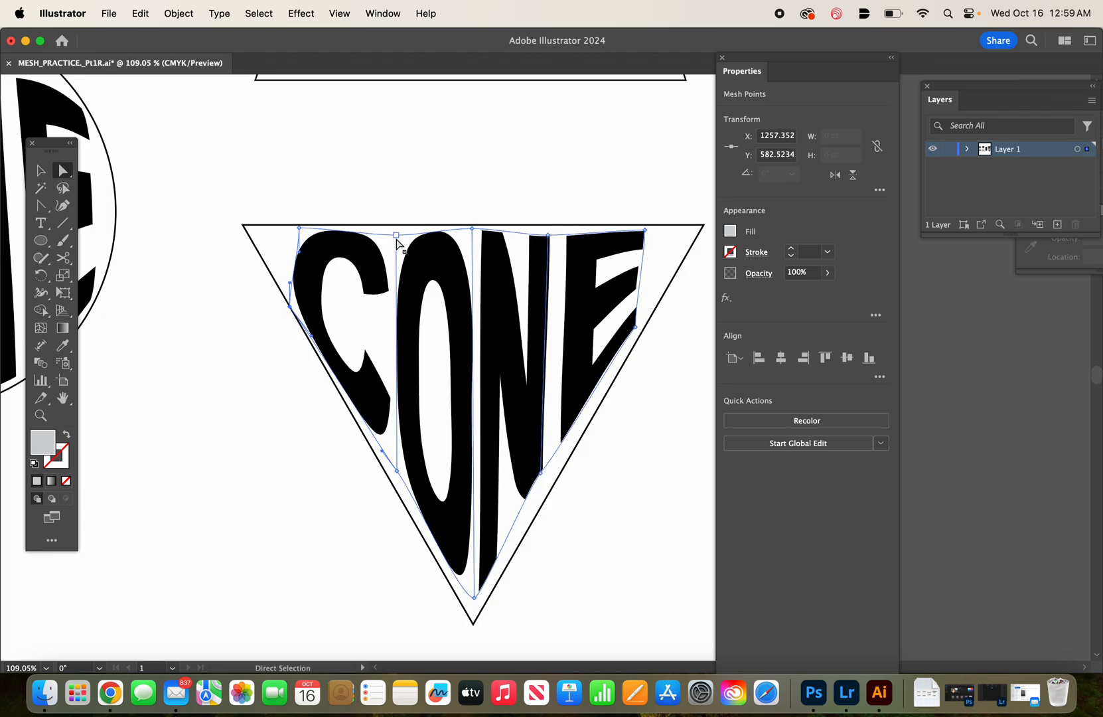
# Level CONE's upper mesh points along the triangle's top edge and extend E's upper outer corner slightly outward.
pyautogui.click(396, 236)
pyautogui.moveTo(397, 236); pyautogui.dragTo(396, 229)
pyautogui.click(496, 237)
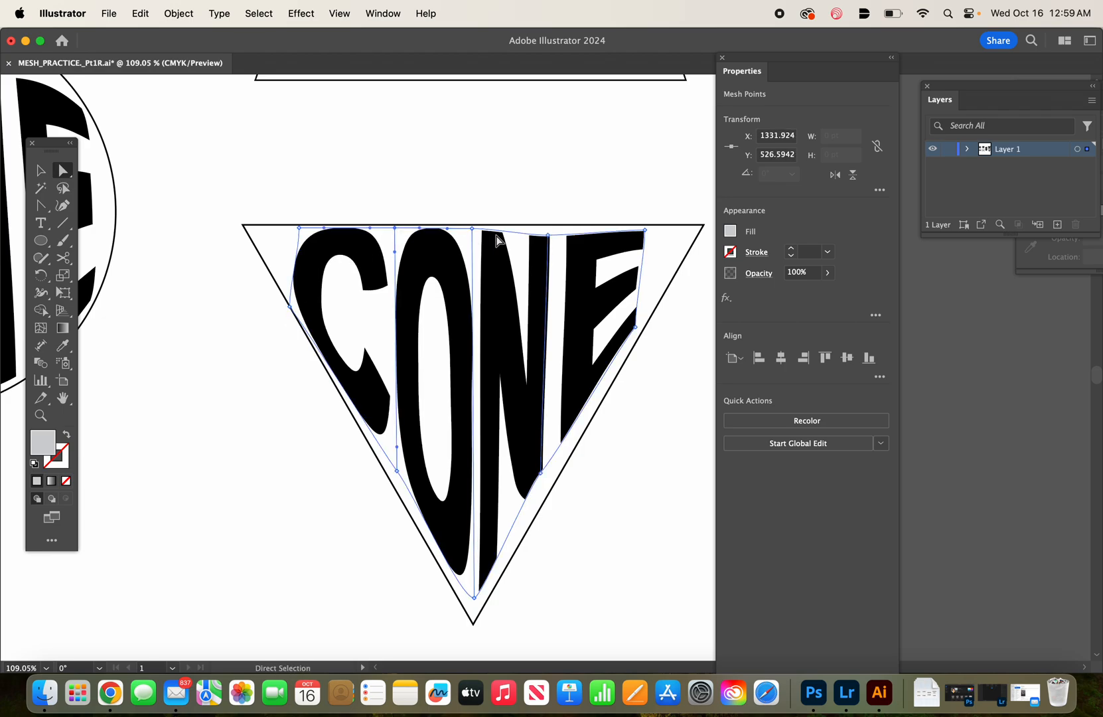
pyautogui.moveTo(564, 233); pyautogui.dragTo(580, 240)
pyautogui.moveTo(644, 229); pyautogui.dragTo(654, 229)
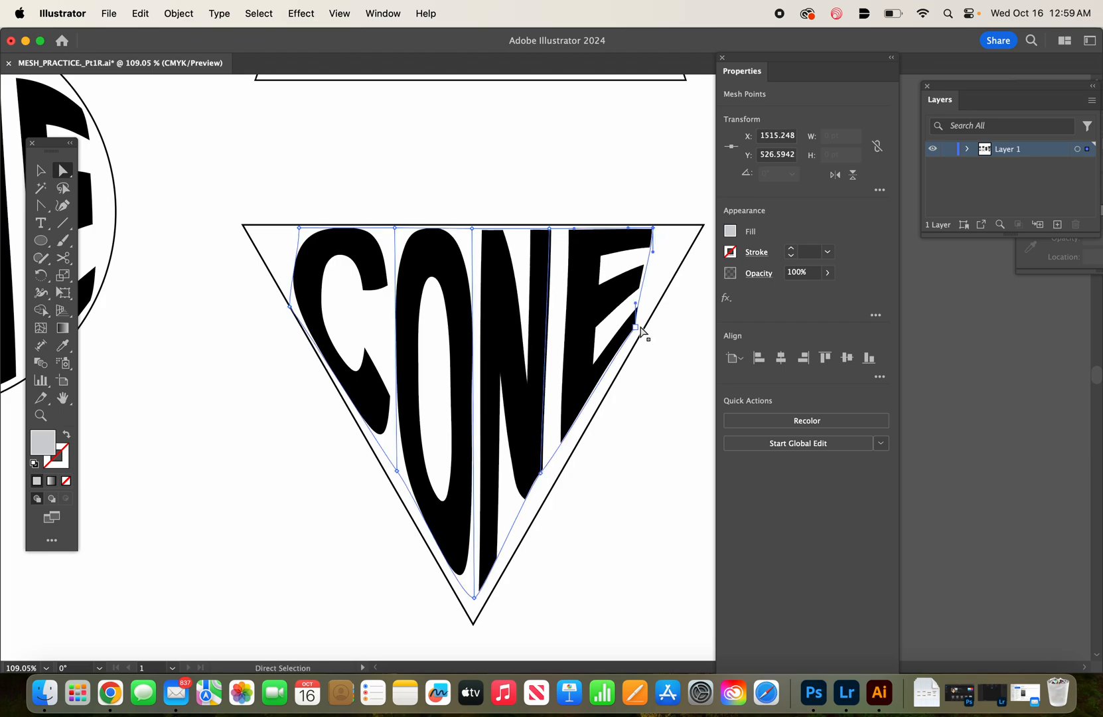
# Move E's lower outer mesh point and the lower point between N and E out to the triangle's sloped side.
pyautogui.moveTo(646, 329); pyautogui.dragTo(645, 316)
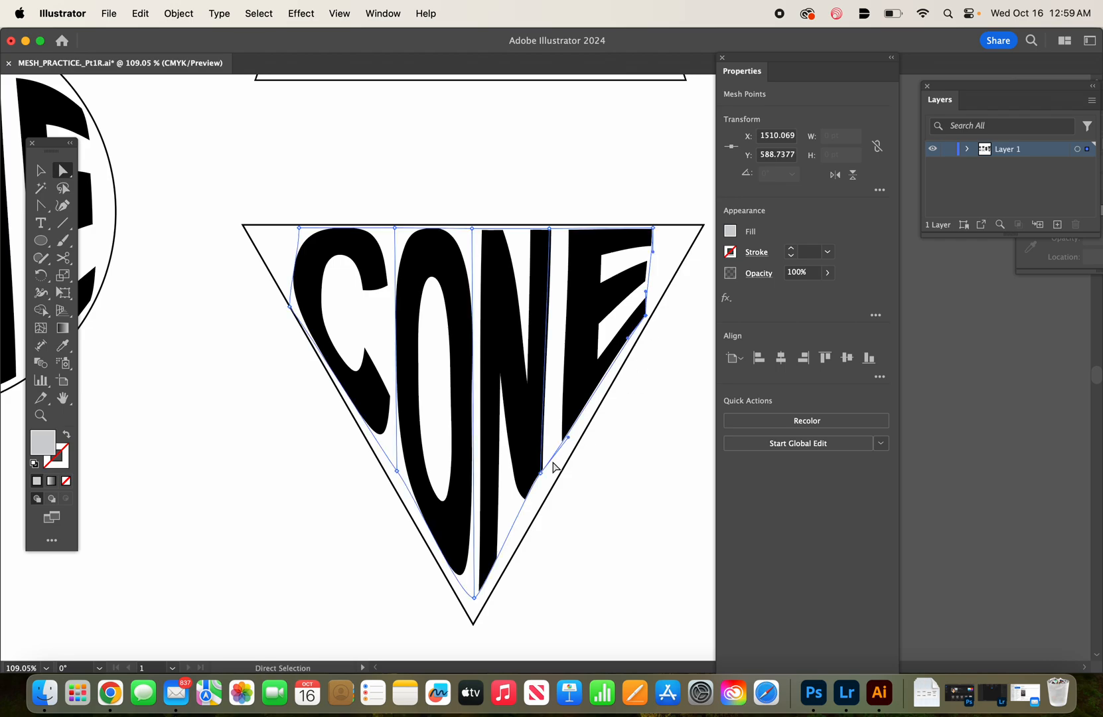
pyautogui.click(541, 473)
pyautogui.moveTo(528, 495); pyautogui.dragTo(557, 473)
pyautogui.click(584, 473)
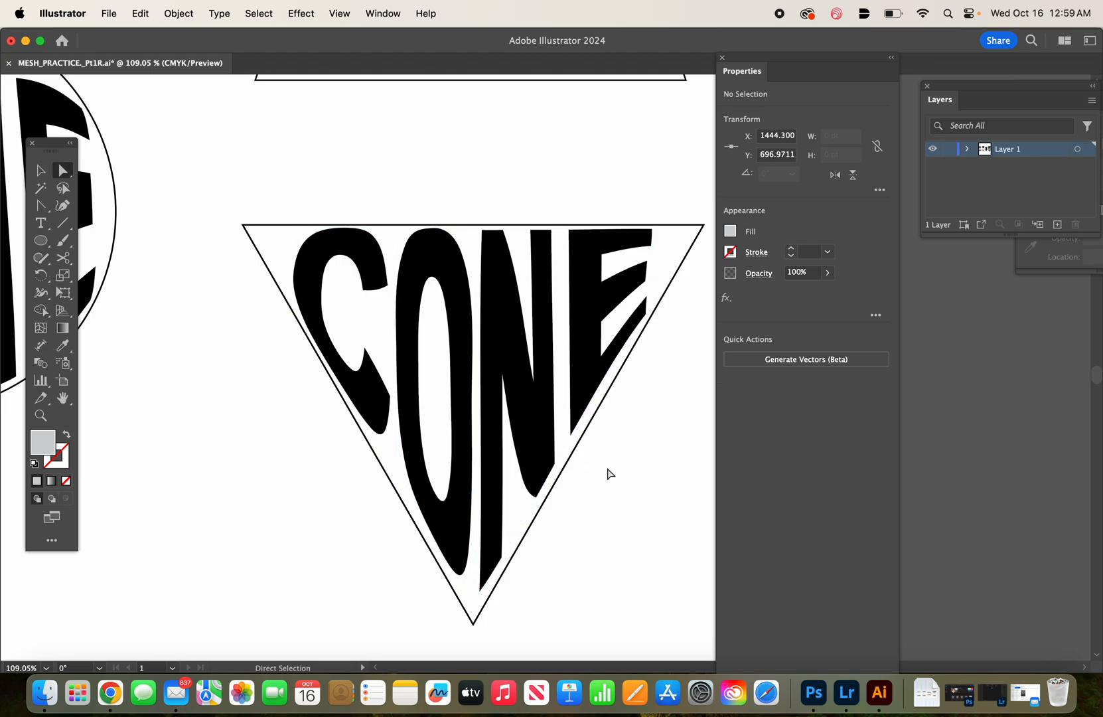
# Widen CONE's C by shifting the upper point between C and O toward the O and realigning both outer C points vertically.
pyautogui.click(369, 418)
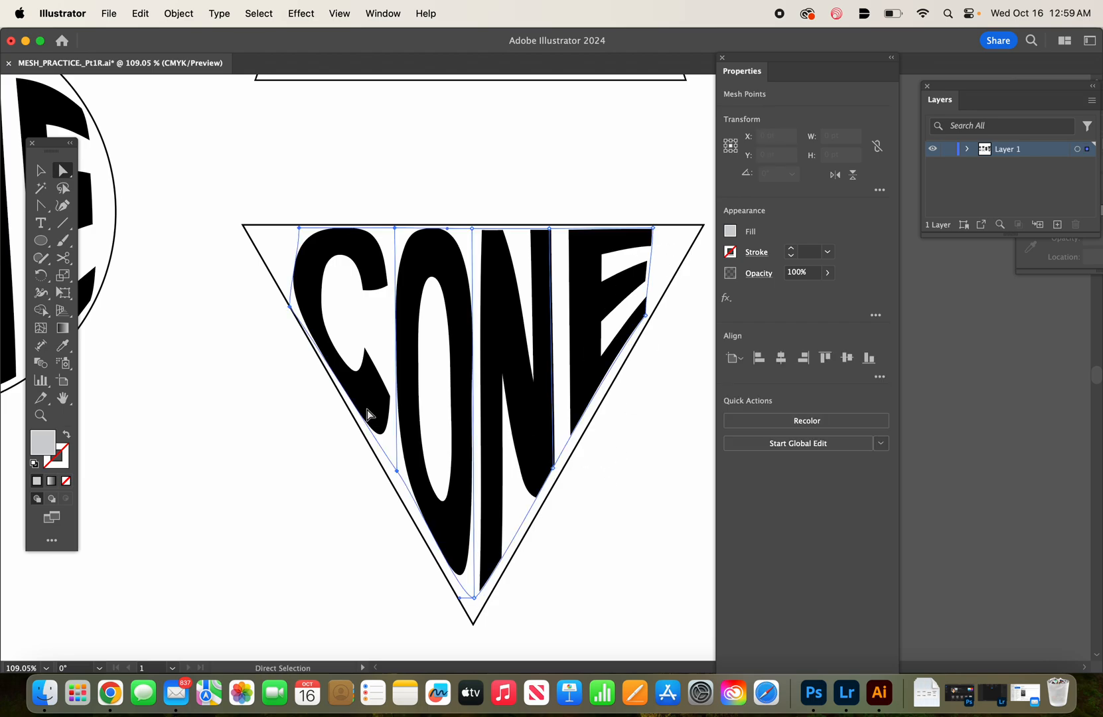
pyautogui.click(397, 472)
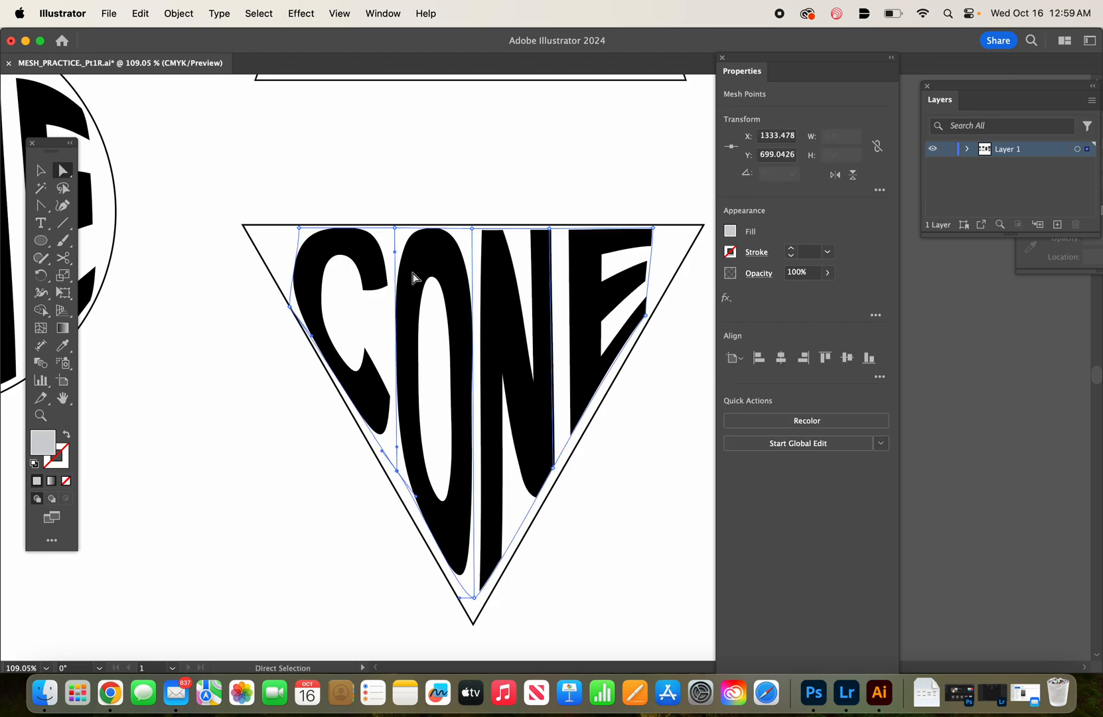
pyautogui.moveTo(396, 229); pyautogui.dragTo(407, 233)
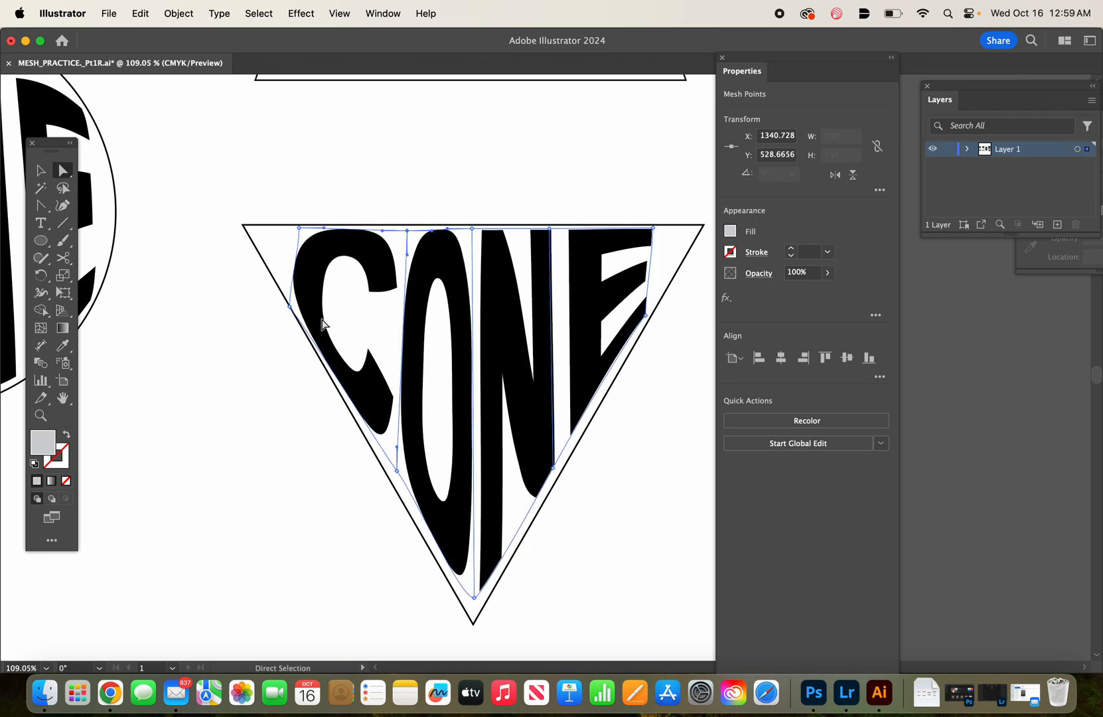
pyautogui.click(291, 306)
pyautogui.moveTo(290, 284); pyautogui.dragTo(291, 282)
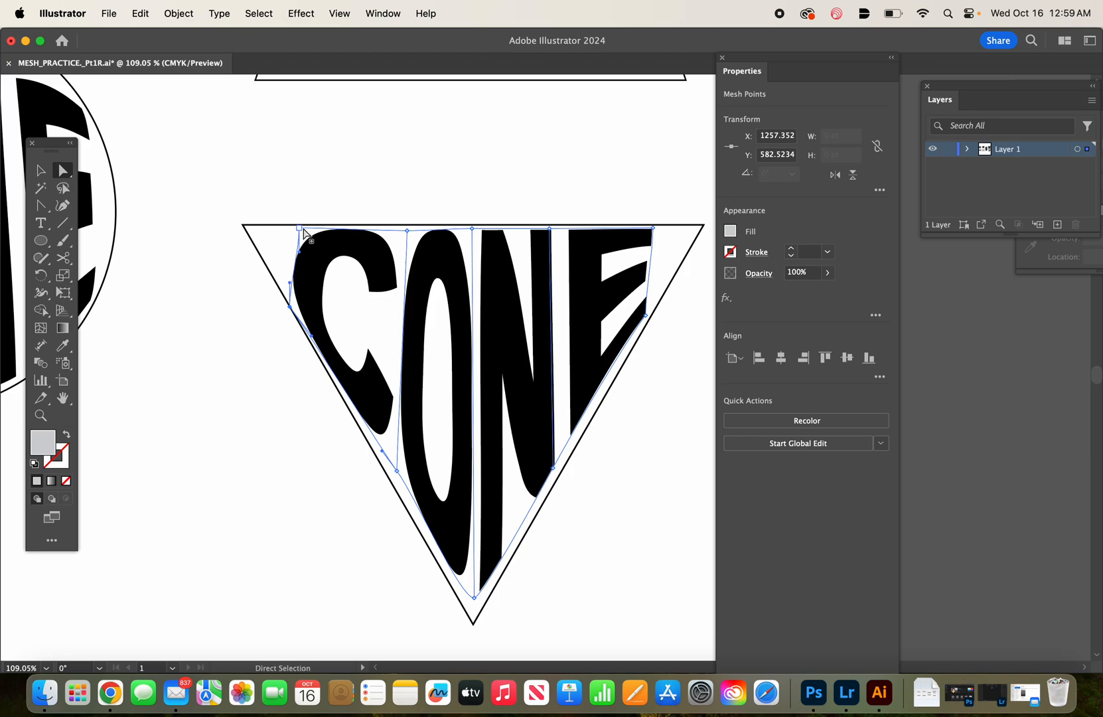
pyautogui.moveTo(299, 229); pyautogui.dragTo(294, 231)
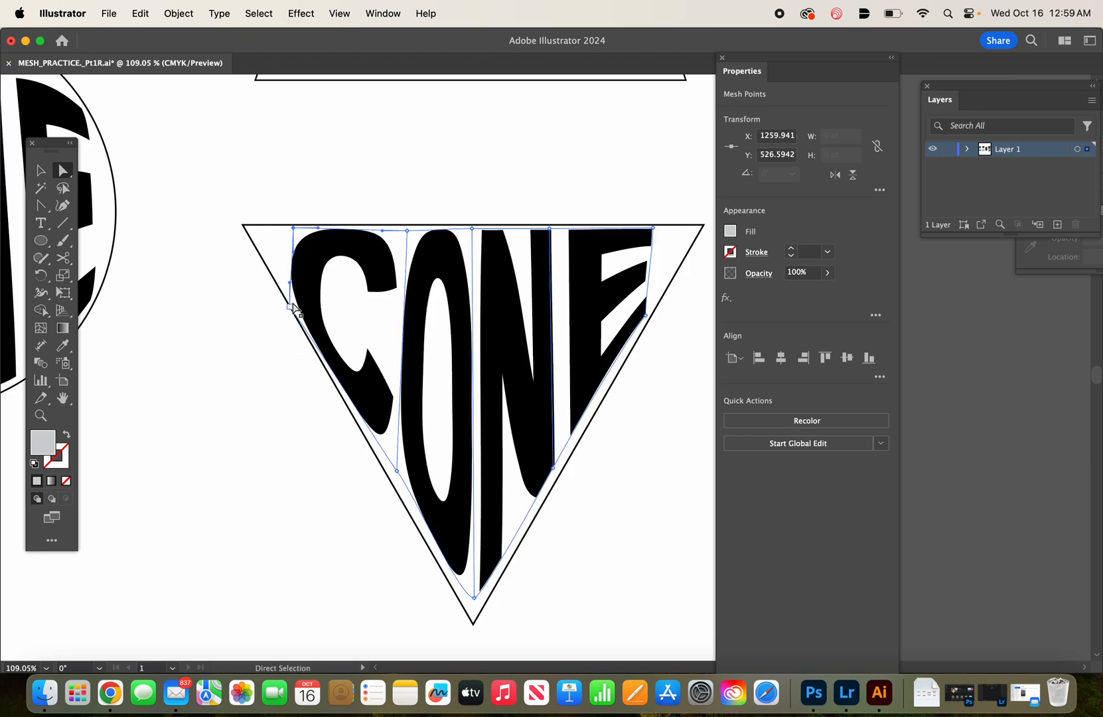
pyautogui.moveTo(294, 309); pyautogui.dragTo(296, 314)
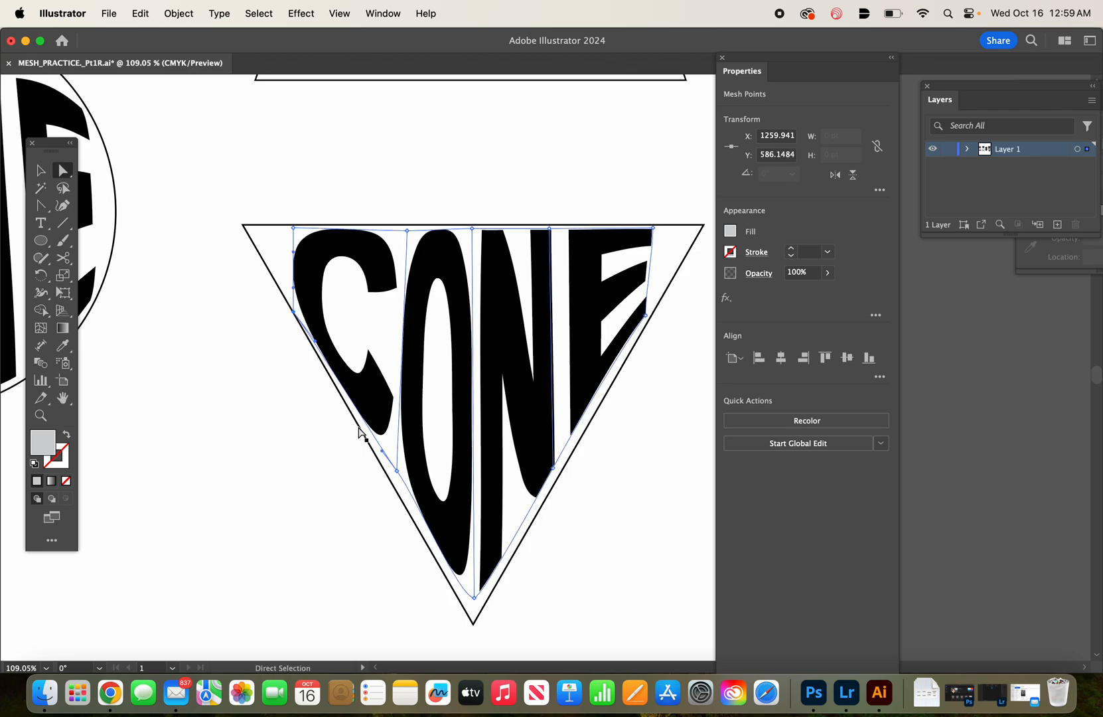
# Refine the curve handle and position of the lower mesh point between C and O along the sloped side.
pyautogui.click(395, 468)
pyautogui.moveTo(419, 499); pyautogui.dragTo(417, 508)
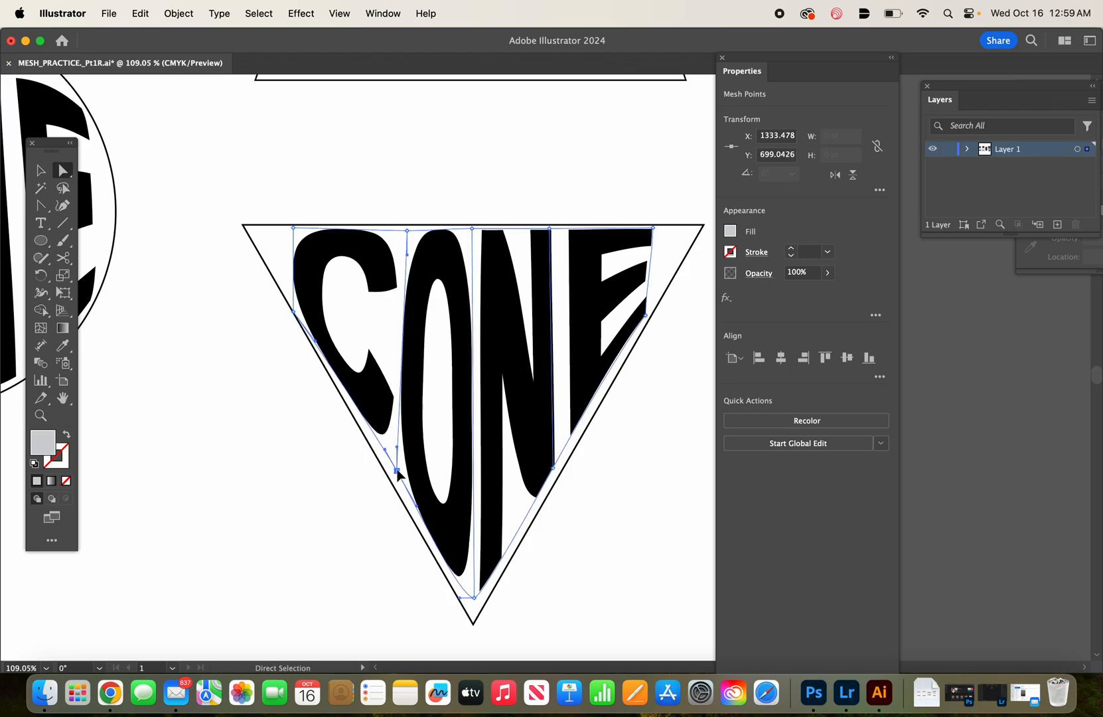
pyautogui.press('super+h')
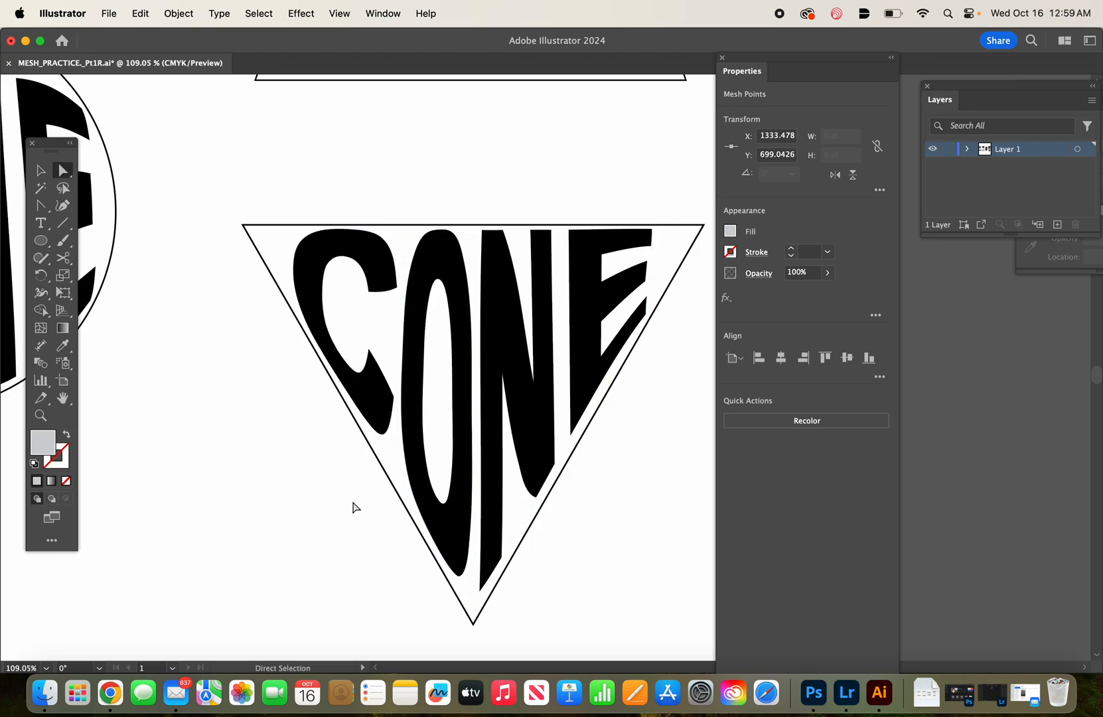
pyautogui.click(352, 507)
pyautogui.scroll(-3, 353, 508)
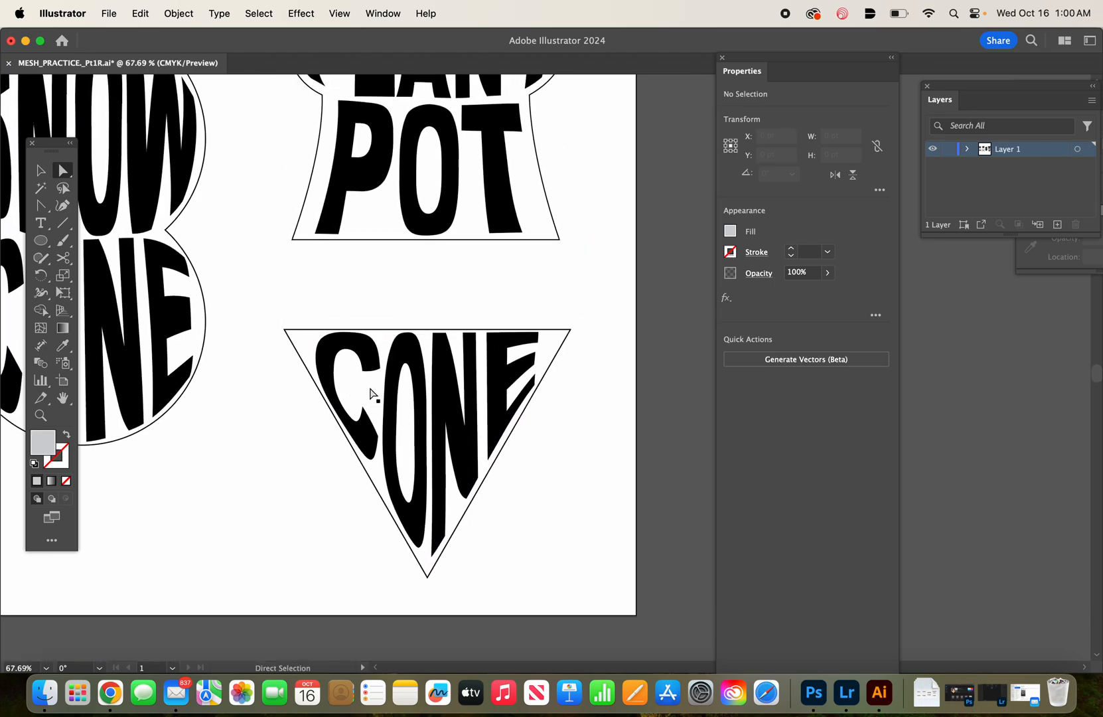
pyautogui.click(364, 431)
pyautogui.scroll(3, 366, 435)
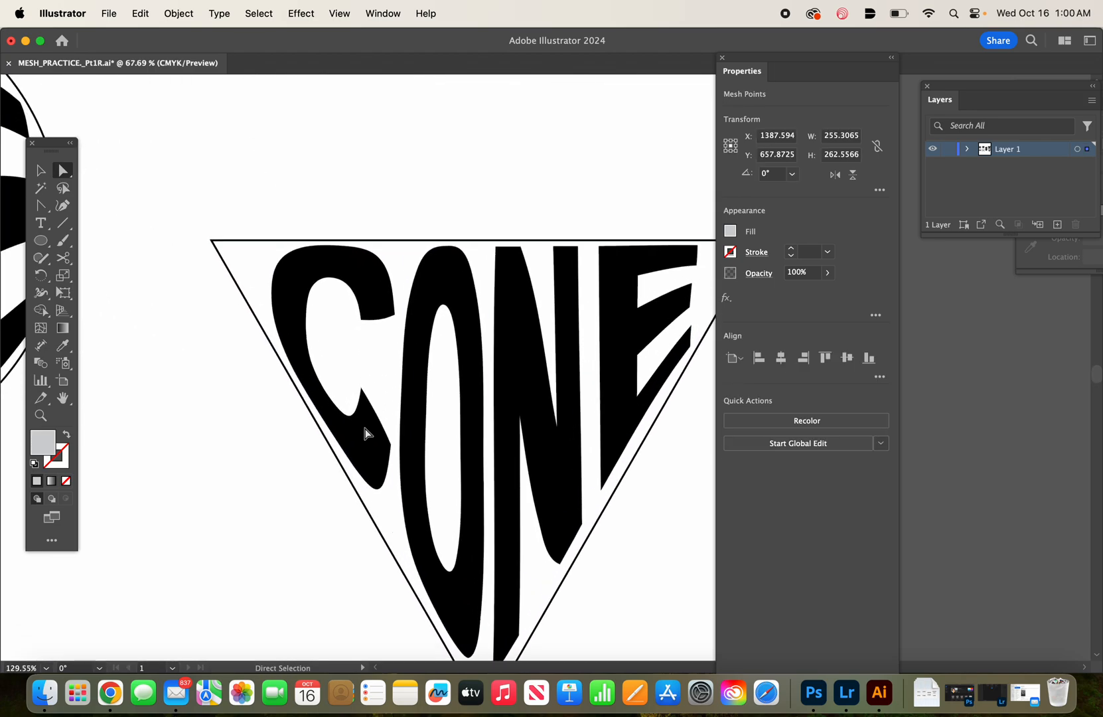
pyautogui.moveTo(394, 525); pyautogui.dragTo(394, 524)
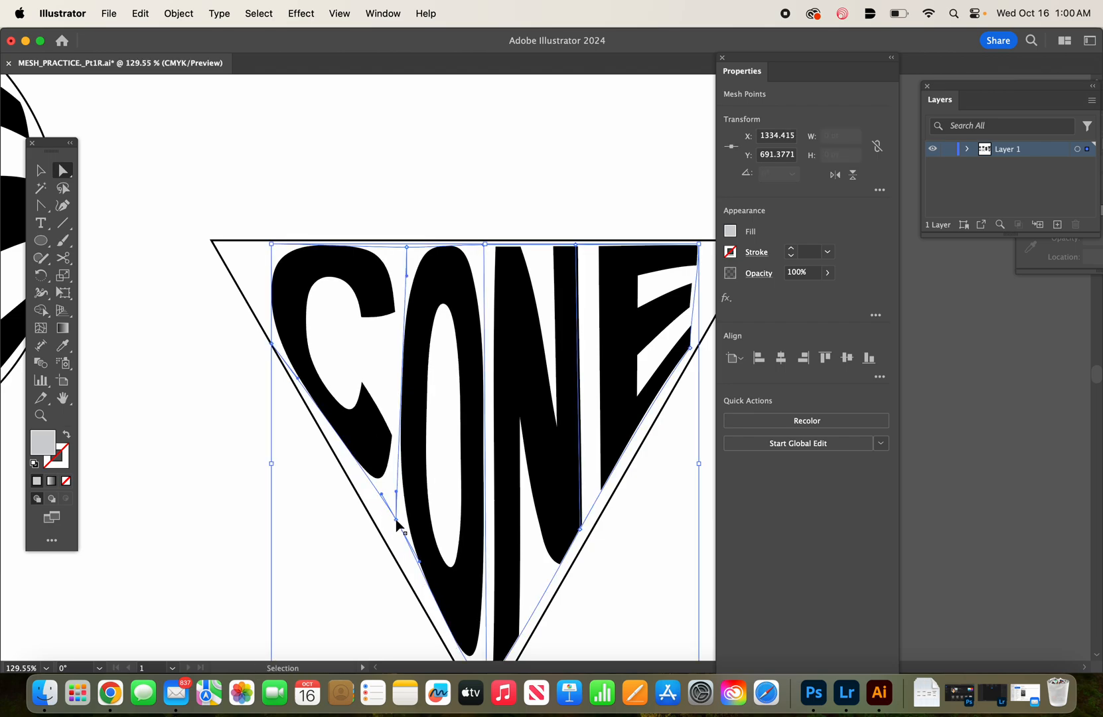
pyautogui.click(263, 503)
pyautogui.scroll(-3, 263, 506)
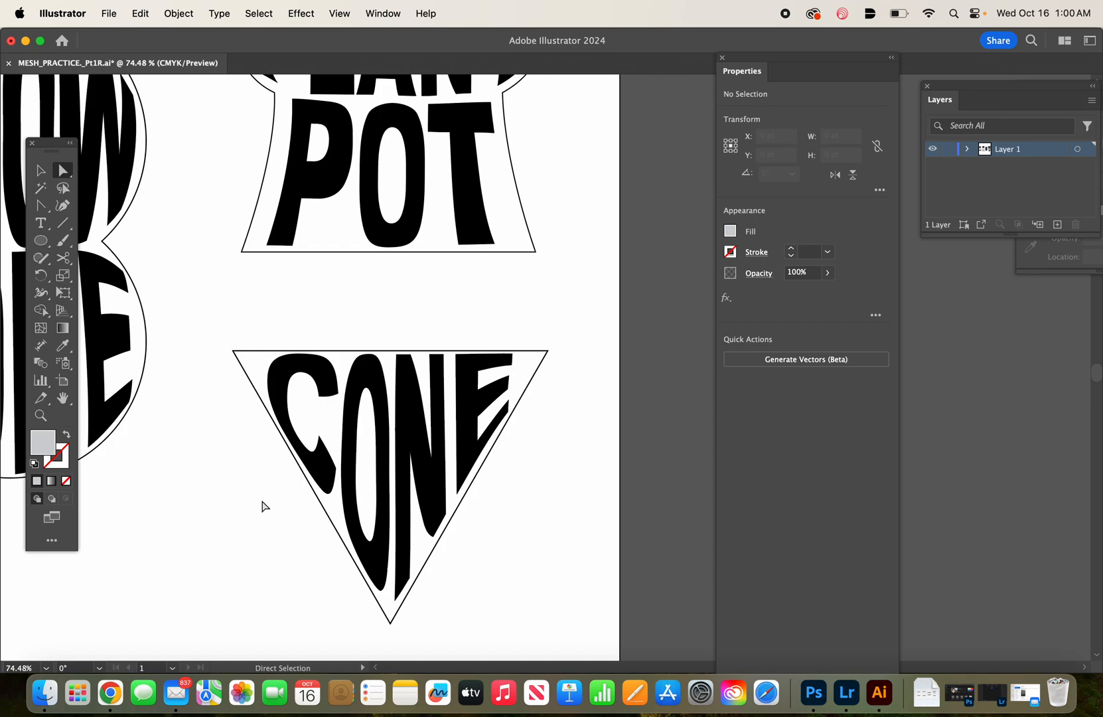
# Nudge the lower mesh point between CONE's N and E closer to the triangle's sloped side.
pyautogui.hscroll(-3, 263, 506)
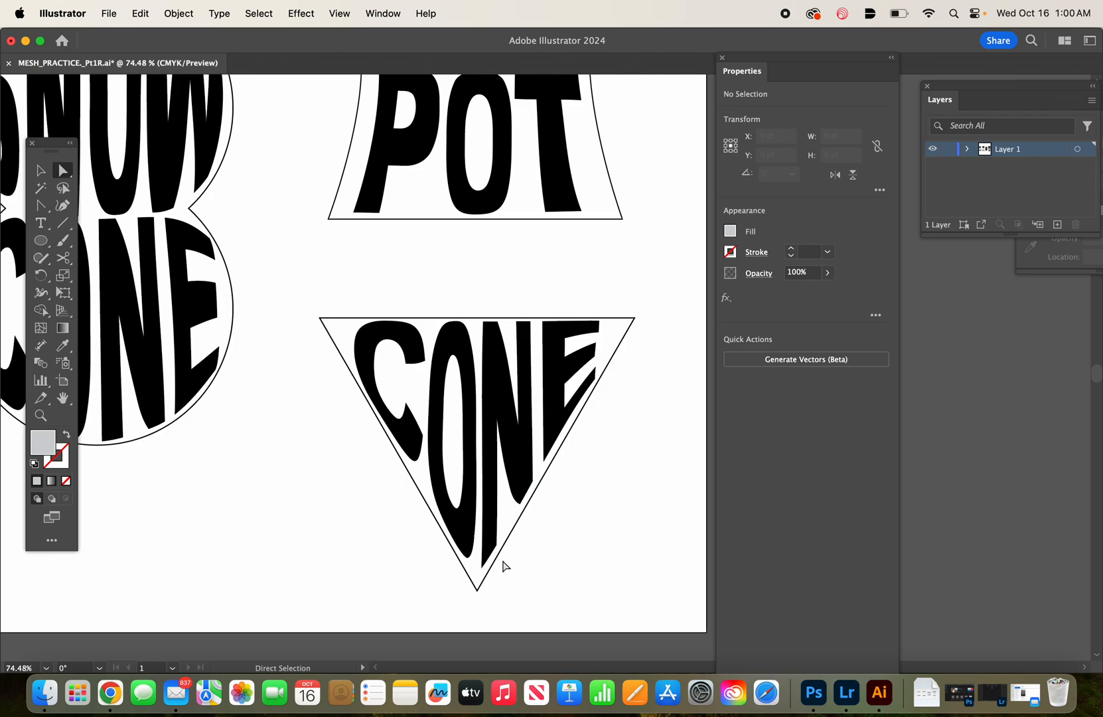
pyautogui.click(523, 511)
pyautogui.moveTo(535, 490); pyautogui.dragTo(537, 479)
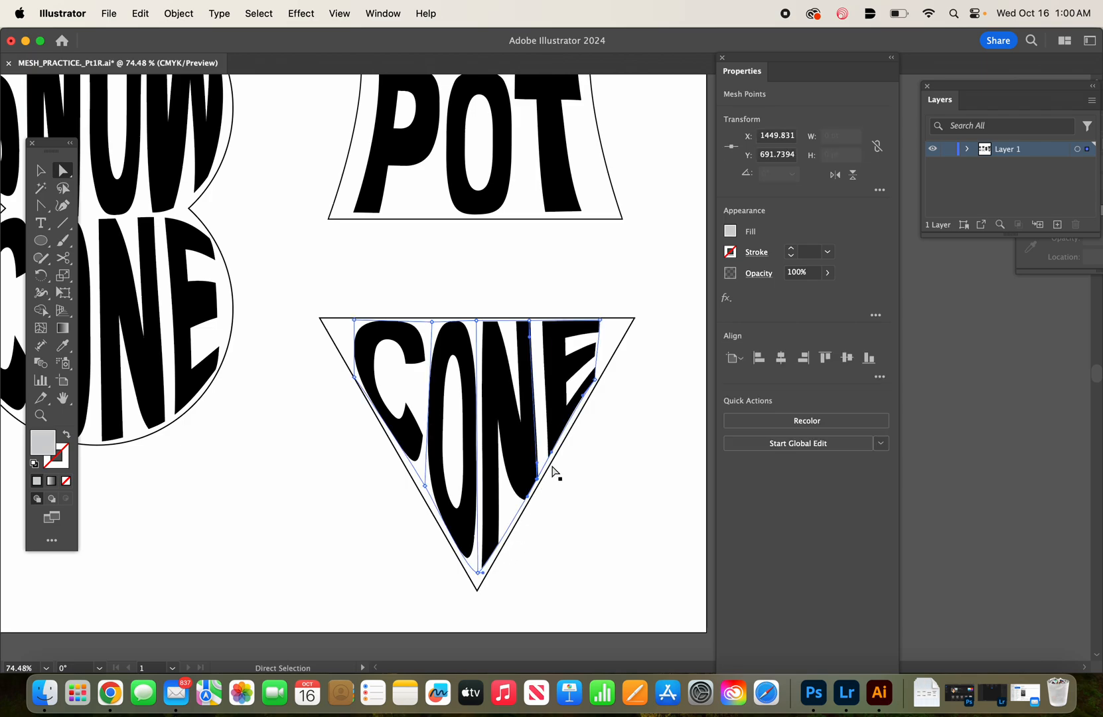
pyautogui.click(586, 436)
# Apply an envelope mesh with 1 row and 4 columns to the word THIN in the concave-sided shape.
pyautogui.hscroll(-15, 586, 438)
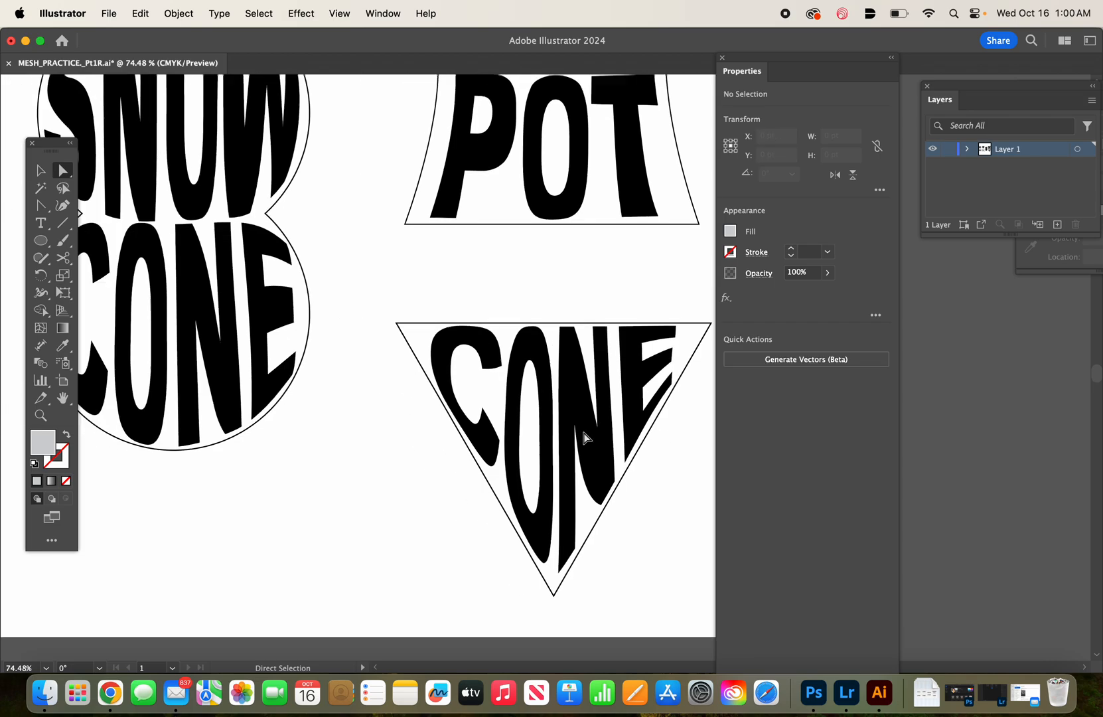
pyautogui.hscroll(5, 587, 438)
pyautogui.scroll(-2, 587, 438)
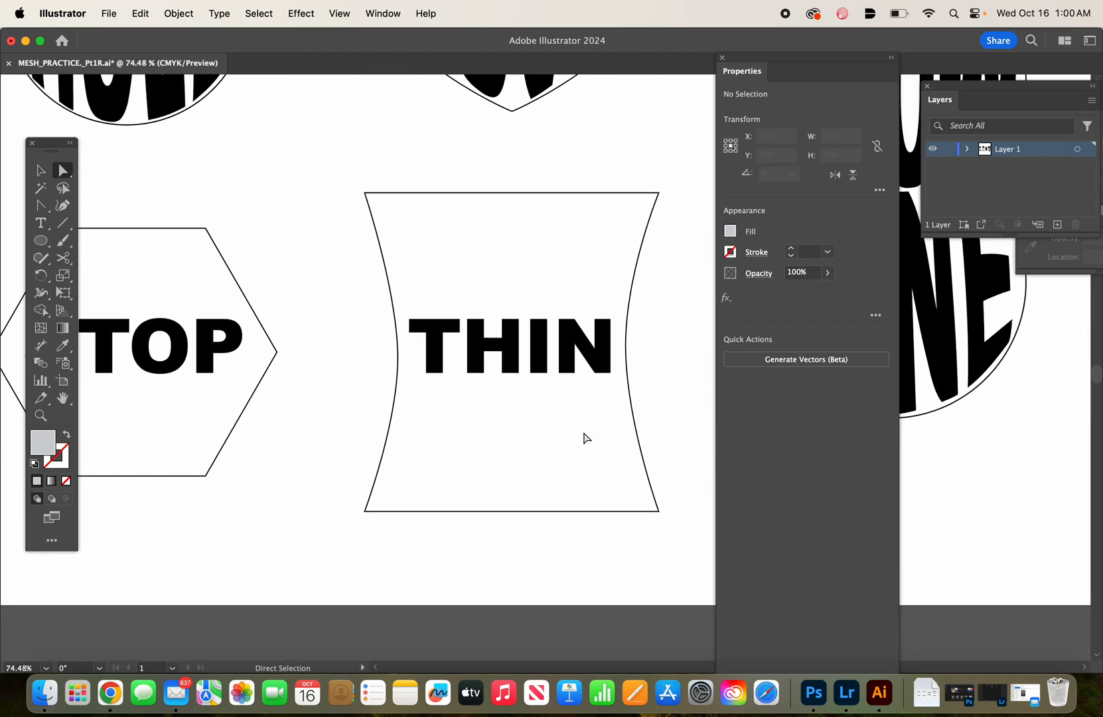
pyautogui.click(566, 367)
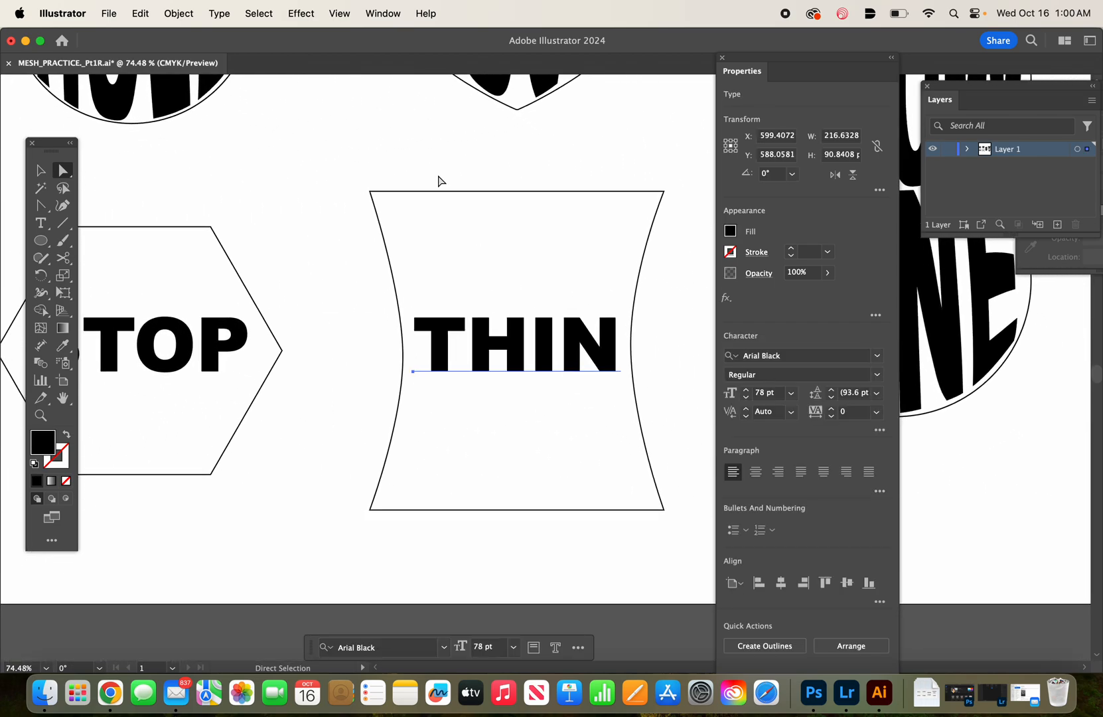
pyautogui.click(180, 13)
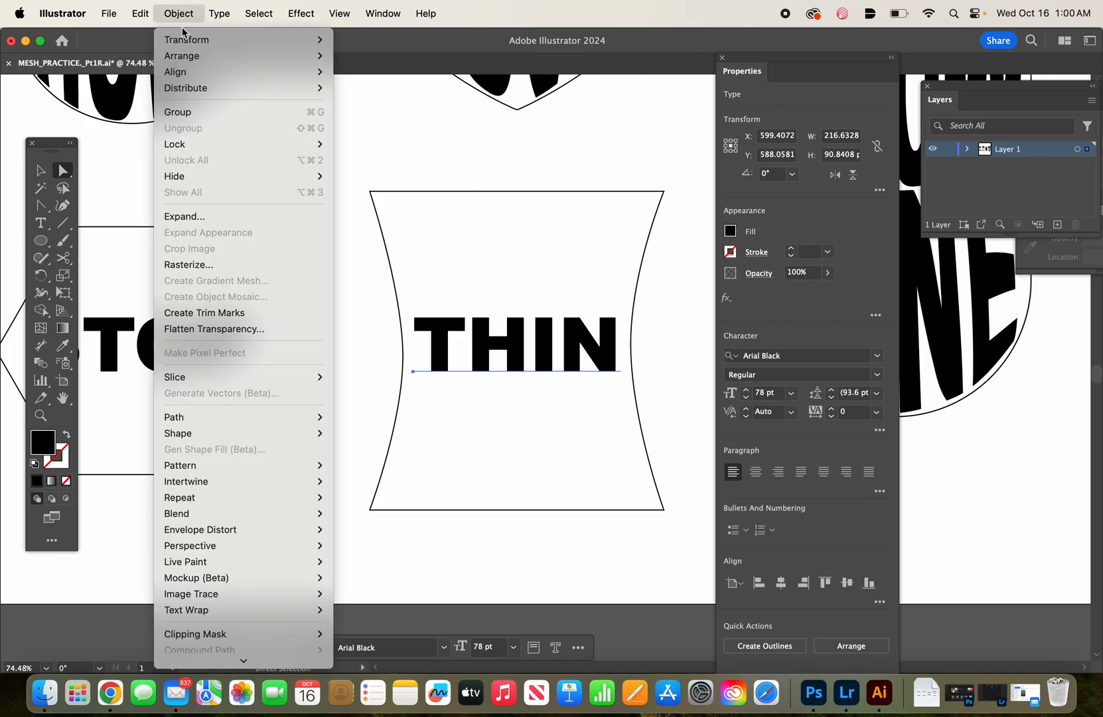
pyautogui.moveTo(243, 533)
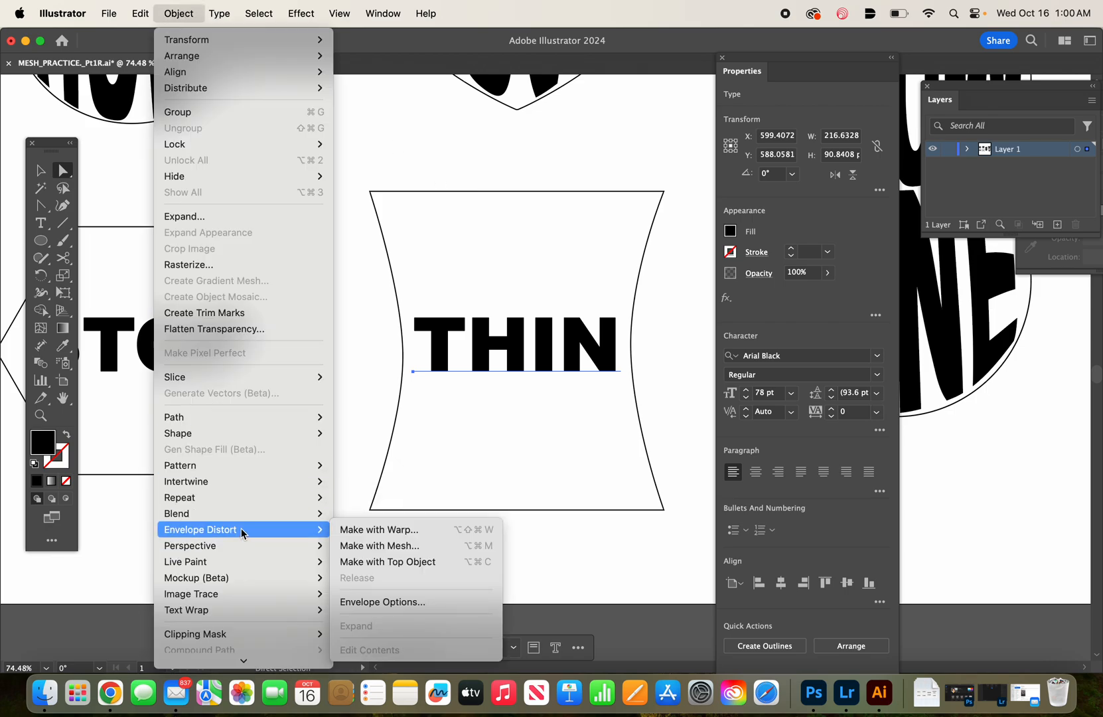
pyautogui.click(372, 546)
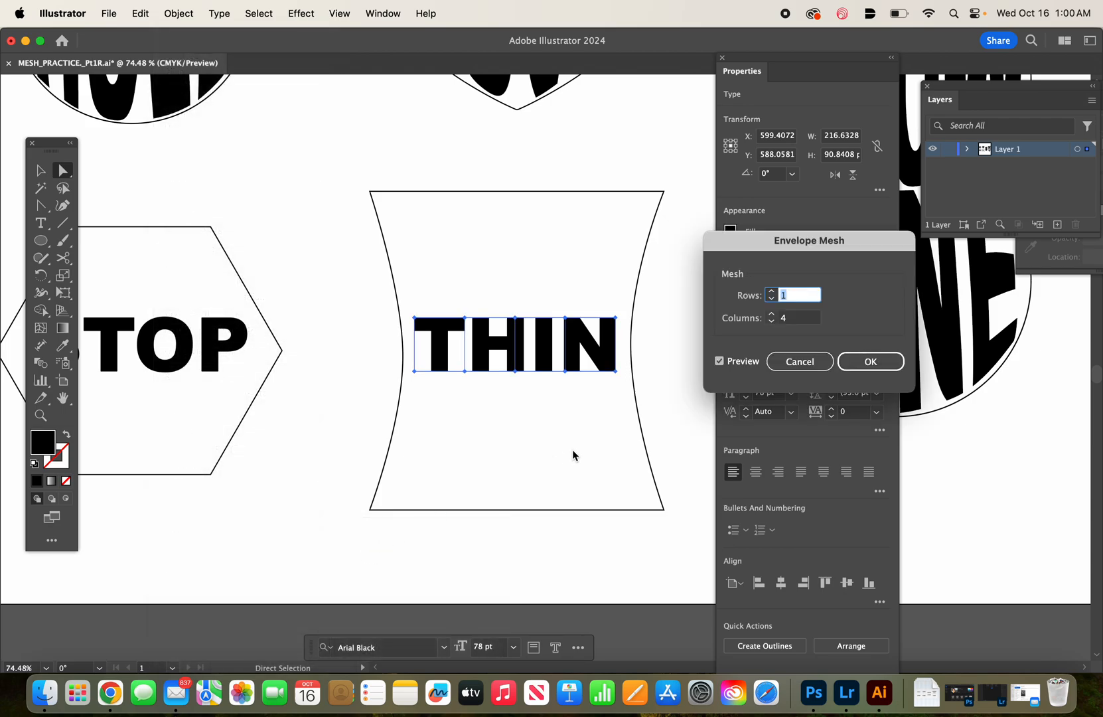
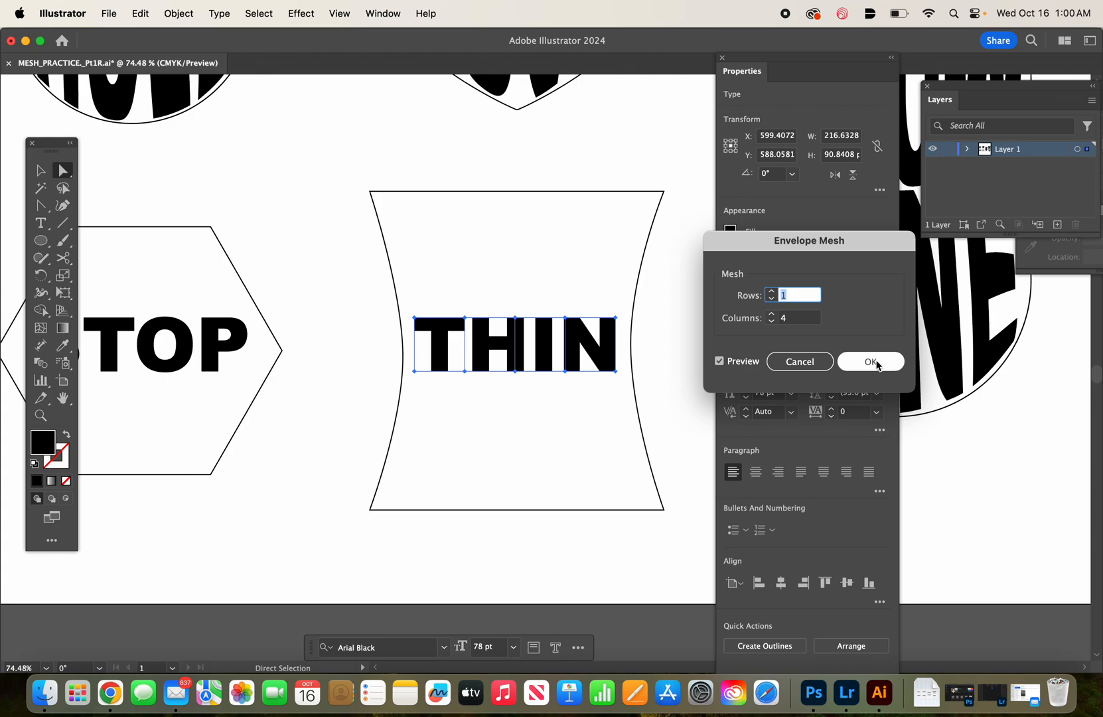
pyautogui.click(871, 361)
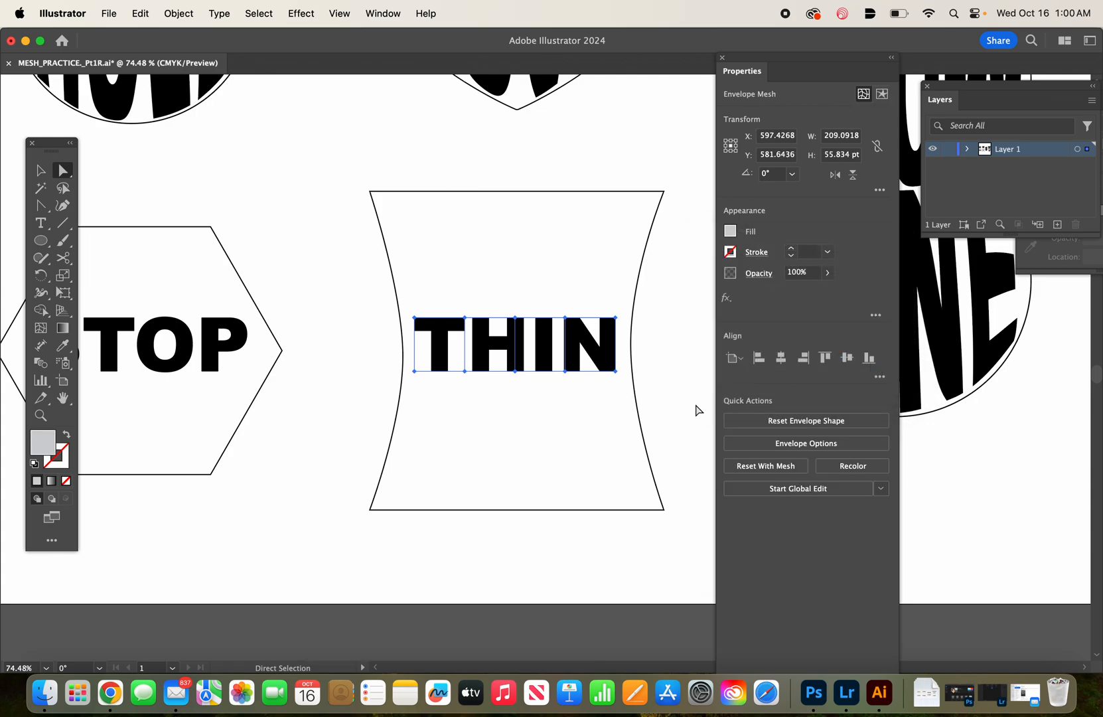
# Stretch THIN's mesh points on both sides of the I up to the shape's top edge and down to its bottom edge.
pyautogui.scroll(5, 527, 396)
pyautogui.hscroll(2, 528, 396)
pyautogui.scroll(2, 528, 396)
pyautogui.scroll(-2, 527, 397)
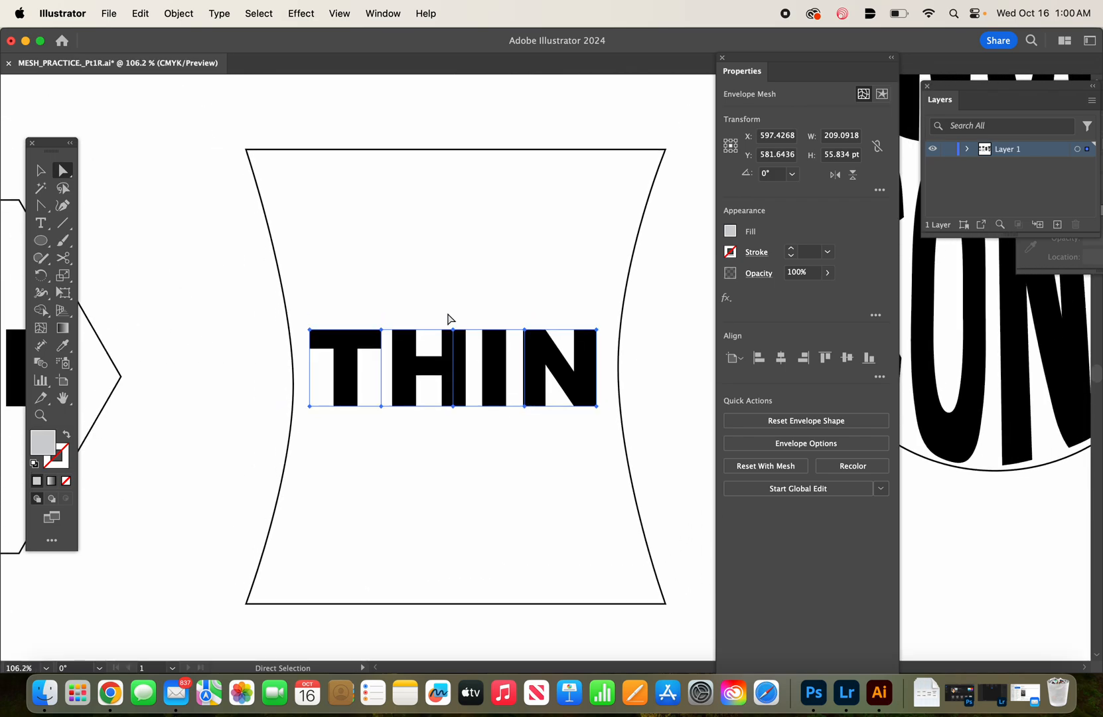
pyautogui.moveTo(453, 329); pyautogui.dragTo(446, 160)
pyautogui.moveTo(524, 328); pyautogui.dragTo(524, 169)
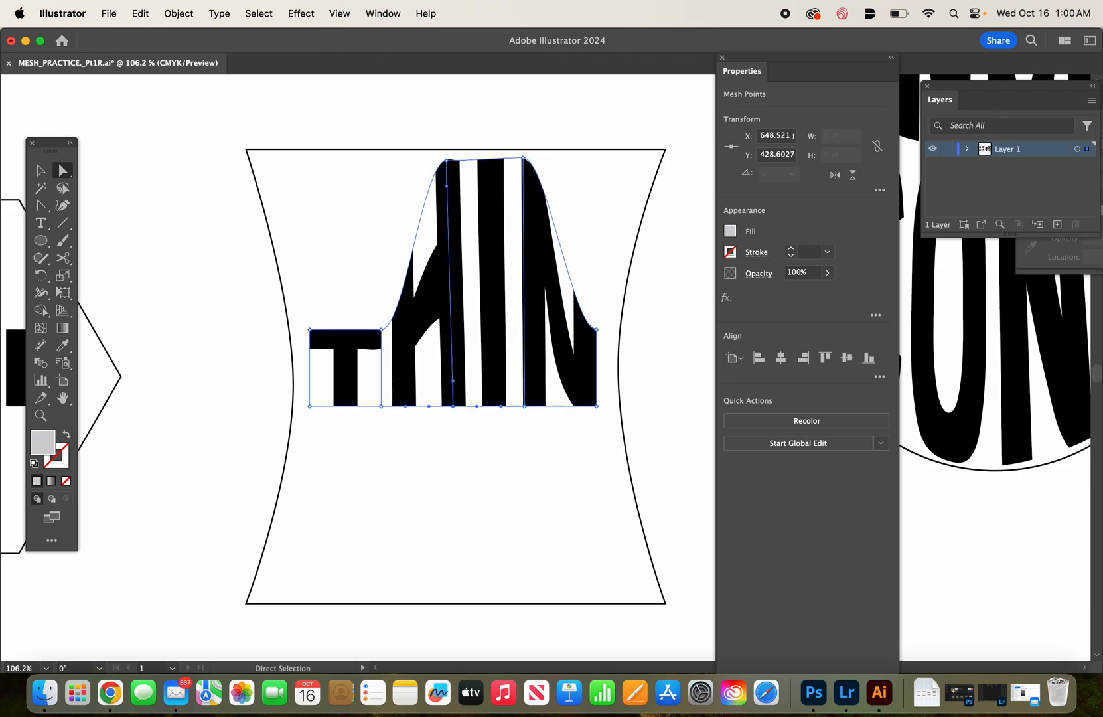
pyautogui.moveTo(457, 406); pyautogui.dragTo(449, 600)
pyautogui.moveTo(527, 415); pyautogui.dragTo(527, 601)
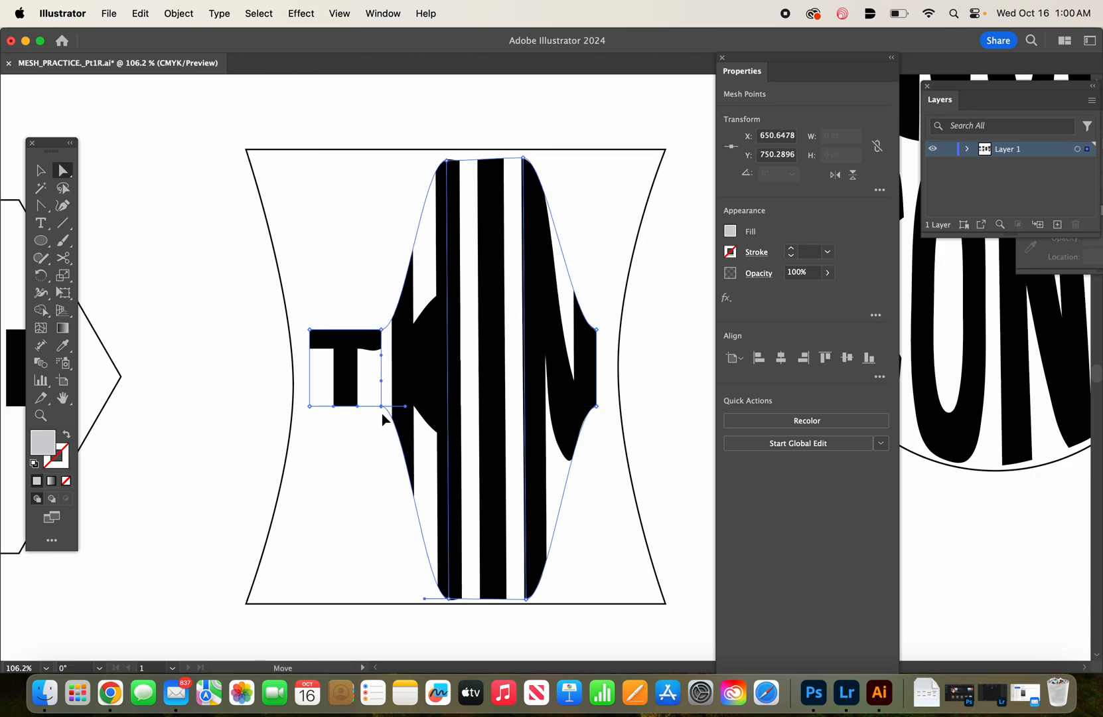
# Stretch the mesh points between T and H to the shape's top and bottom edges, and N's upper outer point toward the top corner.
pyautogui.moveTo(381, 406); pyautogui.dragTo(376, 600)
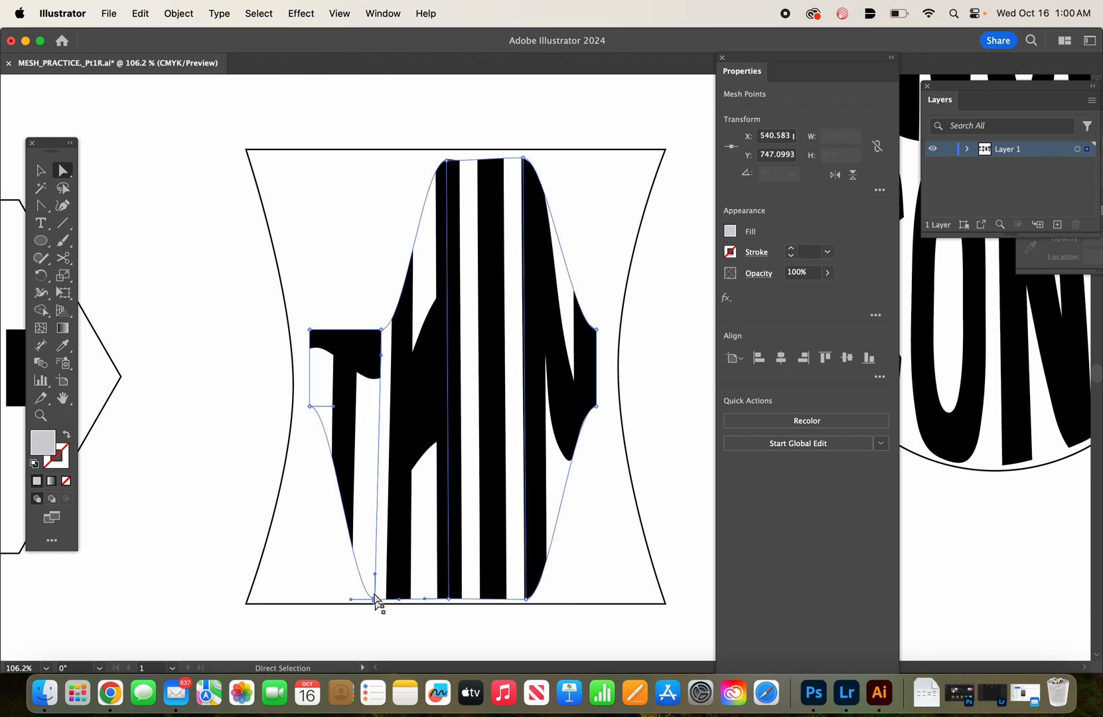
pyautogui.moveTo(382, 329); pyautogui.dragTo(376, 155)
pyautogui.moveTo(599, 332); pyautogui.dragTo(630, 163)
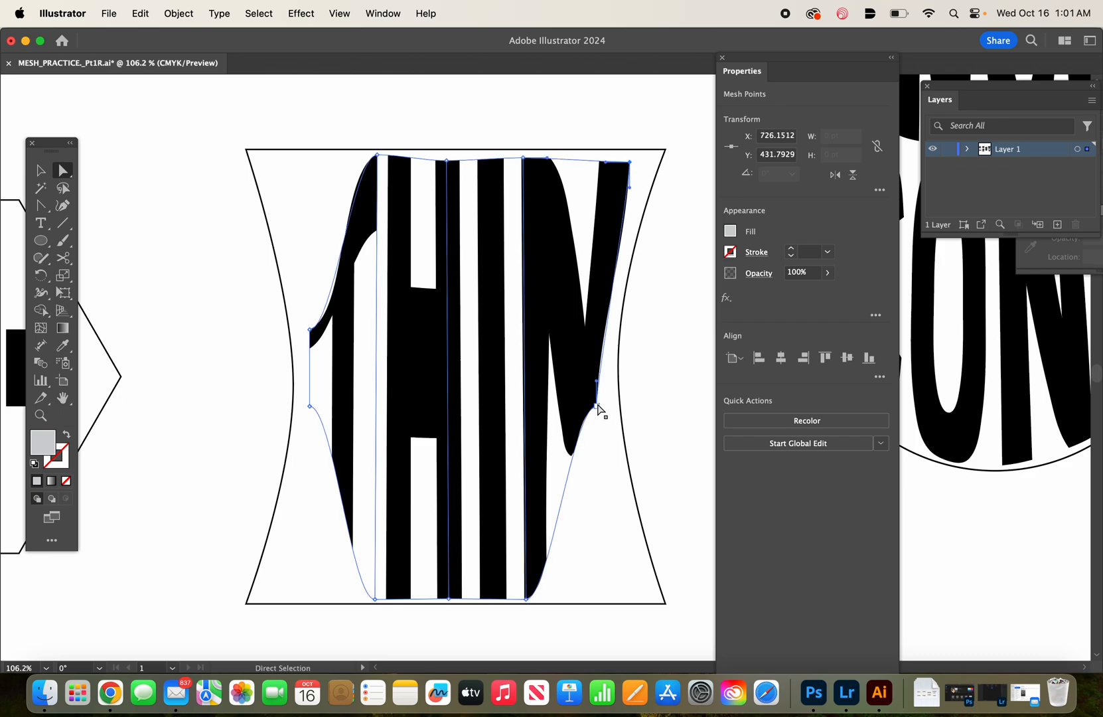
# Stretch N's lower outer mesh point to the shape's bottom edge and T's two outer mesh points to its bottom and top edges.
pyautogui.moveTo(596, 405); pyautogui.dragTo(622, 602)
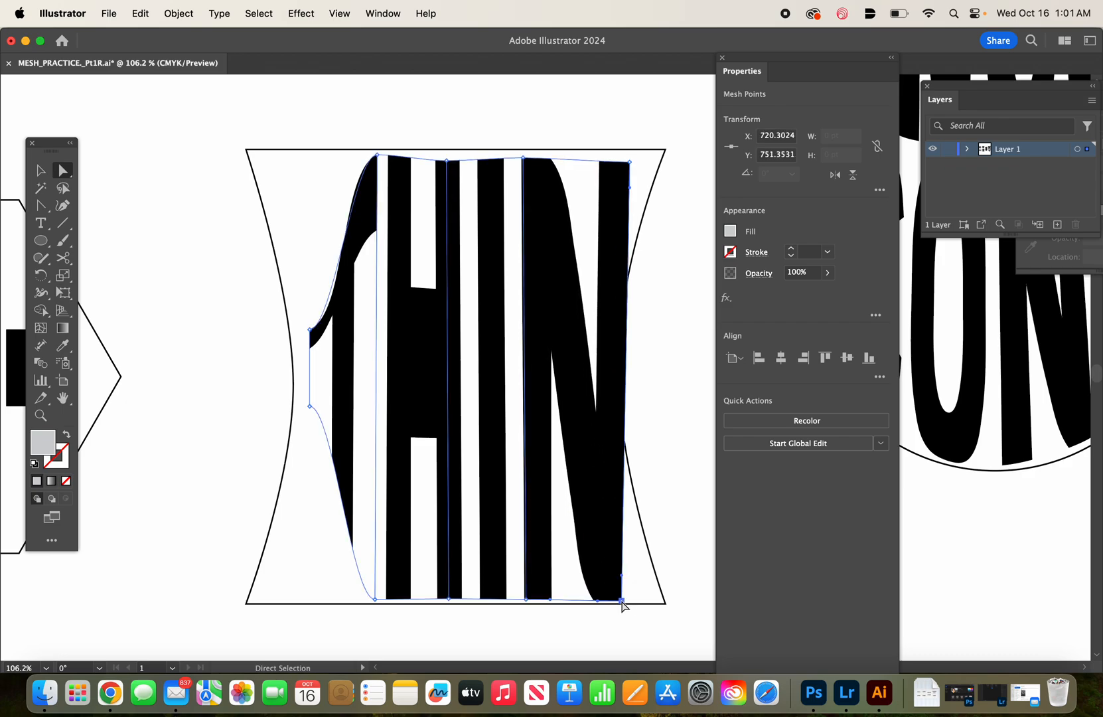
pyautogui.moveTo(309, 414); pyautogui.dragTo(288, 599)
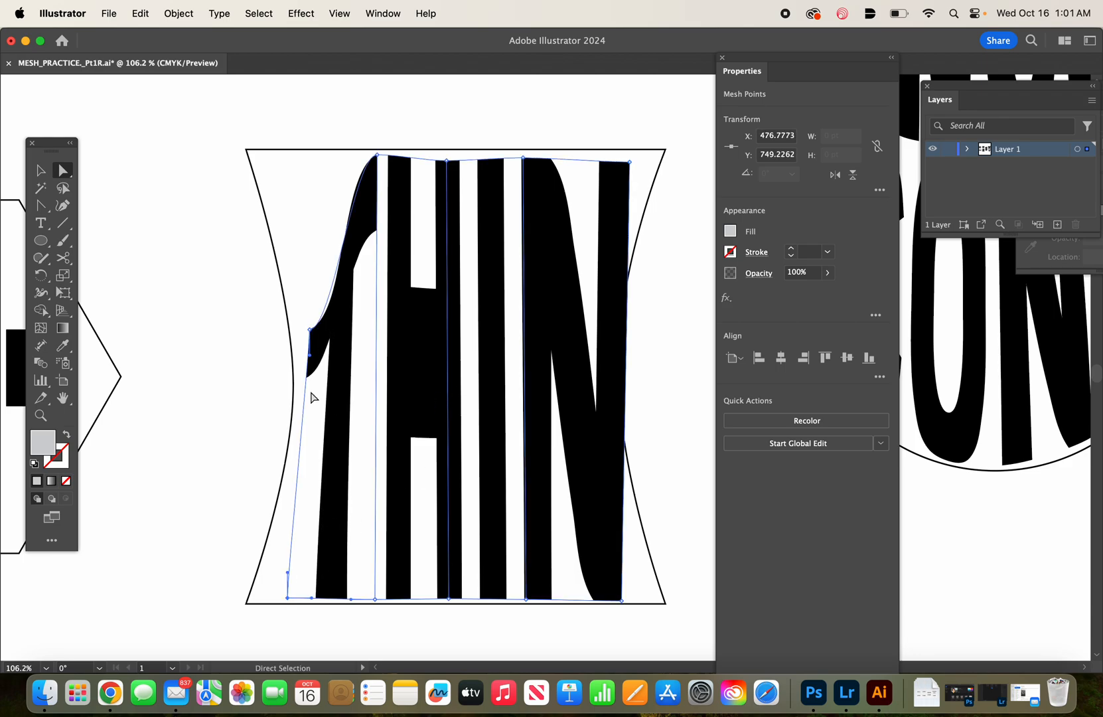
pyautogui.moveTo(312, 331); pyautogui.dragTo(290, 162)
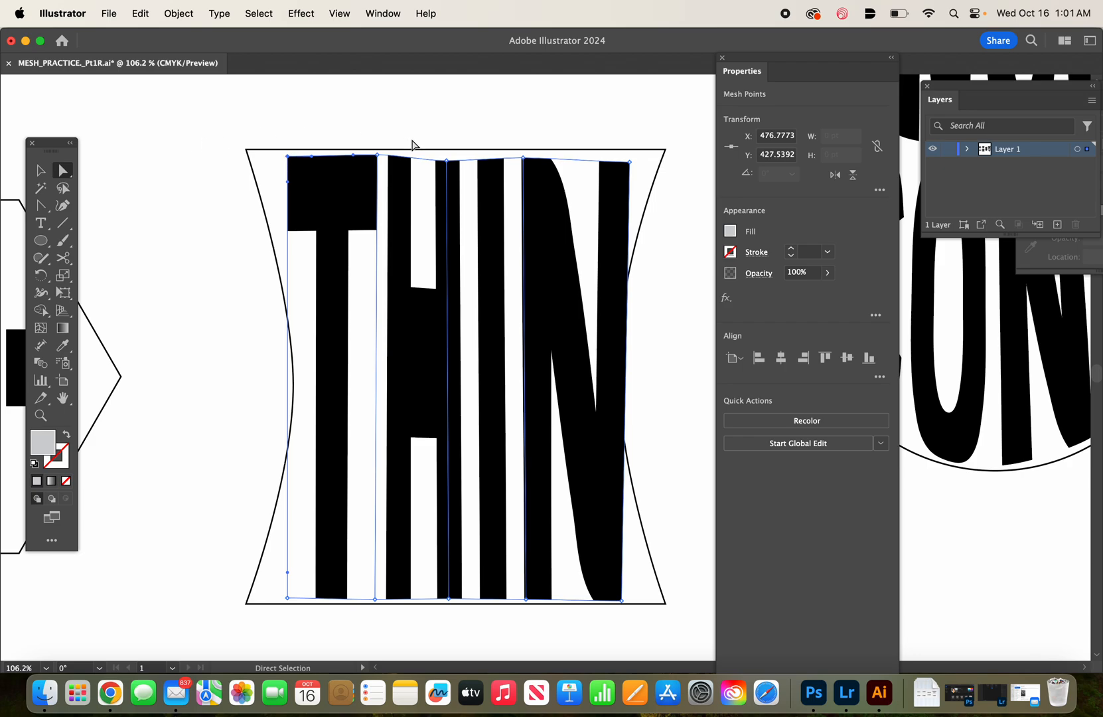
# Level THIN's upper mesh points on both sides of the I and at N's outer corner along the shape's top edge.
pyautogui.moveTo(447, 160); pyautogui.dragTo(448, 160)
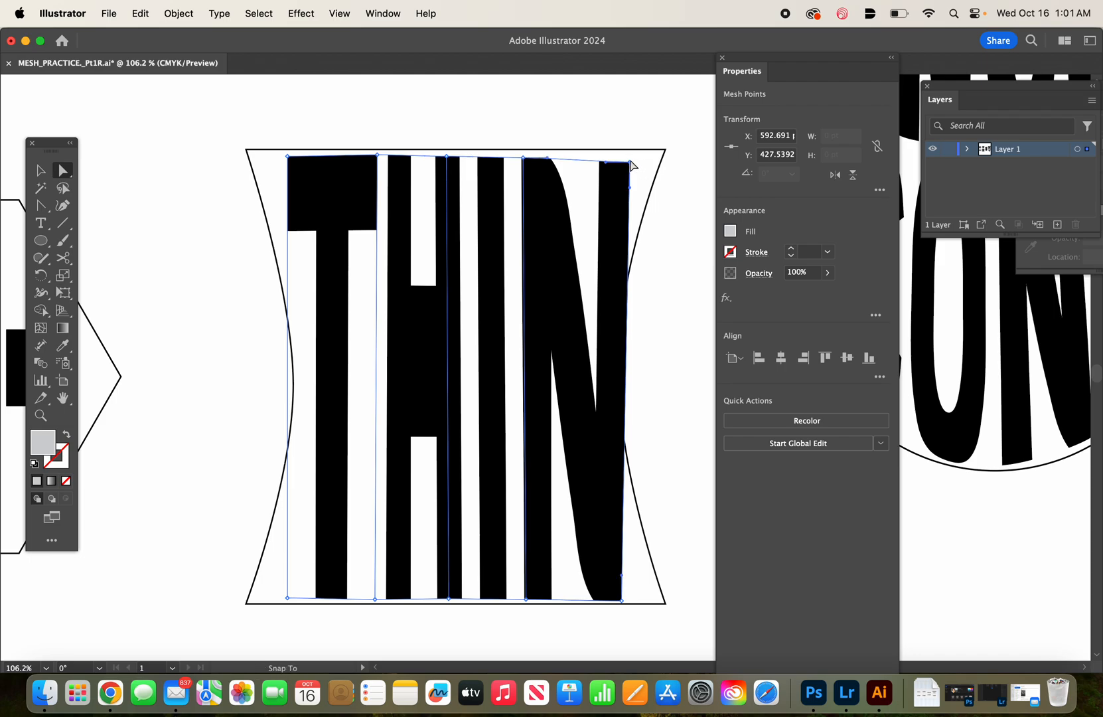
pyautogui.moveTo(632, 166); pyautogui.dragTo(627, 160)
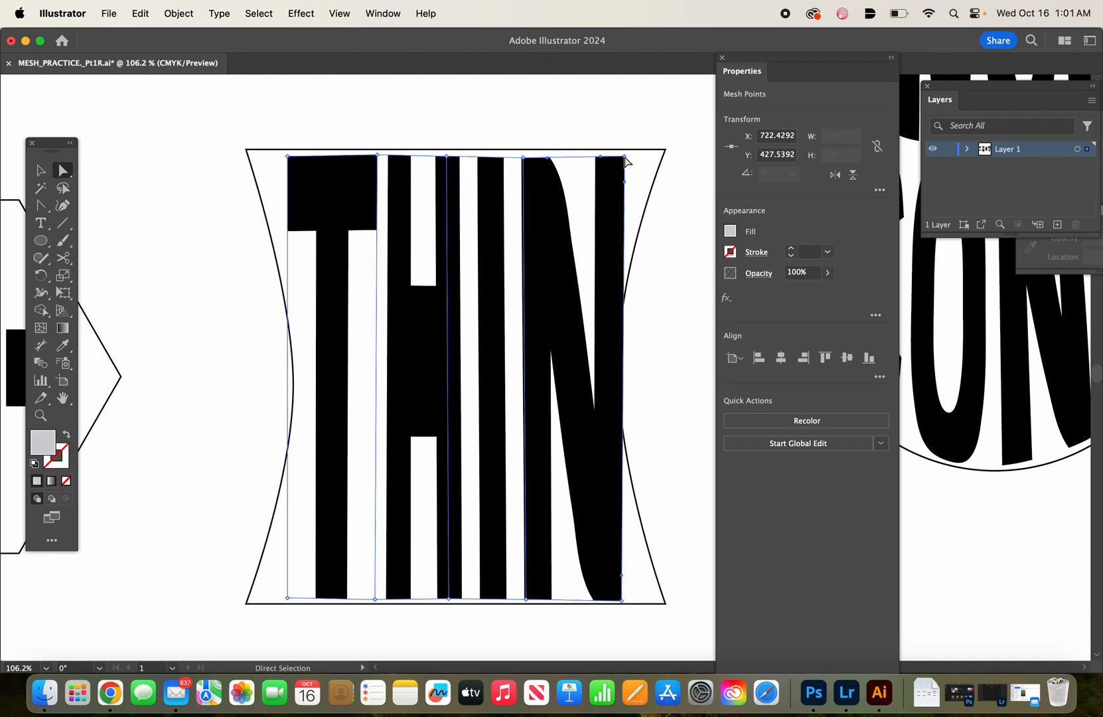
pyautogui.moveTo(525, 165); pyautogui.dragTo(524, 160)
# Shift N's lower outer mesh point slightly inward and nudge the mesh points around the I into line with the top and bottom edges.
pyautogui.moveTo(622, 601); pyautogui.dragTo(618, 598)
pyautogui.click(629, 601)
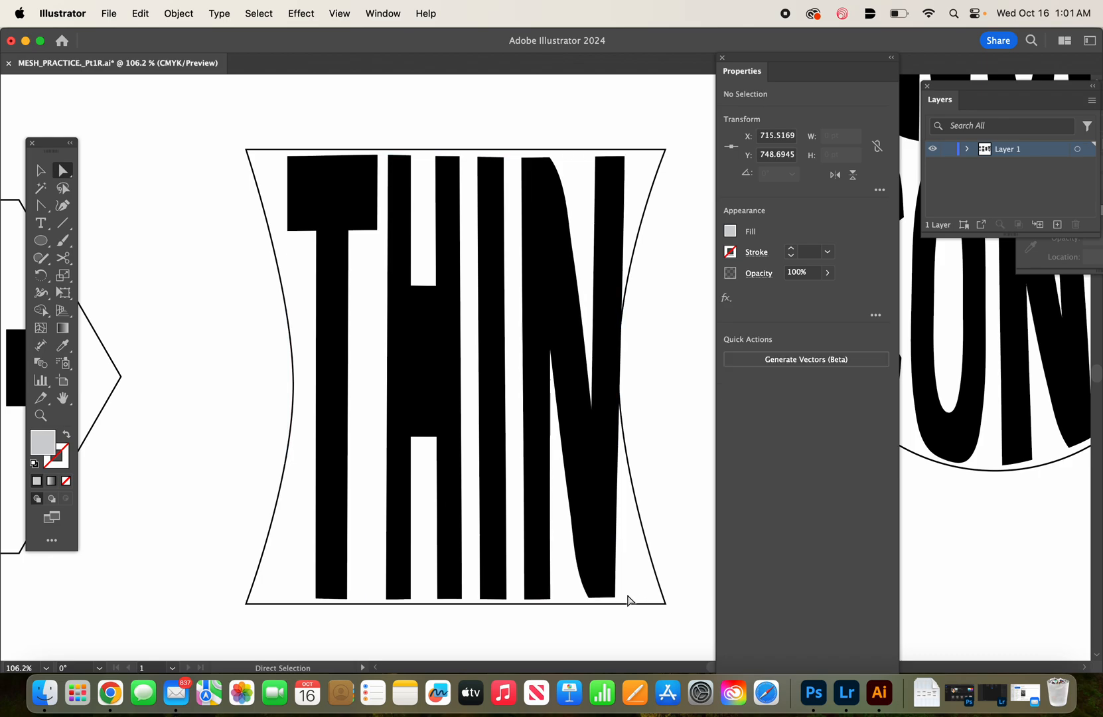
pyautogui.click(615, 598)
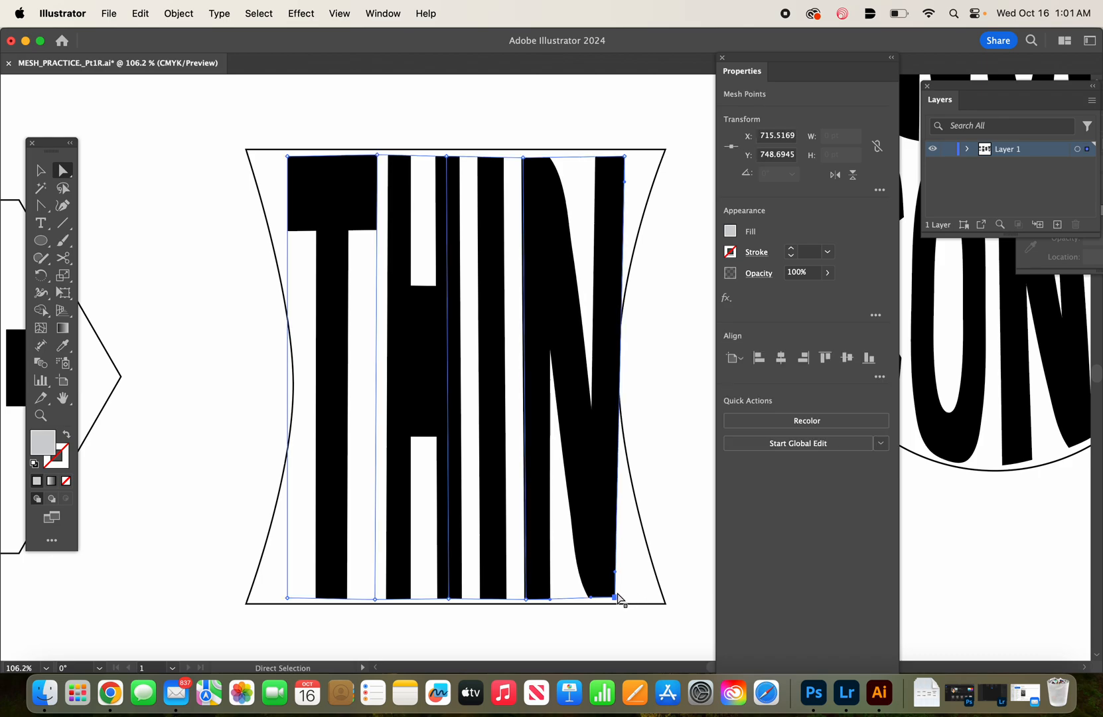
pyautogui.click(524, 158)
pyautogui.press('Up')
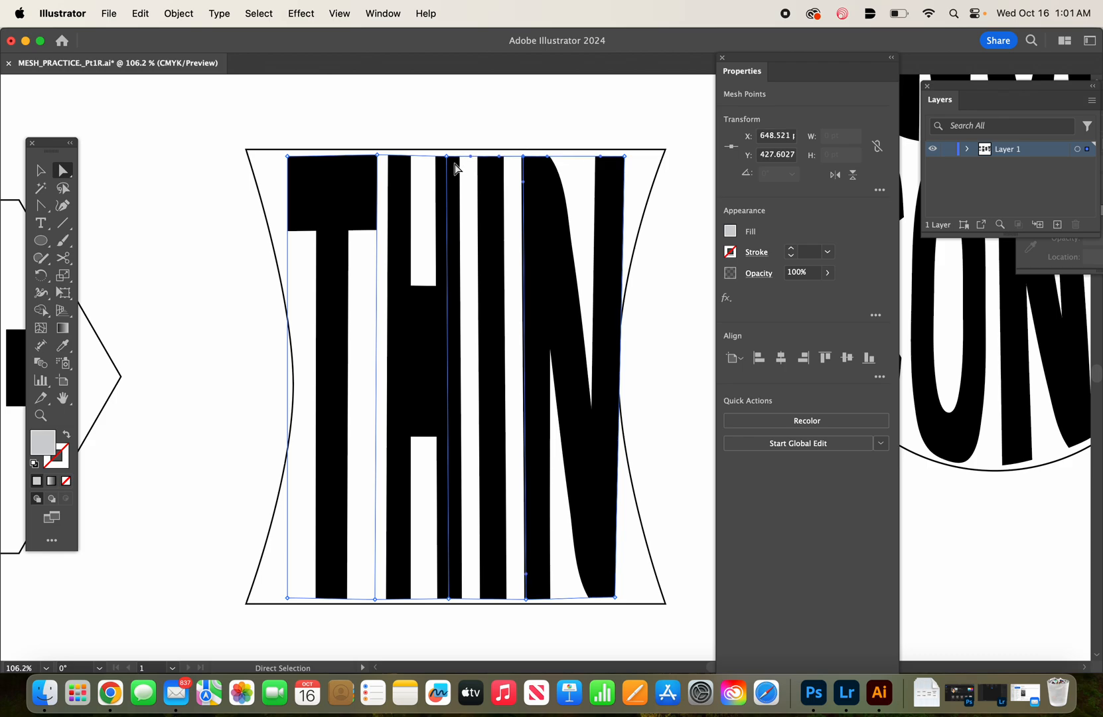
pyautogui.press('Up')
pyautogui.click(449, 598)
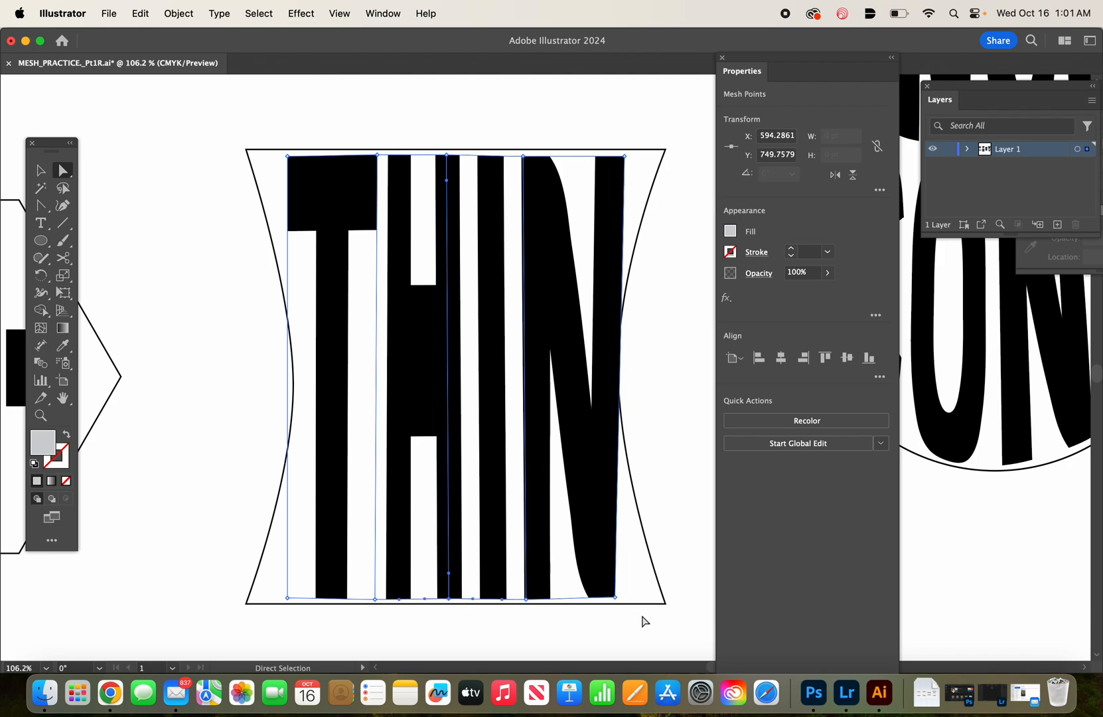
pyautogui.click(616, 599)
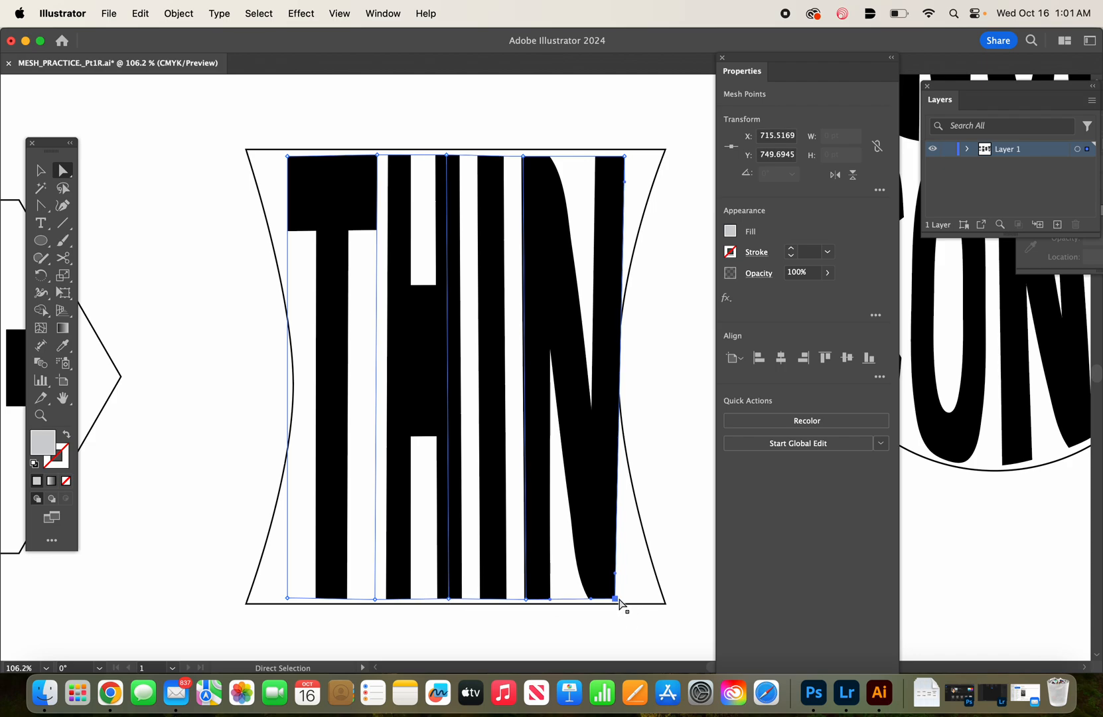
# Bend the outer mesh edges of N and T inward to follow the shape's concave sides, shifting T's lower outer point outward.
pyautogui.moveTo(616, 576); pyautogui.dragTo(597, 506)
pyautogui.moveTo(627, 188); pyautogui.dragTo(611, 193)
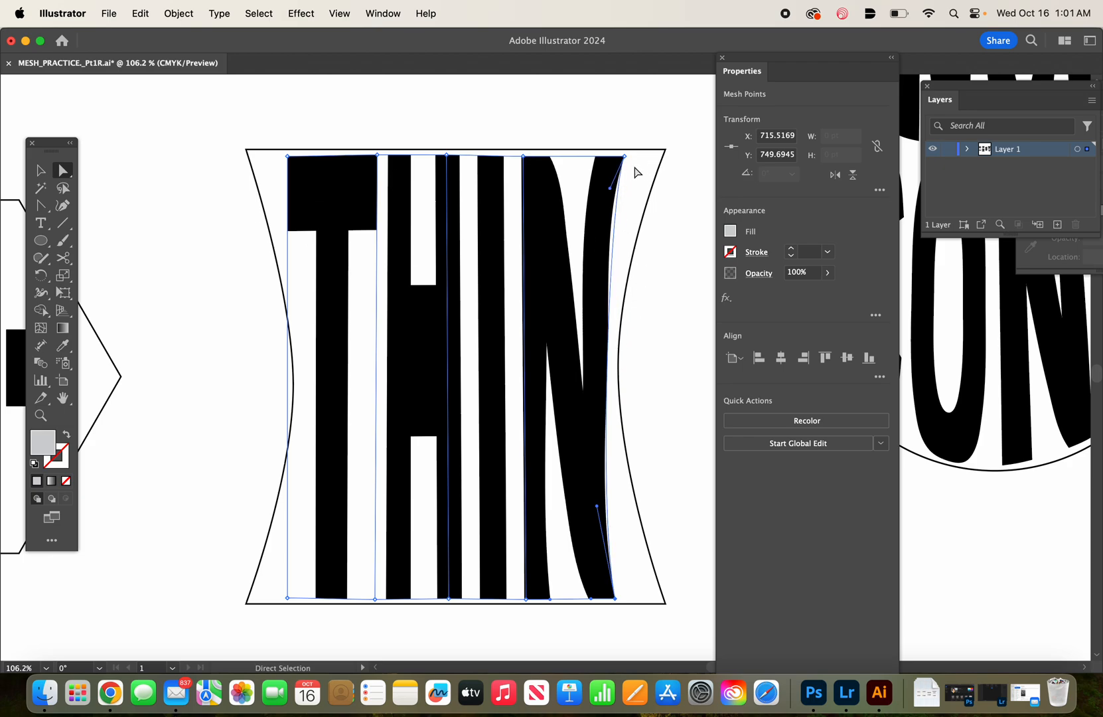
pyautogui.click(288, 158)
pyautogui.moveTo(290, 189); pyautogui.dragTo(306, 205)
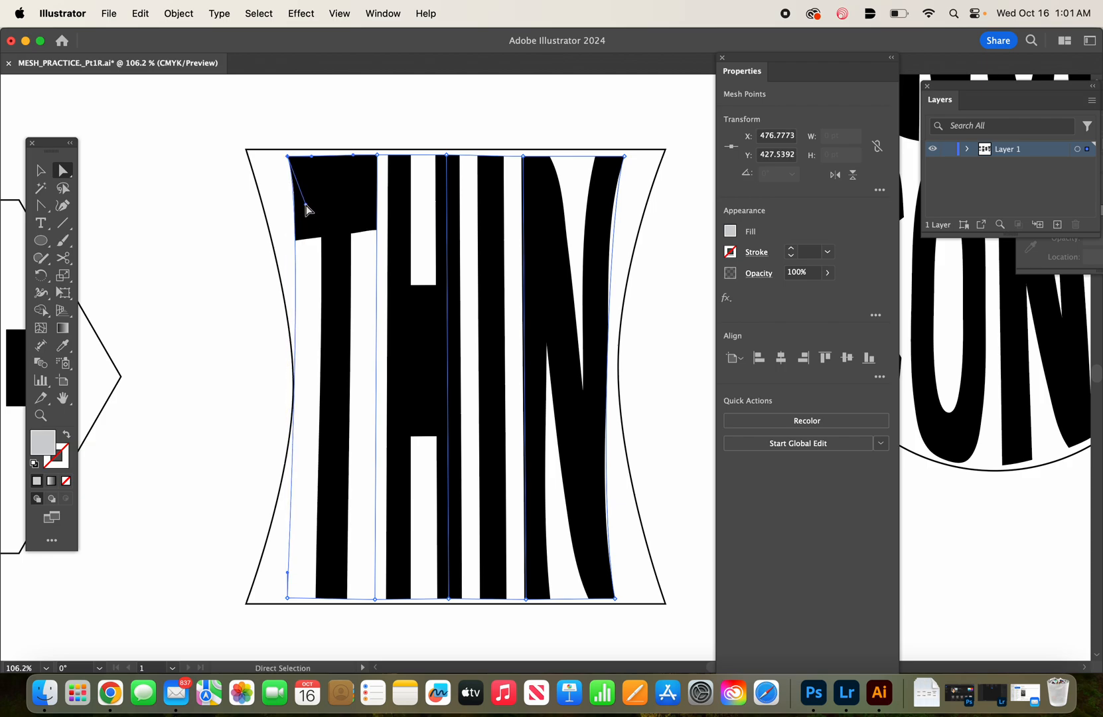
pyautogui.moveTo(289, 574); pyautogui.dragTo(276, 597)
pyautogui.click(640, 399)
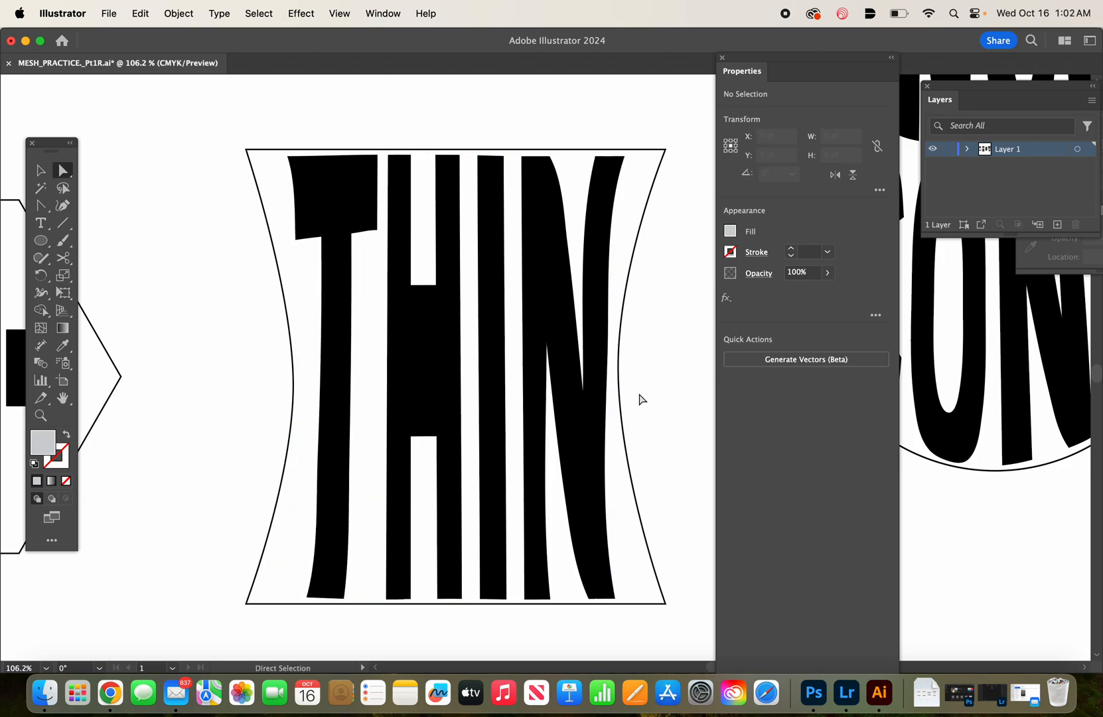
# Move T's upper outer mesh point toward the shape's corner and shorten its curve handle to even out T's crossbar.
pyautogui.click(323, 206)
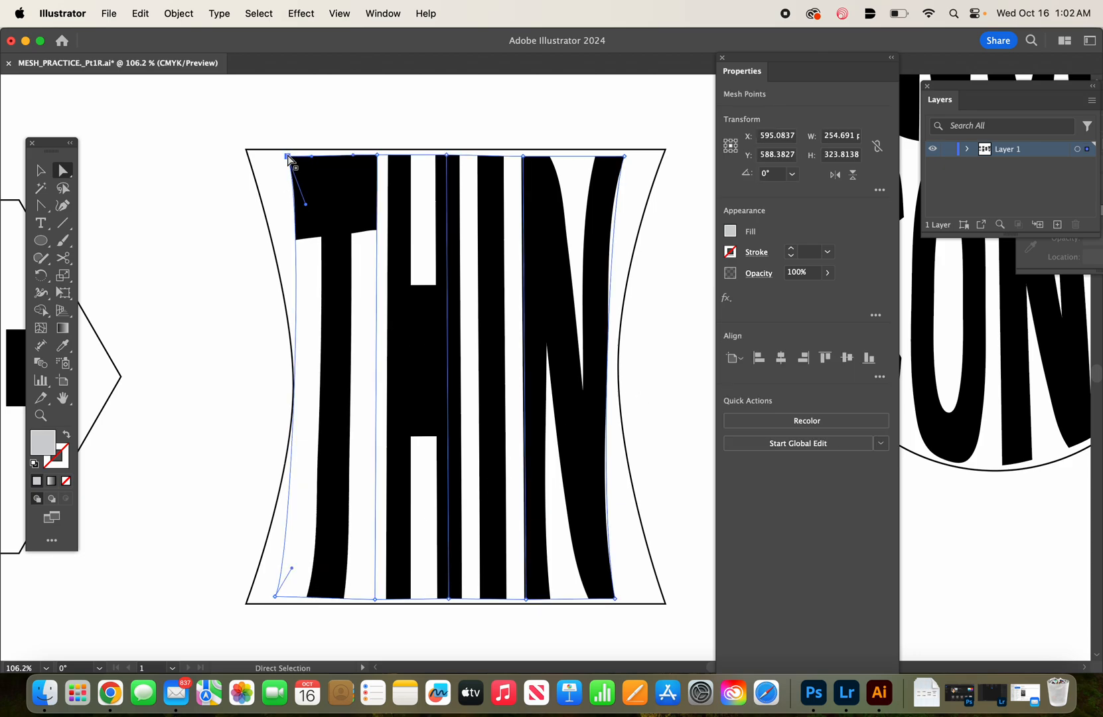
pyautogui.moveTo(288, 157); pyautogui.dragTo(276, 154)
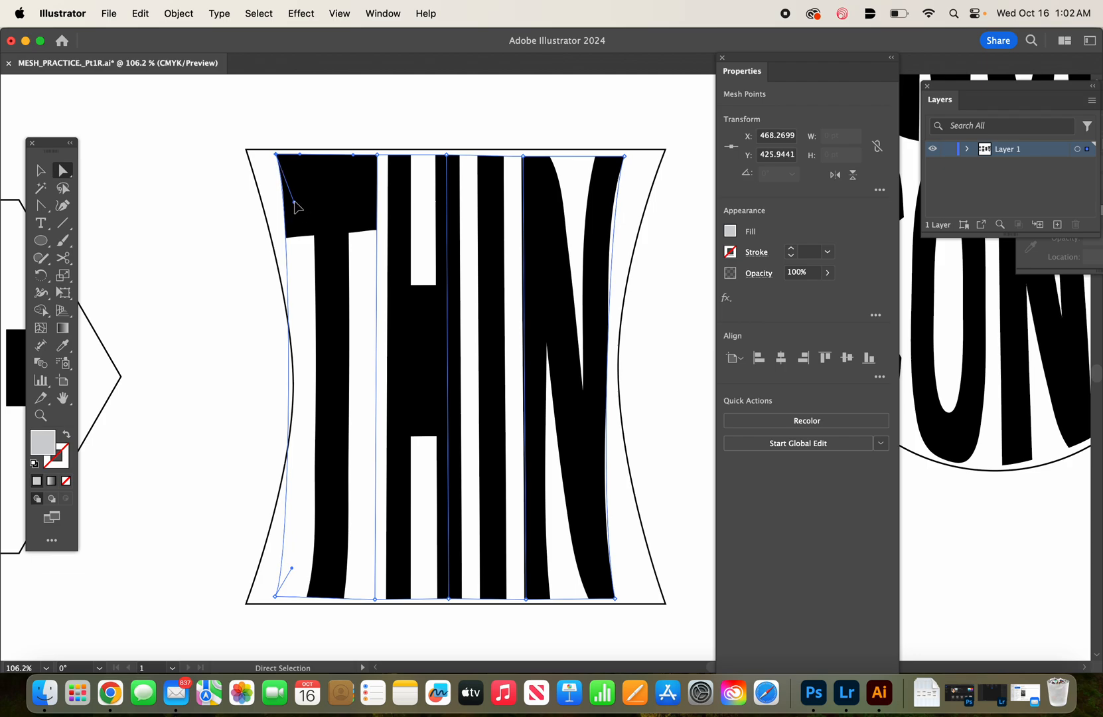
pyautogui.moveTo(294, 202); pyautogui.dragTo(294, 187)
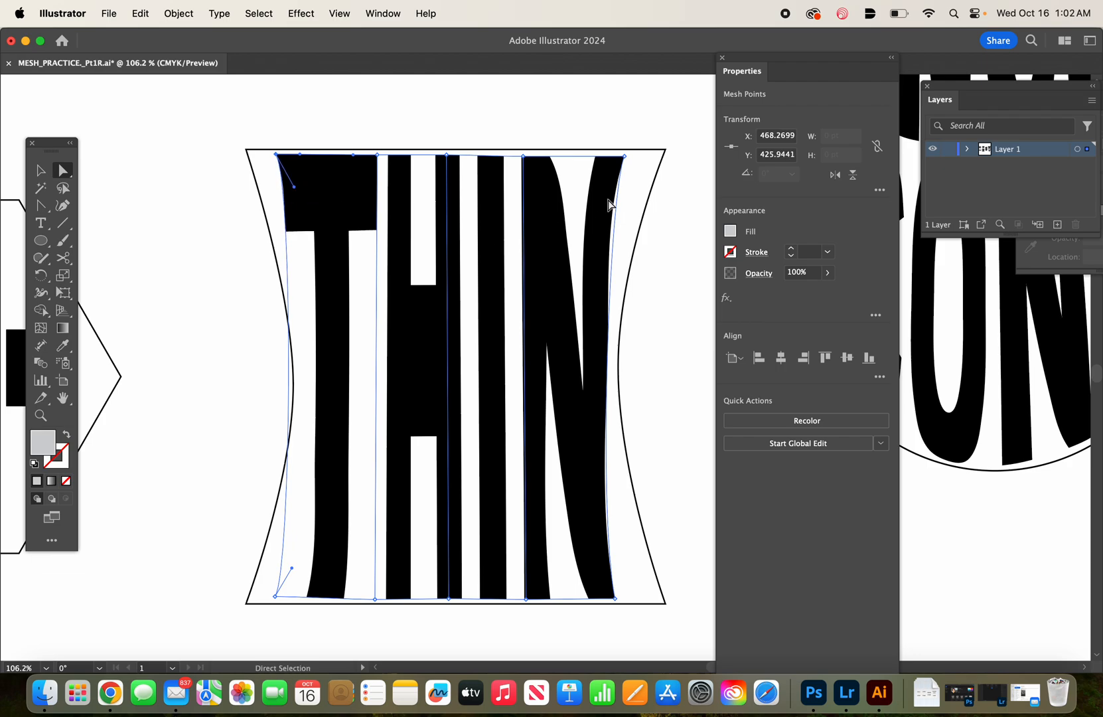
# Lengthen the upper curve handle on N's outer edge and move N's lower outer mesh point toward the shape's corner.
pyautogui.click(623, 156)
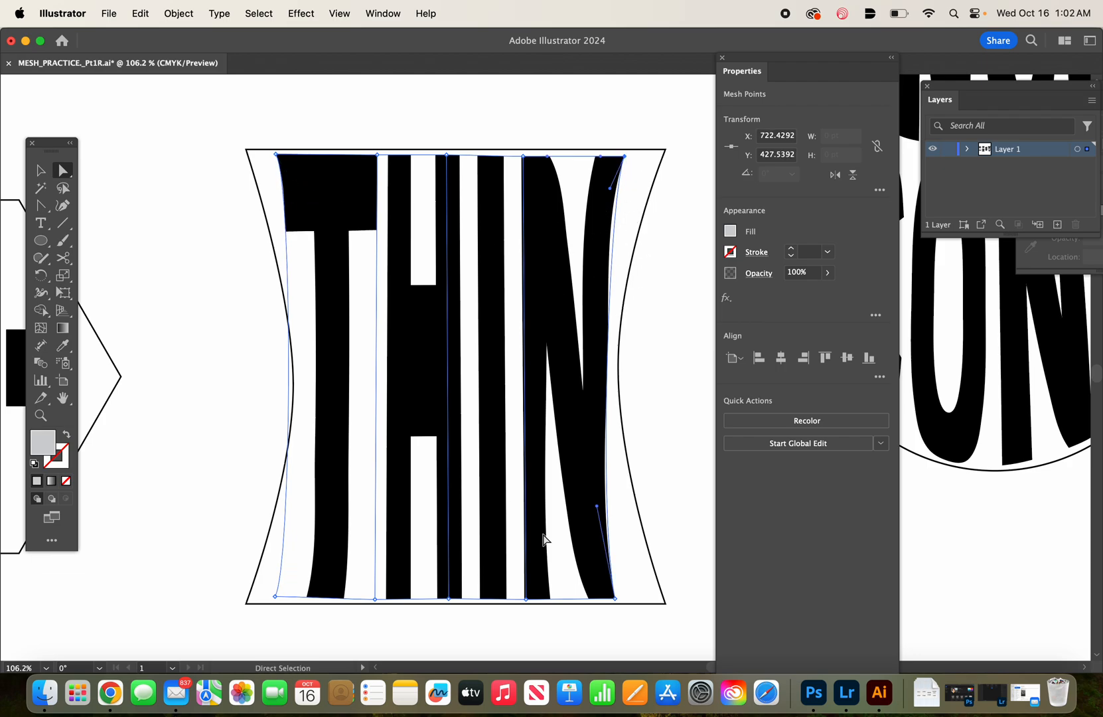
pyautogui.moveTo(610, 189); pyautogui.dragTo(595, 308)
pyautogui.click(667, 336)
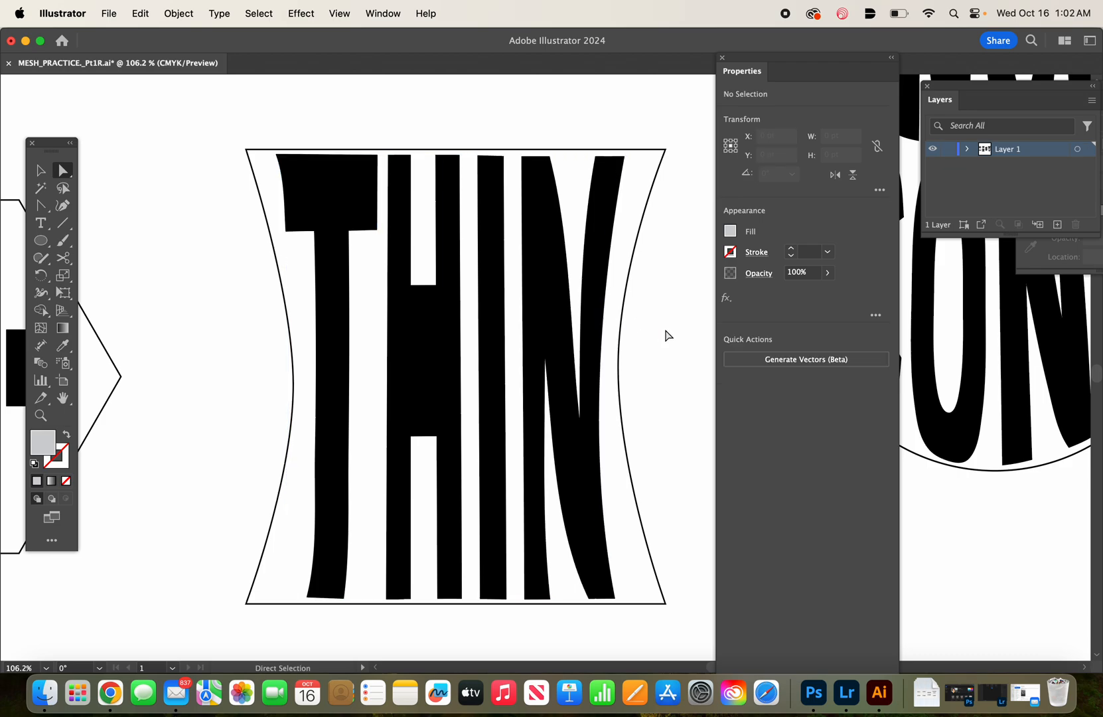
pyautogui.click(609, 504)
pyautogui.moveTo(615, 598); pyautogui.dragTo(623, 596)
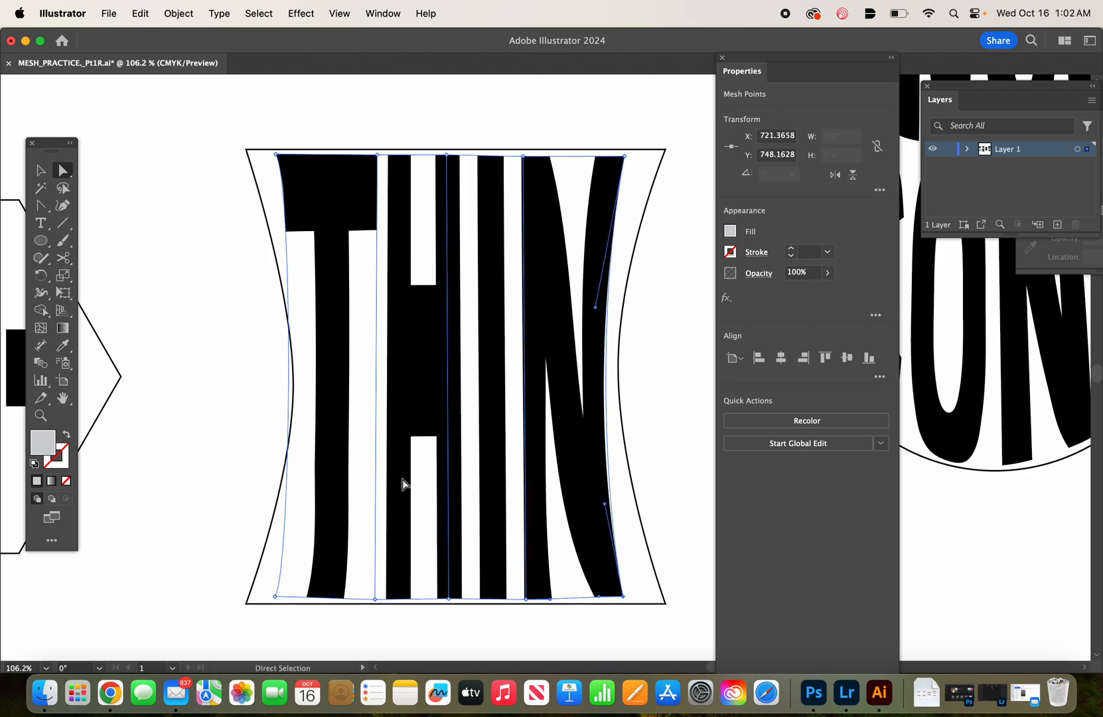
# Move T's outer mesh points closer to the shape's corners and lengthen their handles so the edge curves along the concave side.
pyautogui.click(362, 568)
pyautogui.moveTo(274, 600); pyautogui.dragTo(315, 454)
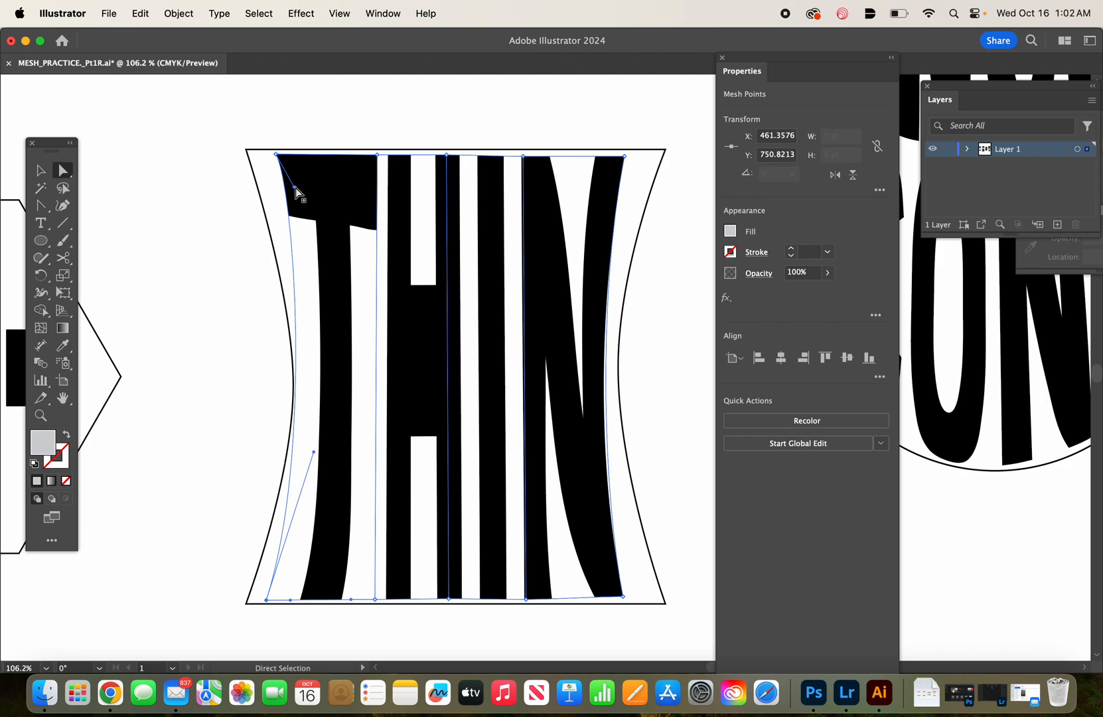
pyautogui.moveTo(295, 188); pyautogui.dragTo(299, 213)
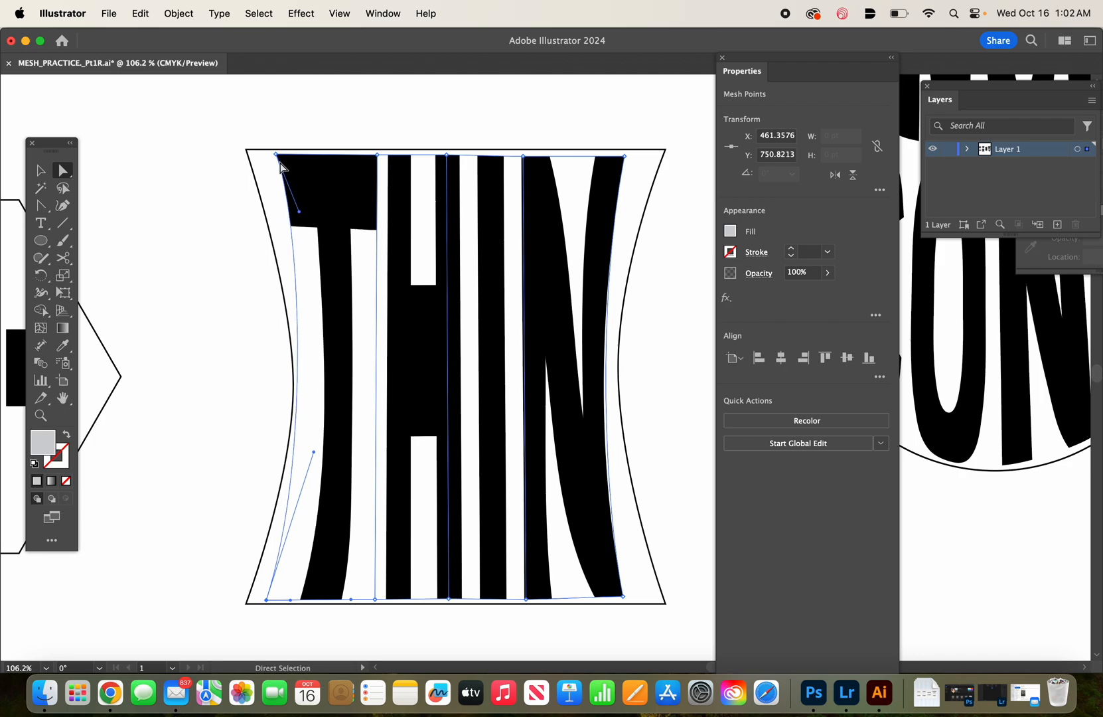
pyautogui.moveTo(277, 155); pyautogui.dragTo(269, 153)
pyautogui.click(203, 252)
# Apply an envelope mesh with 1 row and 4 columns to the word STOP in the hexagon.
pyautogui.scroll(-6, 204, 253)
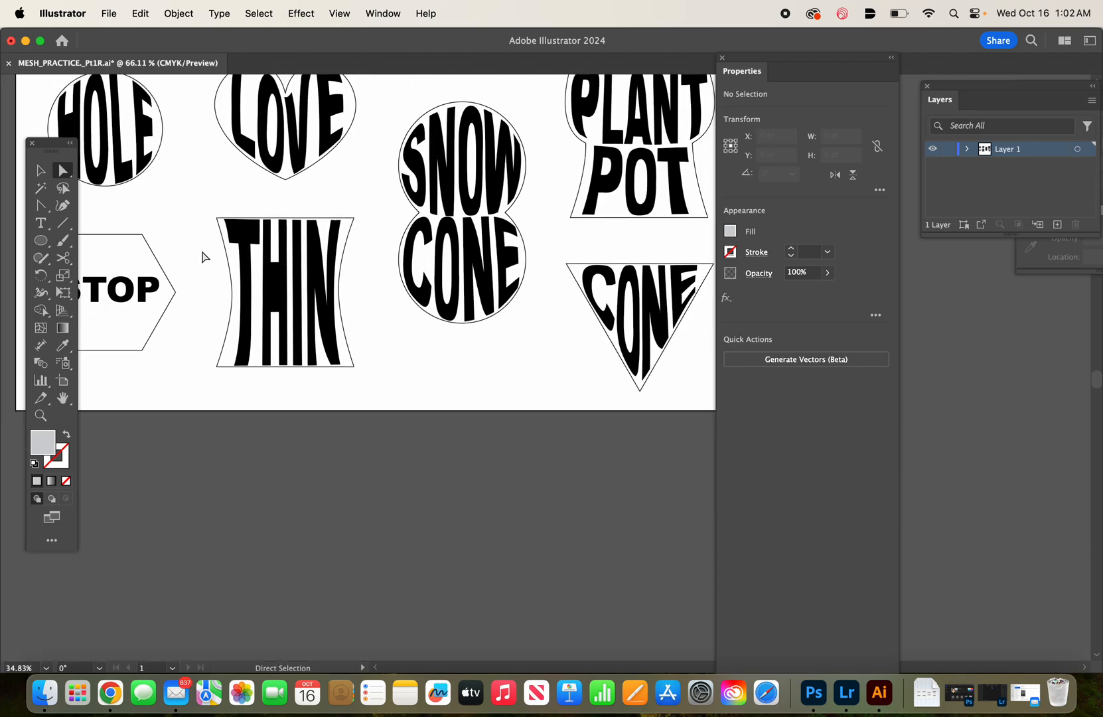
pyautogui.hscroll(-3, 203, 253)
pyautogui.hscroll(-4, 204, 255)
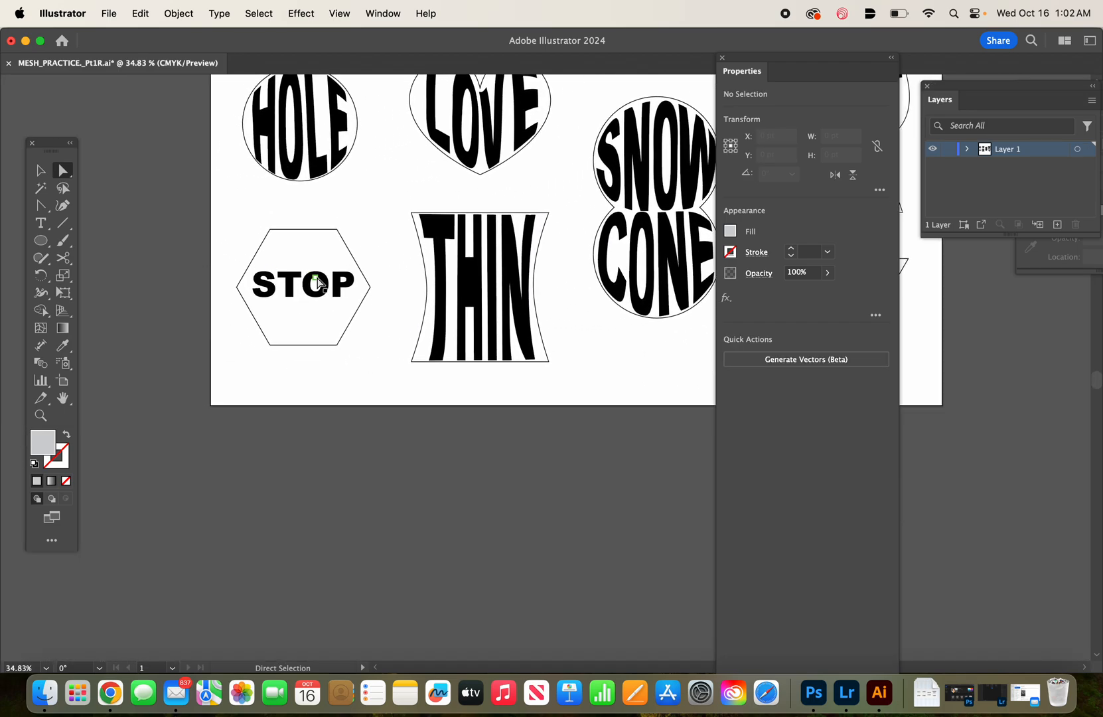
pyautogui.scroll(6, 320, 286)
pyautogui.scroll(1, 320, 286)
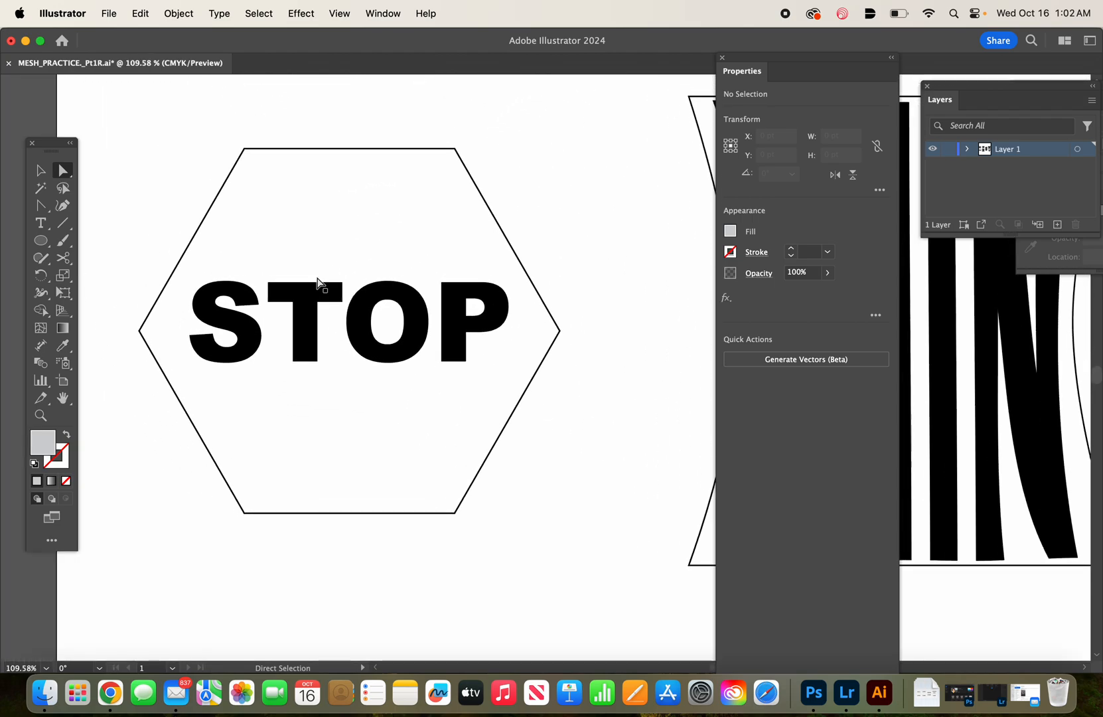
pyautogui.click(321, 287)
pyautogui.click(179, 14)
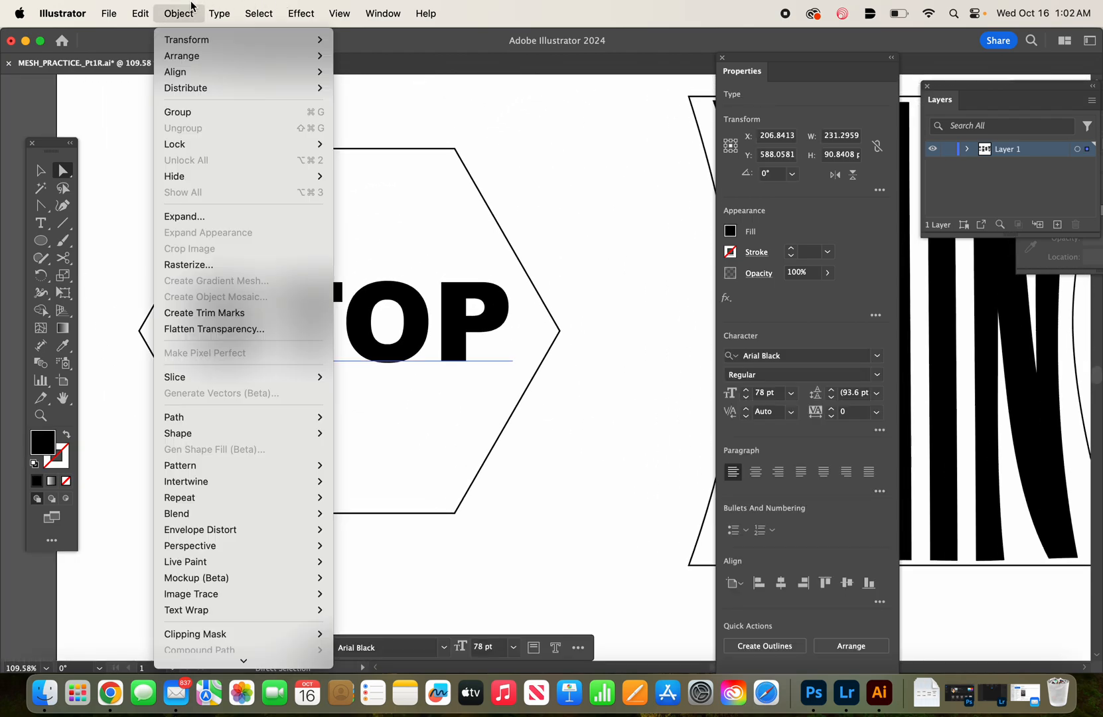
pyautogui.moveTo(232, 529)
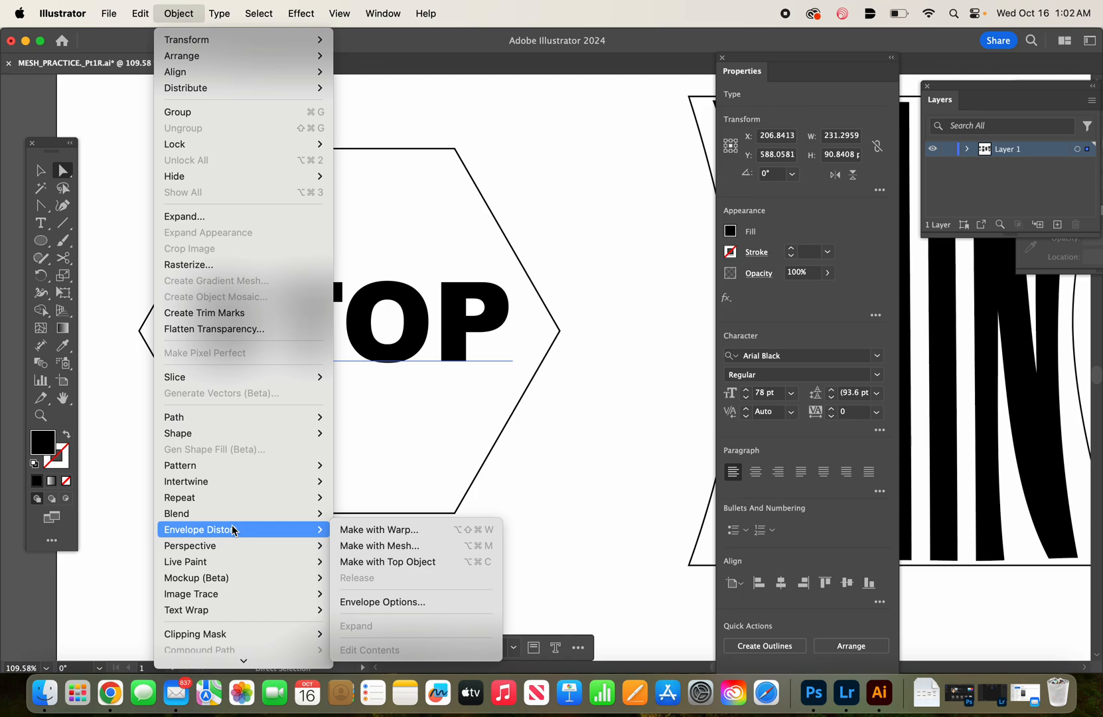
pyautogui.click(379, 545)
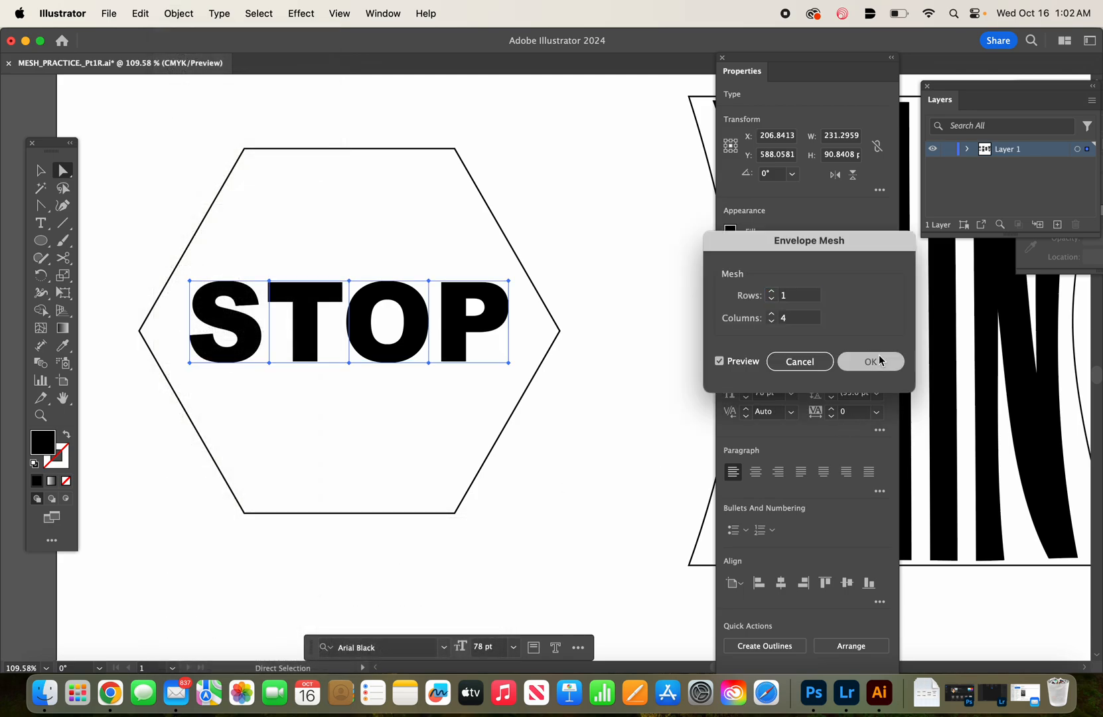
pyautogui.click(875, 361)
# Stretch STOP's mesh points on both sides of the O up to the hexagon's top edge and down to just inside its bottom edge.
pyautogui.moveTo(352, 283); pyautogui.dragTo(352, 151)
pyautogui.moveTo(430, 281); pyautogui.dragTo(427, 156)
pyautogui.moveTo(347, 365); pyautogui.dragTo(350, 536)
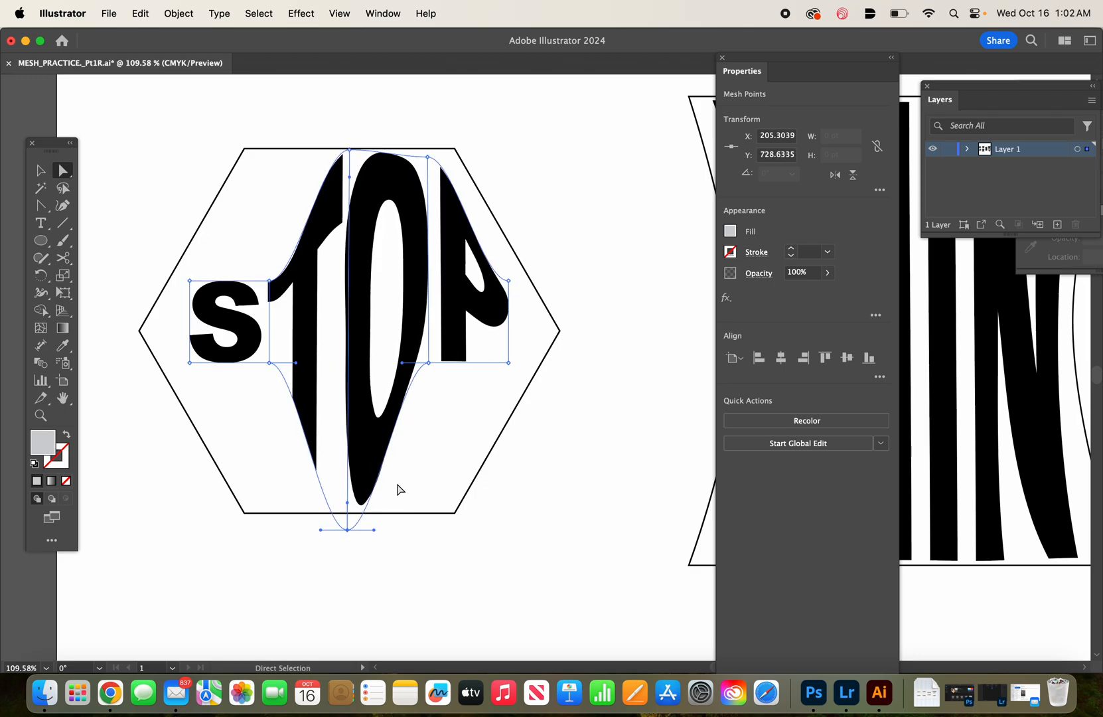
pyautogui.moveTo(428, 369); pyautogui.dragTo(419, 523)
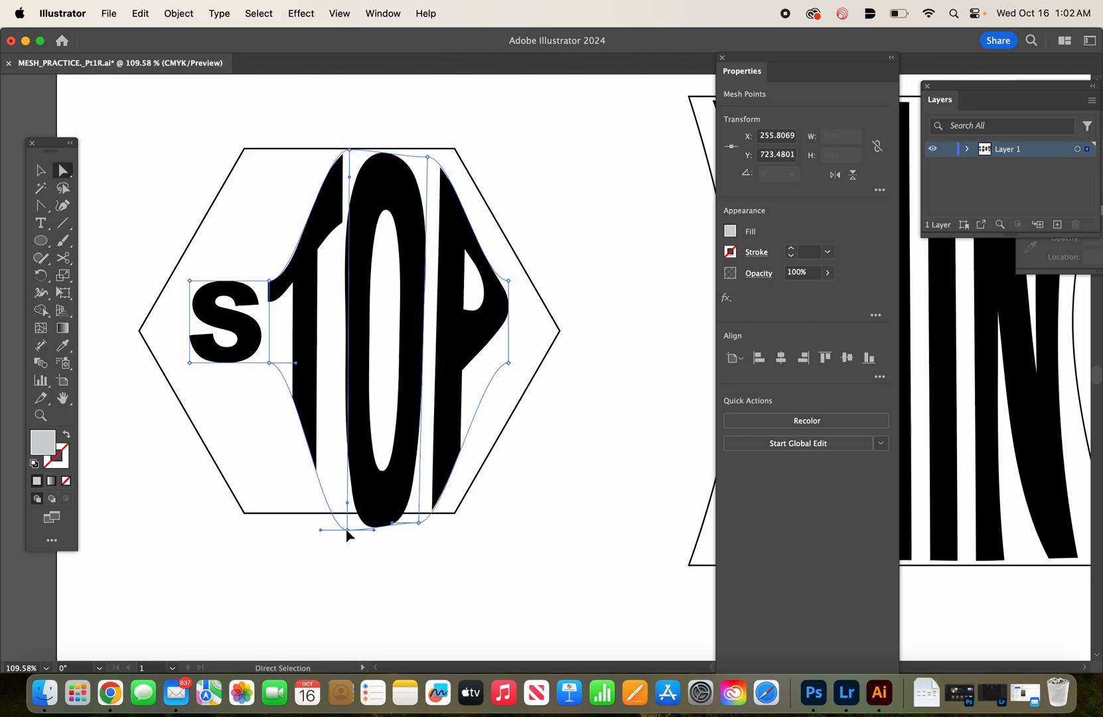
pyautogui.moveTo(347, 529); pyautogui.dragTo(342, 499)
pyautogui.moveTo(419, 523); pyautogui.dragTo(419, 504)
# Stretch the mesh points between S and T to the hexagon's bottom and top edges, and level T's upper points just below the top edge.
pyautogui.moveTo(273, 372); pyautogui.dragTo(273, 511)
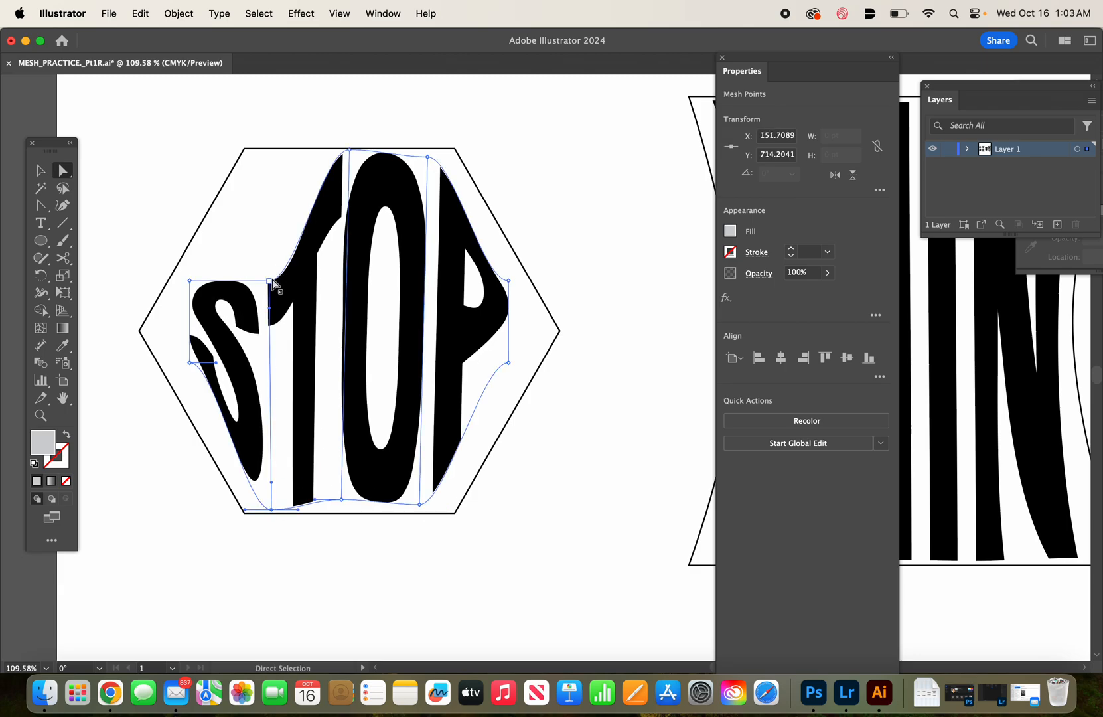
pyautogui.moveTo(271, 280); pyautogui.dragTo(272, 150)
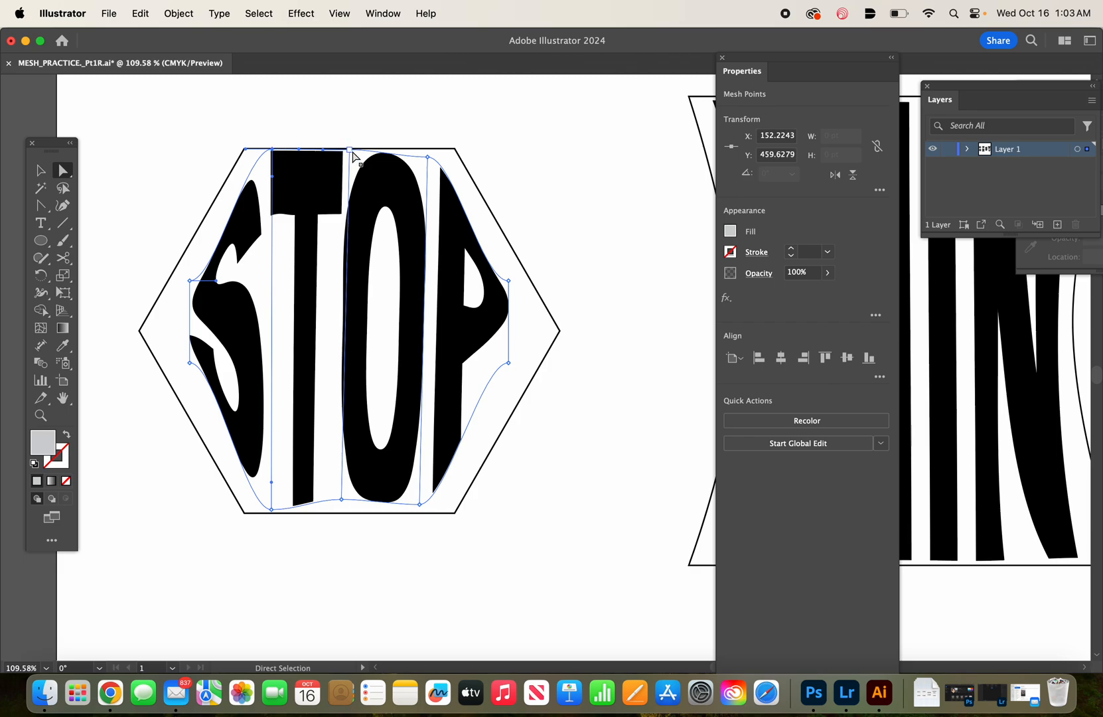
pyautogui.moveTo(350, 150); pyautogui.dragTo(354, 156)
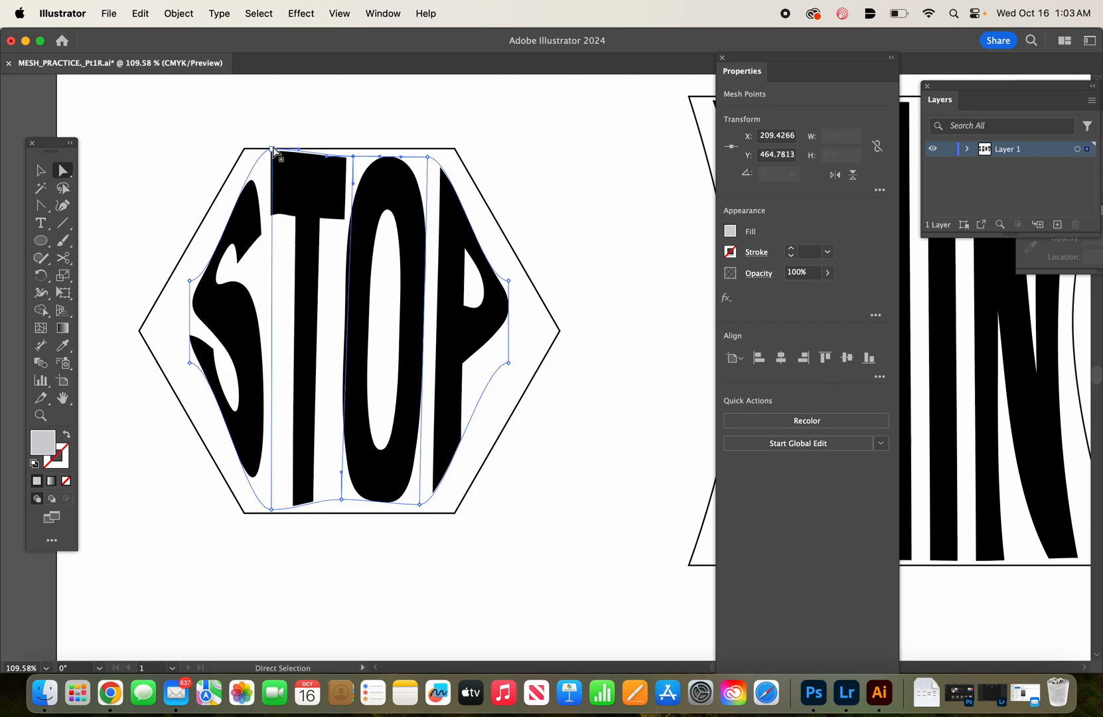
pyautogui.moveTo(271, 148); pyautogui.dragTo(271, 154)
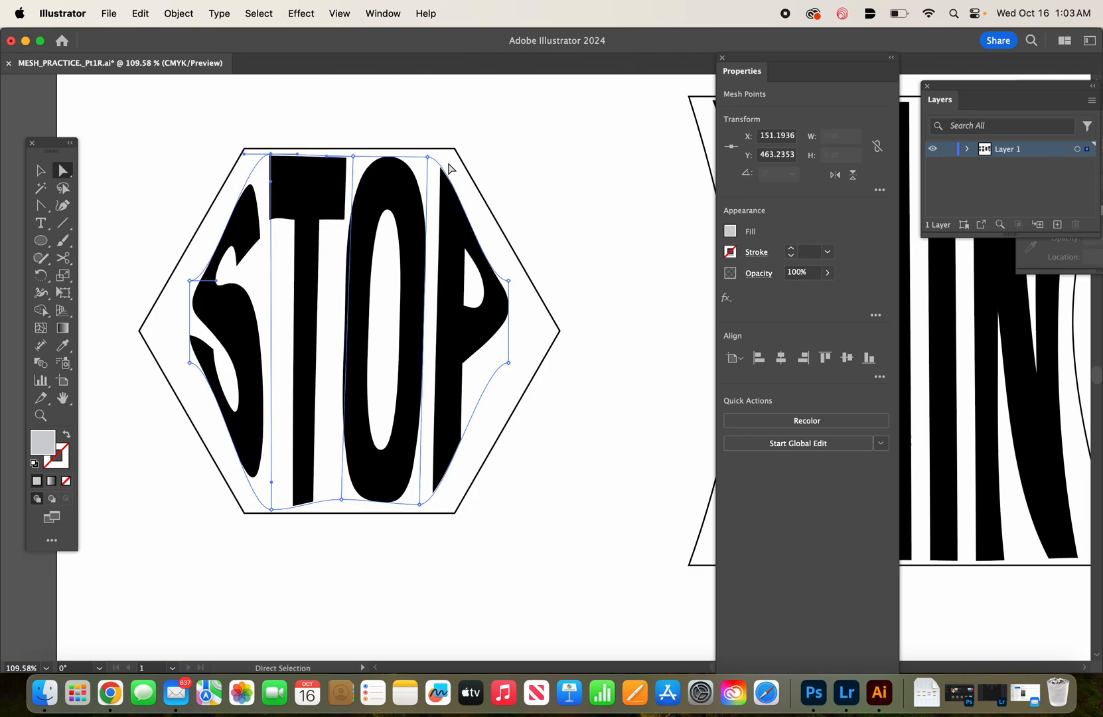
# Move the outer mesh points of P and S up and down to heighten both letters toward the hexagon's sloped sides.
pyautogui.moveTo(509, 280); pyautogui.dragTo(509, 254)
pyautogui.moveTo(508, 363); pyautogui.dragTo(512, 401)
pyautogui.moveTo(189, 364); pyautogui.dragTo(186, 396)
pyautogui.click(189, 281)
pyautogui.moveTo(191, 282); pyautogui.dragTo(191, 256)
# Lower the bottom mesh points on both sides of the O to just inside the hexagon's bottom edge.
pyautogui.click(354, 157)
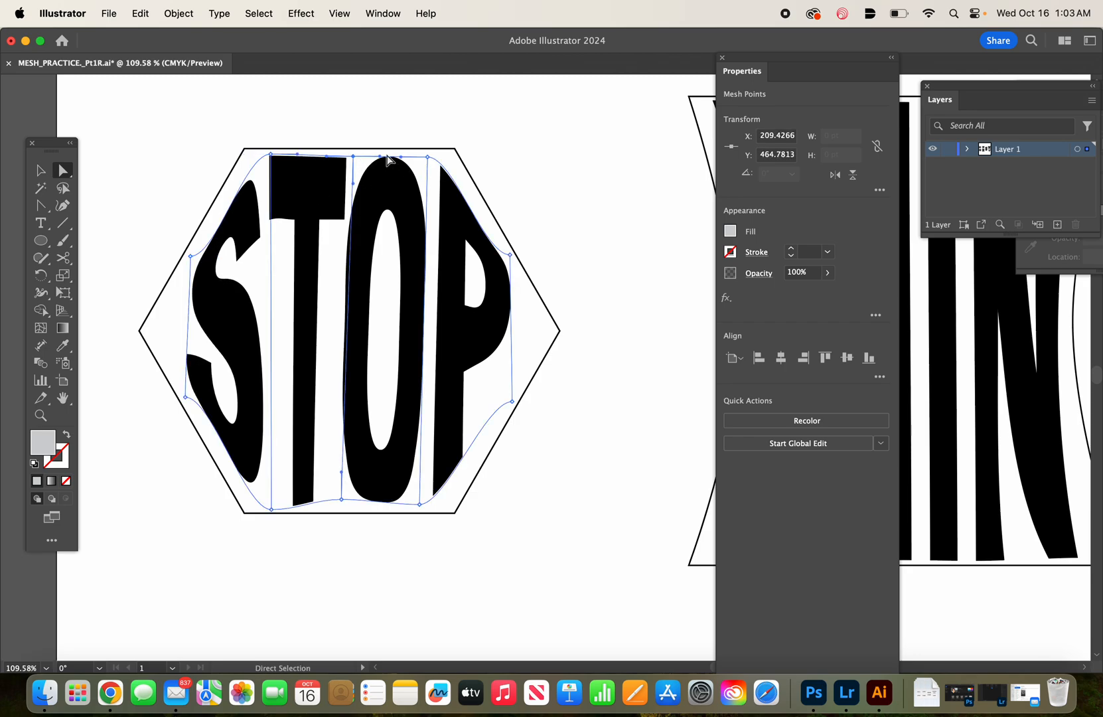
pyautogui.click(428, 158)
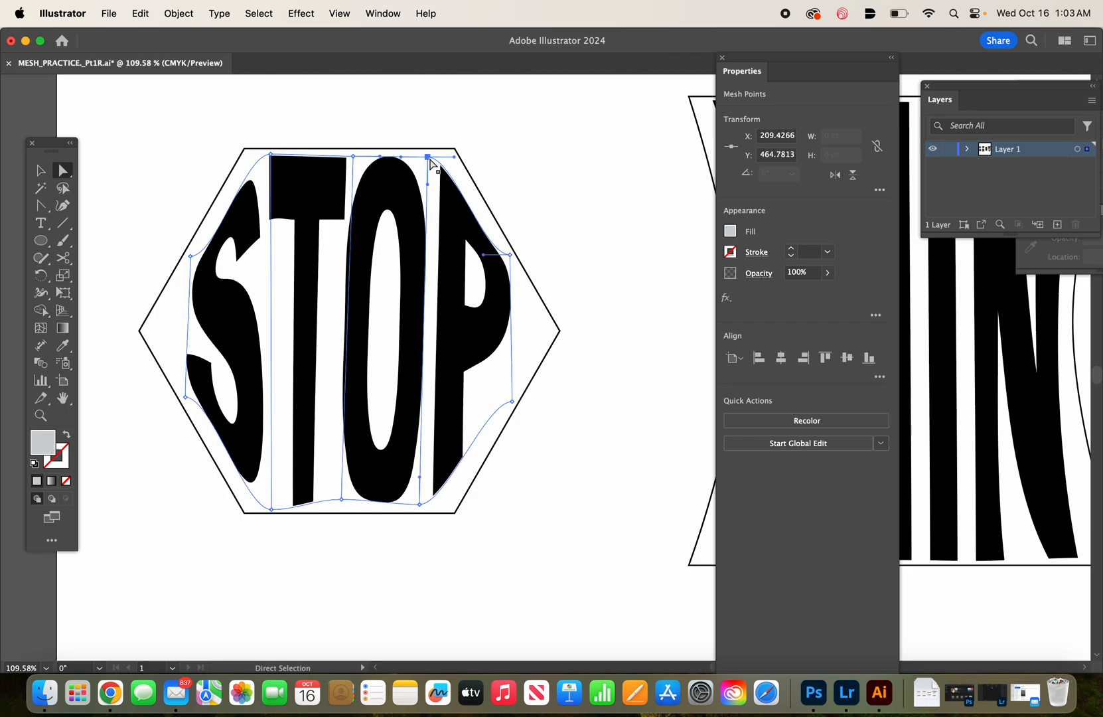
pyautogui.click(352, 156)
pyautogui.click(428, 157)
pyautogui.moveTo(341, 498); pyautogui.dragTo(347, 515)
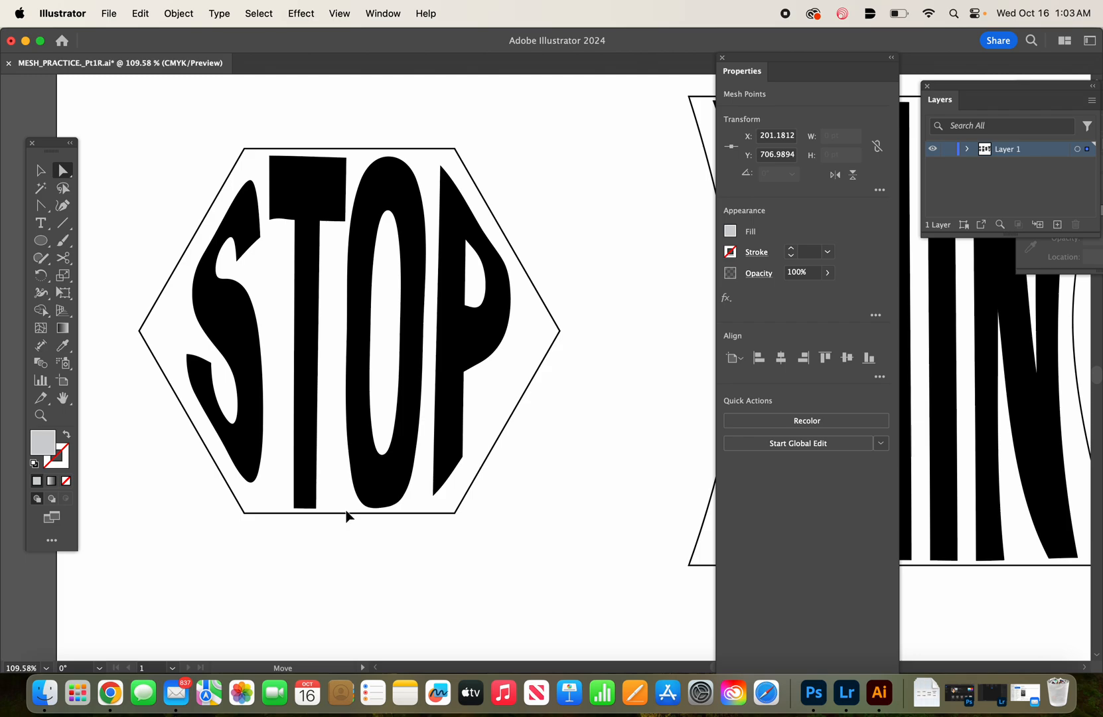
pyautogui.click(422, 507)
pyautogui.moveTo(423, 511); pyautogui.dragTo(427, 515)
# Angle the direction handles of P's upper and lower outer mesh points along the hexagon's slopes and bow the side between them outward.
pyautogui.click(512, 401)
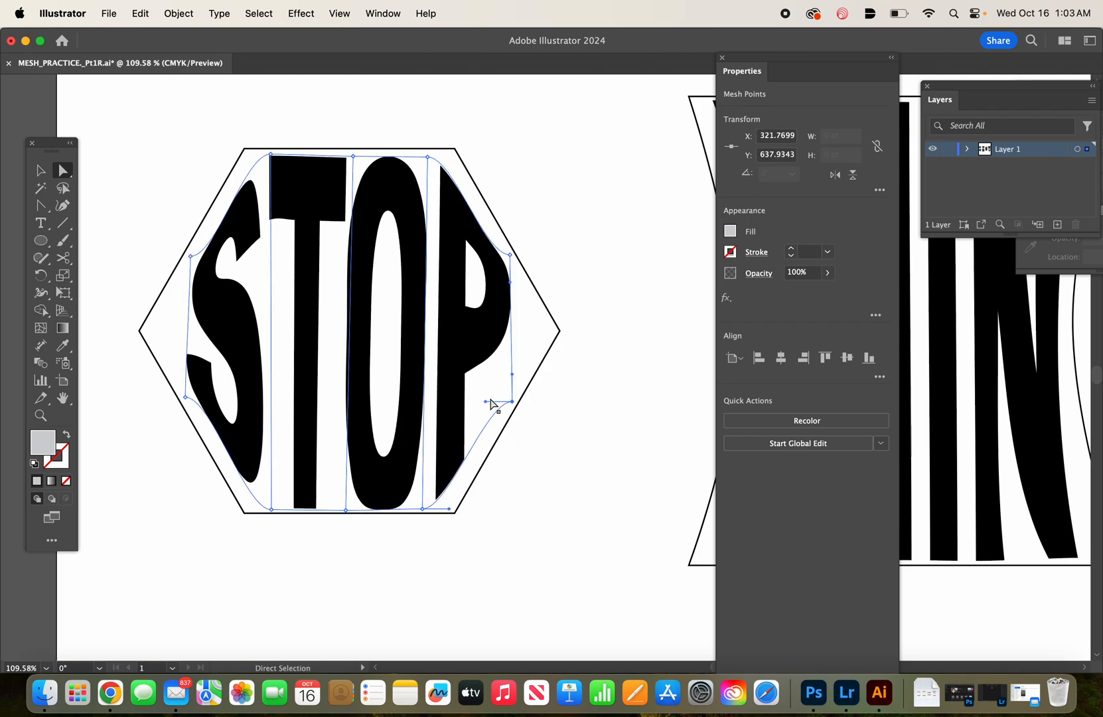
pyautogui.moveTo(487, 403); pyautogui.dragTo(495, 440)
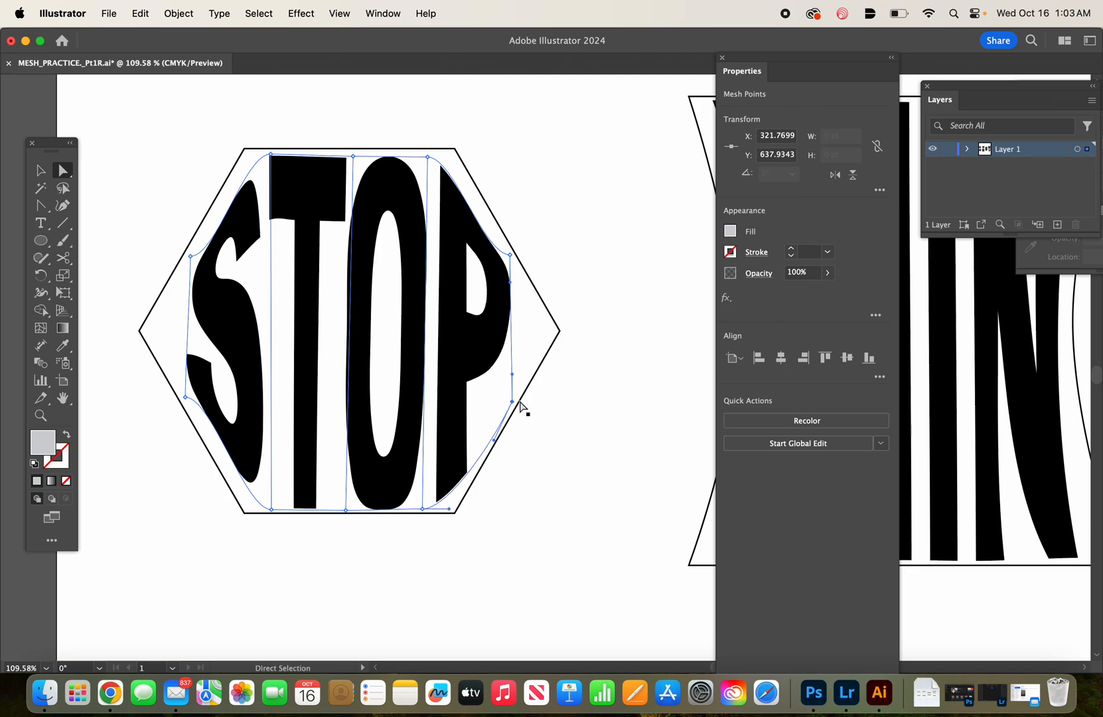
pyautogui.moveTo(513, 375); pyautogui.dragTo(525, 363)
pyautogui.click(509, 256)
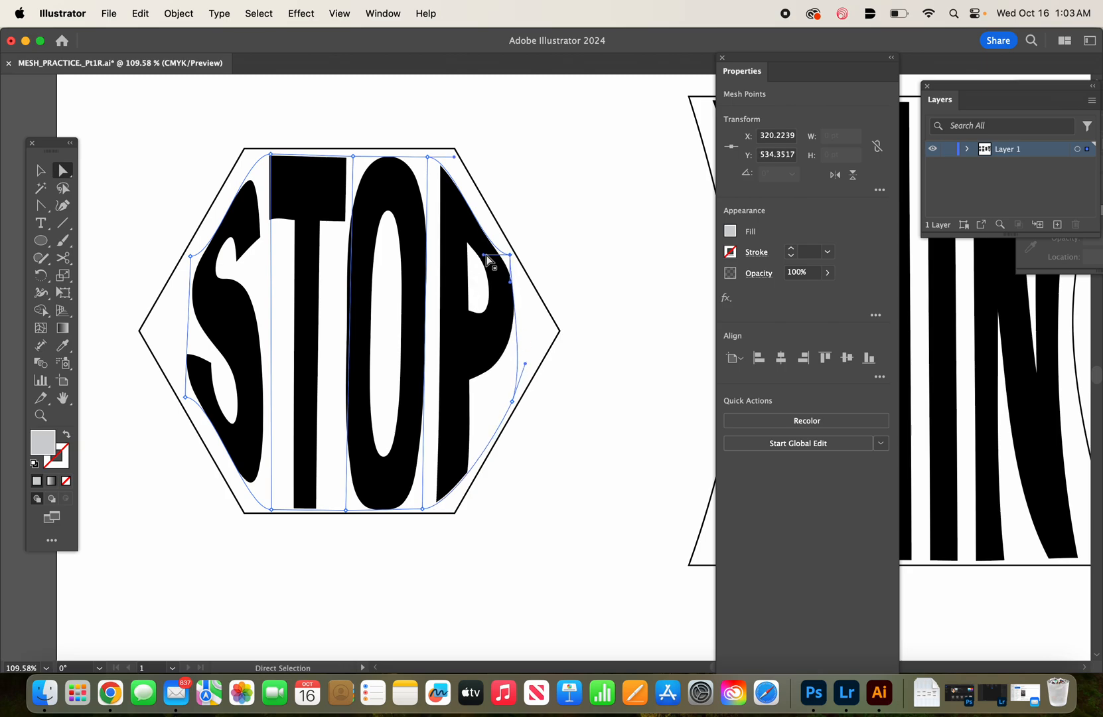
pyautogui.moveTo(484, 255); pyautogui.dragTo(486, 224)
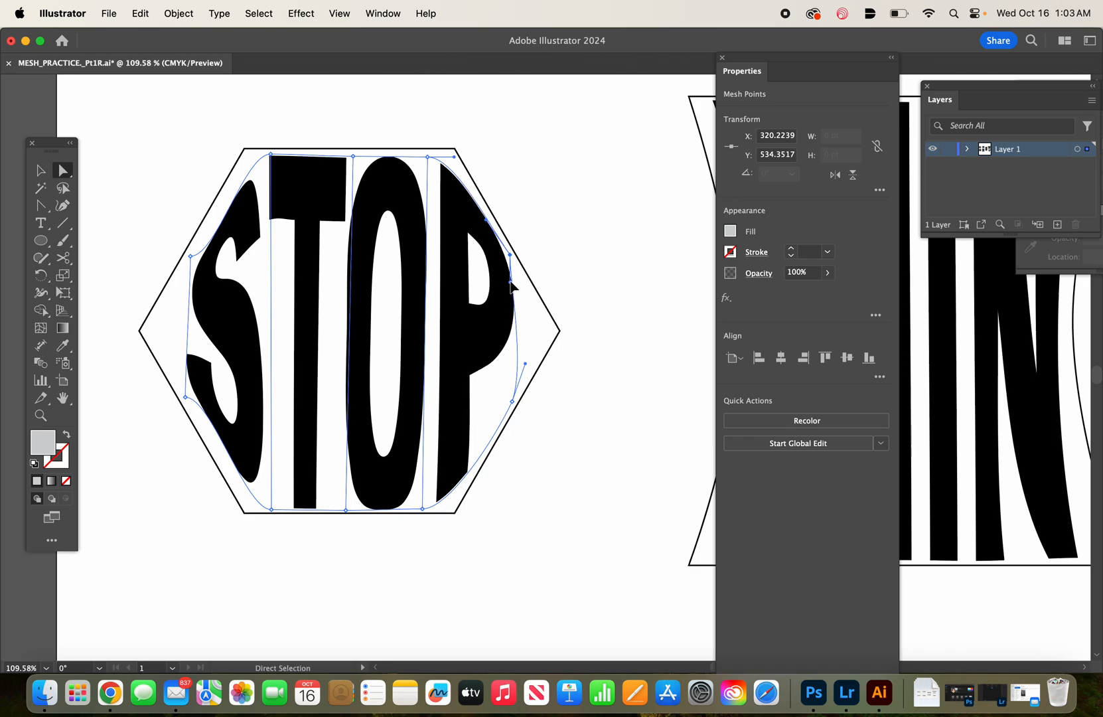
pyautogui.moveTo(511, 283); pyautogui.dragTo(527, 288)
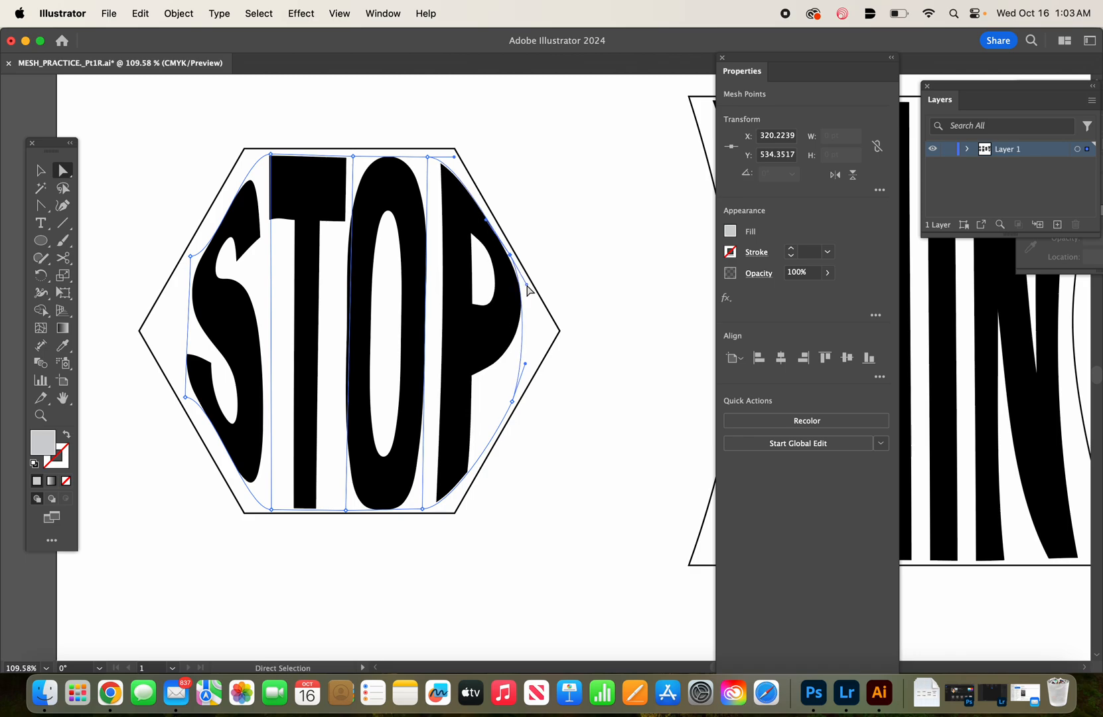
# Angle the handles of S's outer mesh points along the hexagon's slopes, bow its outer side outward, and deselect the word.
pyautogui.click(190, 255)
pyautogui.moveTo(221, 259); pyautogui.dragTo(202, 233)
pyautogui.moveTo(190, 286); pyautogui.dragTo(177, 283)
pyautogui.click(186, 398)
pyautogui.click(217, 412)
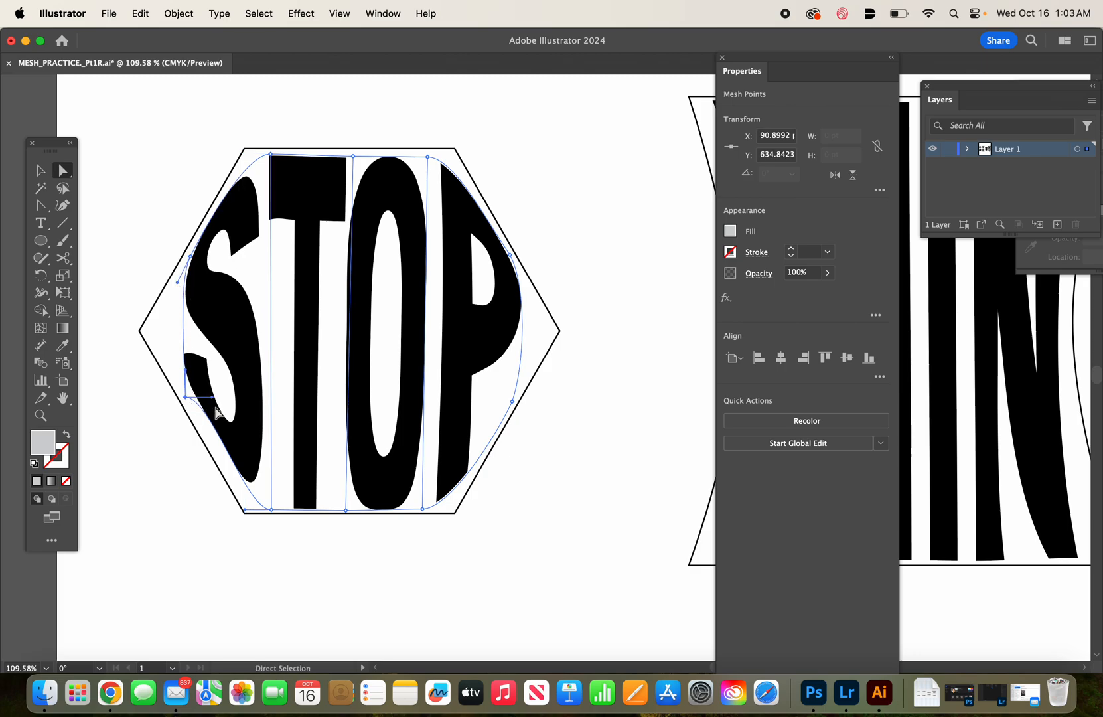
pyautogui.moveTo(213, 398); pyautogui.dragTo(206, 436)
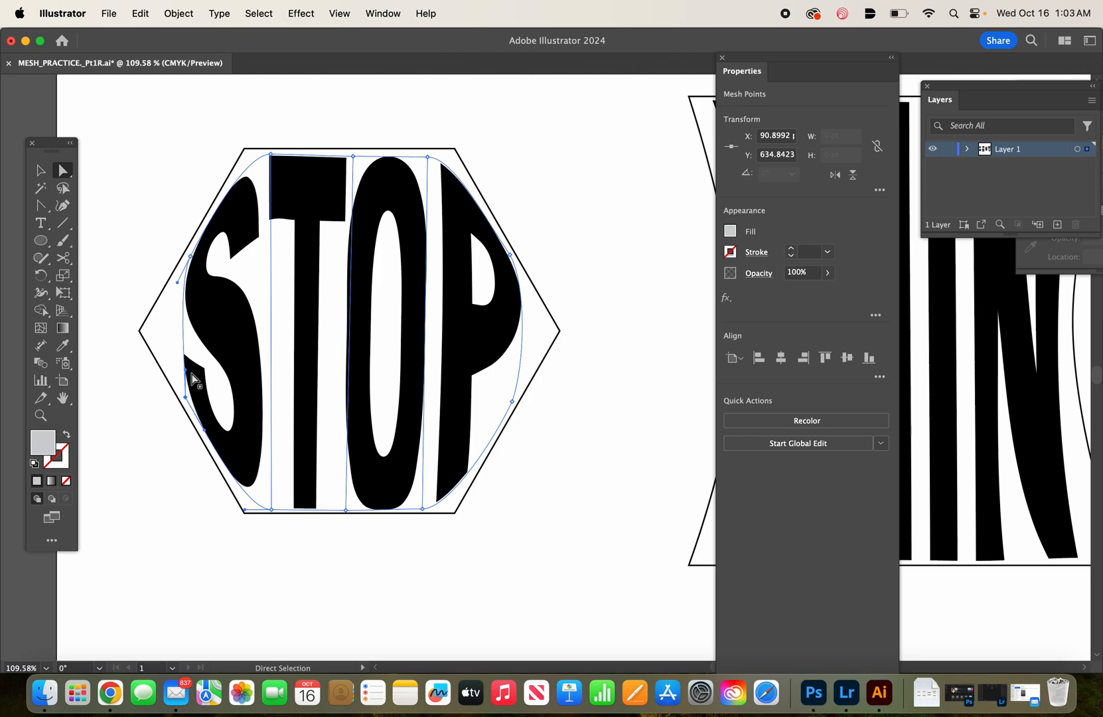
pyautogui.moveTo(186, 370); pyautogui.dragTo(166, 376)
pyautogui.click(157, 449)
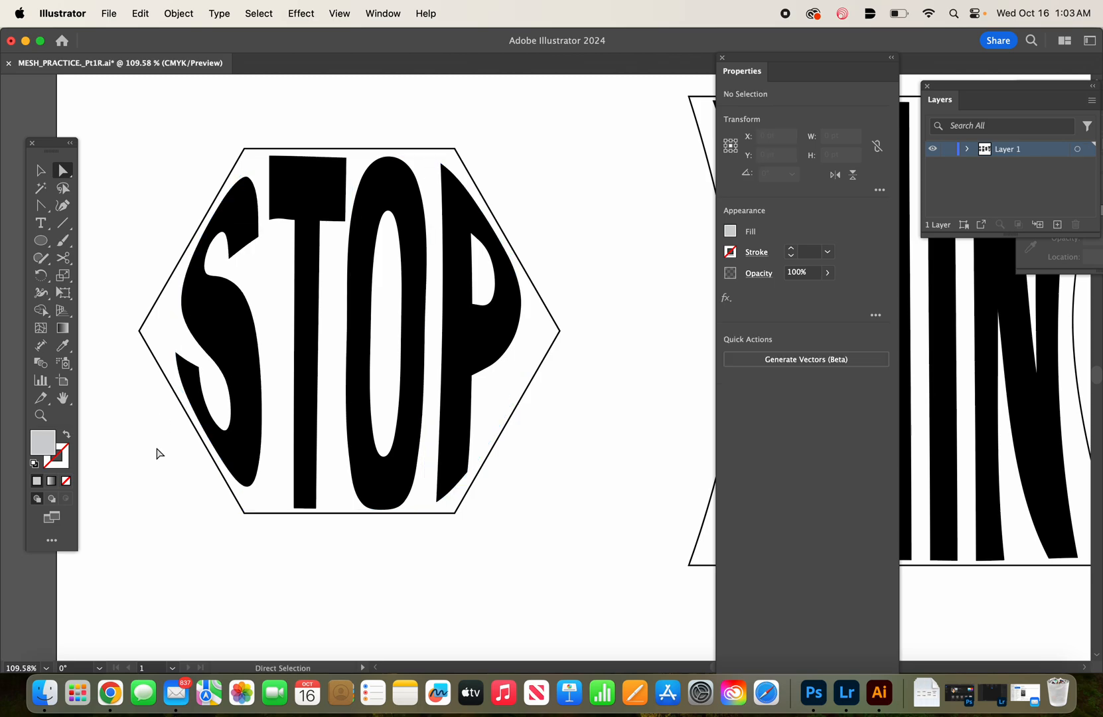
pyautogui.scroll(-3, 157, 449)
pyautogui.scroll(-5, 157, 453)
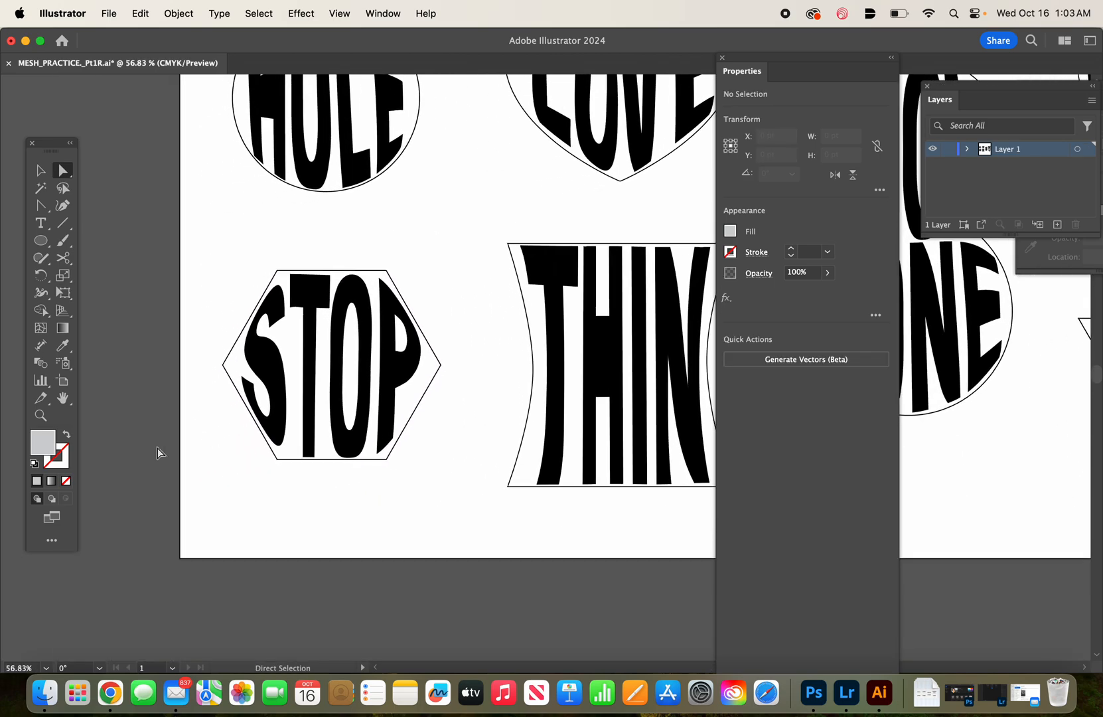
pyautogui.scroll(-5, 381, 405)
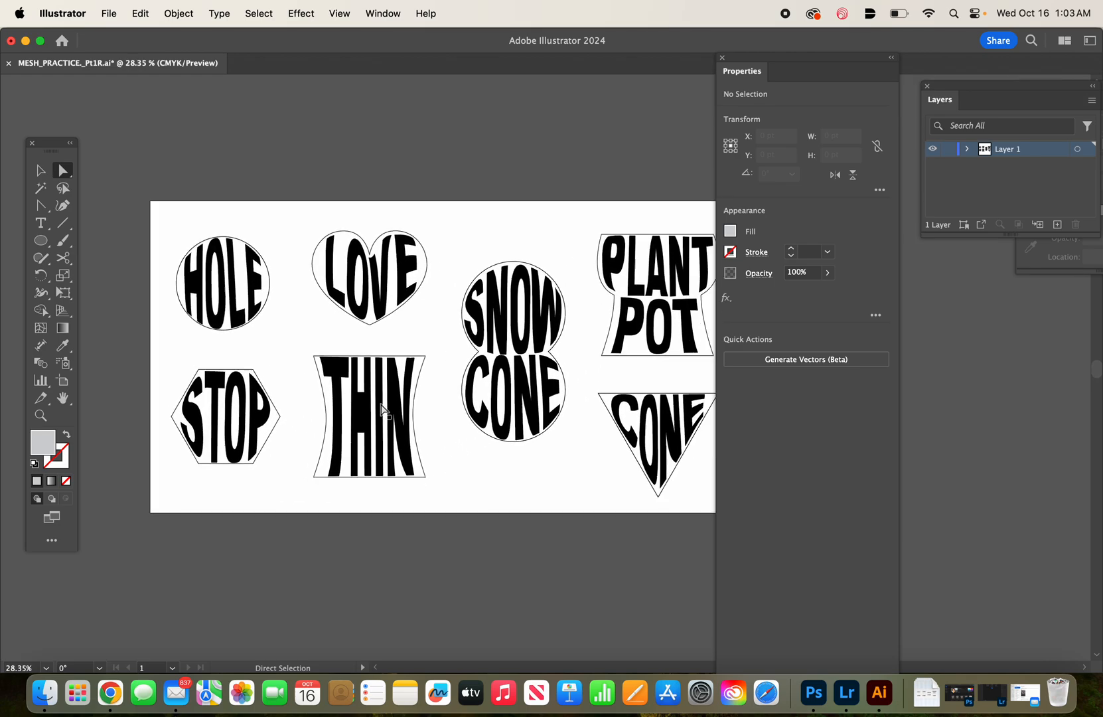
pyautogui.scroll(-1, 382, 410)
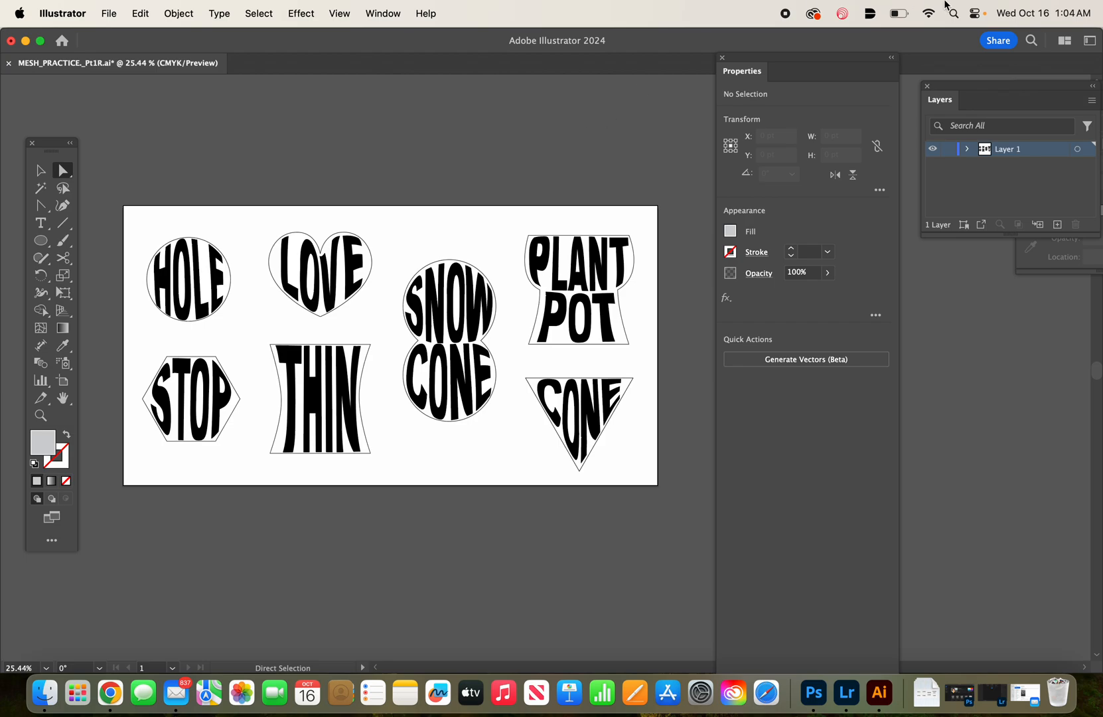
pyautogui.click(842, 14)
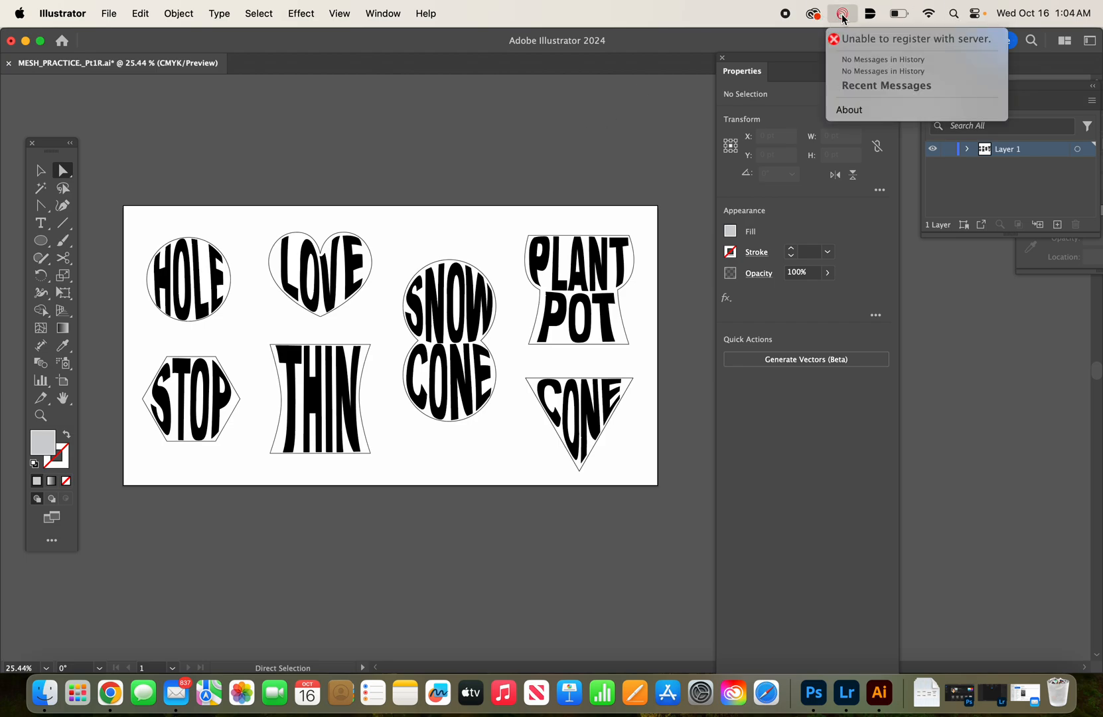